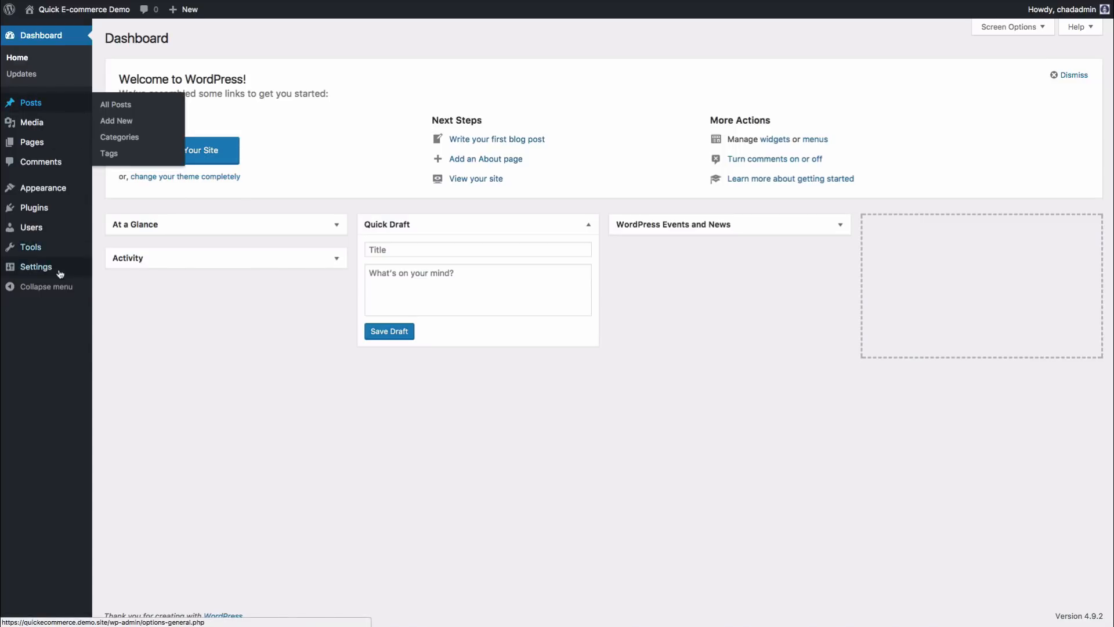
Step: Open the live Quick E-commerce Demo site in a new tab and look over its front page and posts
mouse_move(104, 12)
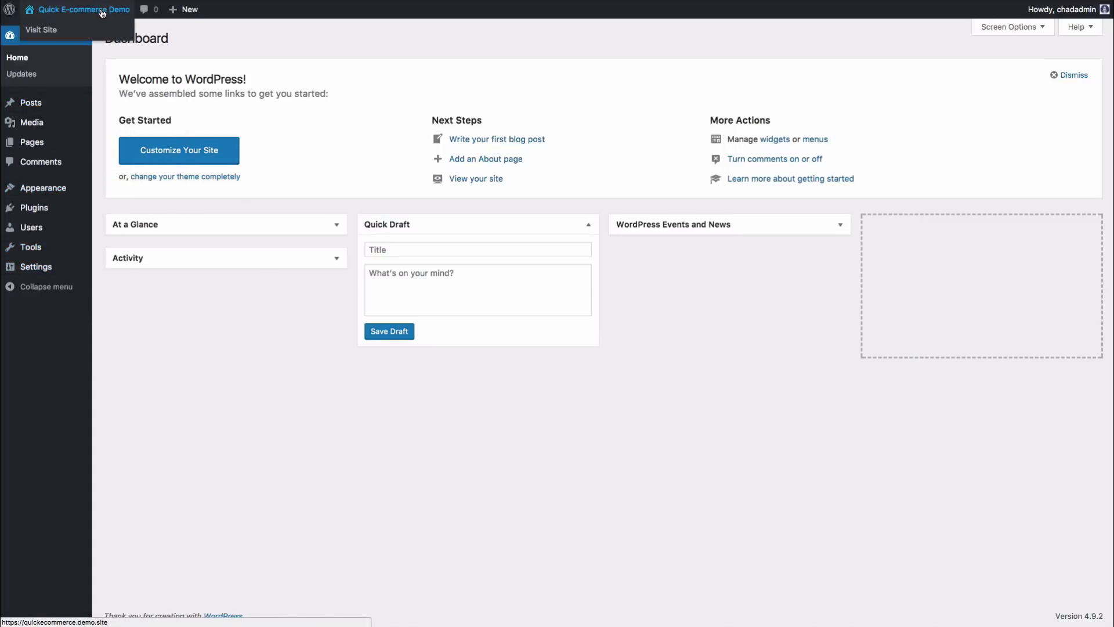
right_click(38, 33)
click(55, 41)
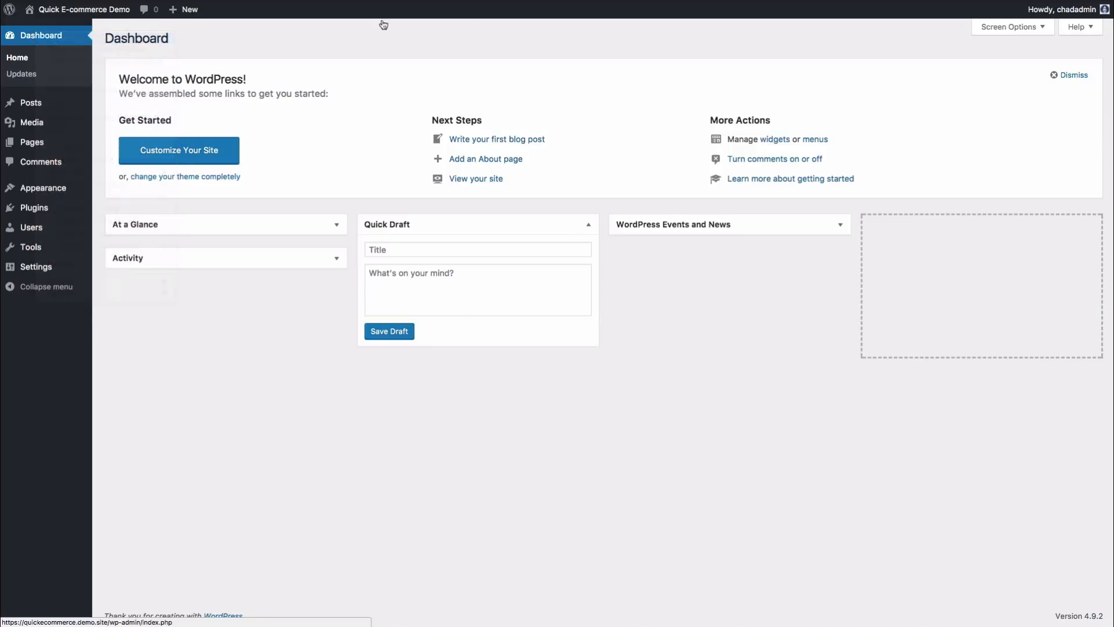
click(290, 0)
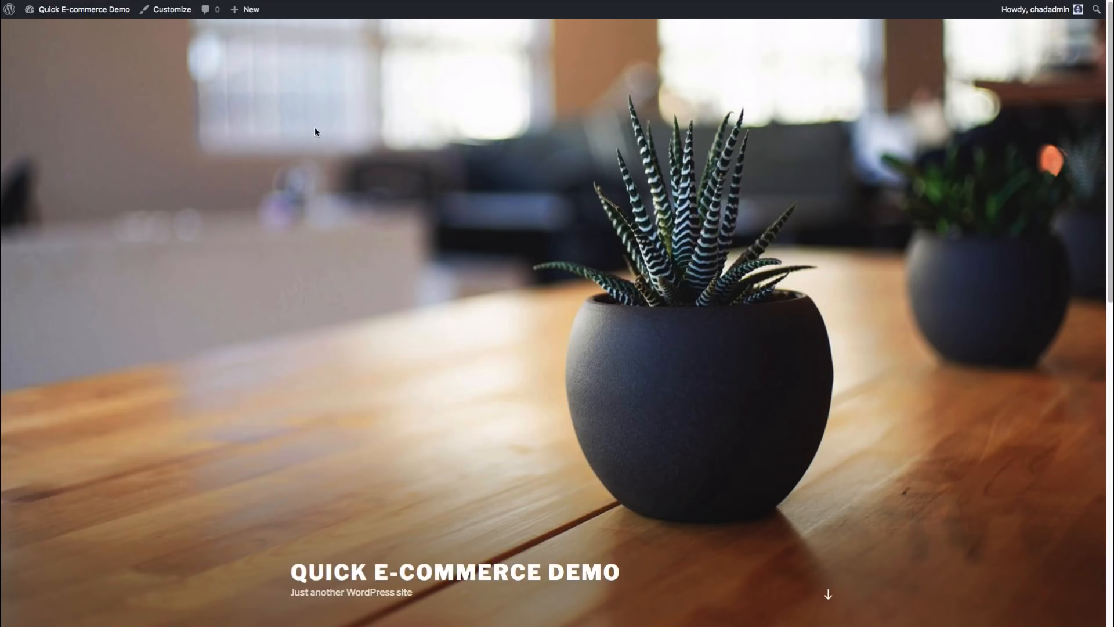
scroll(420, 197, down, 7)
scroll(422, 198, down, 2)
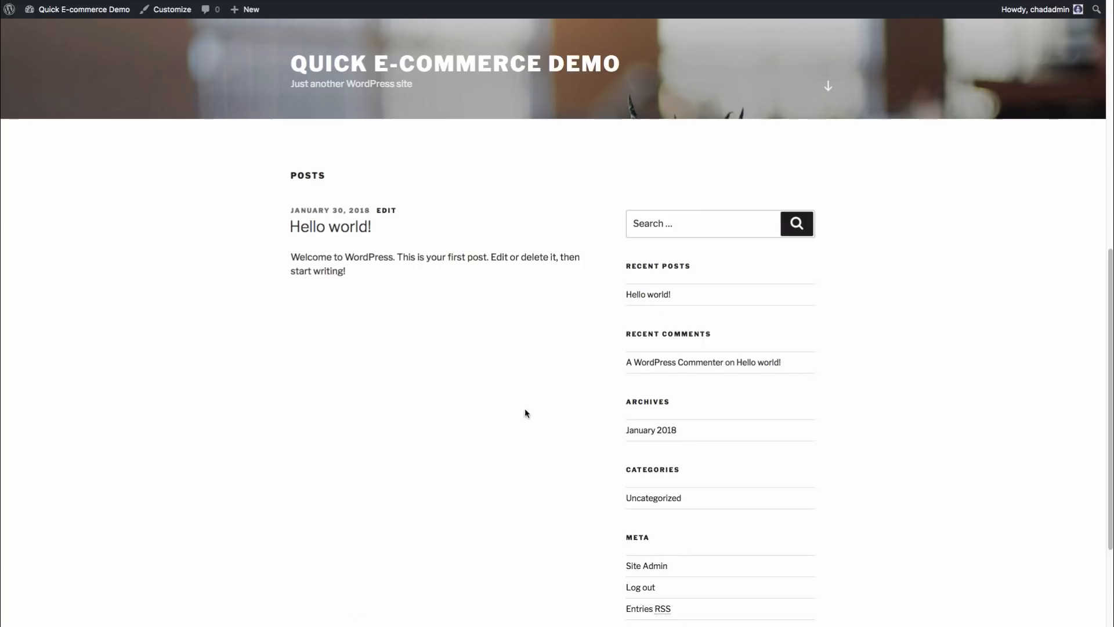
scroll(379, 324, up, 1)
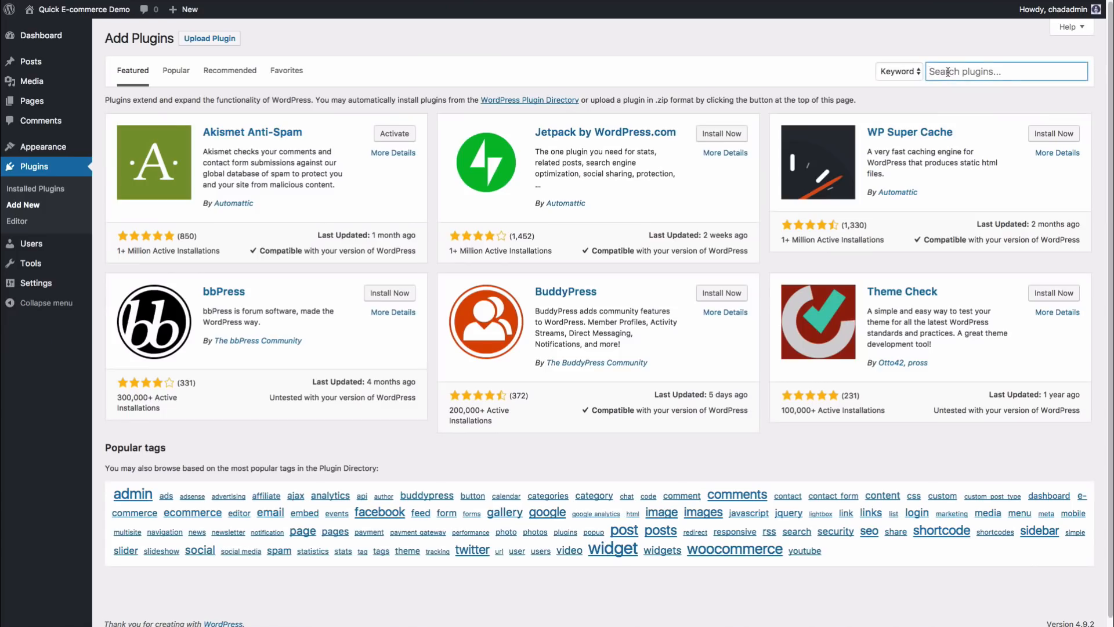
Step: Search the plugin directory for 'woocommerce'
text(woocommerce)
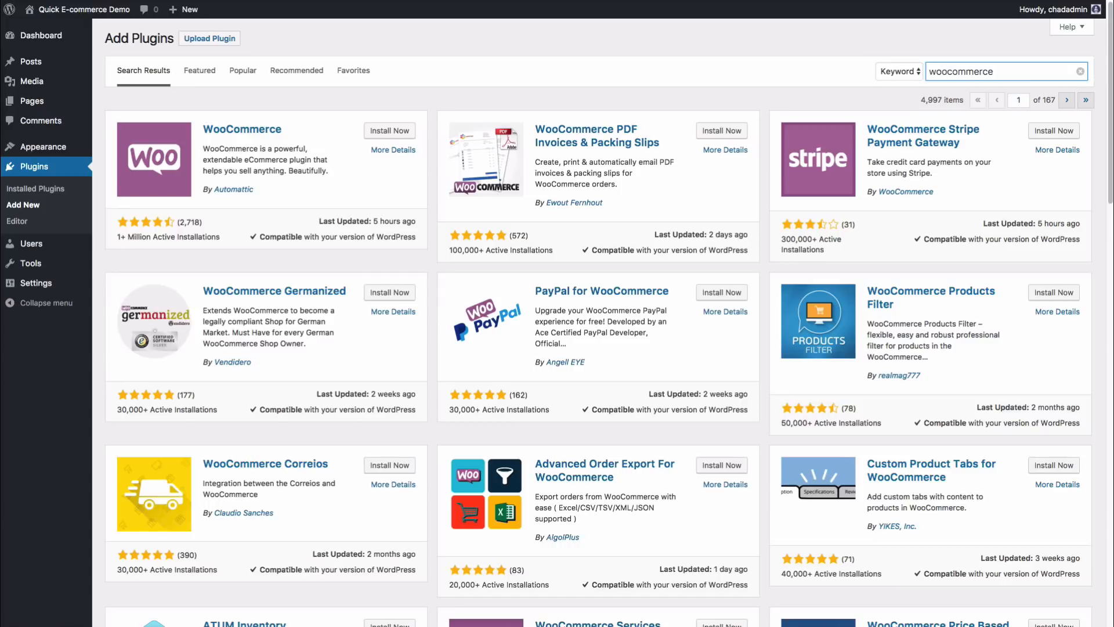
Step: Install and activate the WooCommerce plugin by Automattic
click(390, 133)
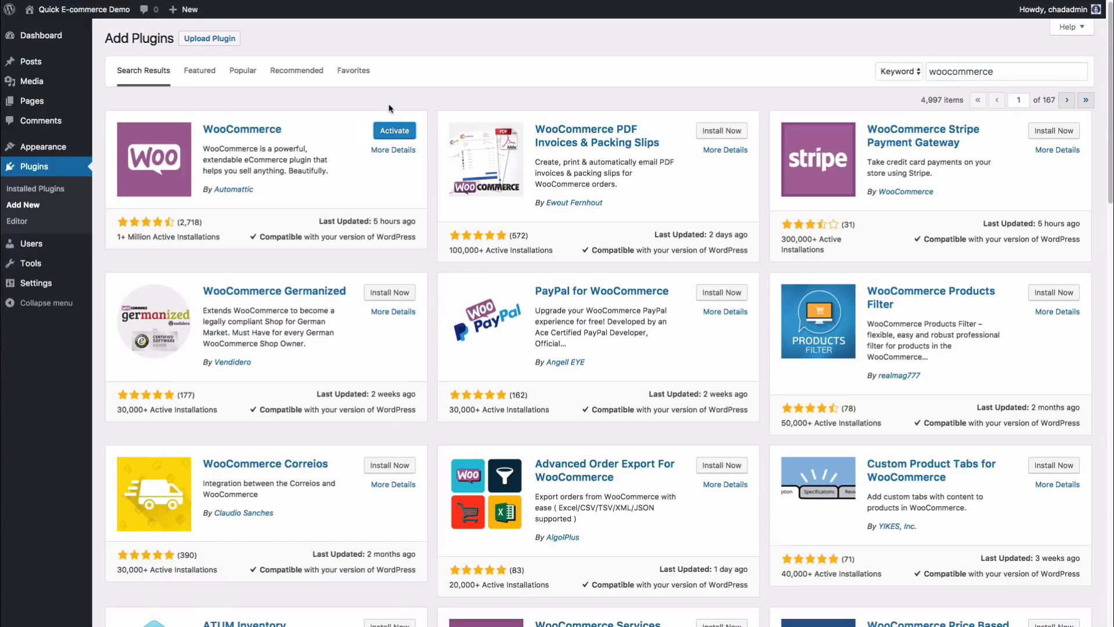
click(398, 135)
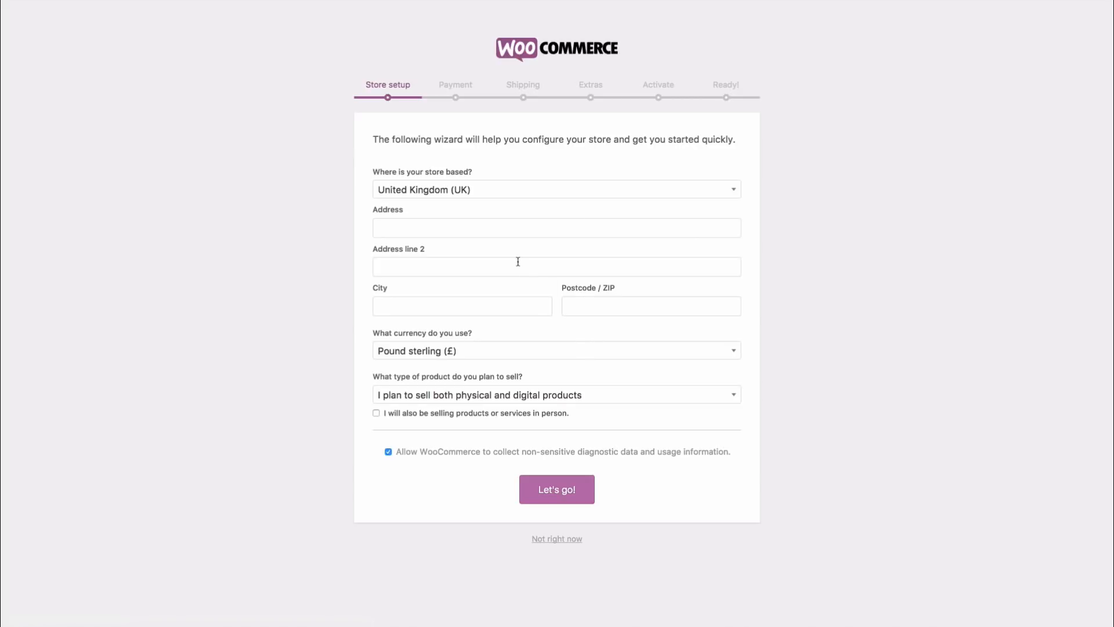
Step: Set the store location to Canada — Ontario
click(494, 192)
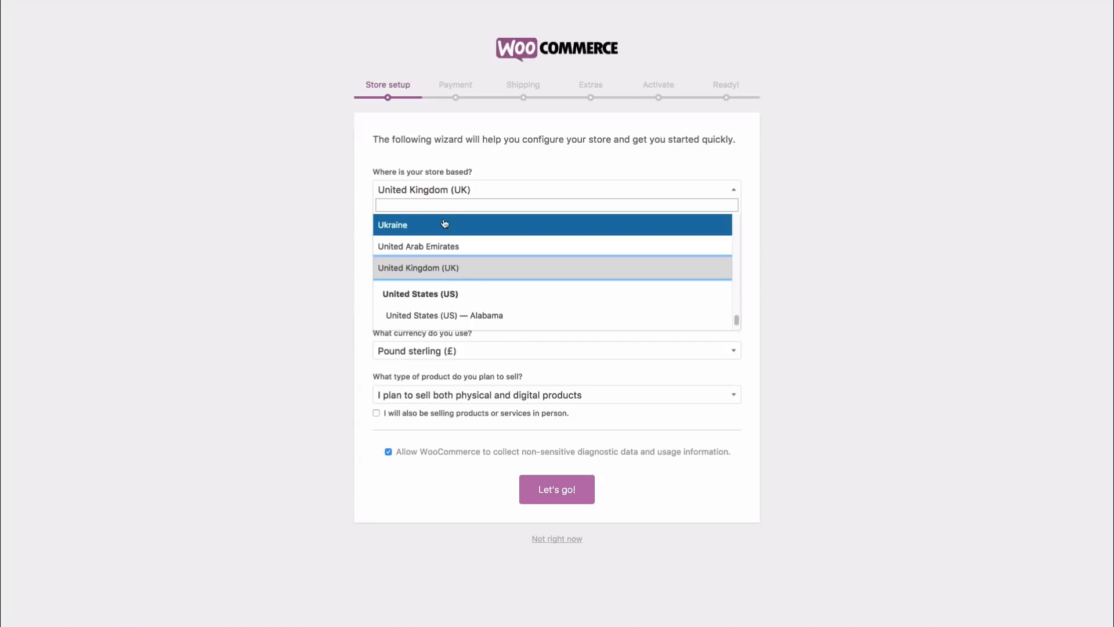
scroll(470, 271, up, 5)
scroll(471, 271, up, 5)
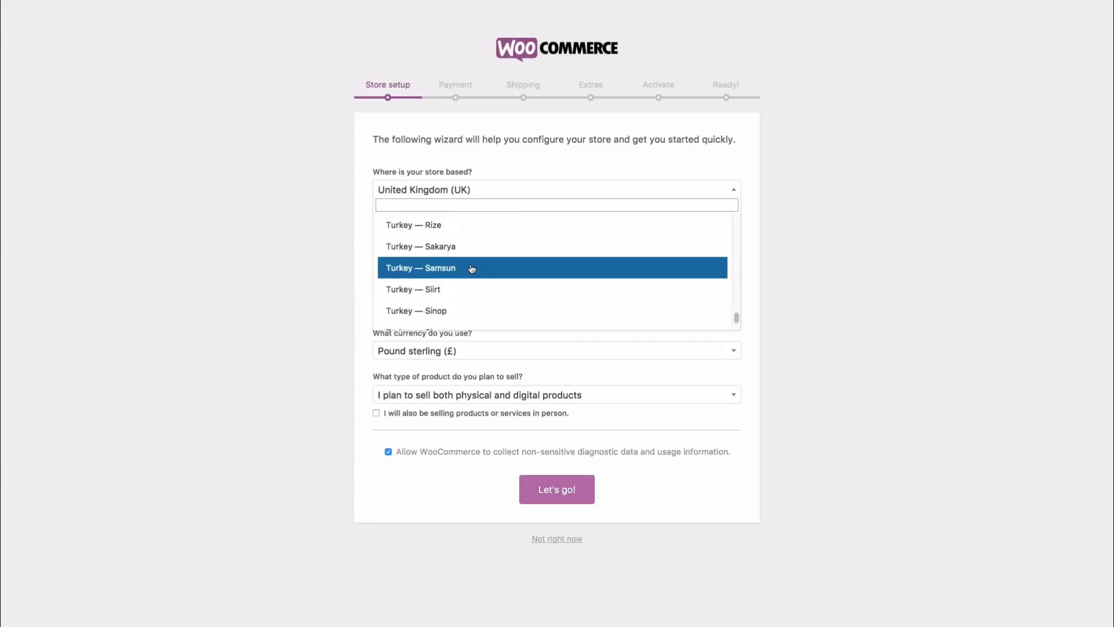
drag(735, 315, 737, 219)
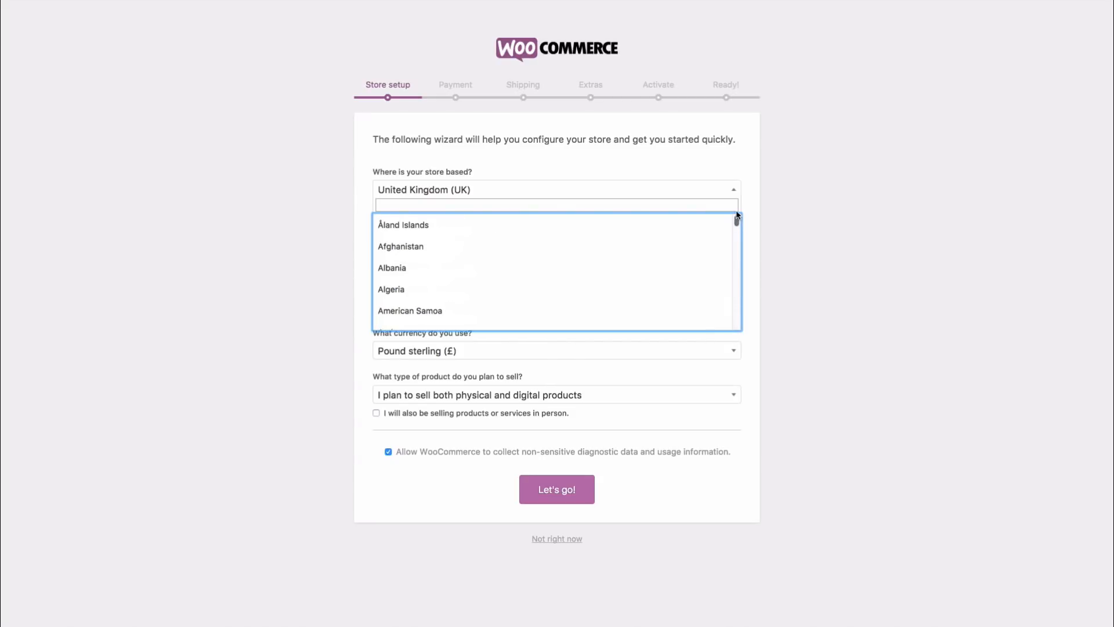
click(460, 202)
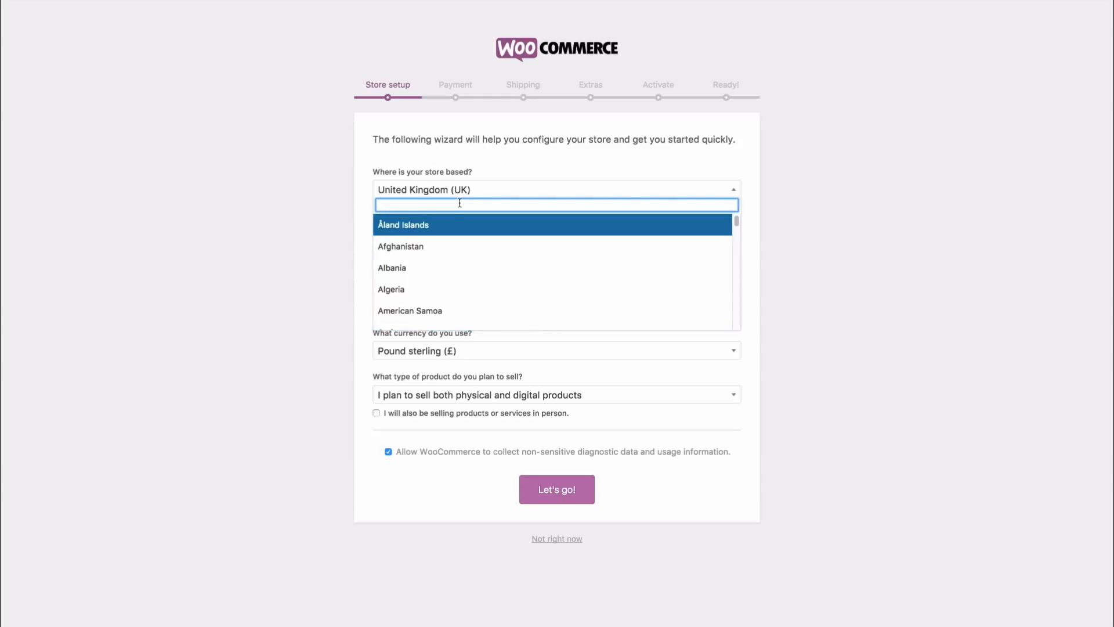
text(canada)
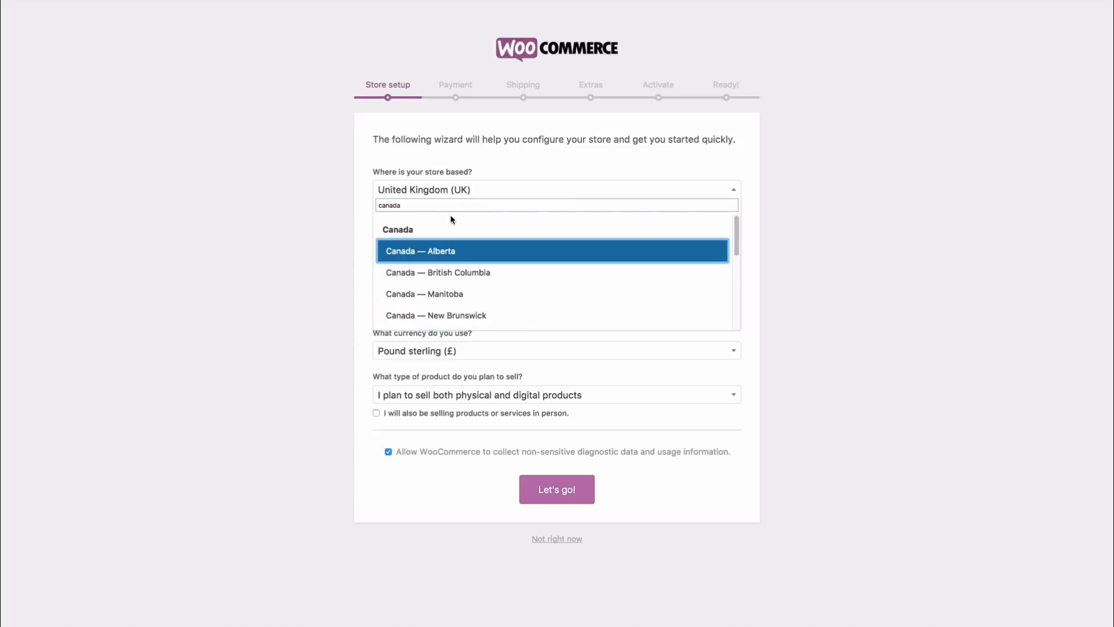
scroll(460, 265, down, 2)
scroll(460, 265, down, 4)
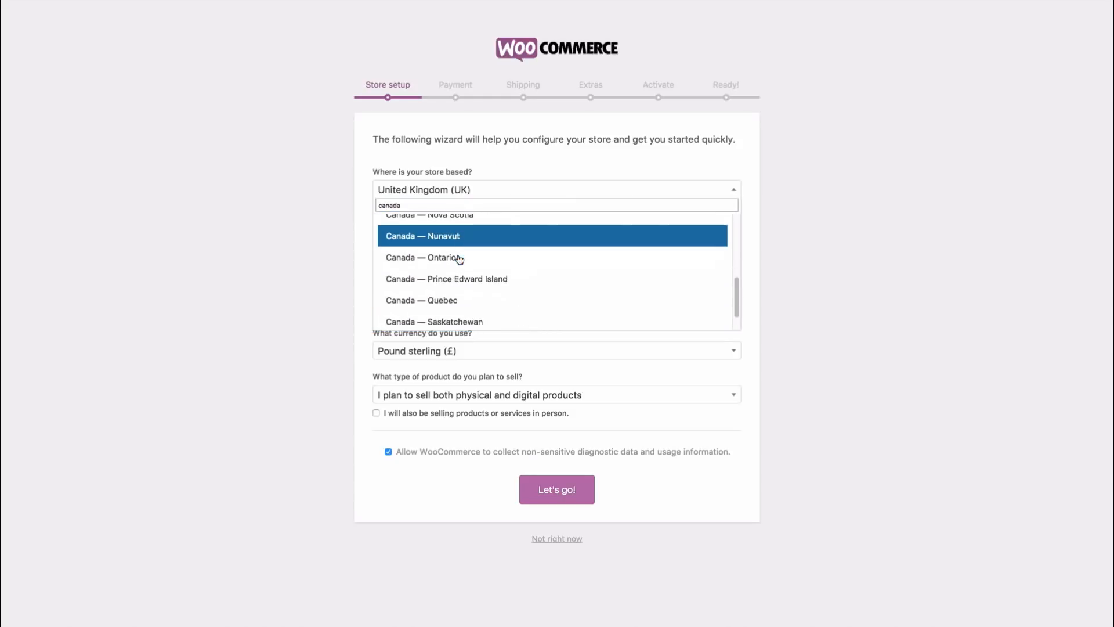
click(457, 258)
Step: Fill in a sample street address, city and postcode for the store
click(398, 226)
text(123 M)
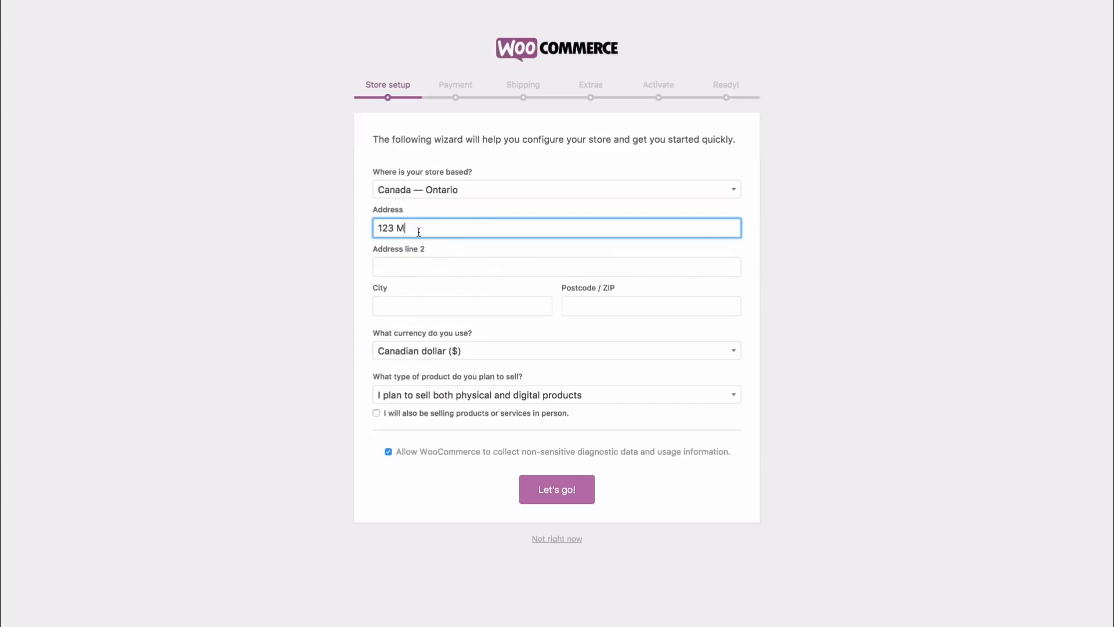
text(ain Ttreet)
key(Tab)
key(Tab)
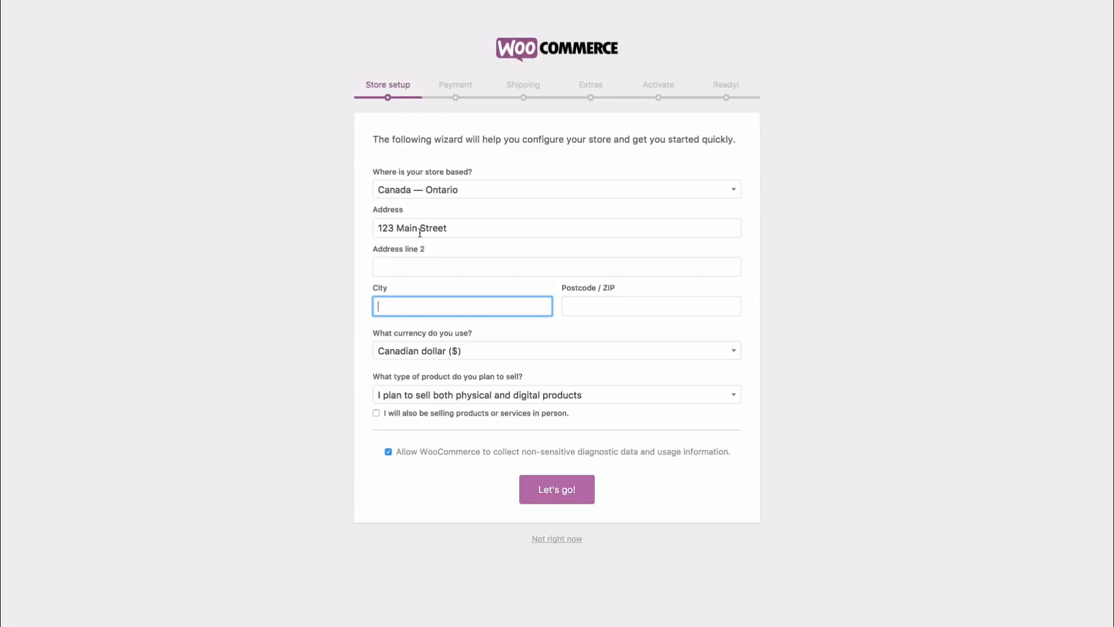
text(Test)
key(Tab)
text(12345)
click(232, 309)
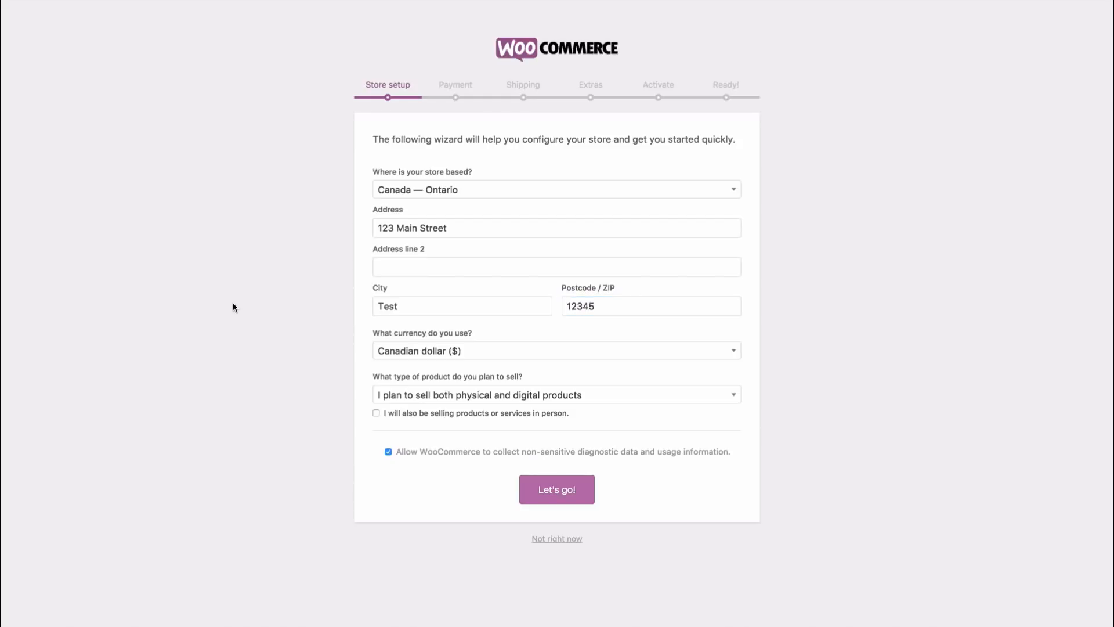
Step: Set the store currency to United States dollar
click(453, 352)
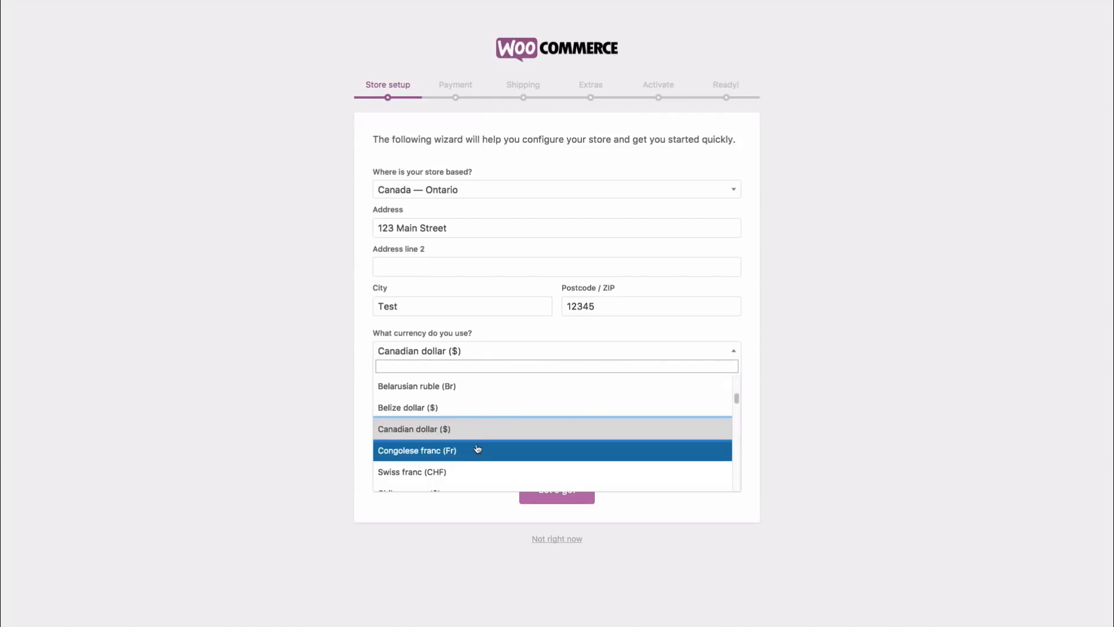
scroll(736, 397, up, 3)
scroll(736, 397, down, 4)
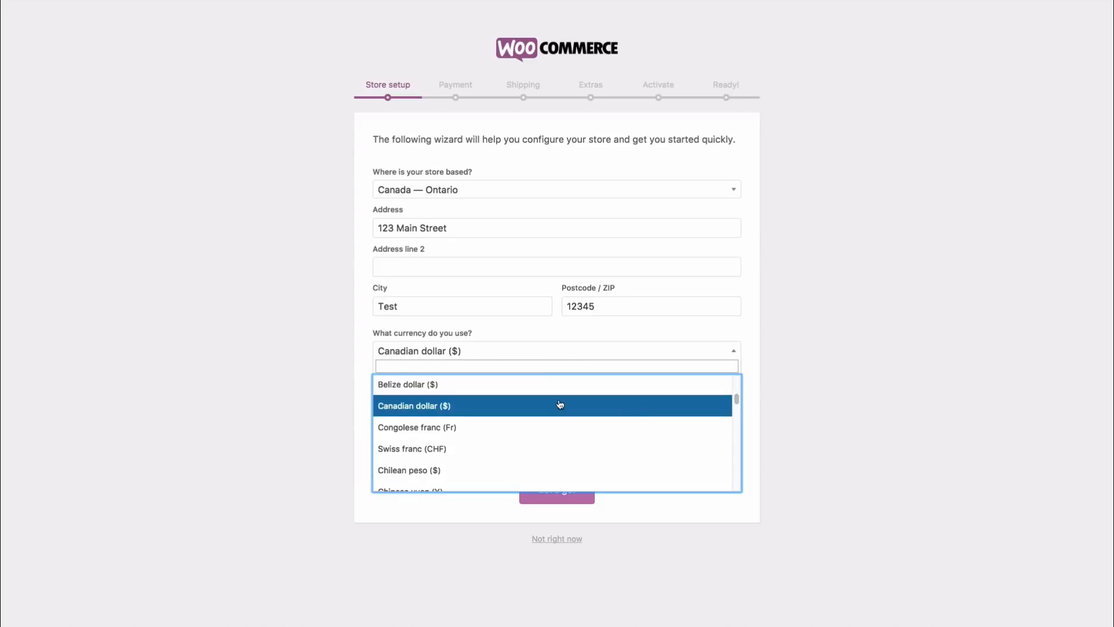
click(466, 364)
text(uni)
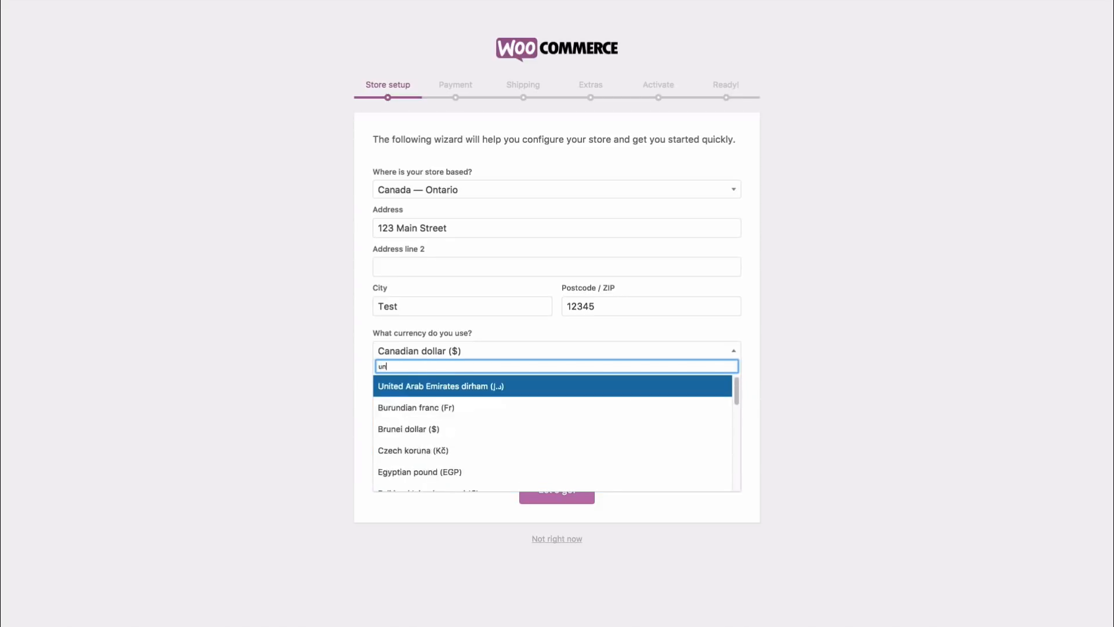
click(532, 430)
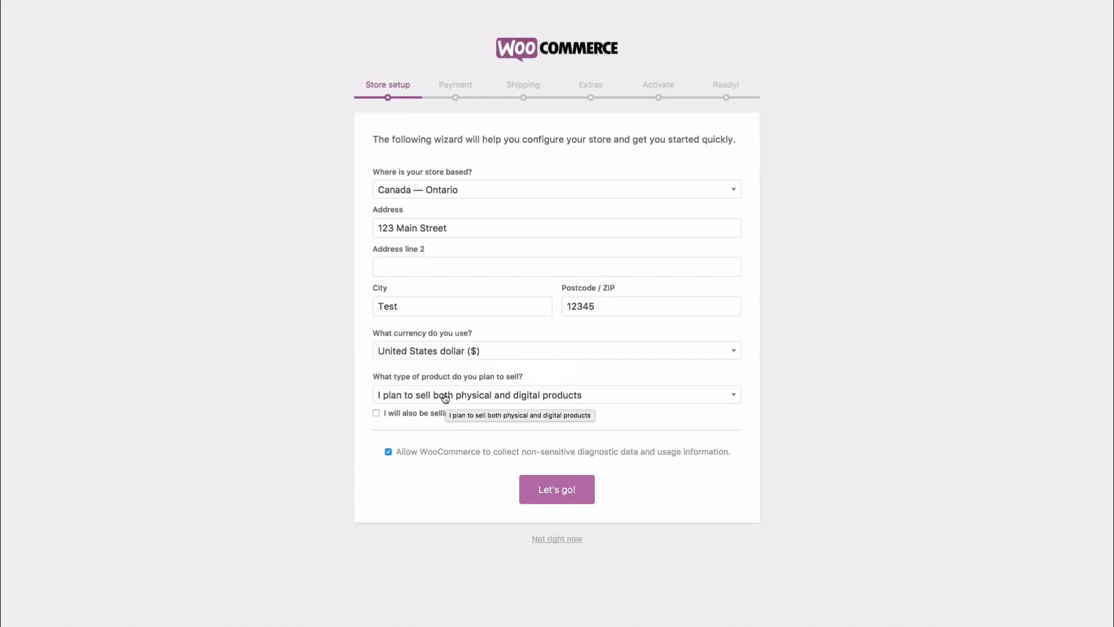
Step: Choose digital products as the product type, opt out of diagnostics, and submit the details
click(590, 396)
click(527, 455)
click(490, 397)
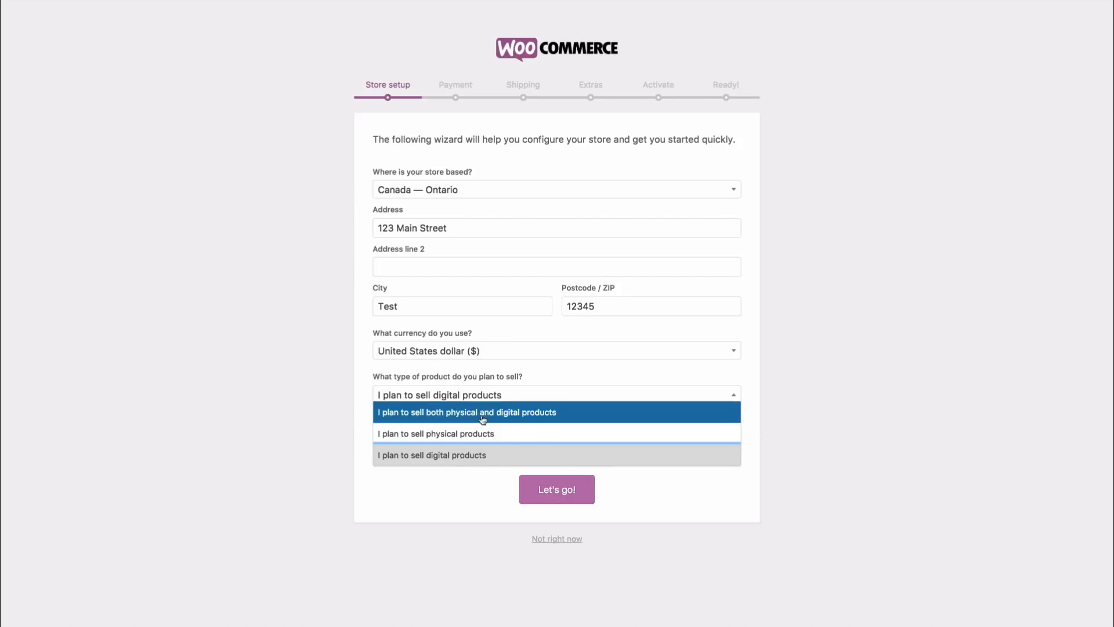
click(473, 455)
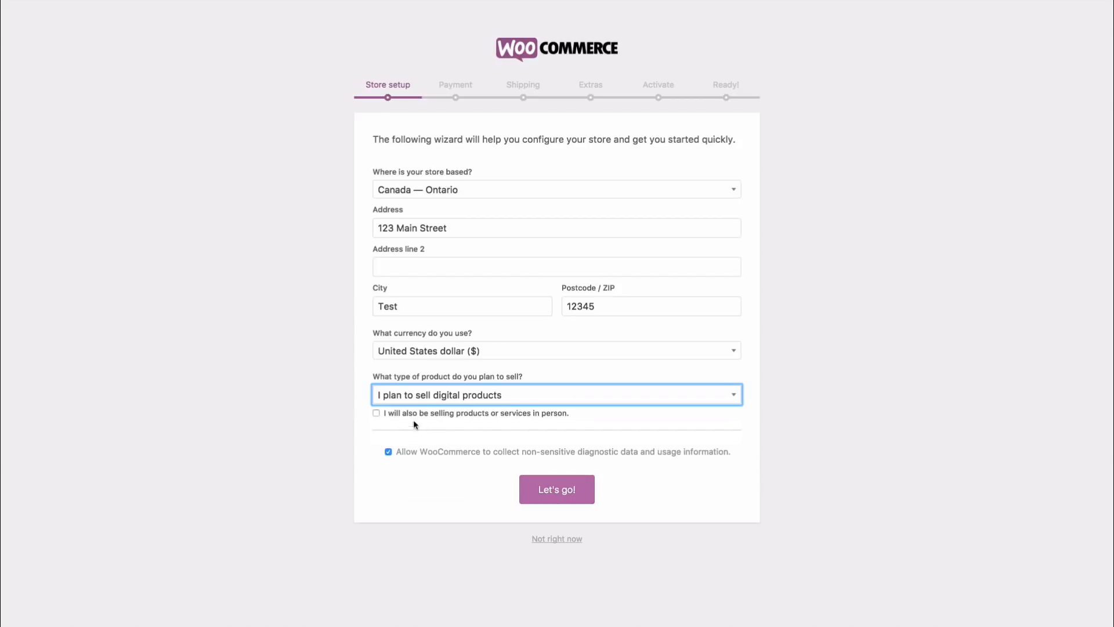
click(376, 413)
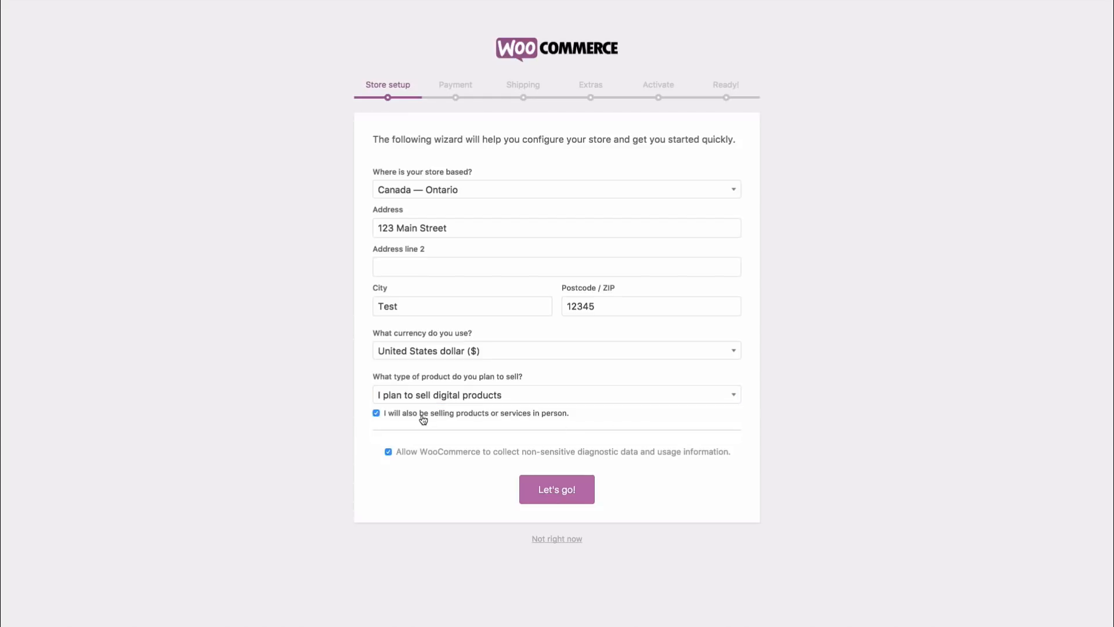
click(376, 413)
click(388, 452)
click(568, 491)
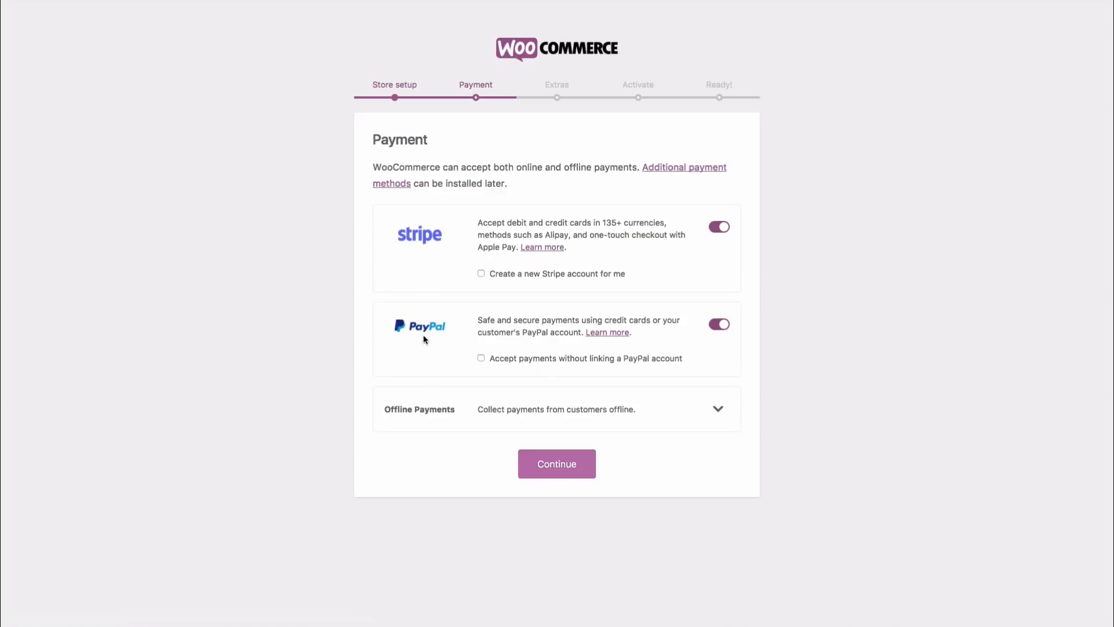
Step: Leave Stripe and PayPal both enabled, without creating a new Stripe account
click(720, 227)
click(721, 305)
click(720, 306)
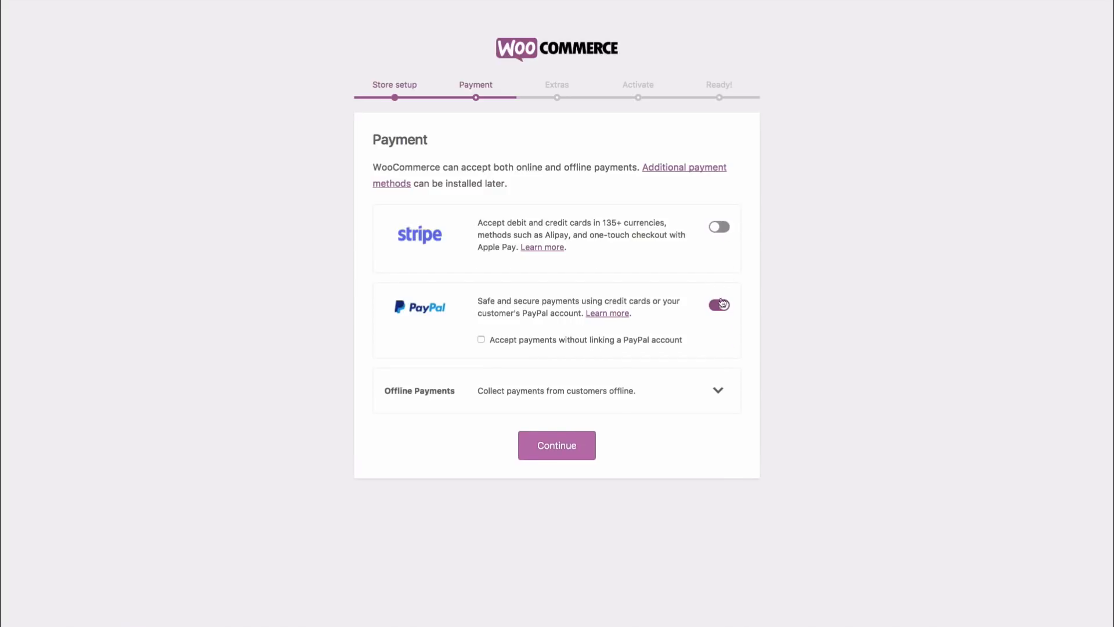
click(719, 227)
click(719, 324)
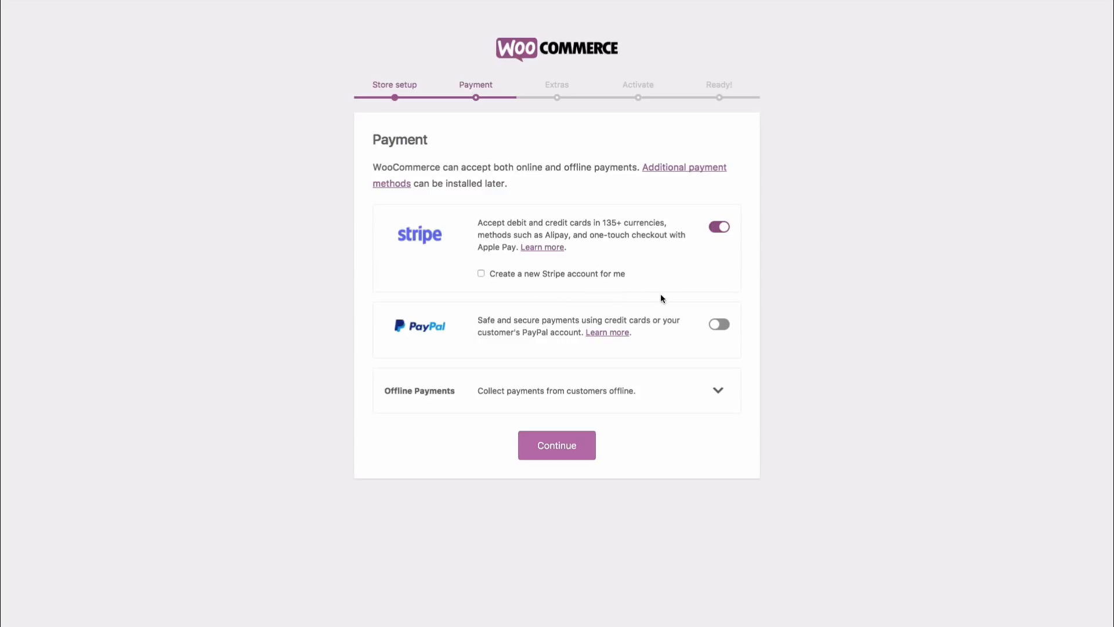
click(718, 324)
click(502, 275)
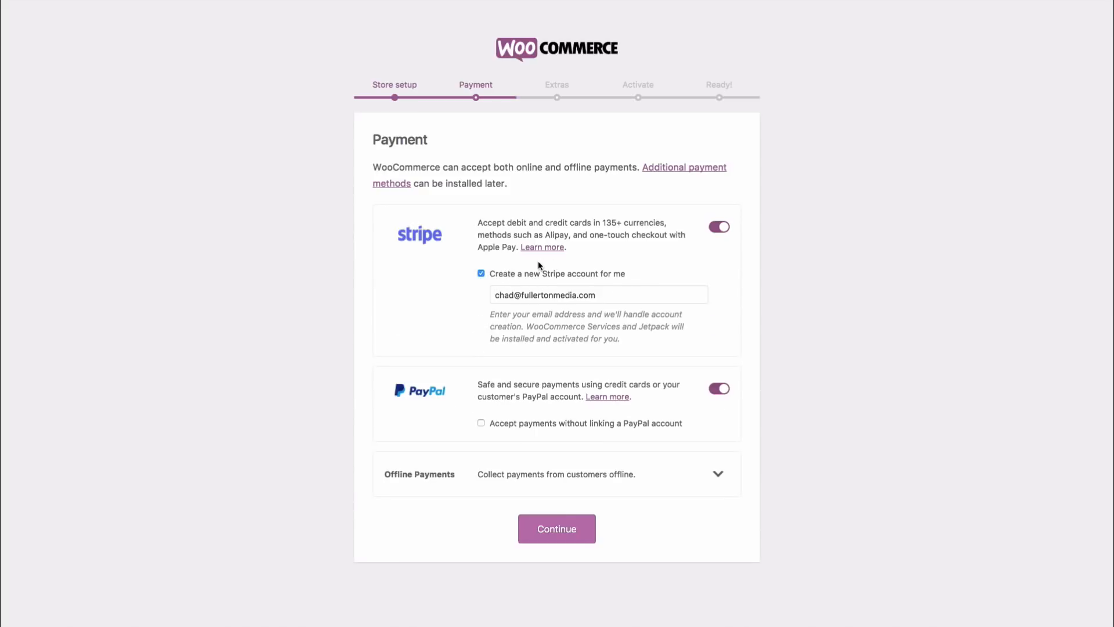
click(522, 274)
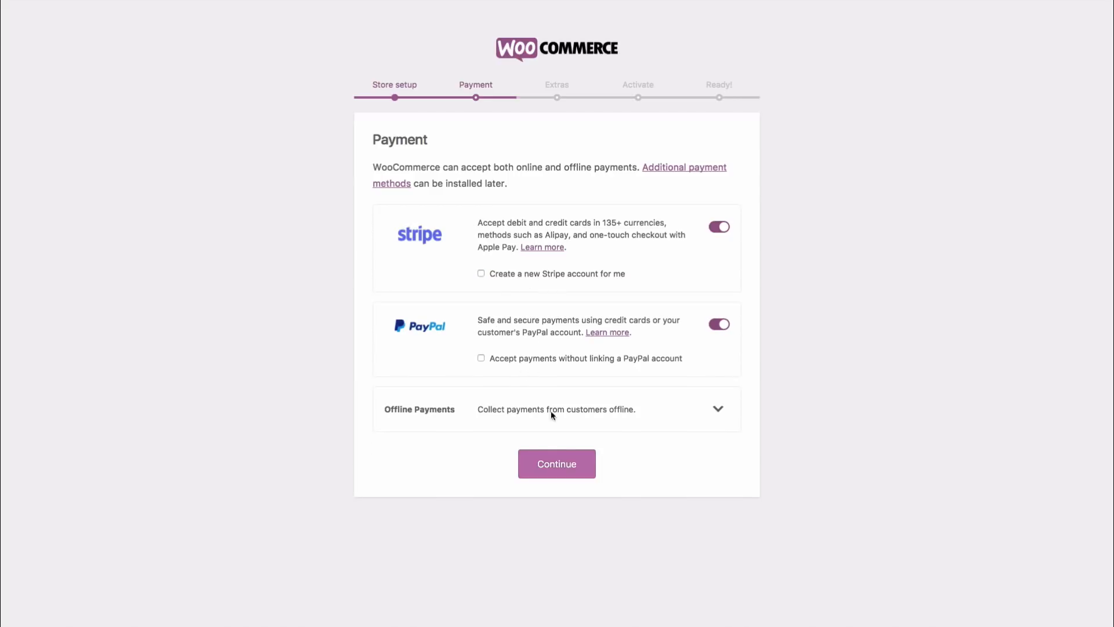
Step: Collapse the Offline Payments options and continue past the Payment step
click(718, 409)
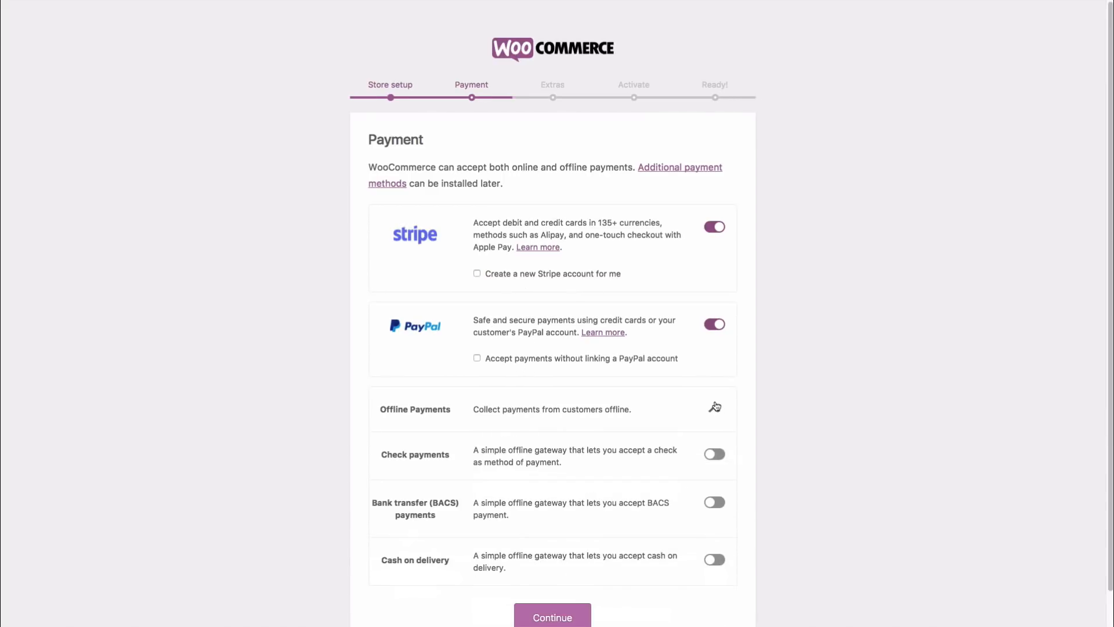
scroll(644, 401, down, 1)
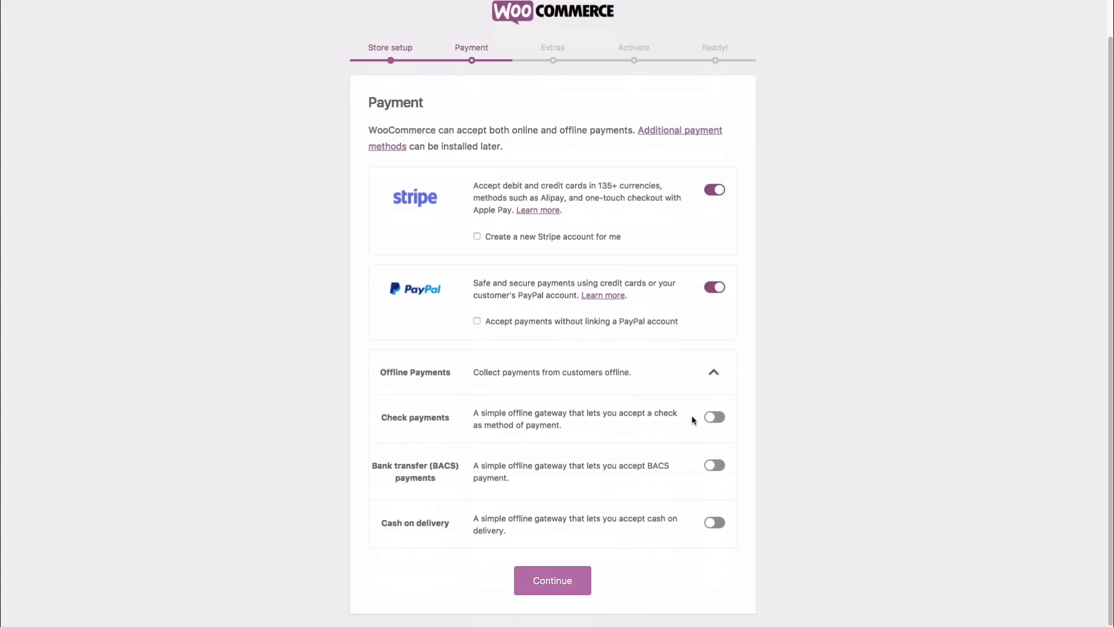
click(713, 374)
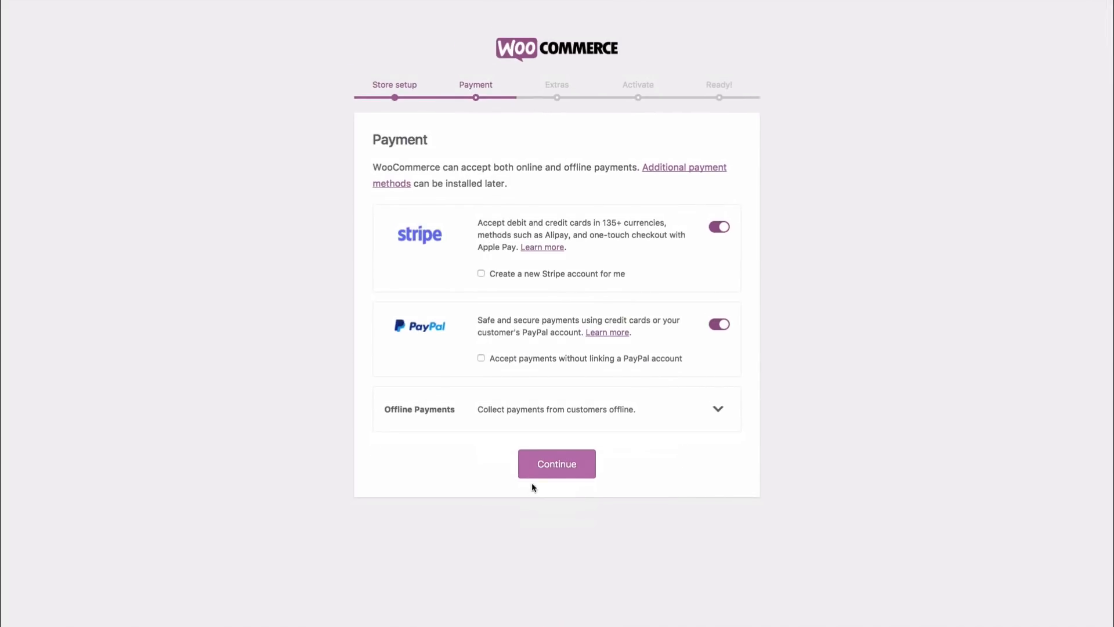
click(563, 466)
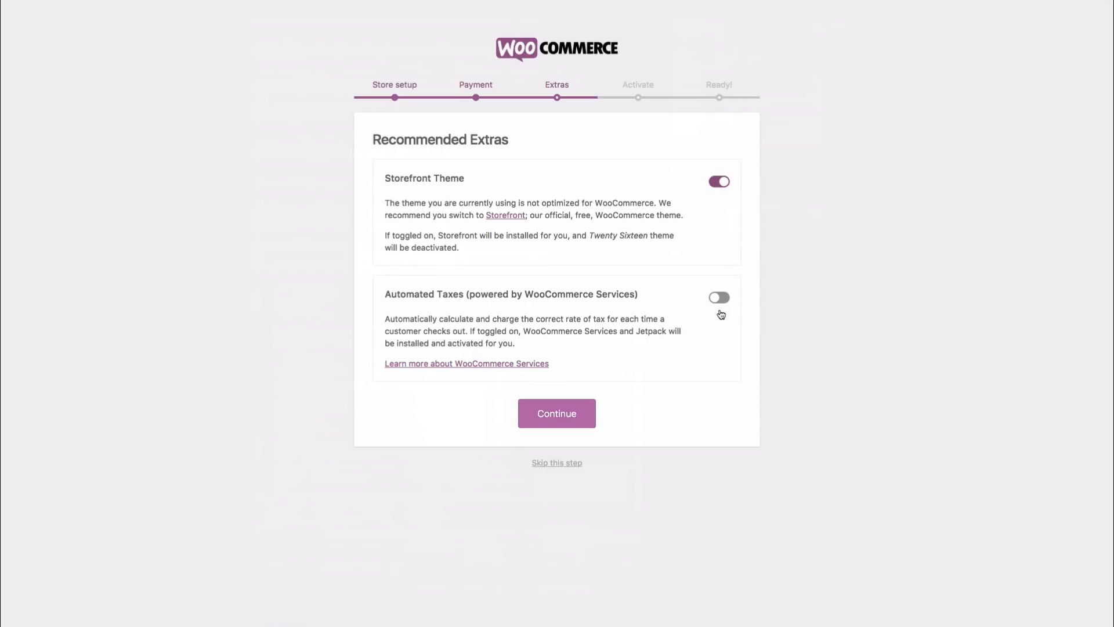
Step: Leave Automated Taxes off and Storefront Theme on, then continue to the Jetpack step
click(720, 297)
click(720, 301)
click(557, 414)
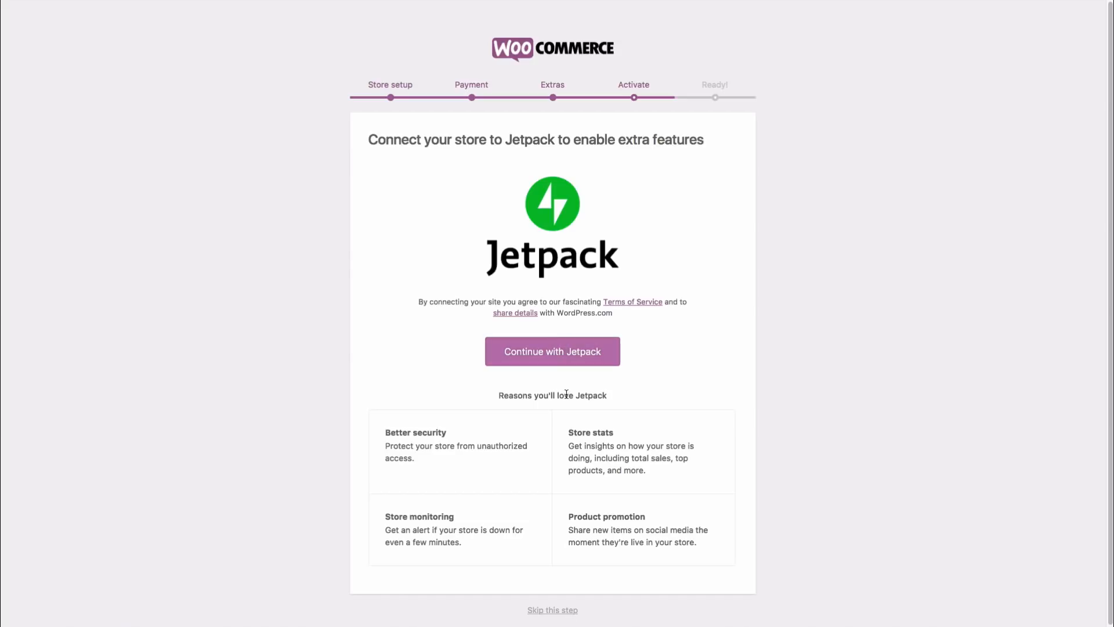
Step: Skip the Jetpack connection step
scroll(568, 402, down, 1)
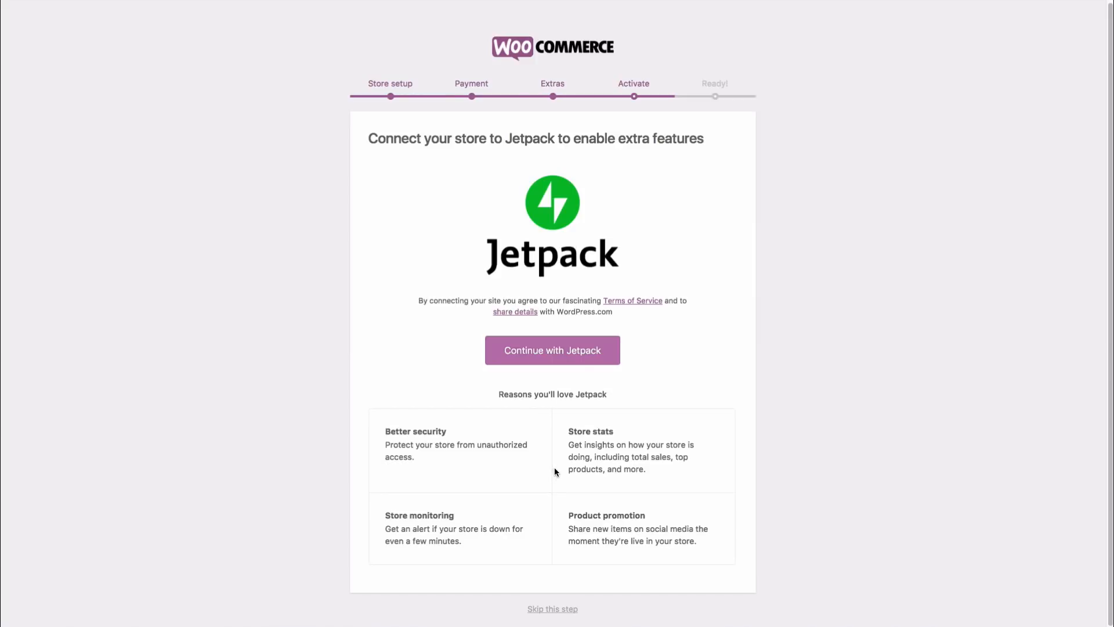
click(554, 609)
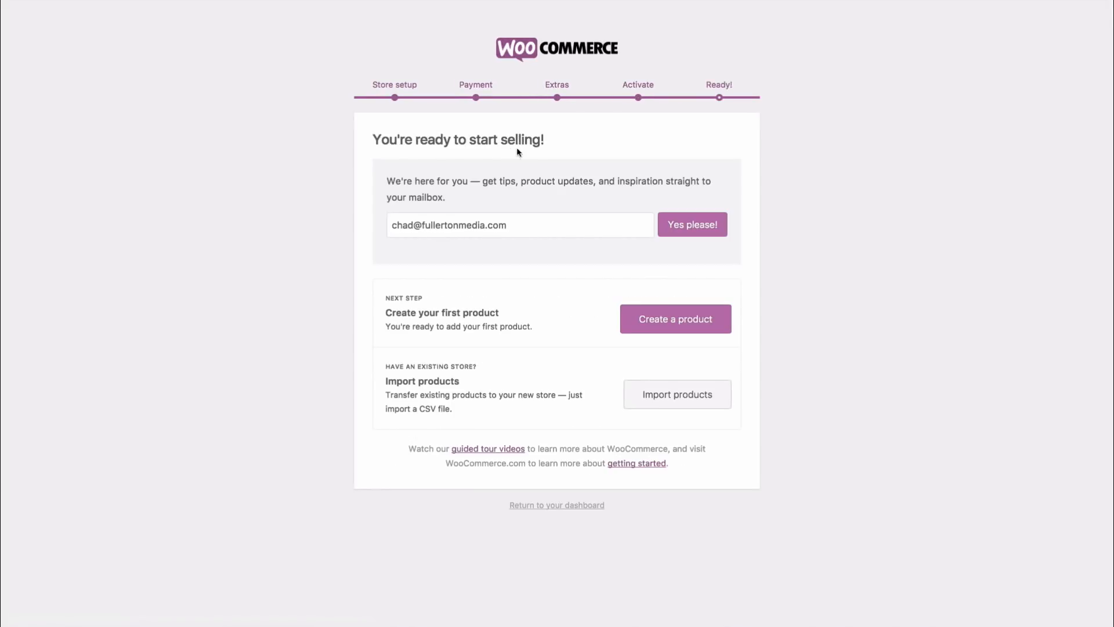
Step: Select and then deselect the text in the Ready page's newsletter e-mail field
click(522, 230)
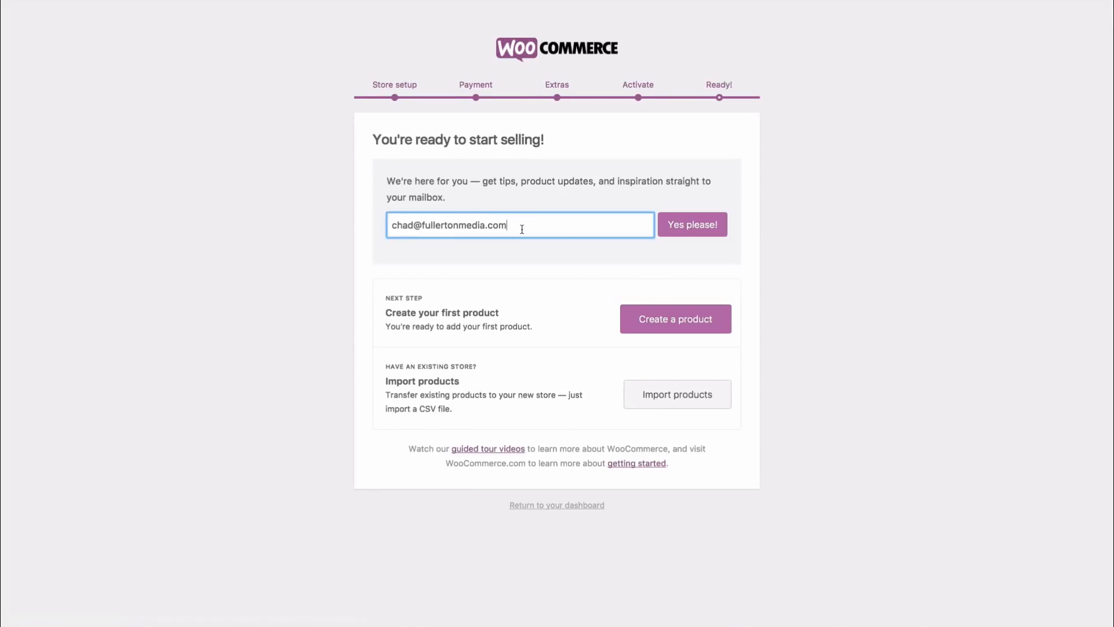
drag(533, 225, 338, 232)
click(512, 229)
Step: Leave the Ready page and go back to the admin dashboard
click(562, 507)
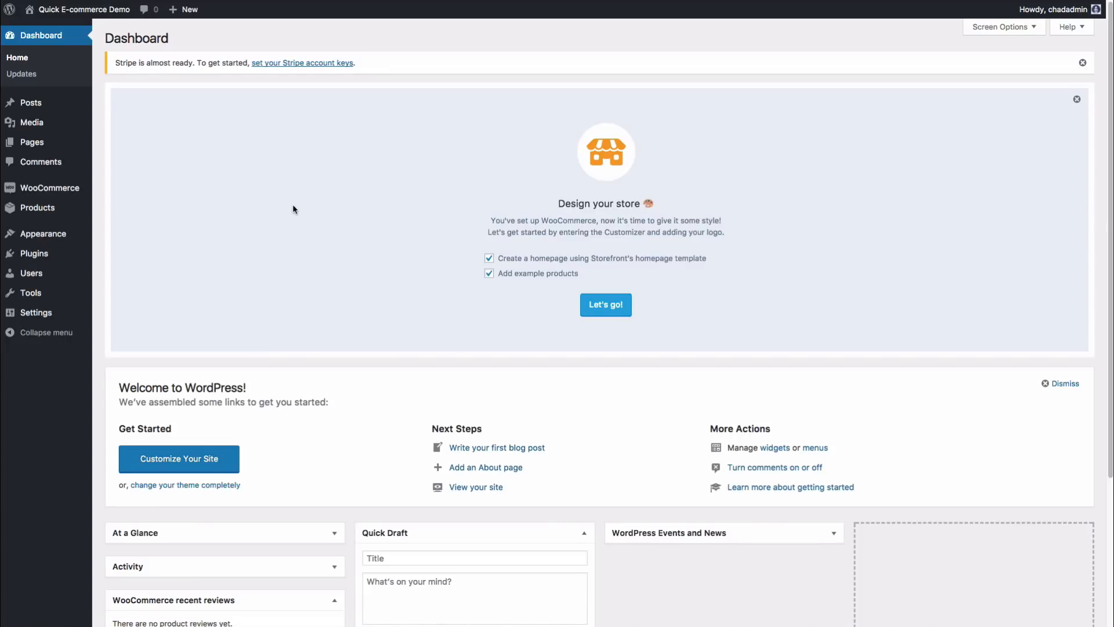
mouse_move(65, 189)
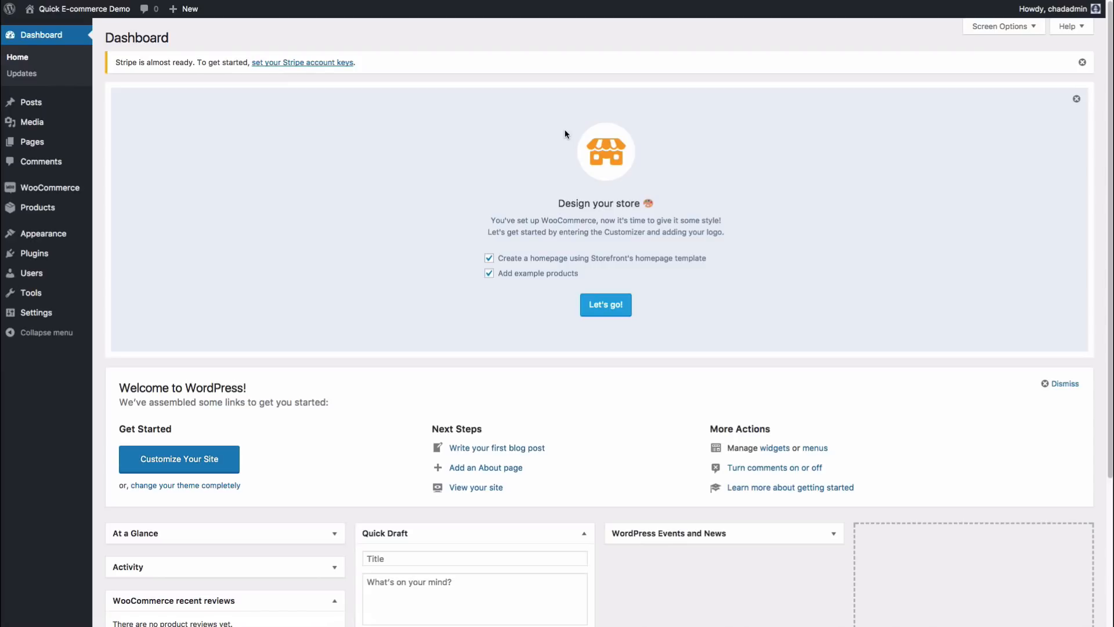
Step: Launch the Storefront customizer, skip the welcome tour, and scroll through the homepage preview sections
click(608, 306)
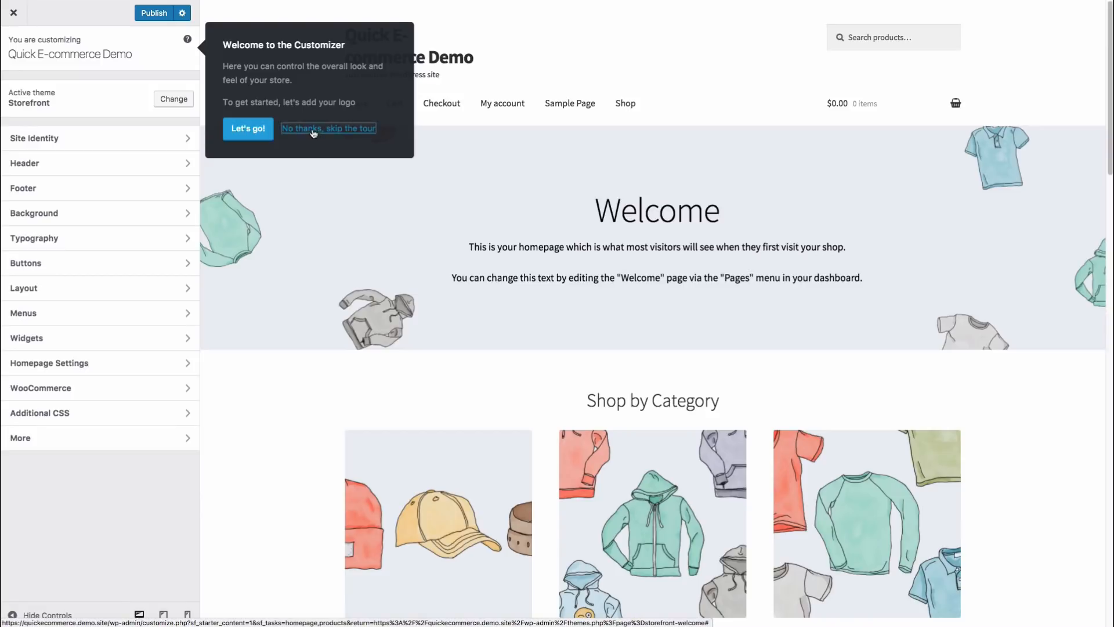
click(313, 131)
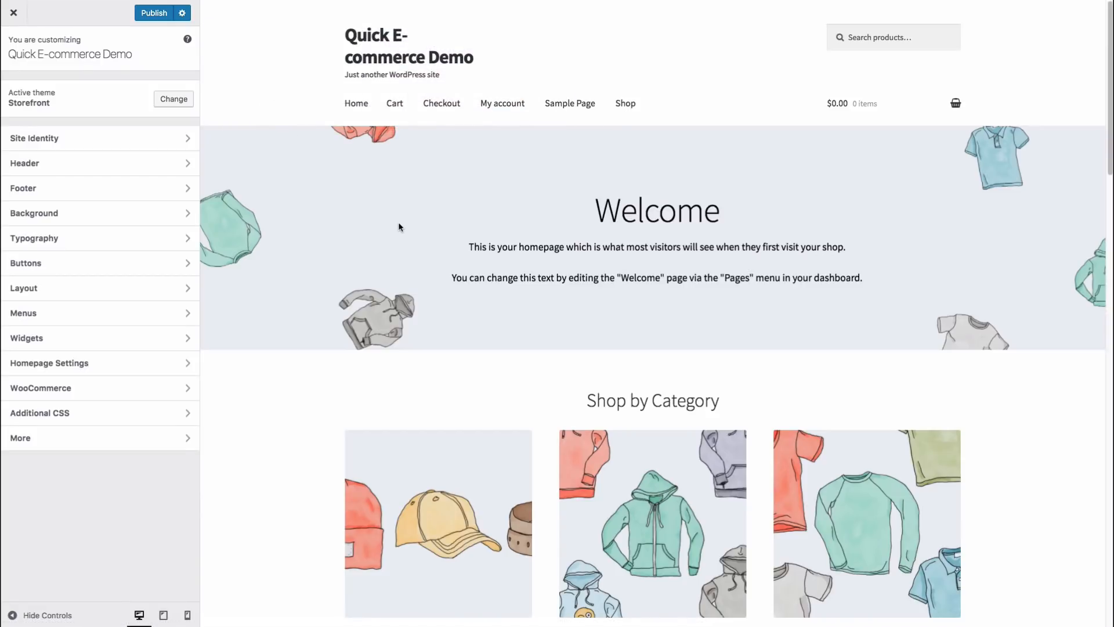
scroll(400, 225, down, 1)
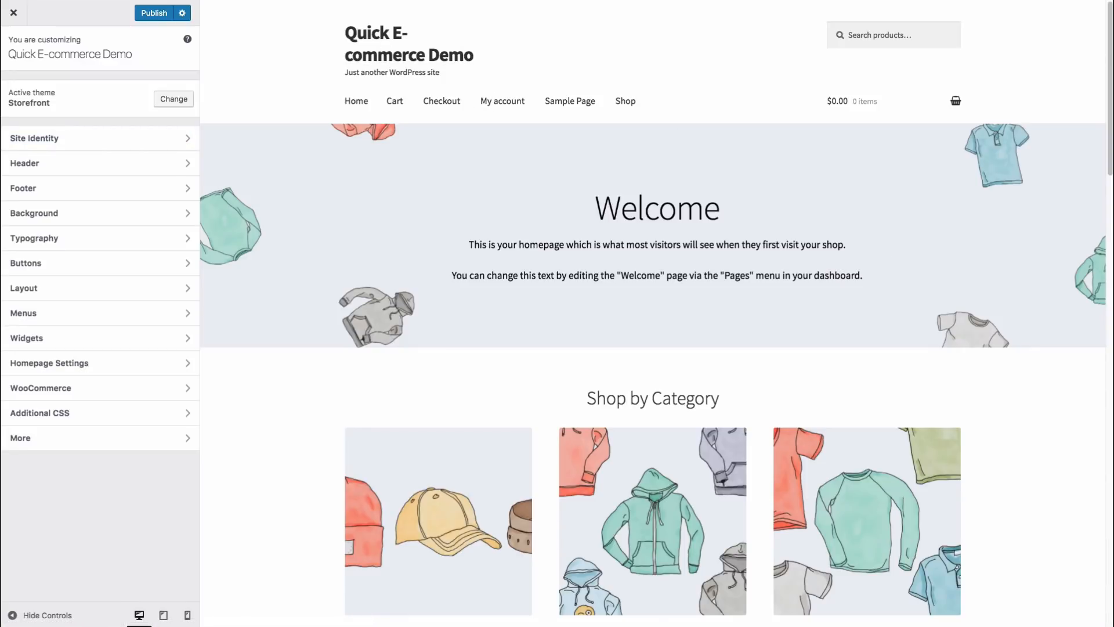
scroll(1056, 105, down, 5)
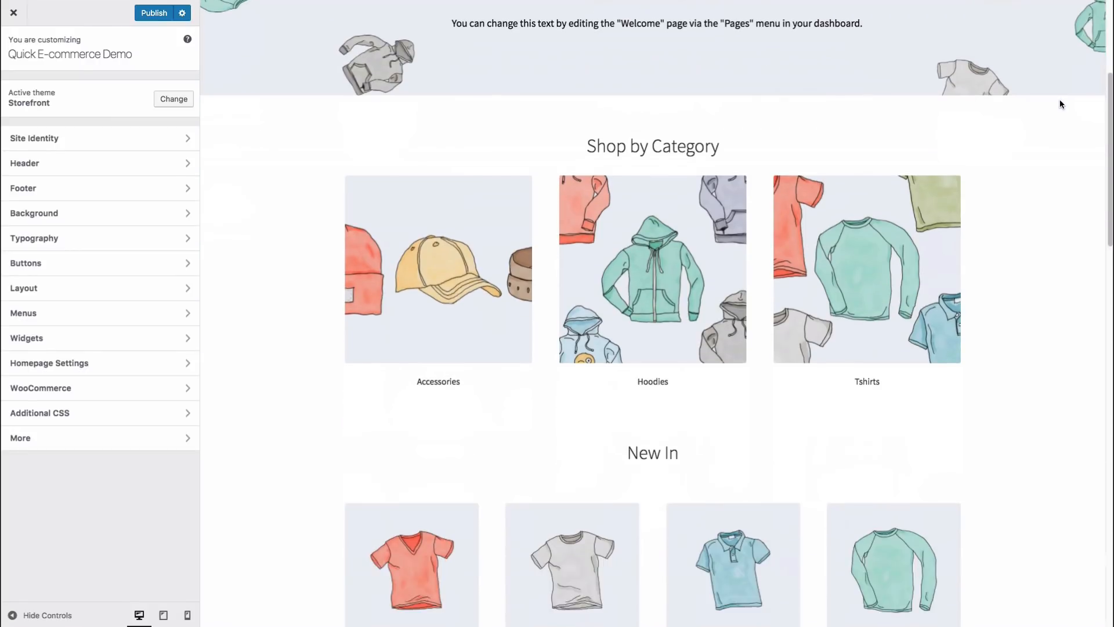
scroll(485, 236, down, 5)
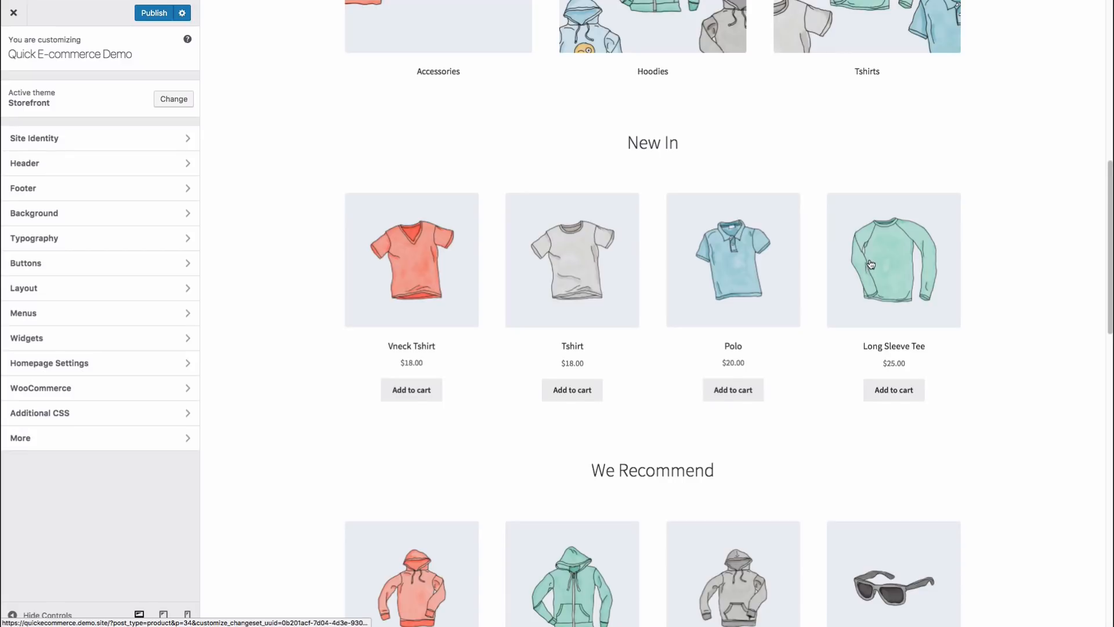
scroll(947, 252, down, 5)
scroll(966, 250, down, 2)
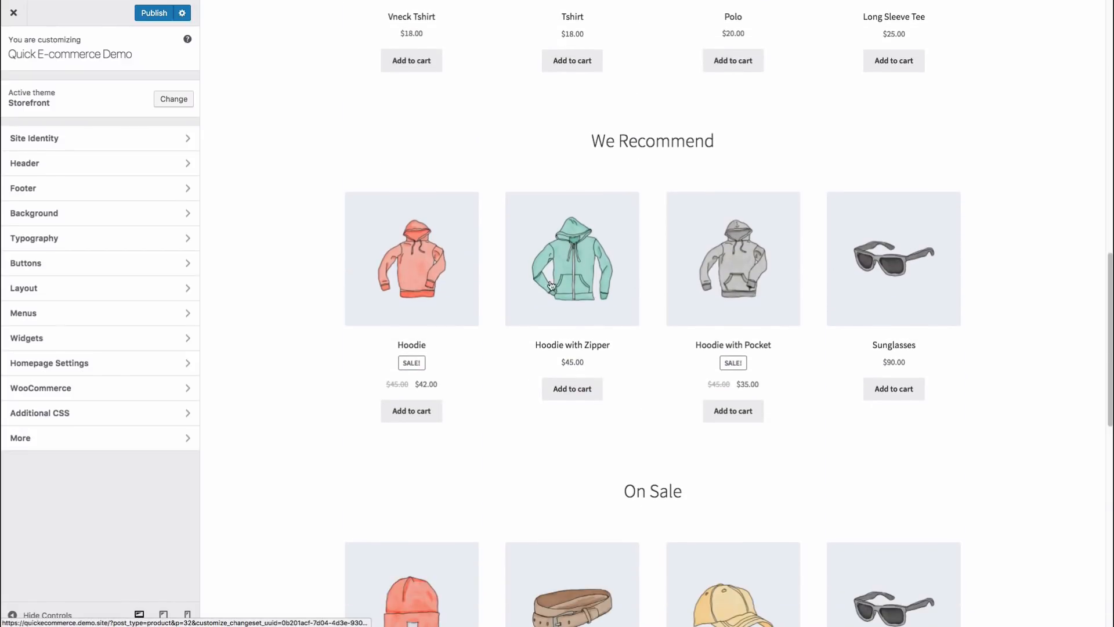
scroll(258, 259, down, 7)
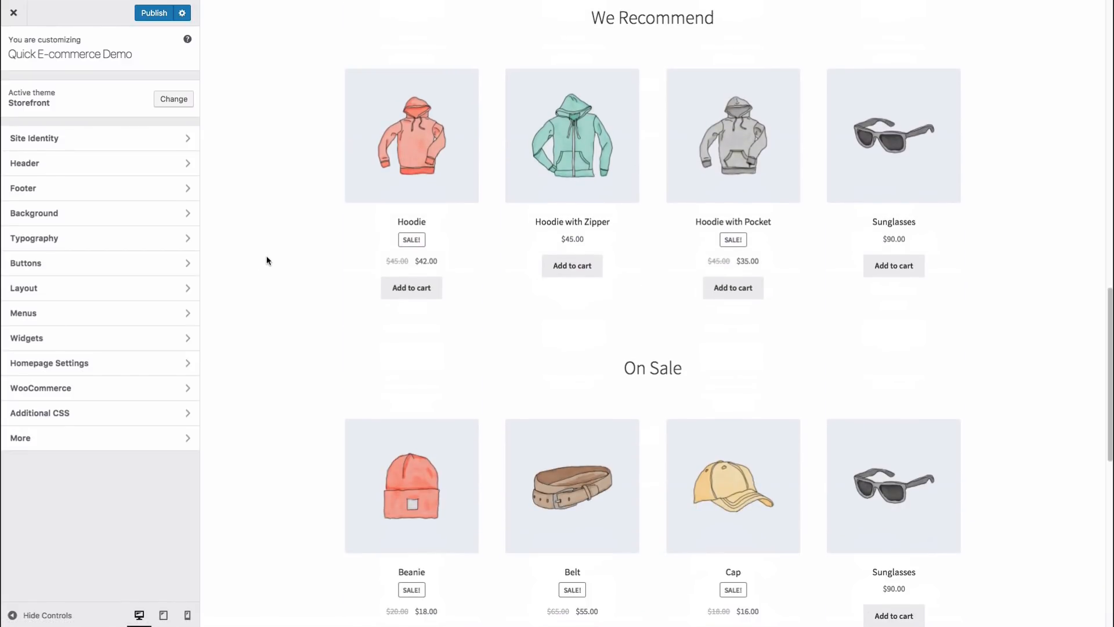
scroll(272, 252, down, 5)
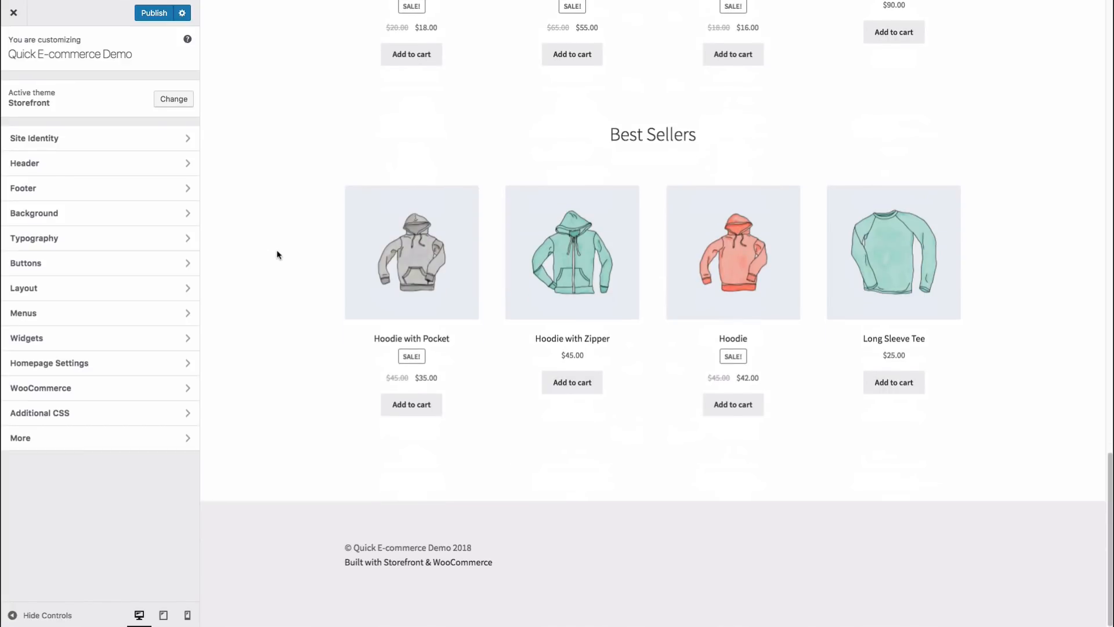
scroll(284, 259, up, 15)
scroll(292, 261, up, 9)
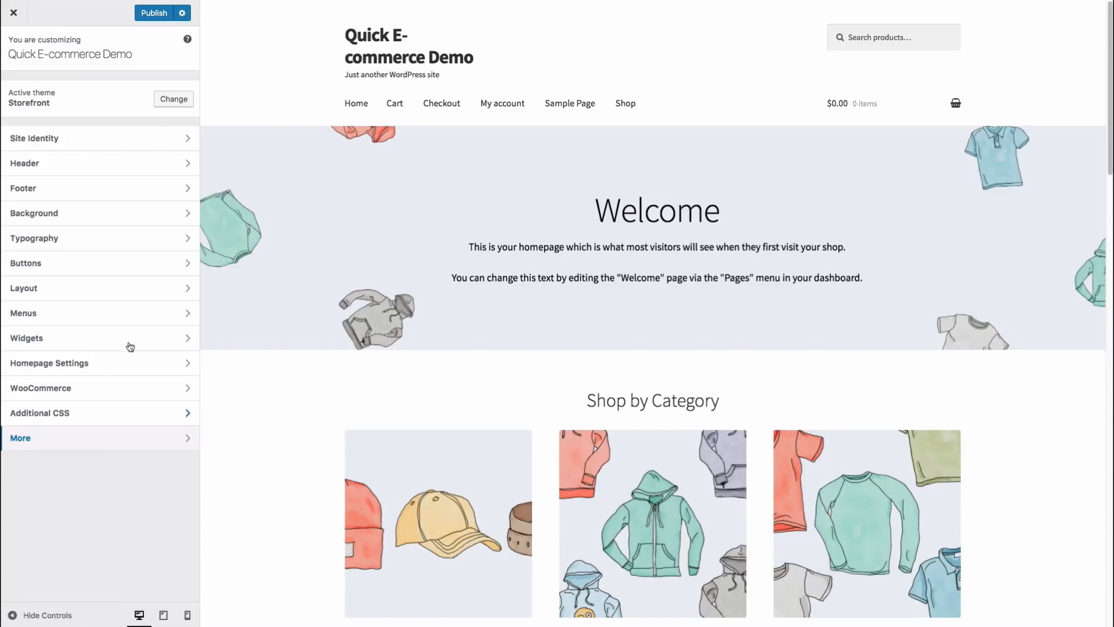
Step: Look over the Site Identity and Header options in the customizer
click(109, 143)
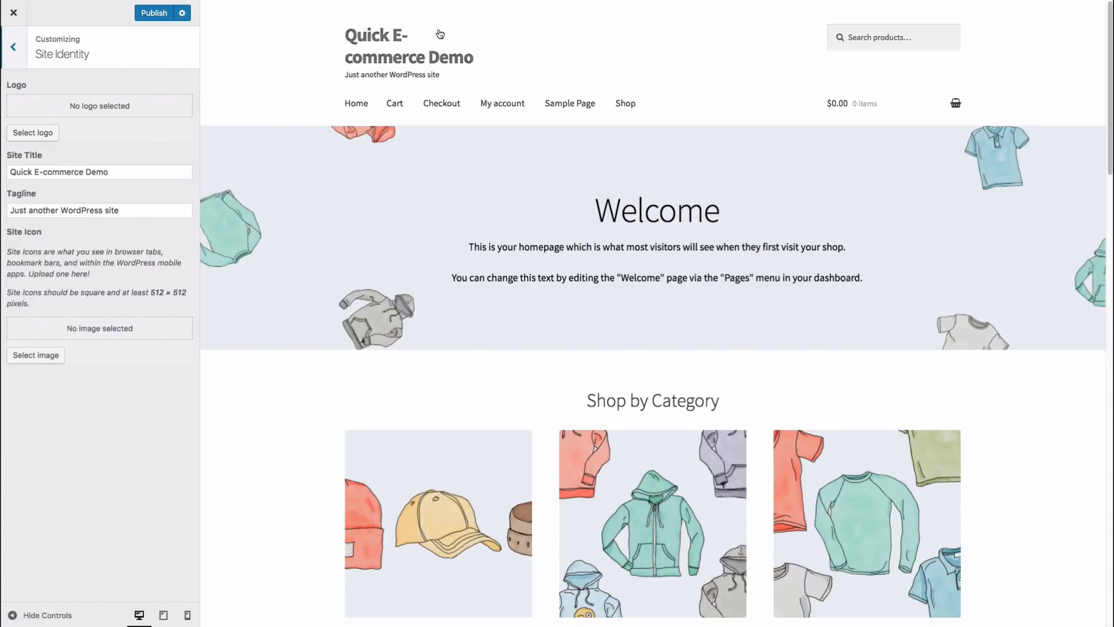
click(16, 52)
click(86, 168)
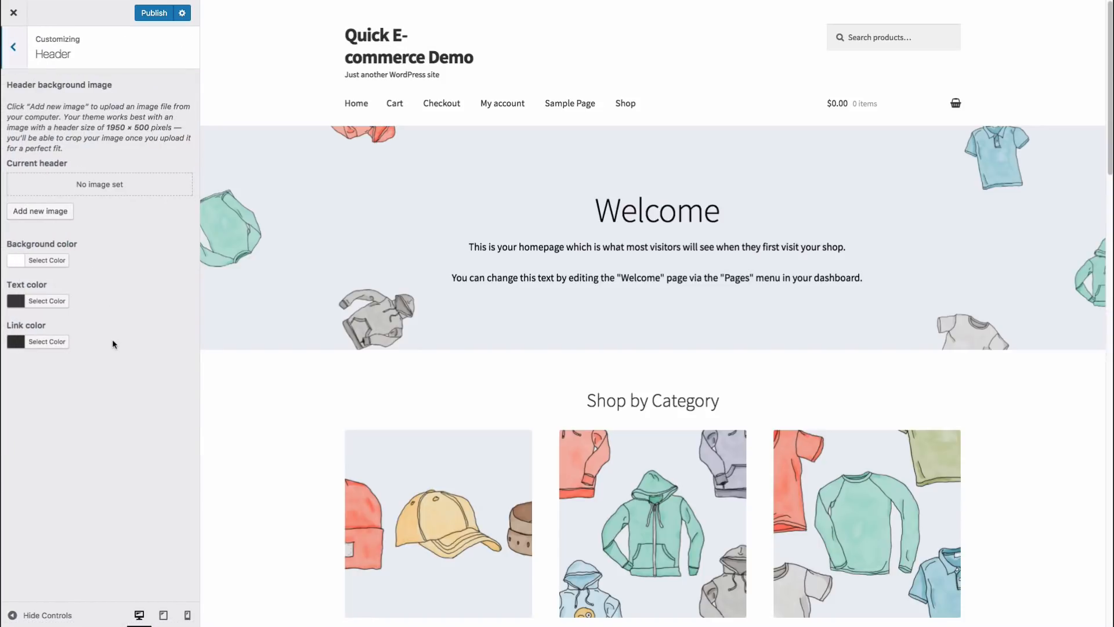
click(15, 48)
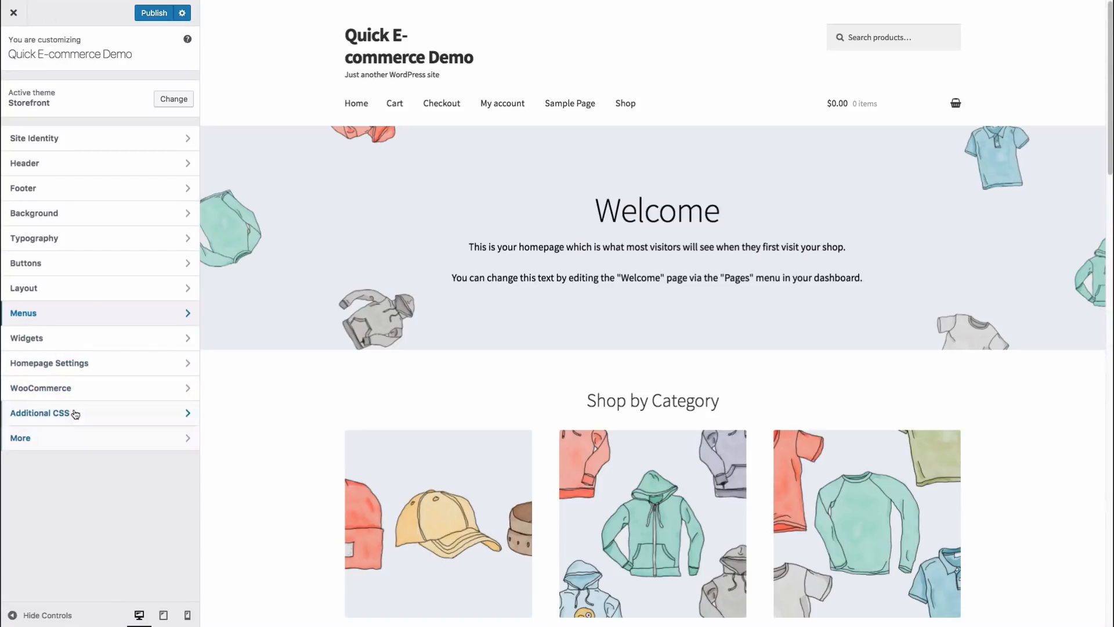
Step: Exit the customizer without saving and go to the WooCommerce Orders list
click(20, 18)
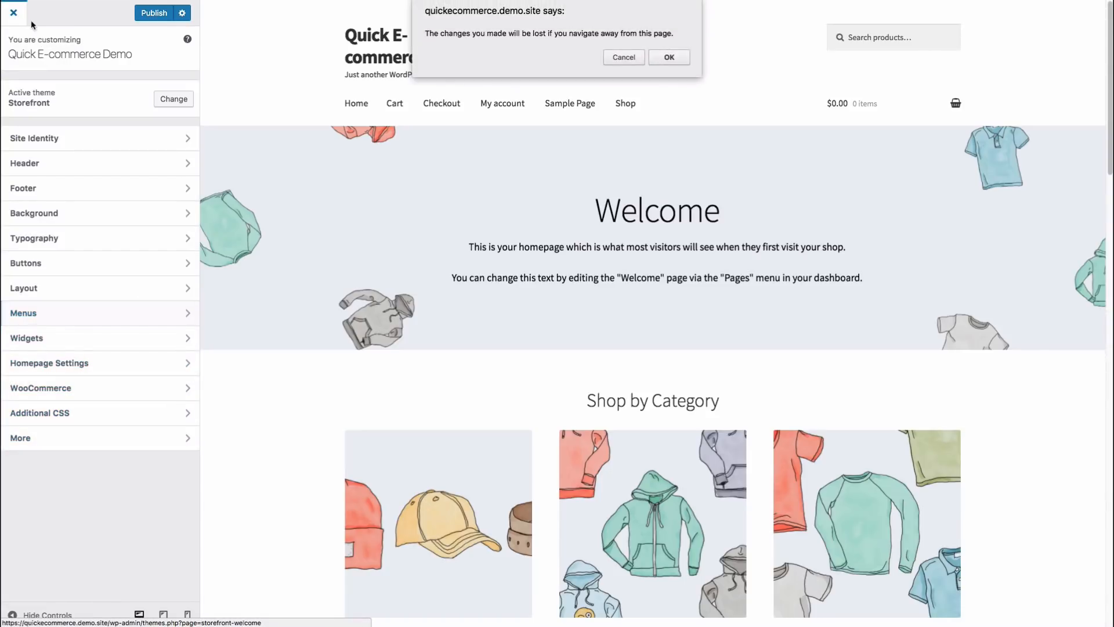
click(669, 57)
click(68, 148)
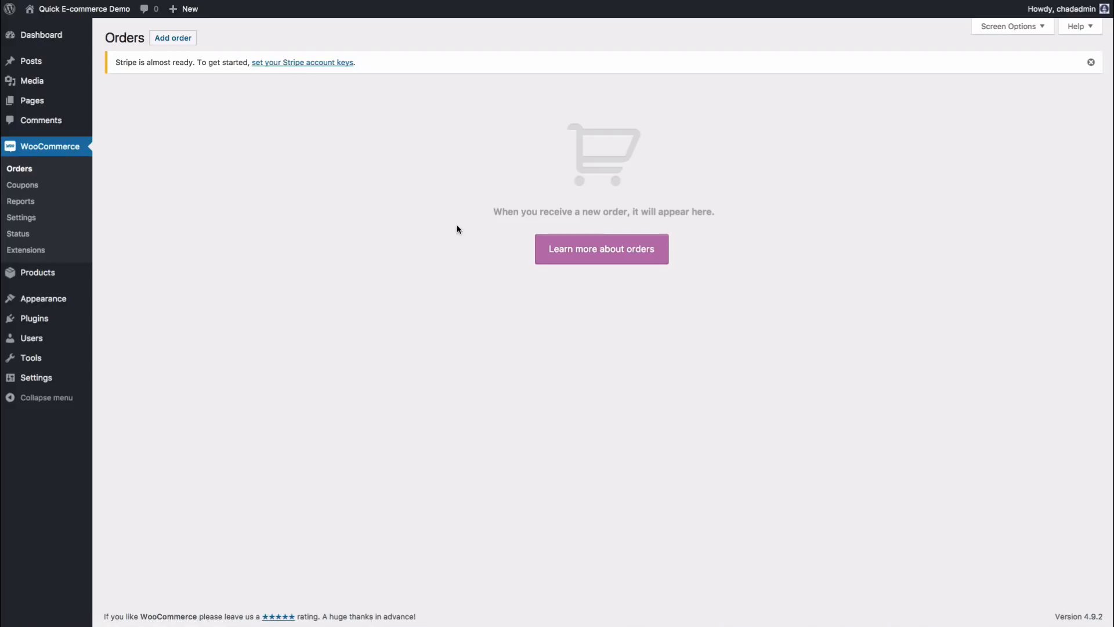
Step: View the Add order form and Coupons list, then open the WooCommerce sales Reports
click(173, 40)
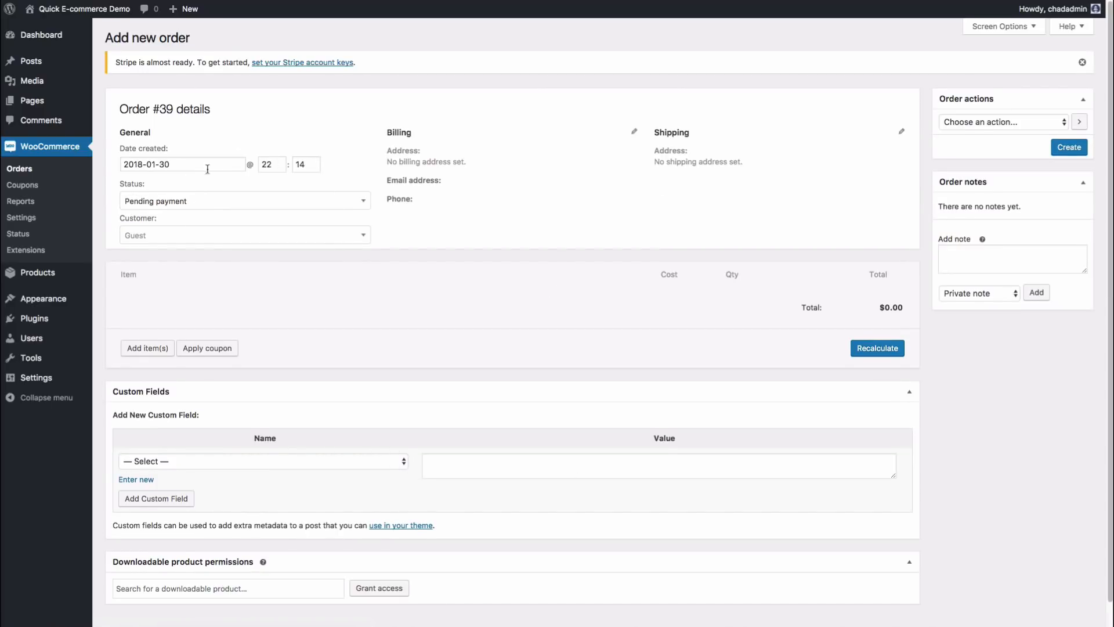
click(28, 184)
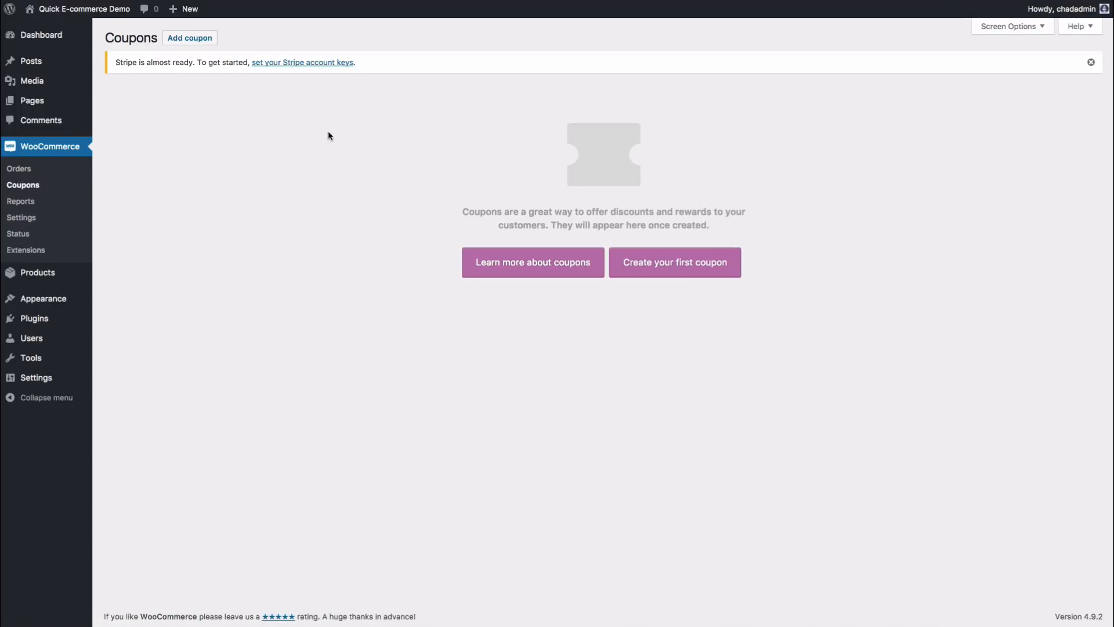
click(24, 201)
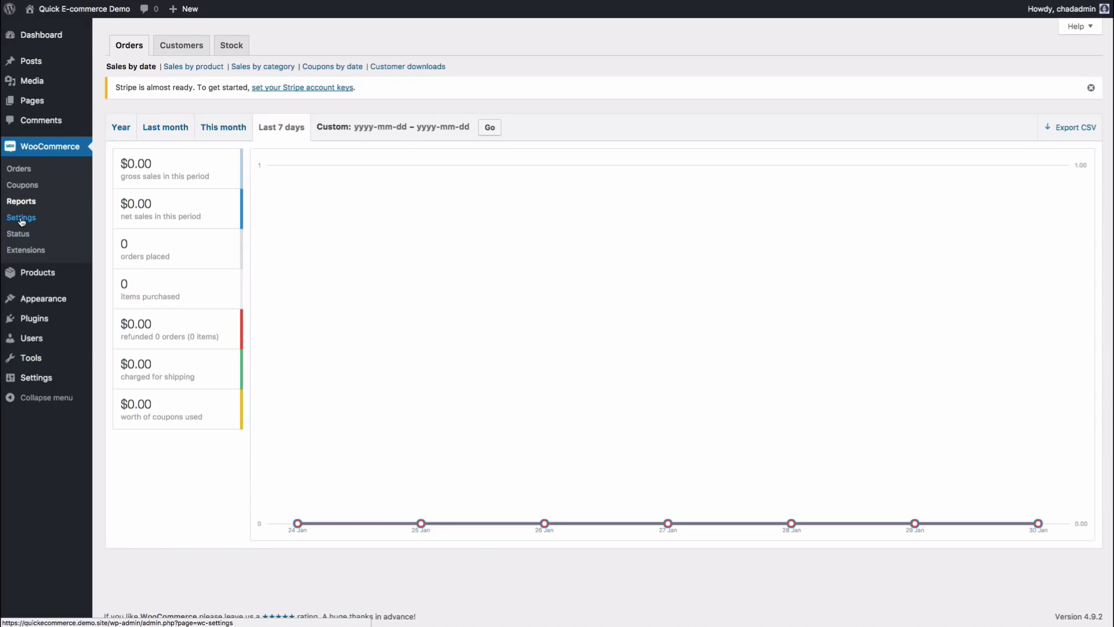
Step: Look through the General and Products tabs of WooCommerce Settings, ending on Shipping zones
click(21, 219)
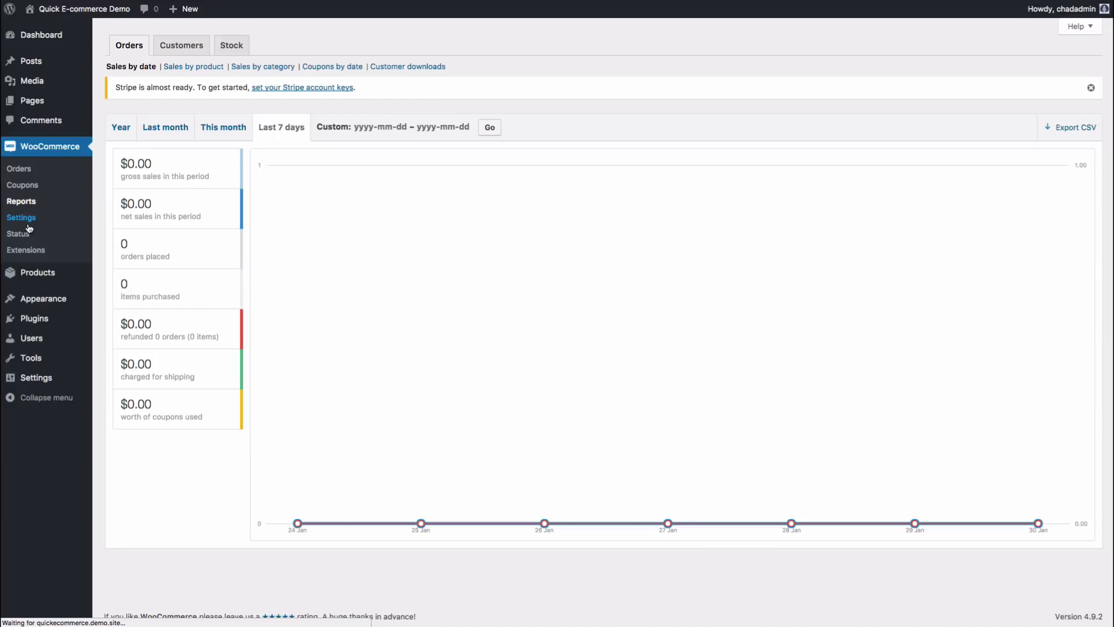
scroll(197, 210, down, 3)
scroll(194, 214, up, 3)
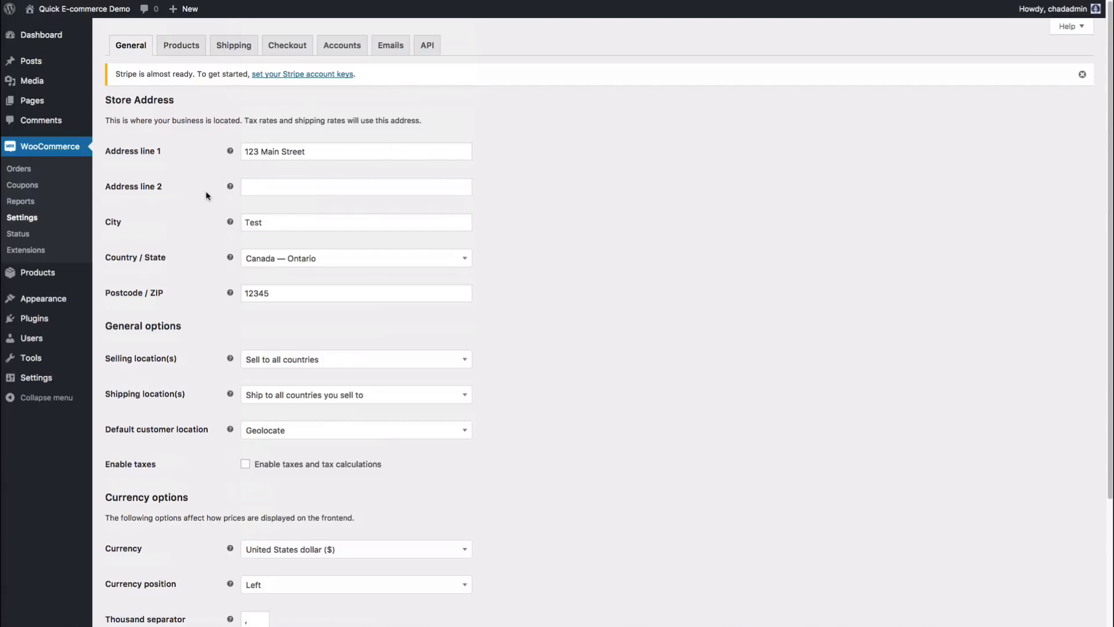
scroll(198, 258, down, 2)
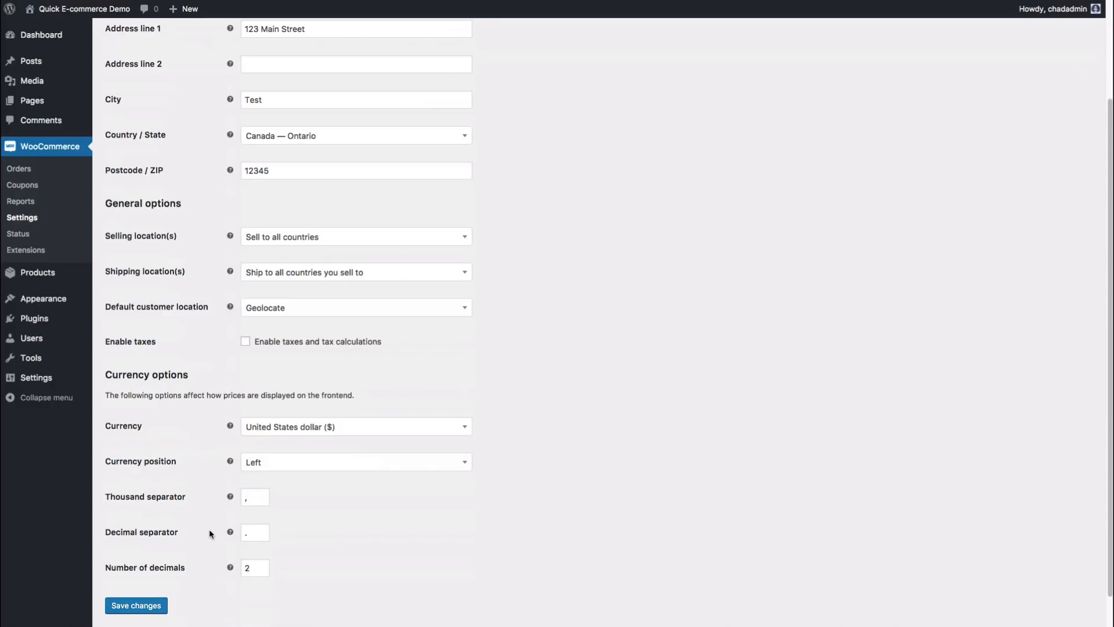
scroll(229, 139, up, 2)
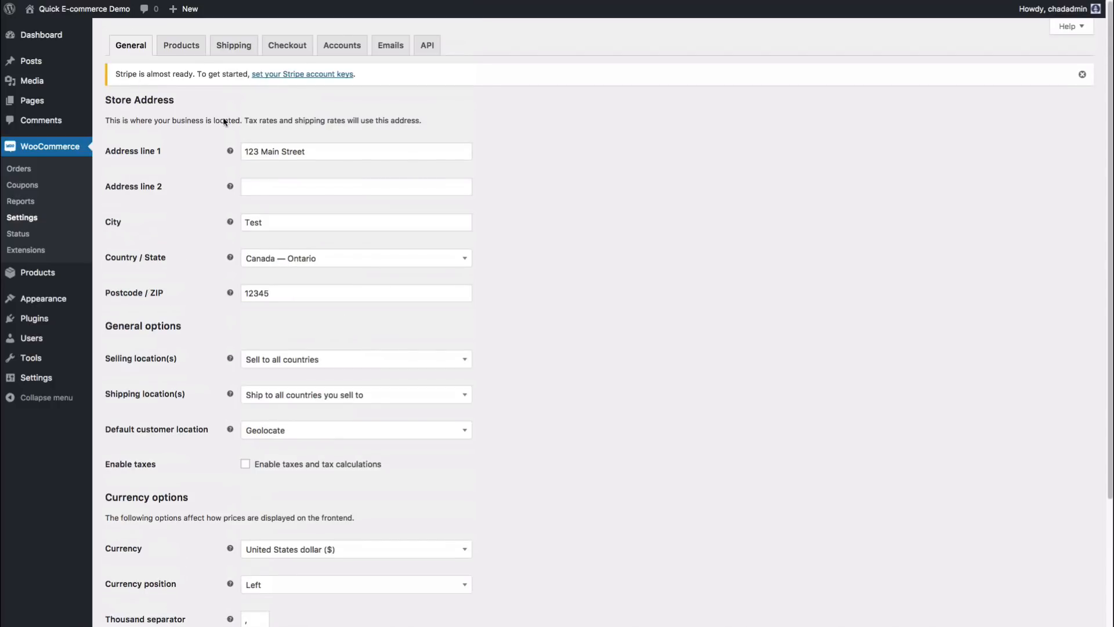
click(197, 49)
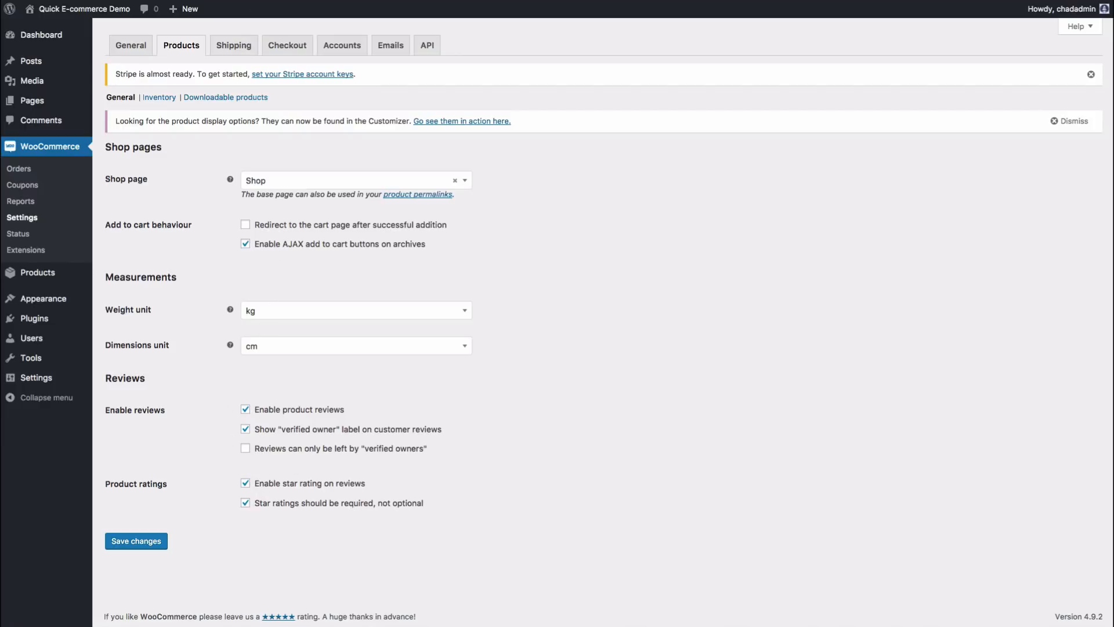
click(236, 50)
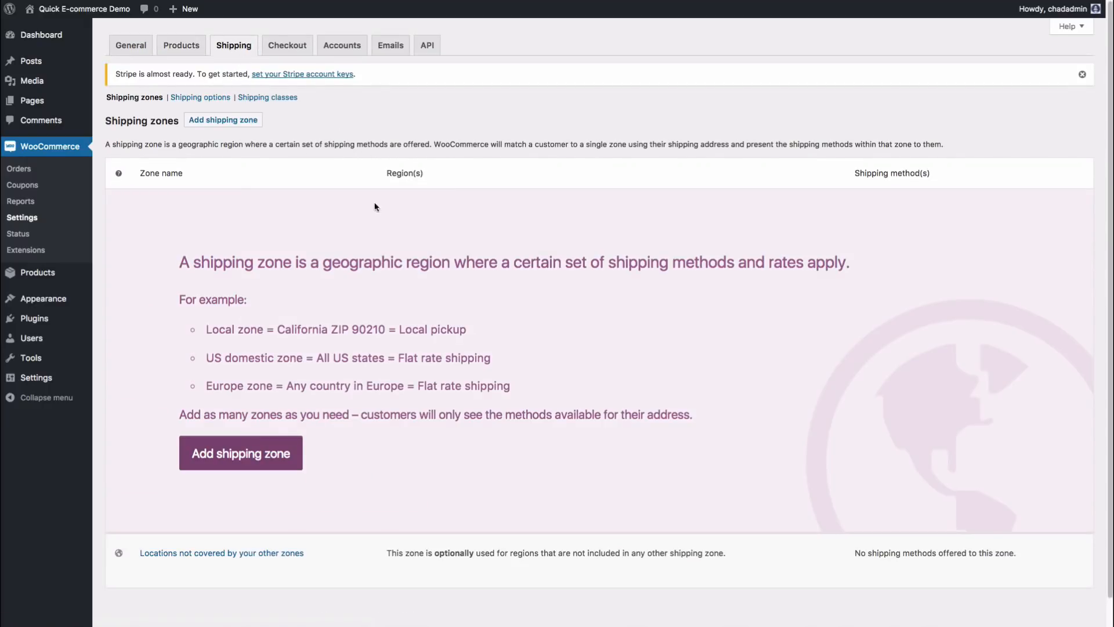
click(293, 51)
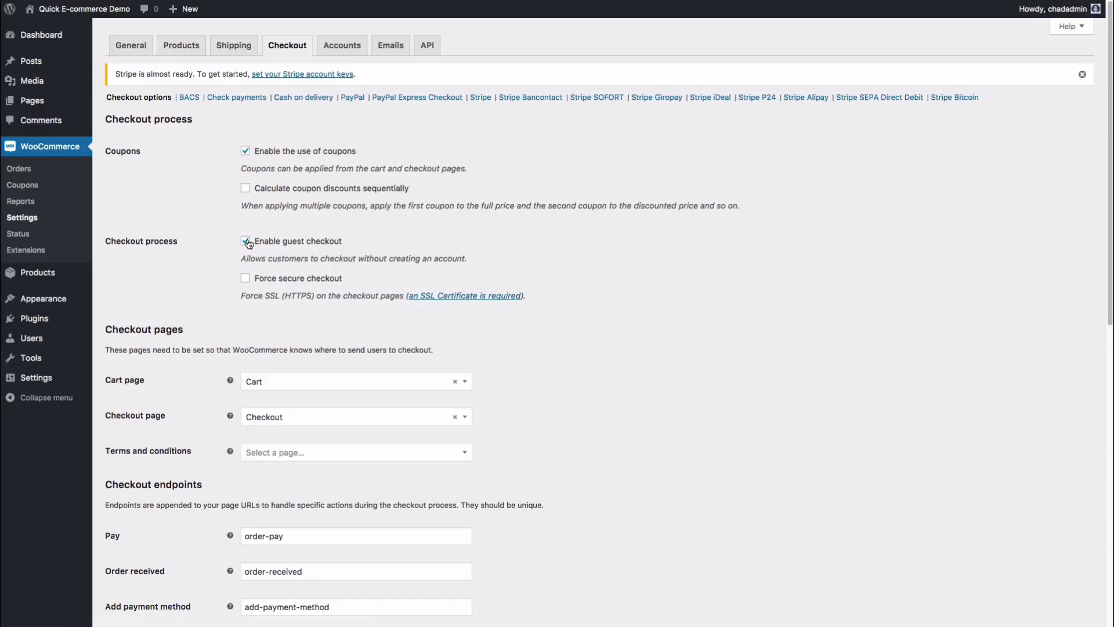
scroll(273, 275, down, 5)
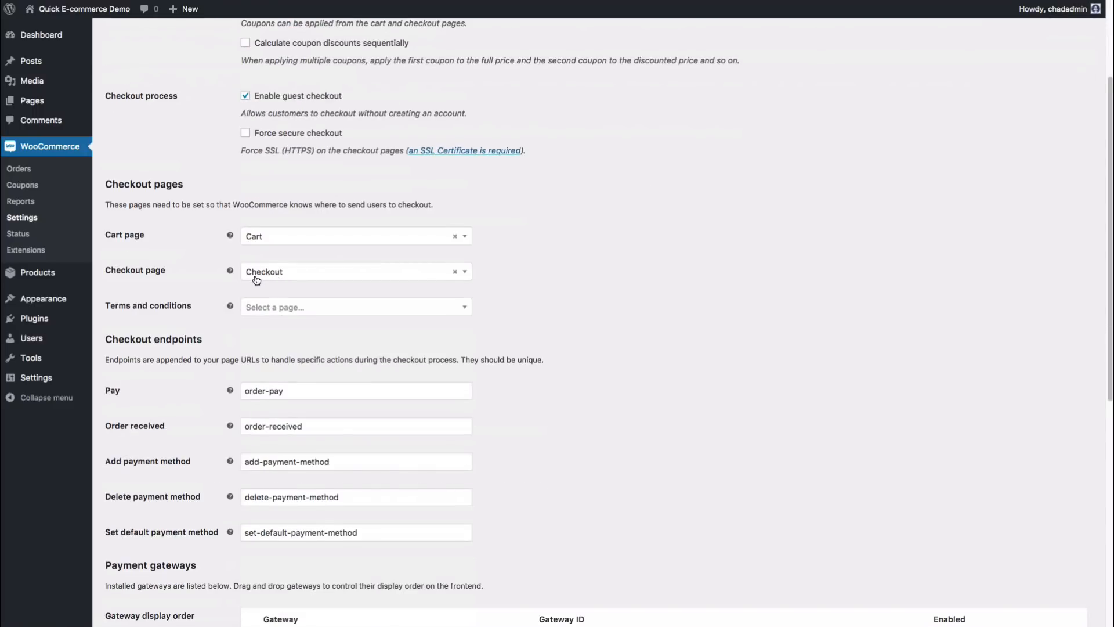
scroll(208, 279, down, 5)
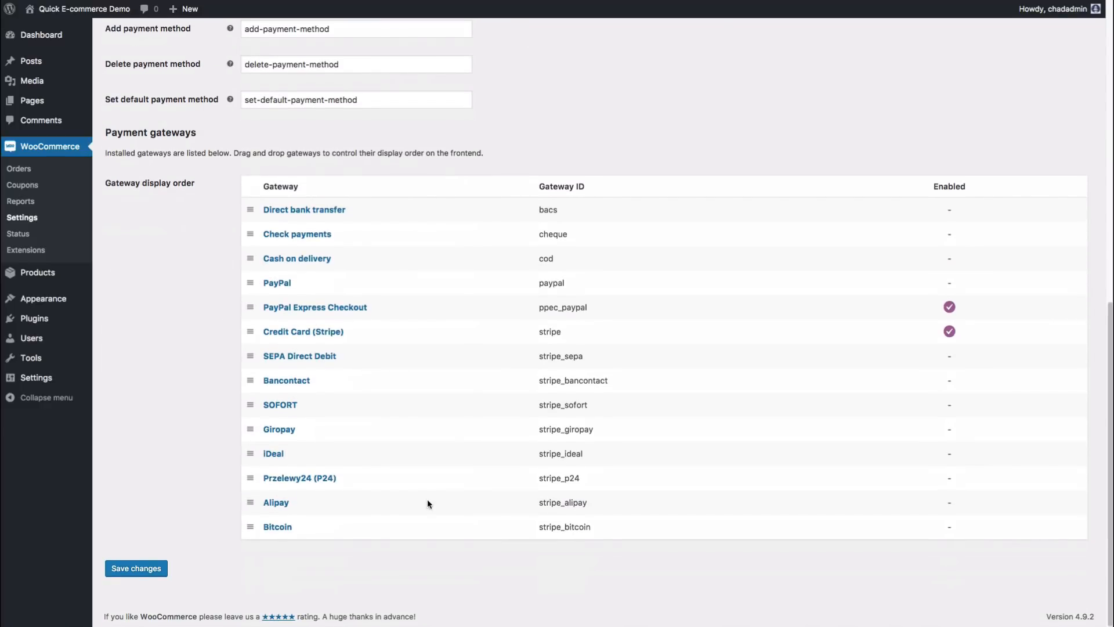
scroll(484, 246, up, 10)
click(348, 50)
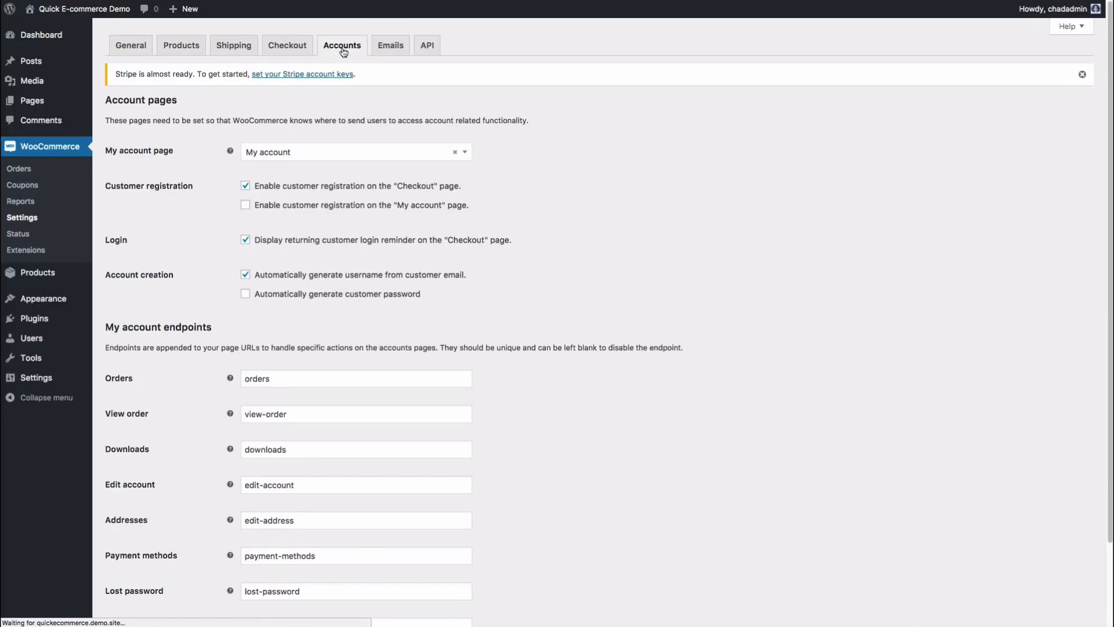
click(298, 49)
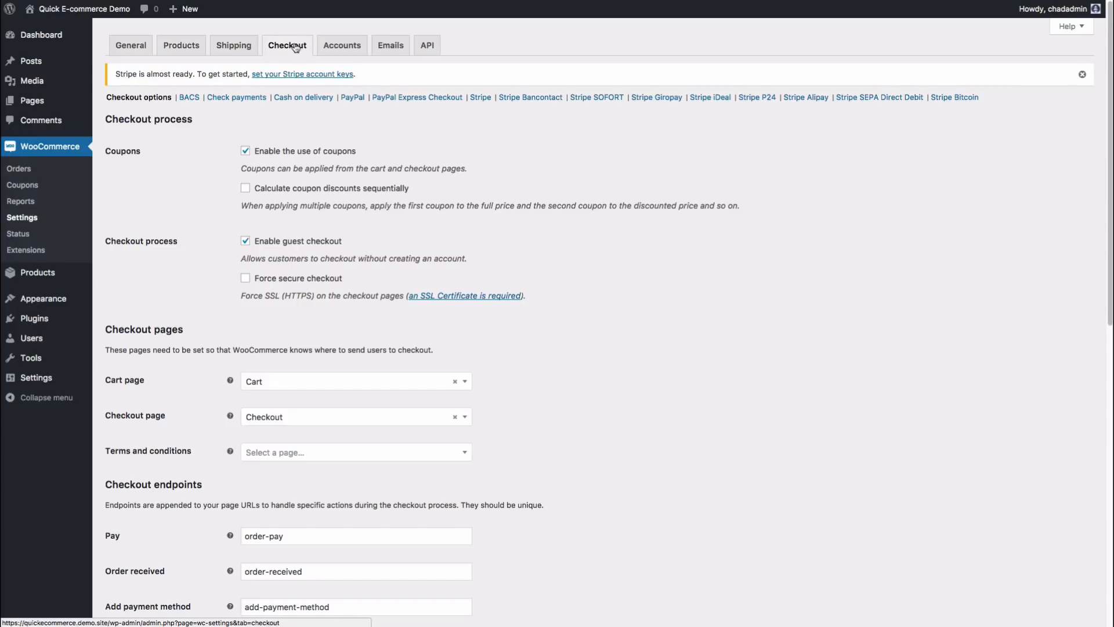
scroll(242, 222, down, 15)
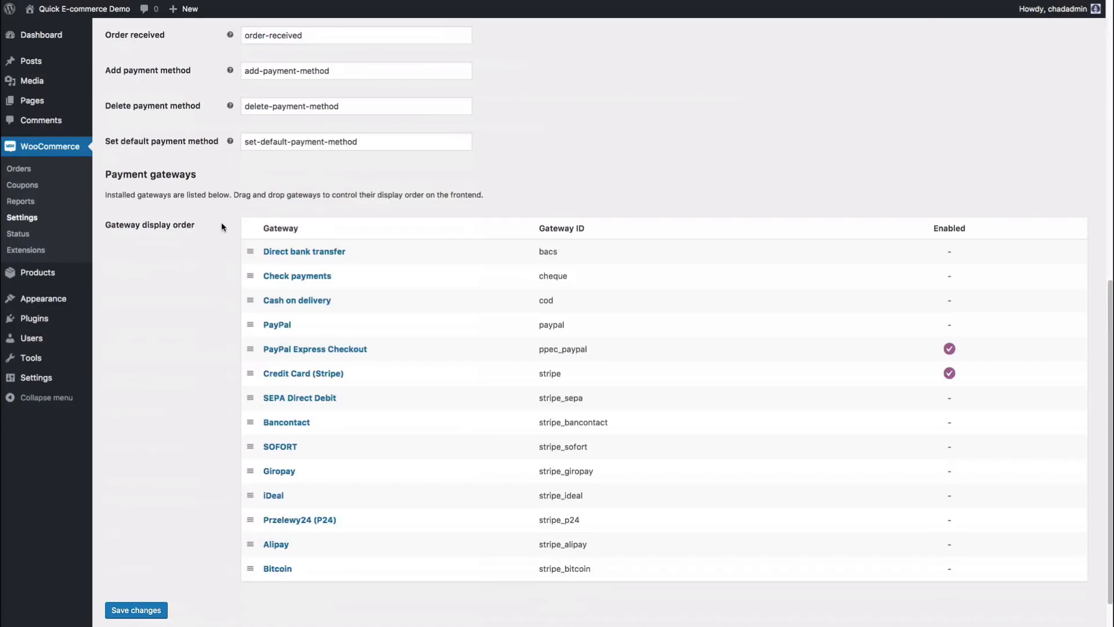
scroll(224, 221, up, 15)
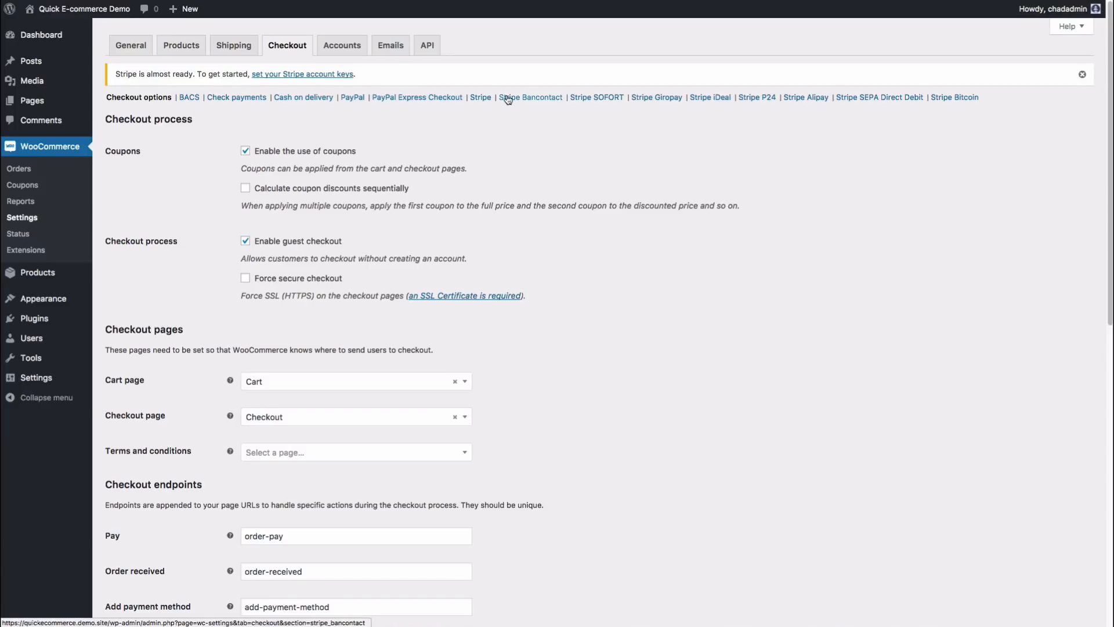
Step: Review the PayPal payment gateway fields, including its title text
click(354, 99)
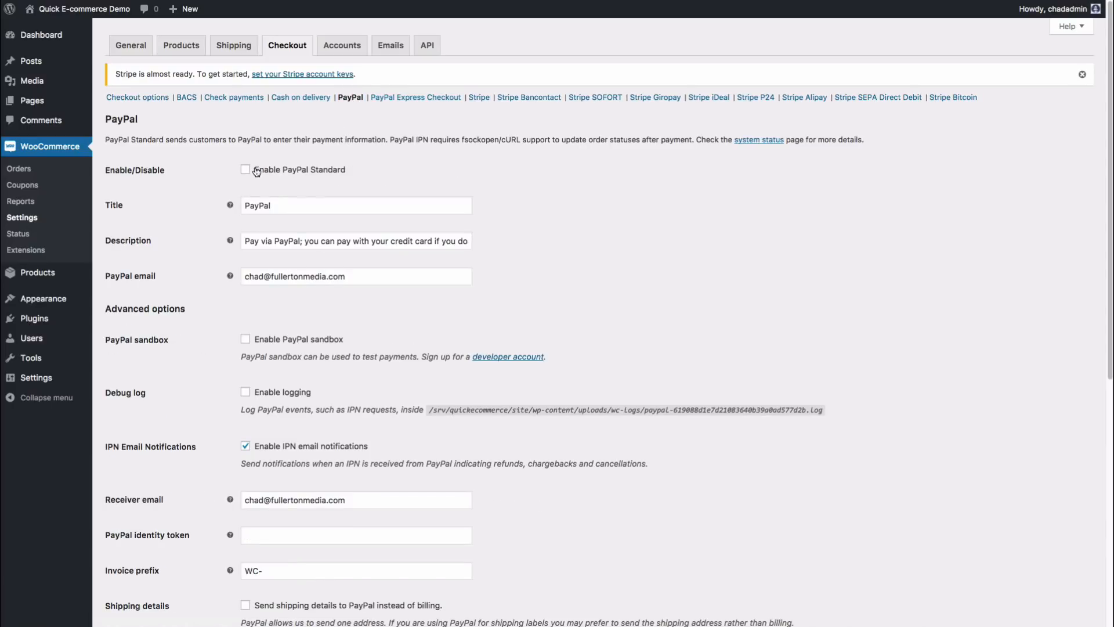
double_click(270, 206)
click(284, 205)
click(502, 210)
scroll(245, 319, down, 3)
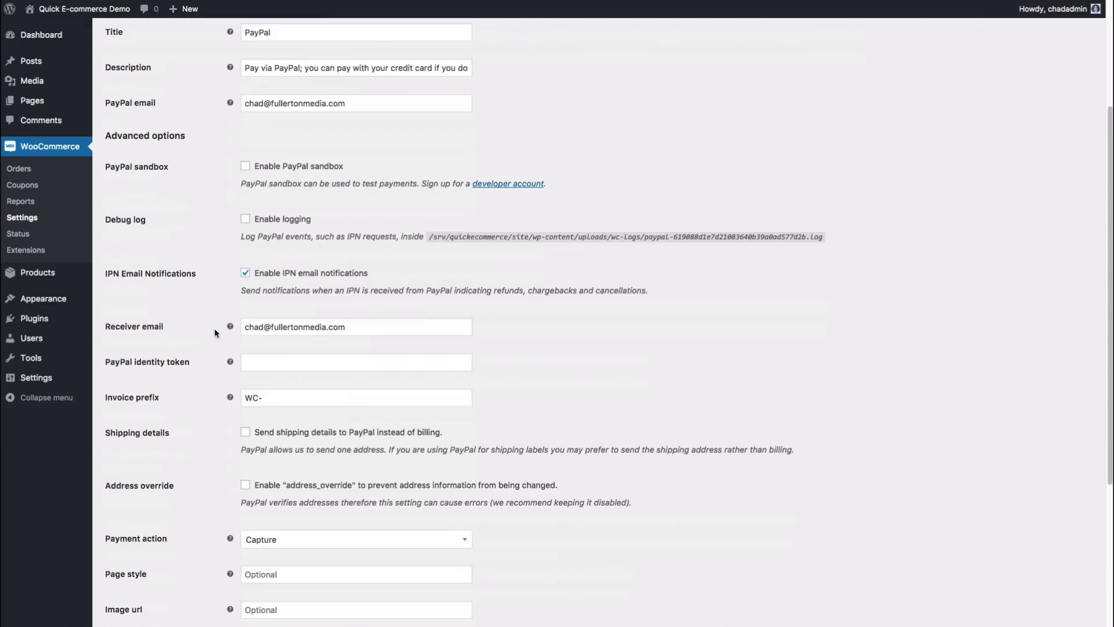
scroll(215, 340, down, 1)
scroll(218, 338, down, 3)
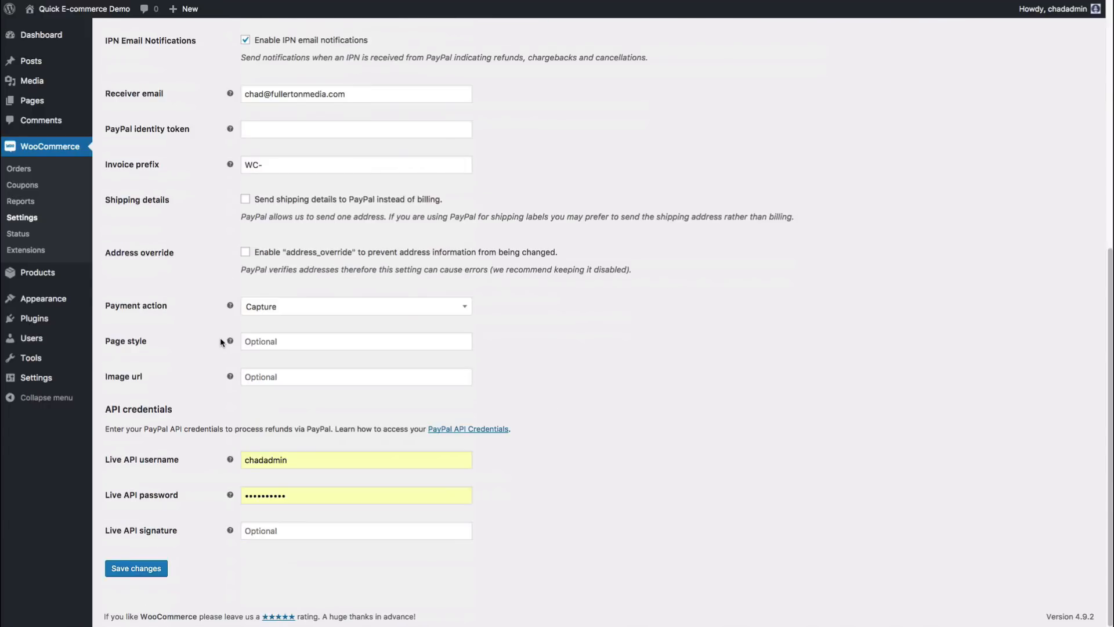
scroll(219, 336, up, 7)
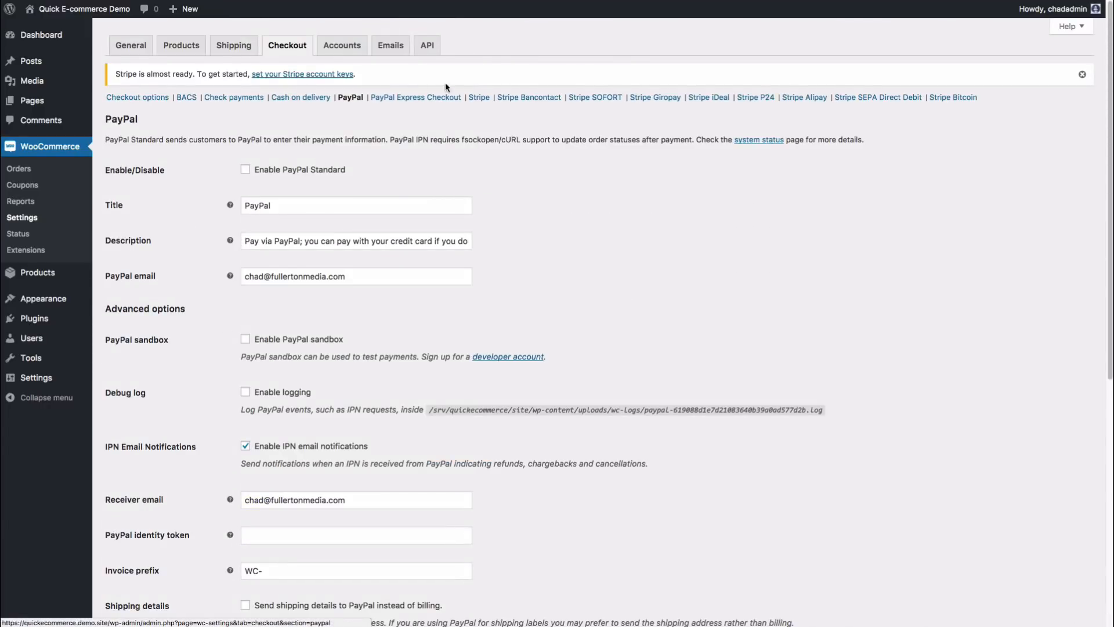
Step: Review the Stripe payment settings, then move on to the Accounts settings
click(480, 99)
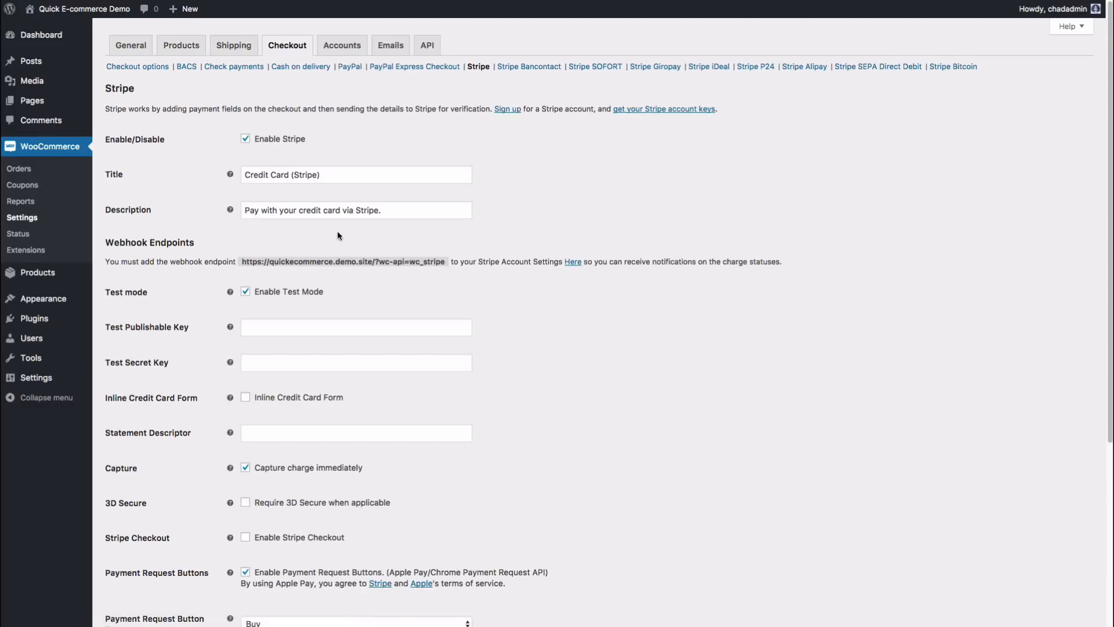
scroll(280, 283, down, 1)
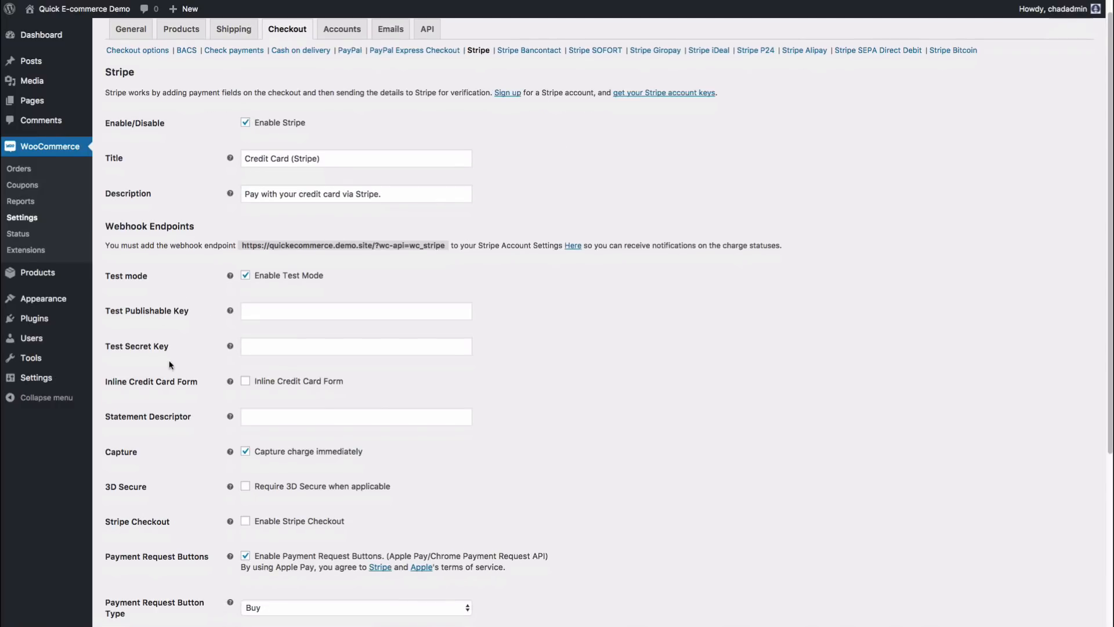
scroll(178, 522, down, 5)
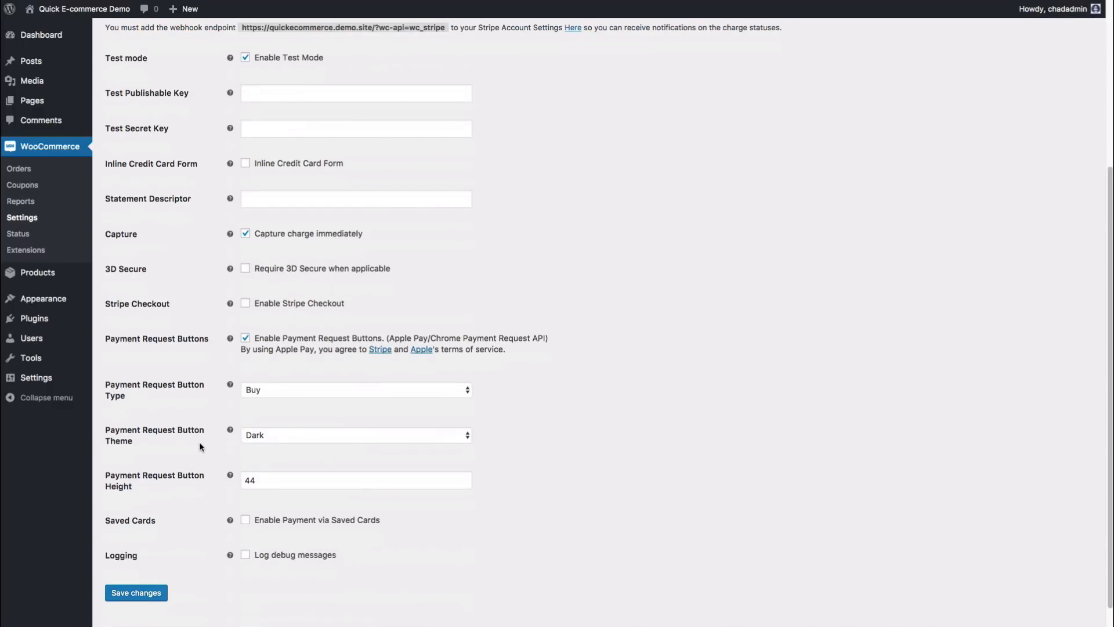
scroll(204, 446, up, 5)
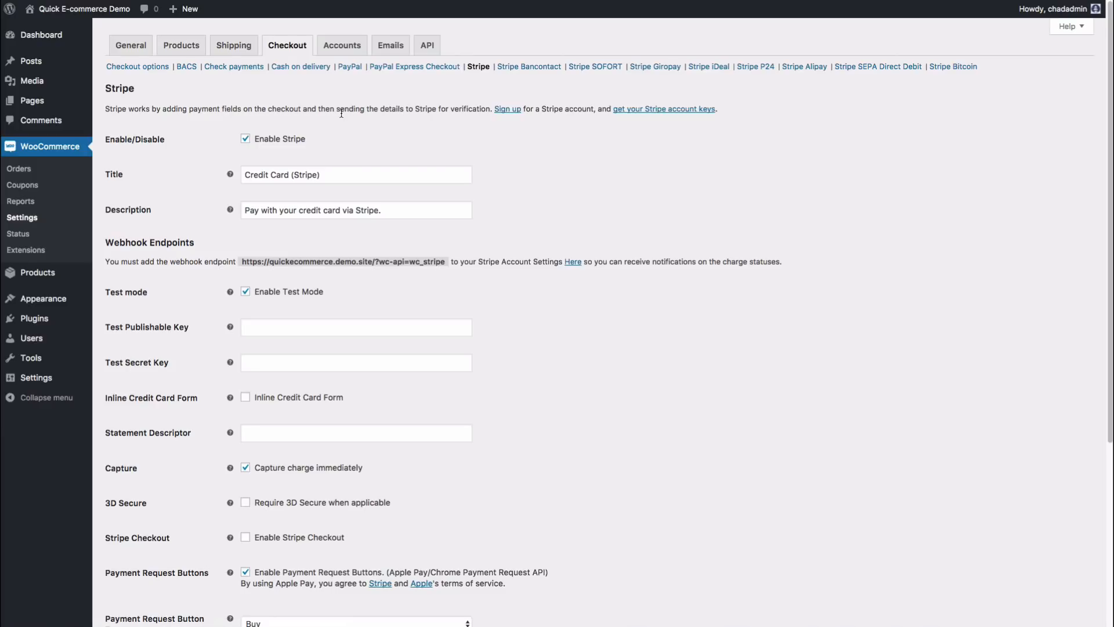
click(341, 45)
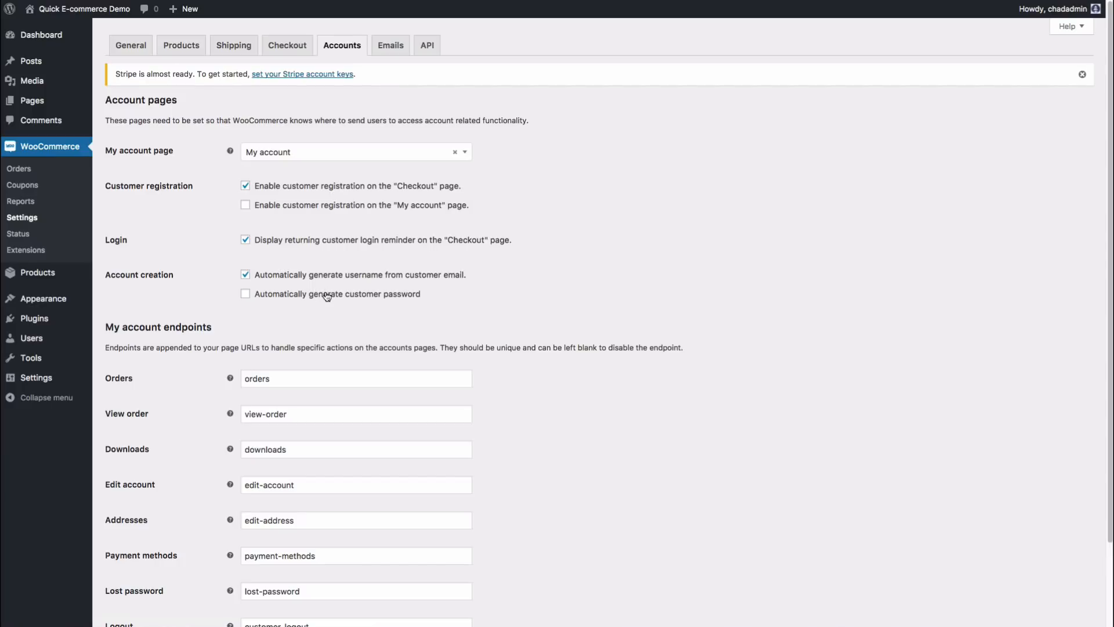
Step: Move from the Accounts settings to the Emails notification settings
click(390, 45)
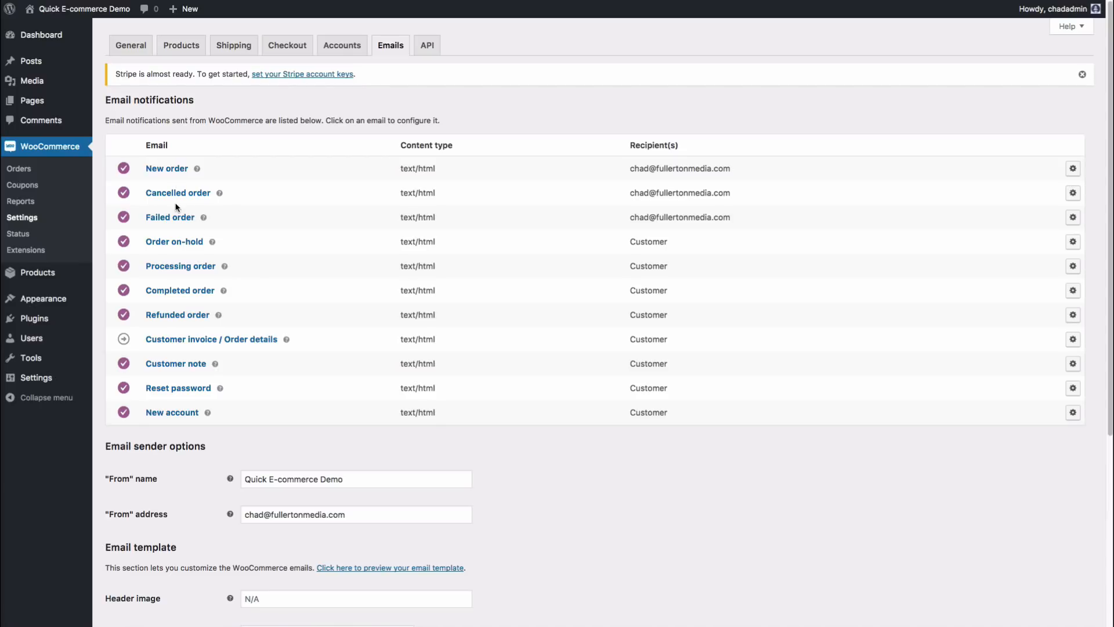
Step: Set the Completed order email subject to 'Thanks for your purchase' and save
click(196, 294)
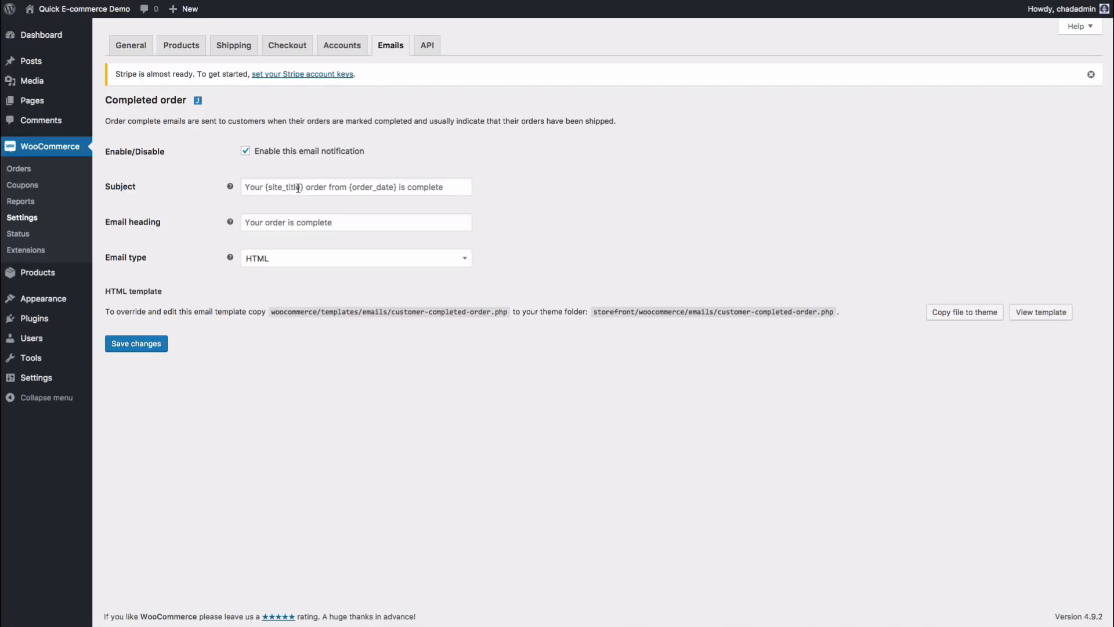
click(415, 187)
text(Th)
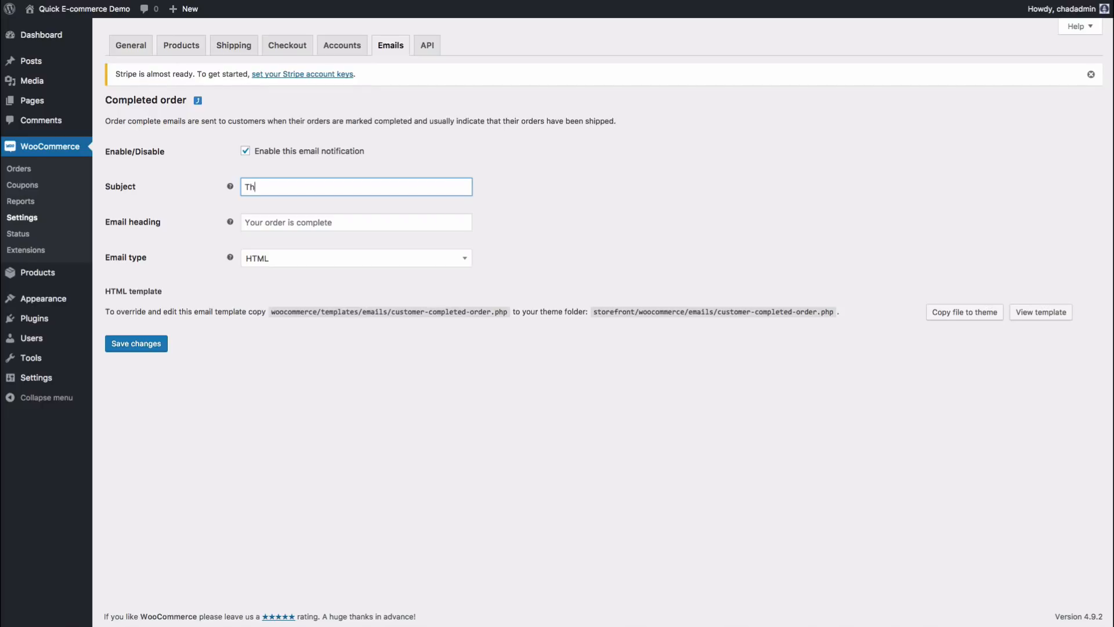
text(anks for your purchase!)
click(127, 344)
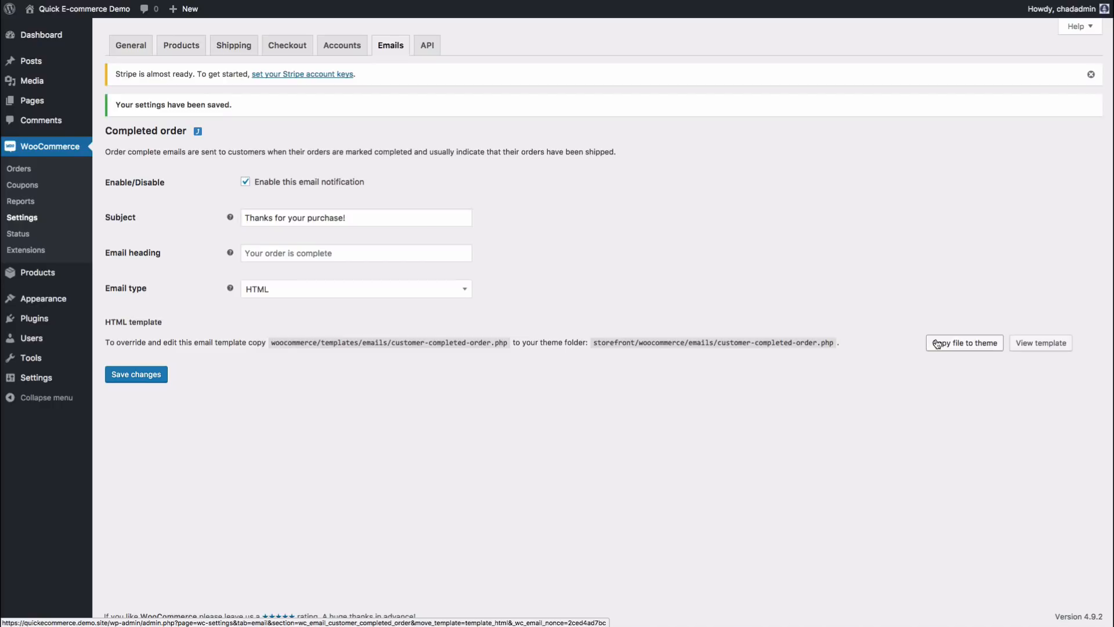
Step: Copy the Completed order template to the theme, view its source, then show API settings
click(967, 346)
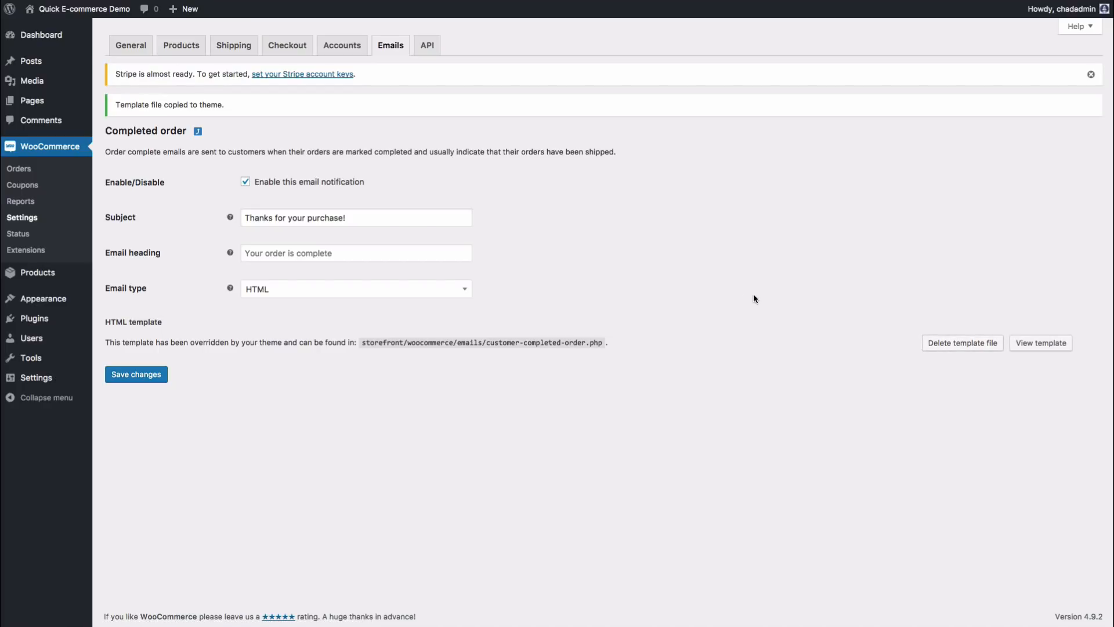
click(1041, 343)
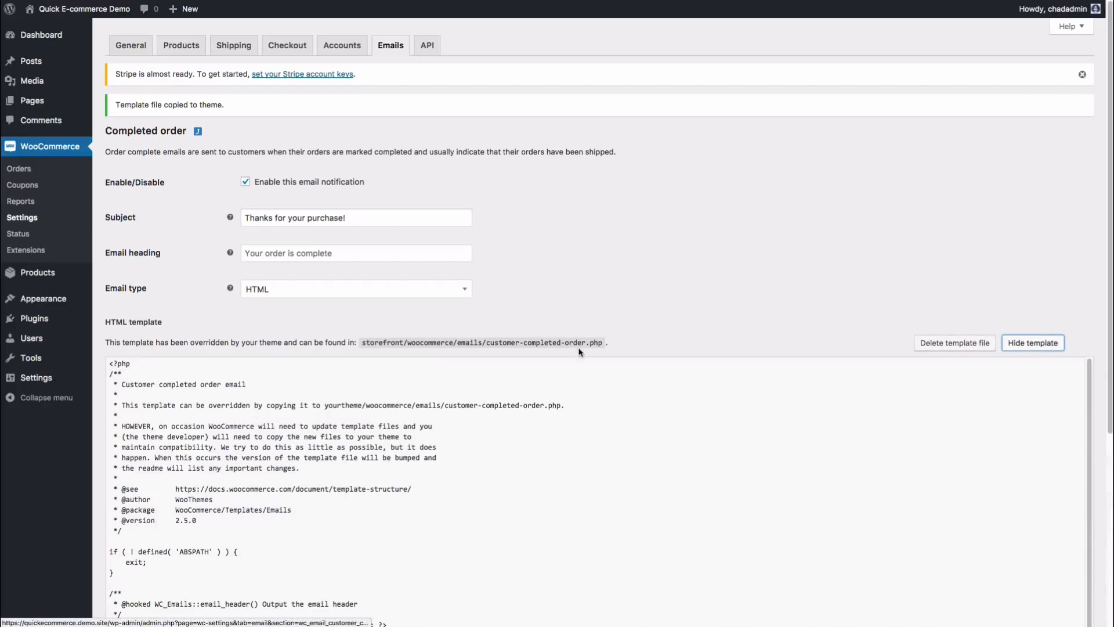
scroll(534, 253, down, 10)
scroll(341, 283, up, 10)
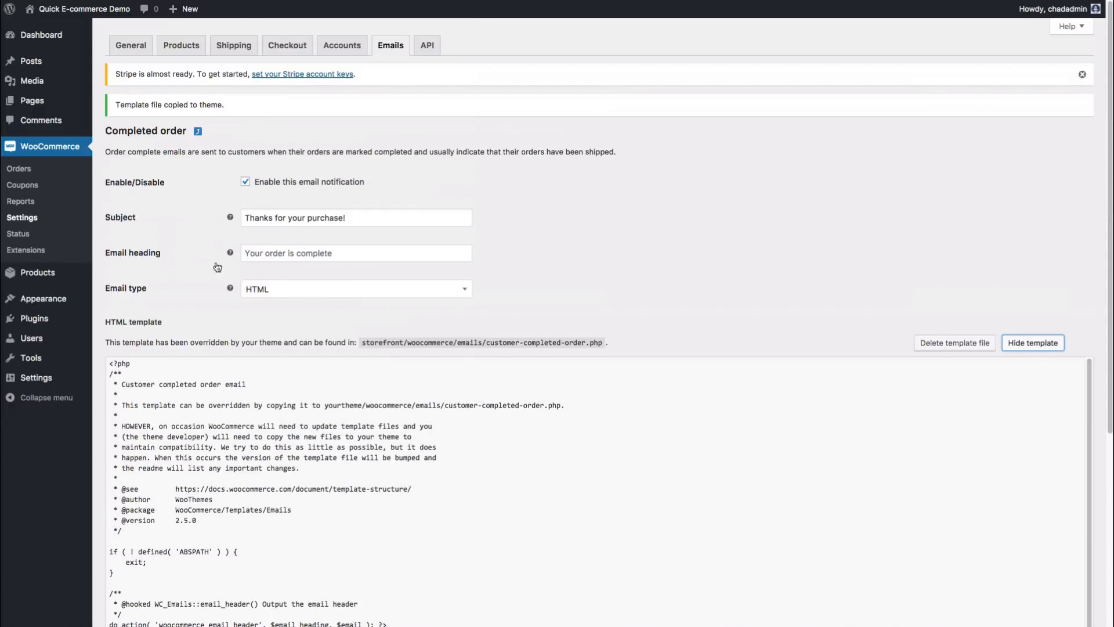
click(426, 47)
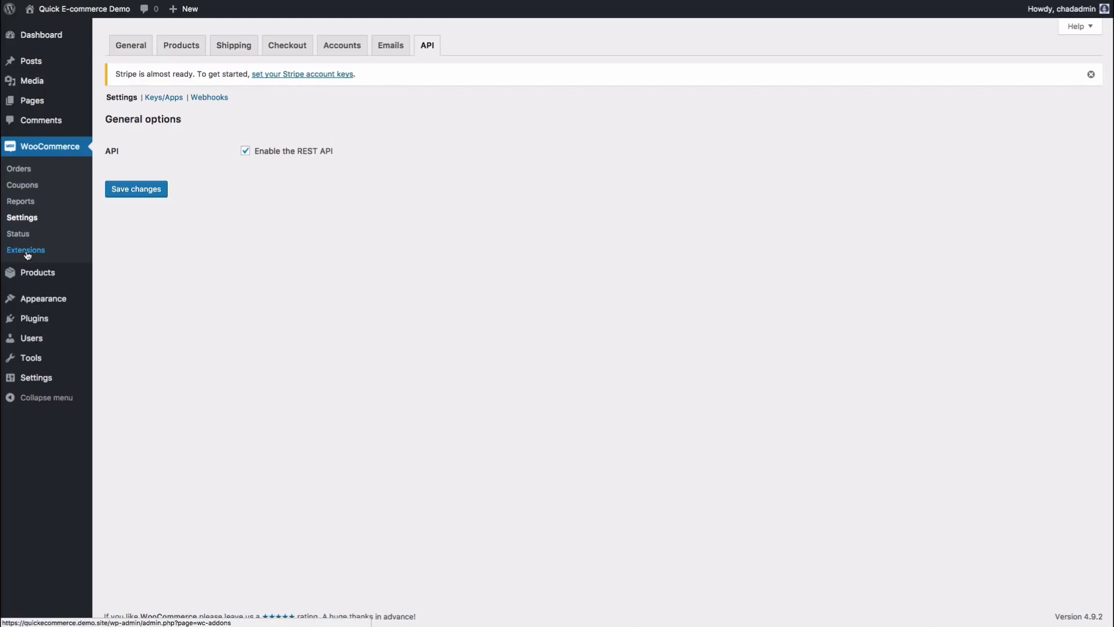
Step: Browse the WooCommerce Status report, Extensions page and Products list before visiting the live site
click(20, 235)
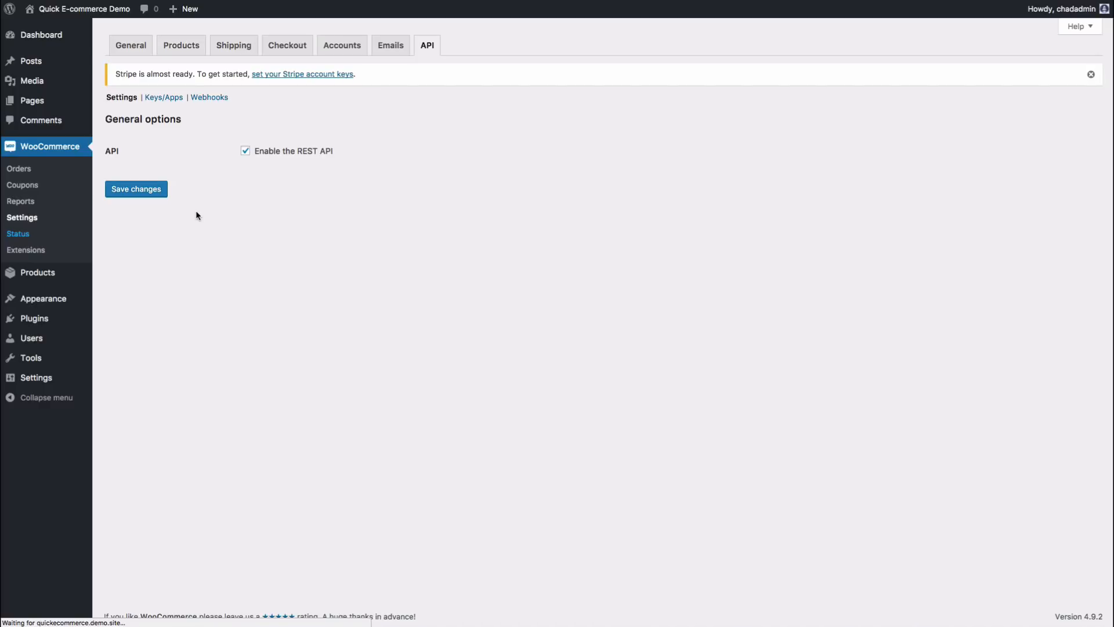
scroll(199, 218, down, 2)
scroll(201, 218, up, 2)
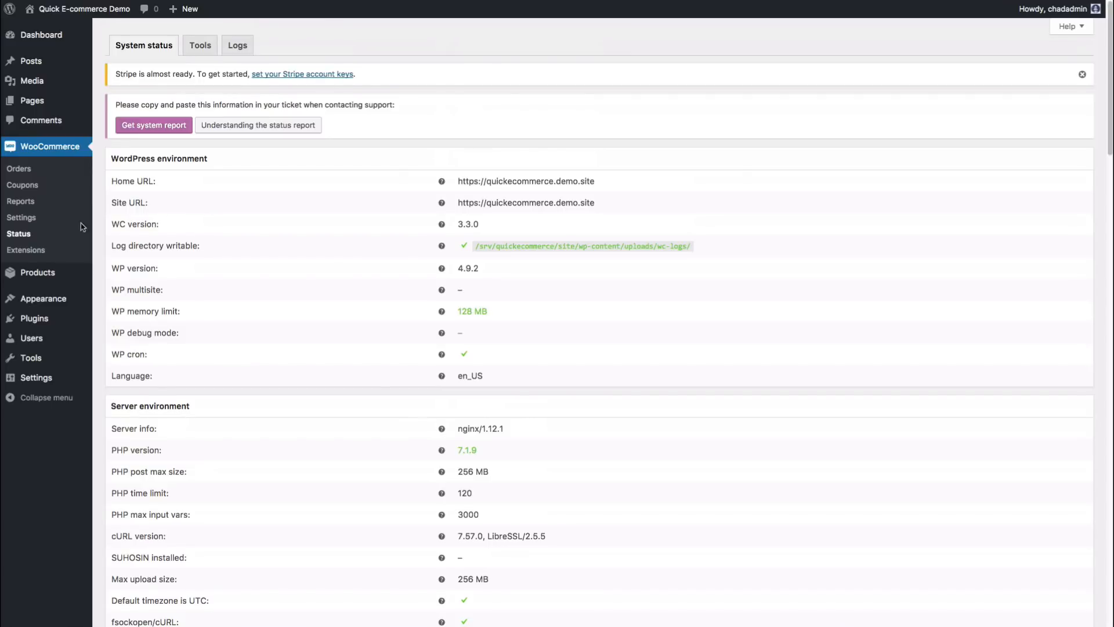
click(41, 256)
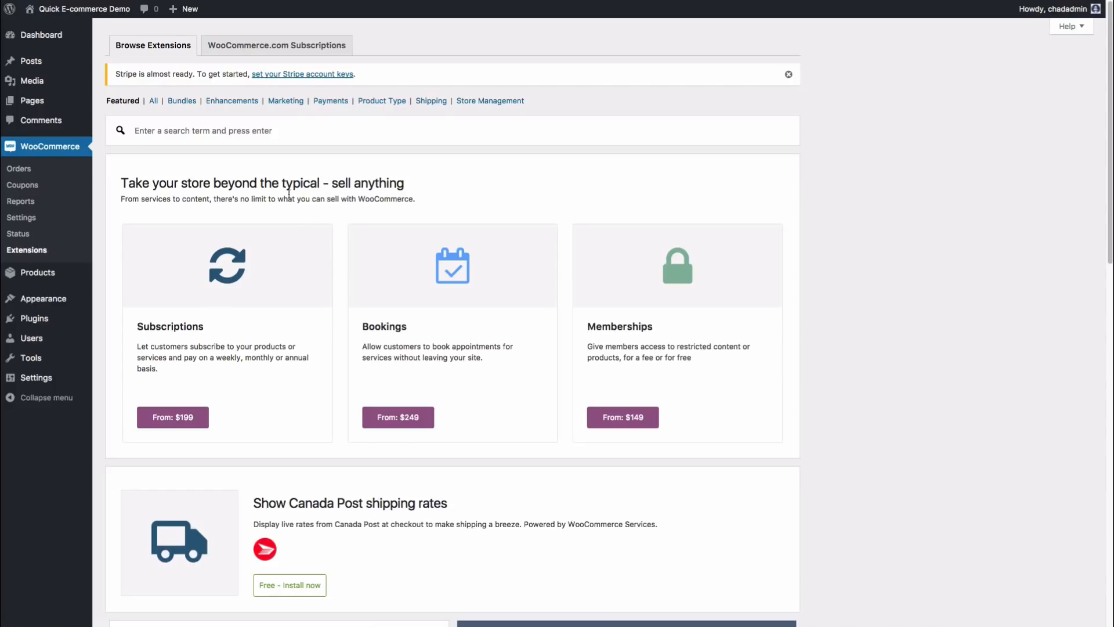
click(47, 276)
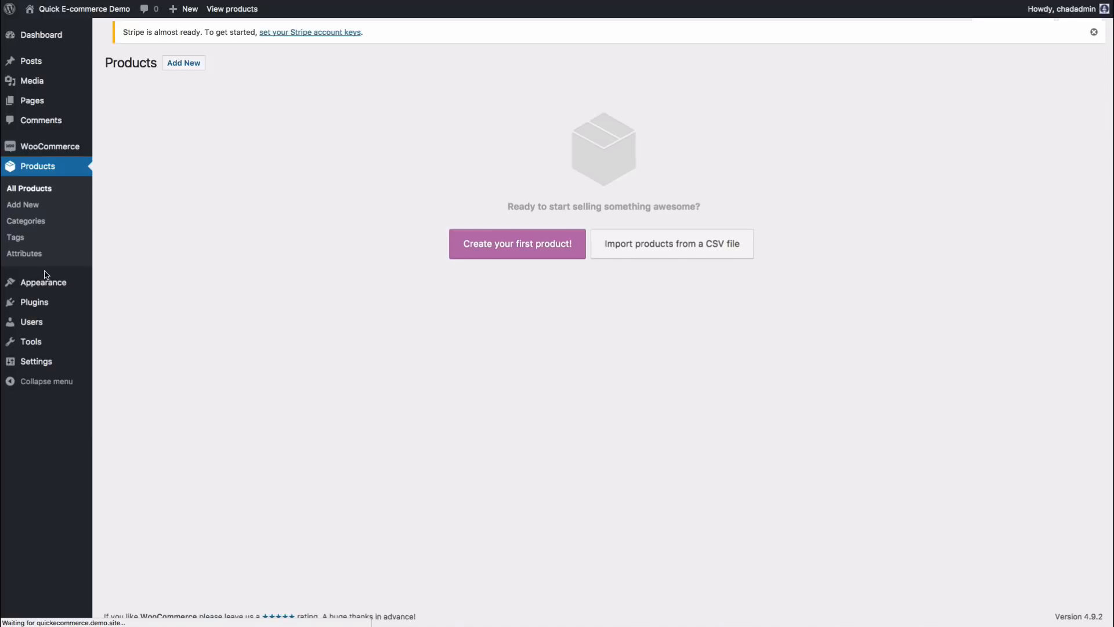
mouse_move(63, 160)
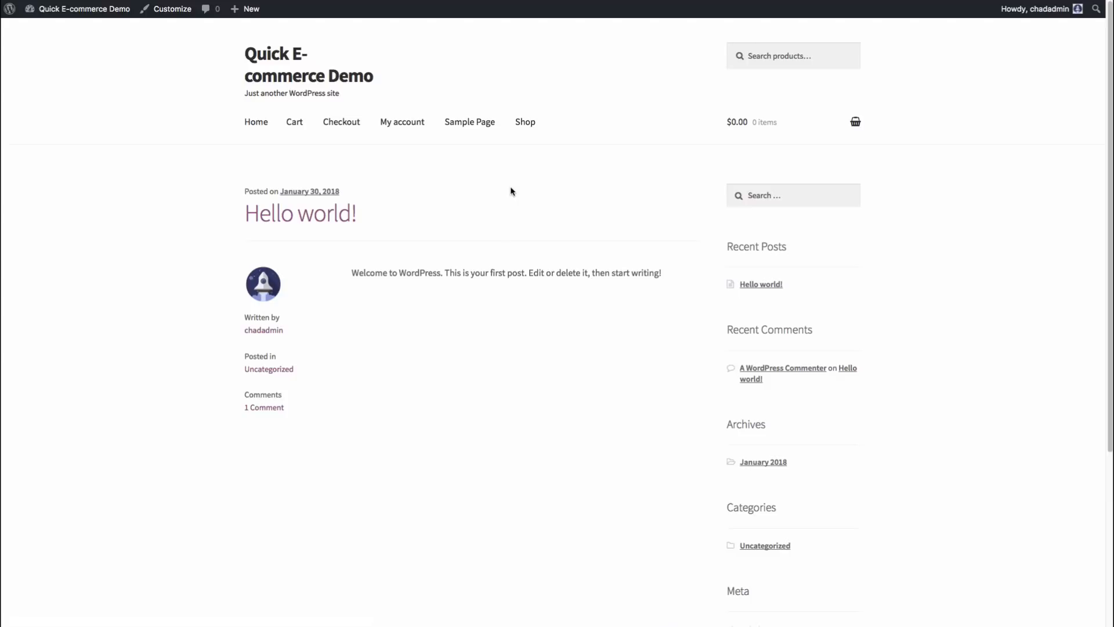
Step: Visit the live Shop, Sample Page and Checkout pages, then open Appearance > Menus
scroll(948, 235, down, 5)
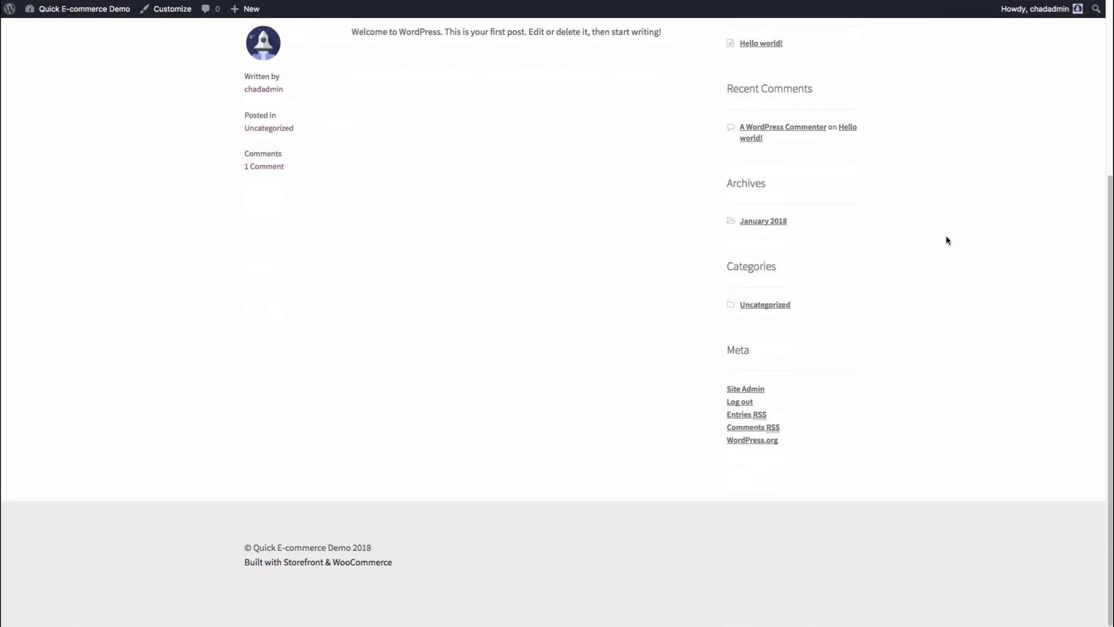
scroll(941, 233, up, 5)
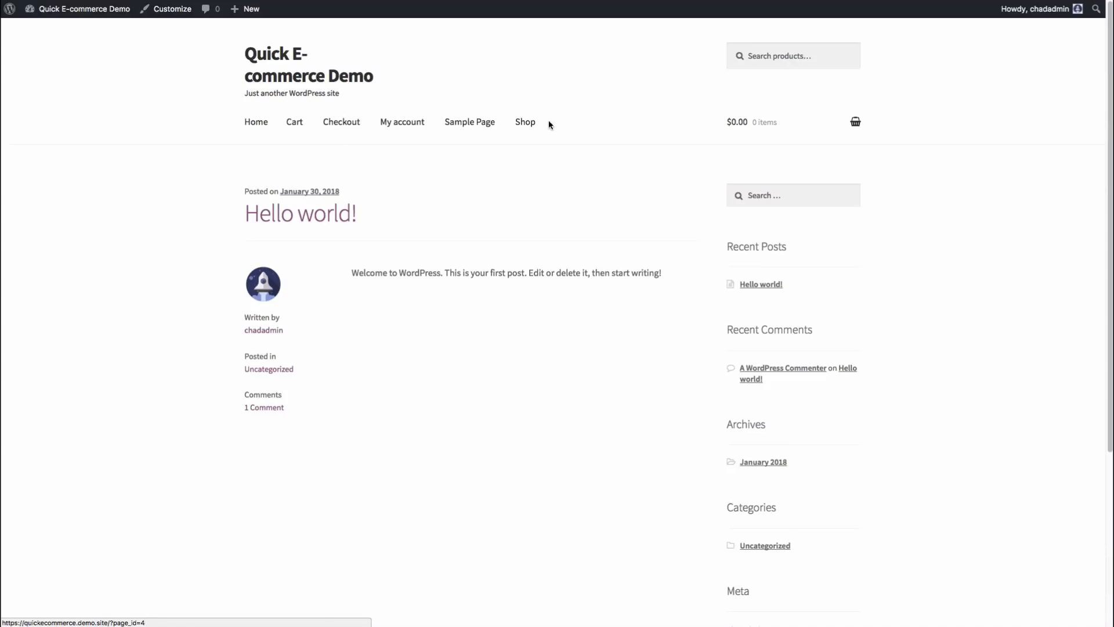
click(529, 126)
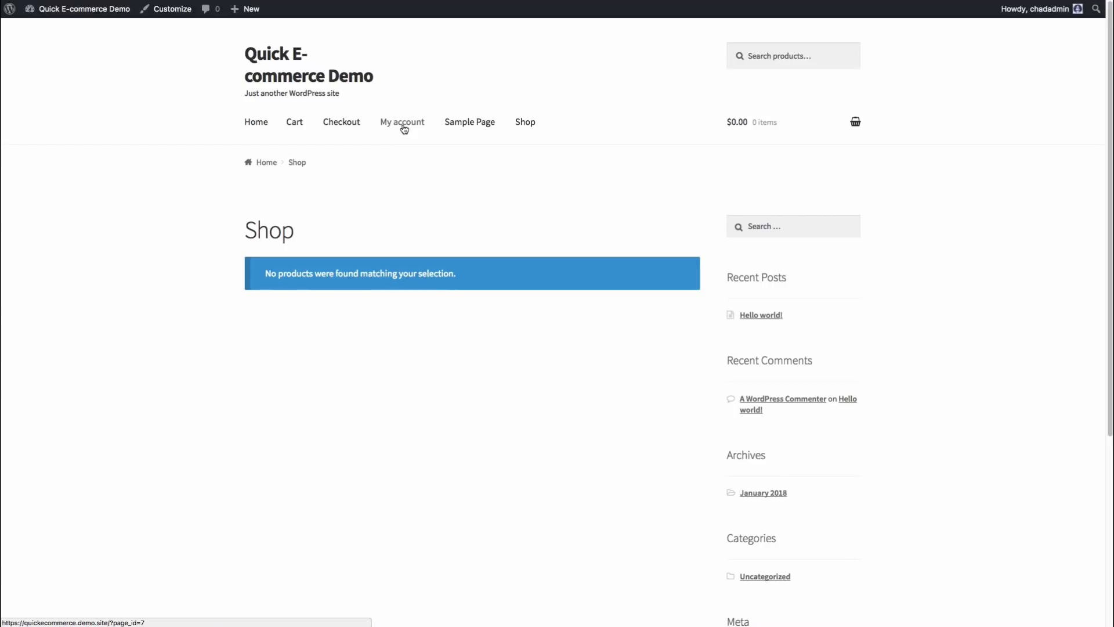
click(466, 126)
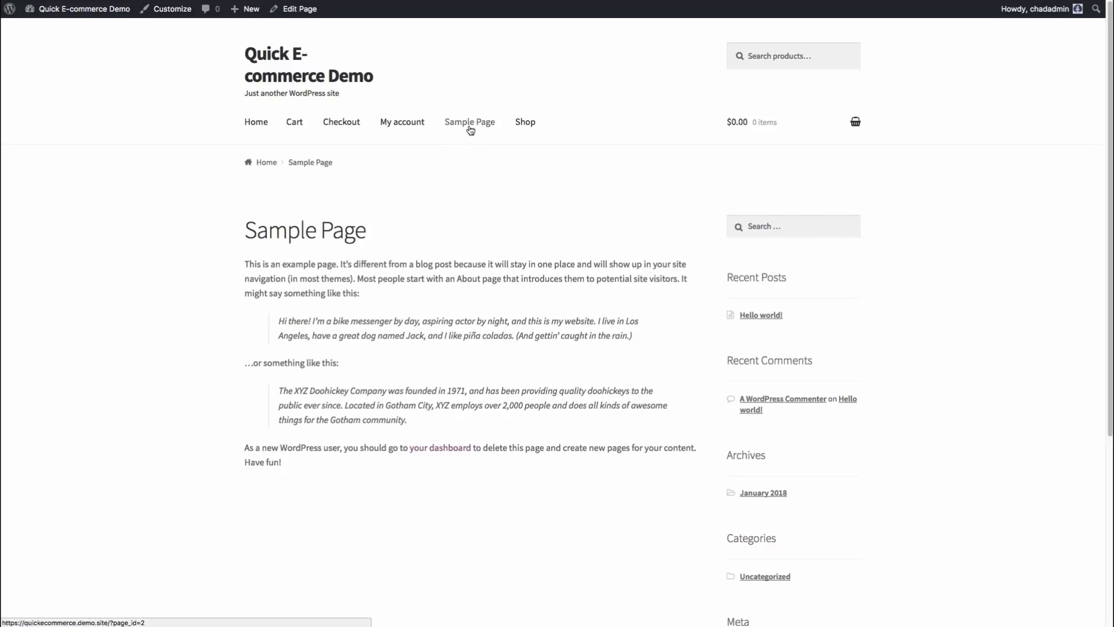
click(339, 128)
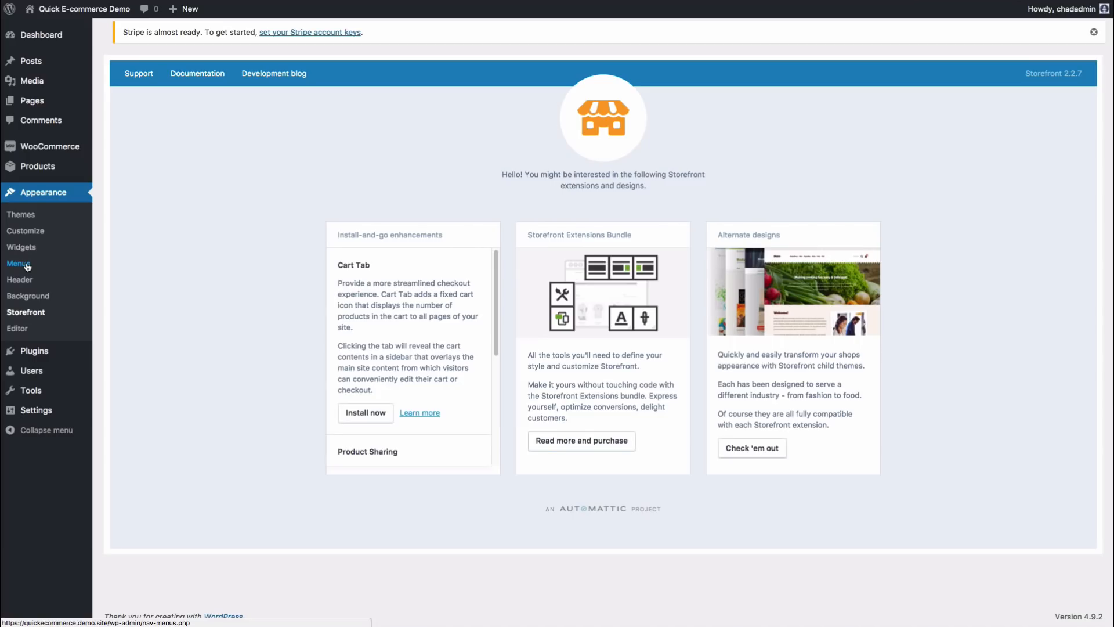
click(38, 256)
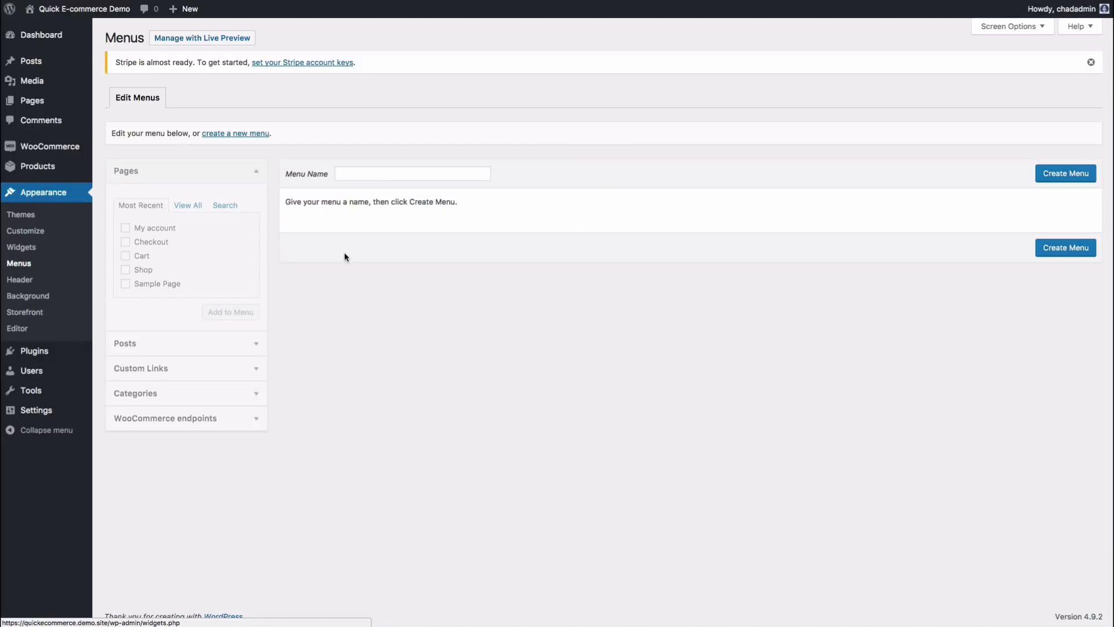
Step: Create a new menu named 'Main Menu'
click(377, 177)
text(Main Menu)
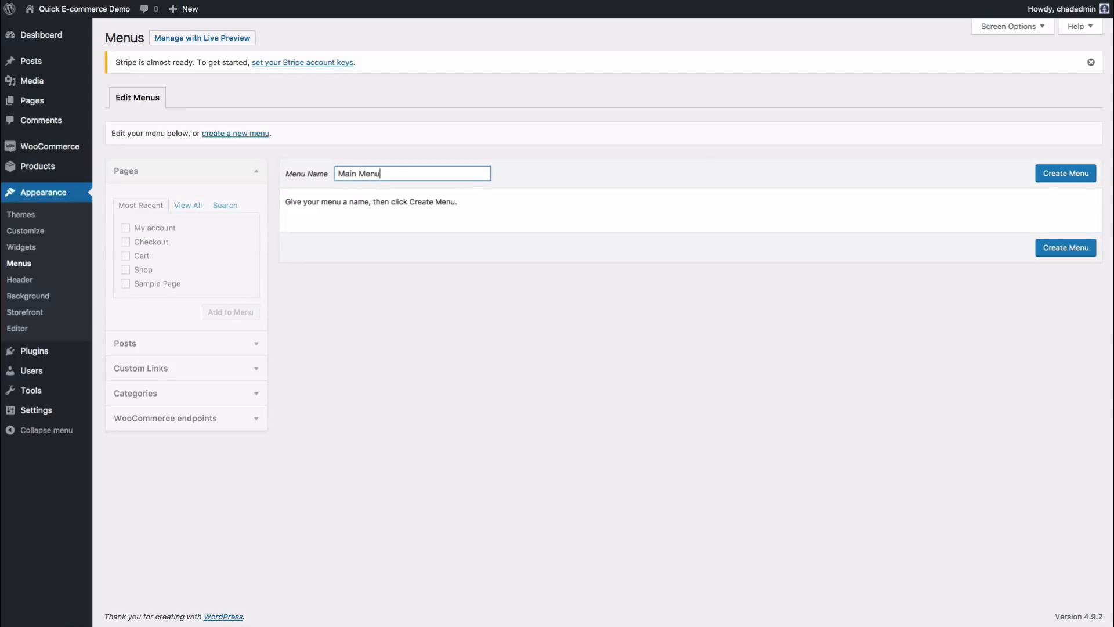
click(1065, 173)
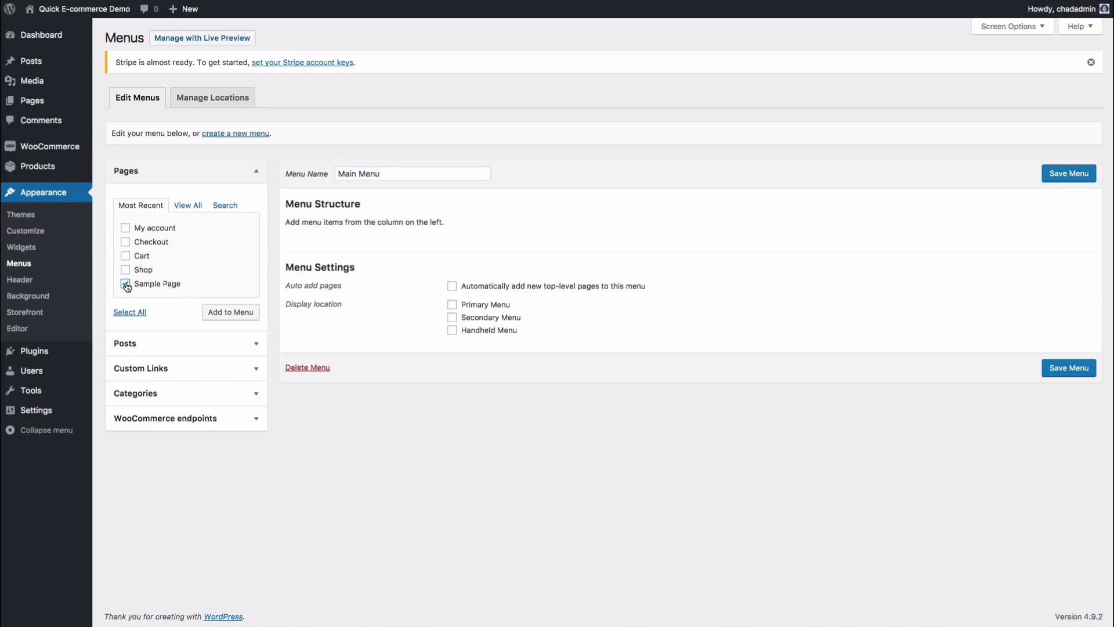
Step: Add Sample Page, Shop, My account and Cart, and save it as the Primary Menu
click(215, 311)
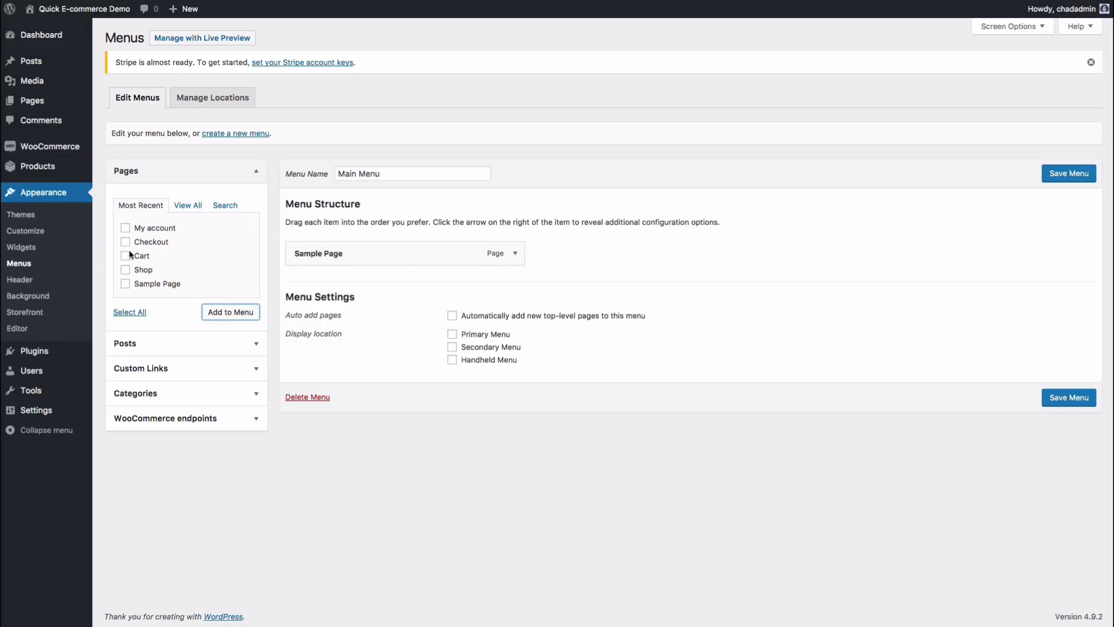
click(125, 269)
click(222, 312)
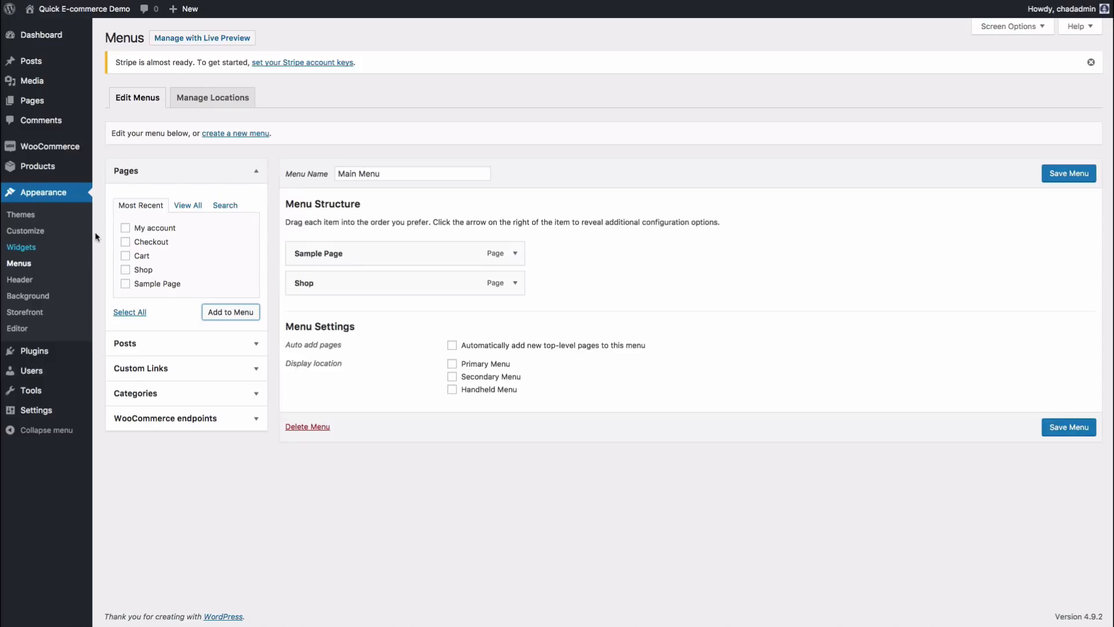
click(125, 228)
click(223, 311)
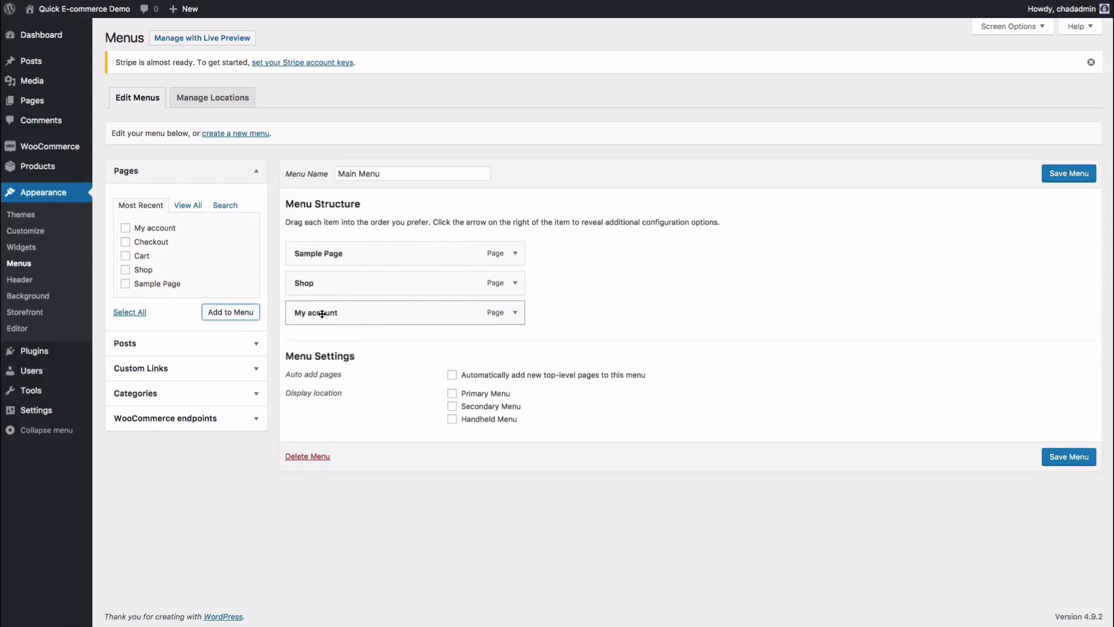
click(126, 256)
click(247, 313)
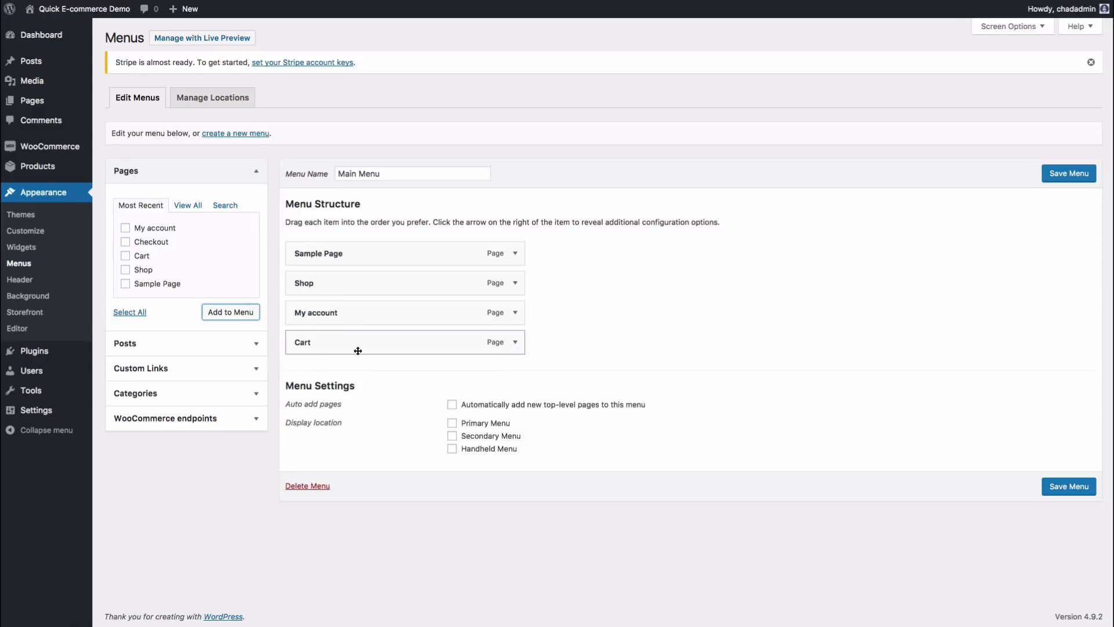
click(1069, 173)
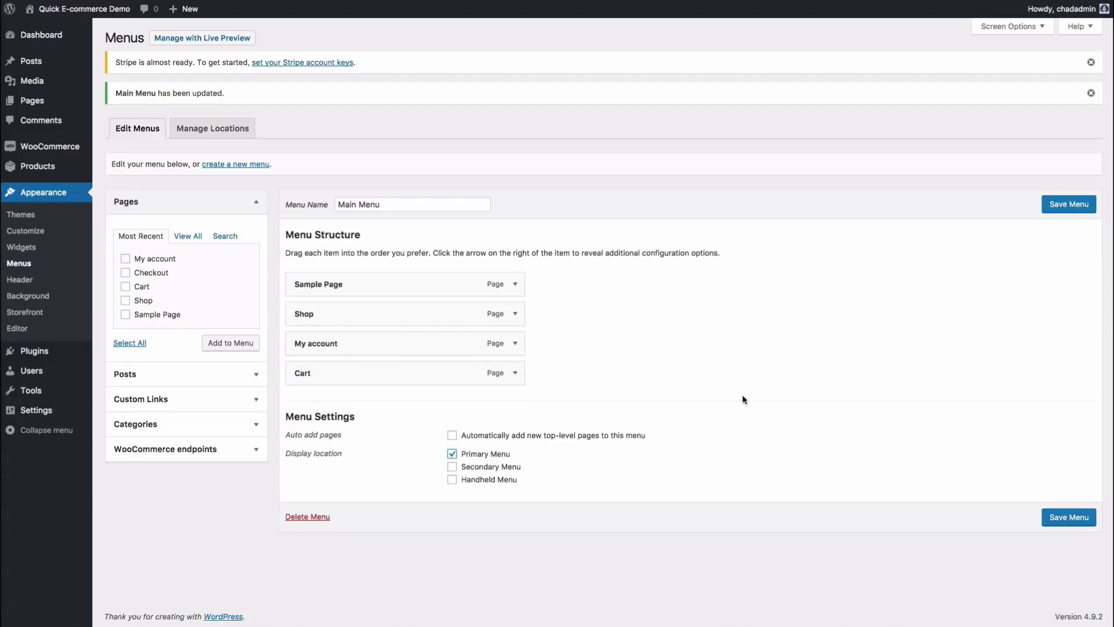
click(1065, 203)
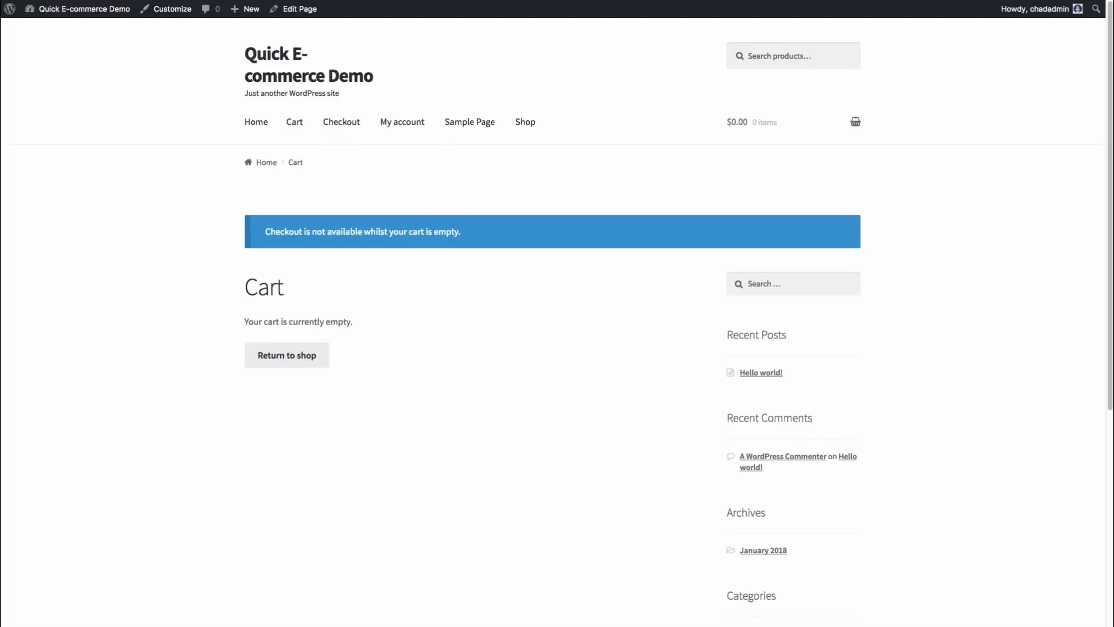
Step: Reload the storefront to show the new menu and open Sample Page from it
key(super+r)
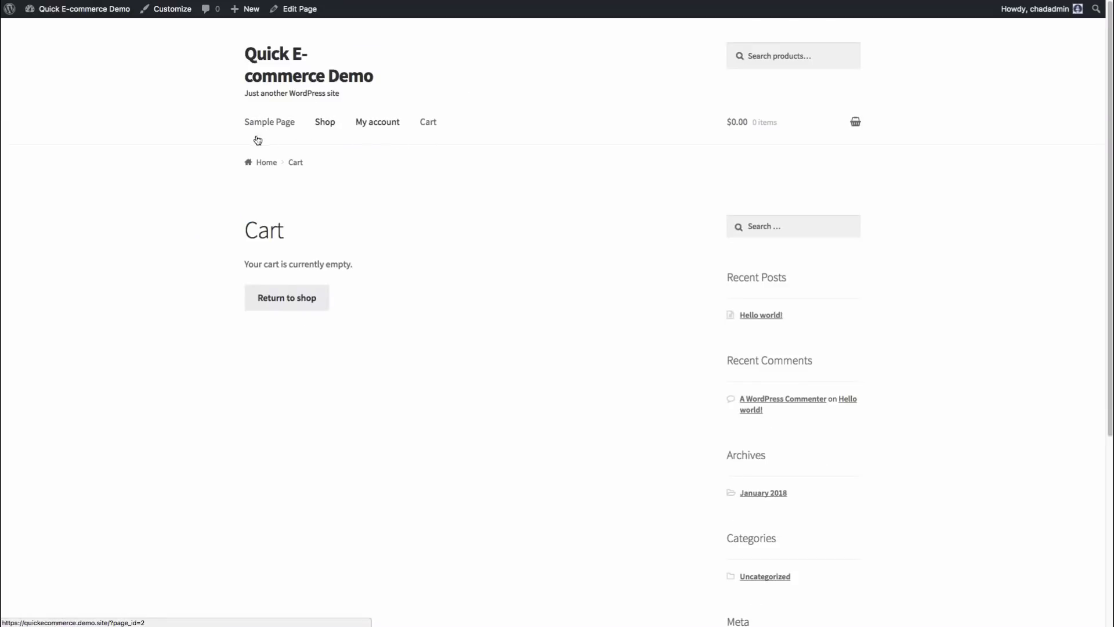
click(273, 123)
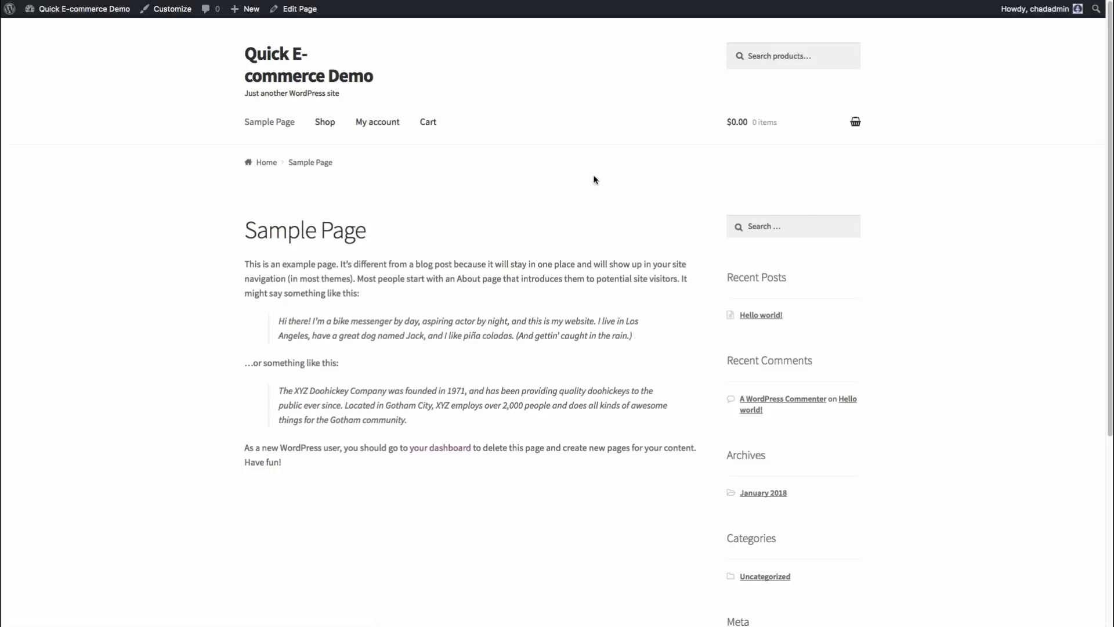
scroll(772, 376, down, 5)
scroll(776, 368, up, 5)
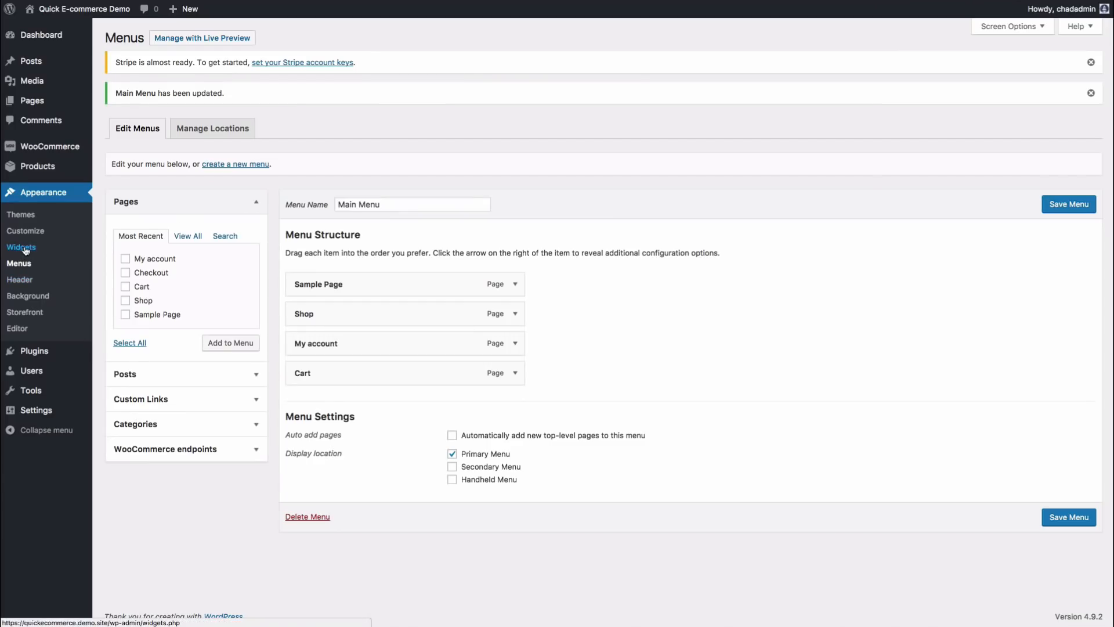
Step: Delete the Search, Recent Posts and Recent Comments widgets from the Sidebar
click(26, 248)
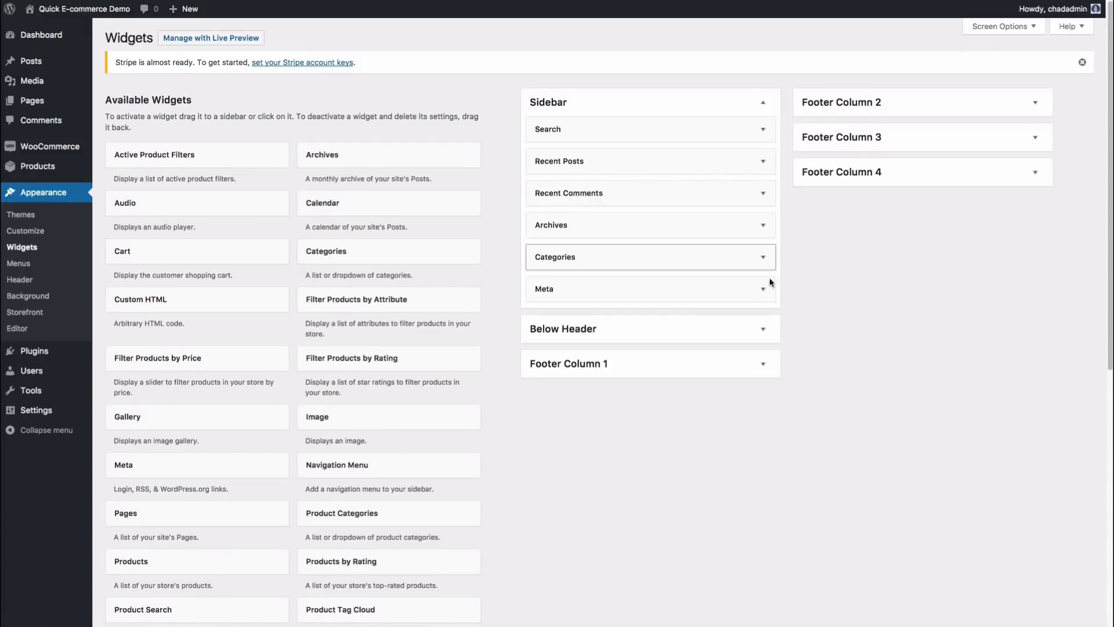
click(764, 132)
click(546, 189)
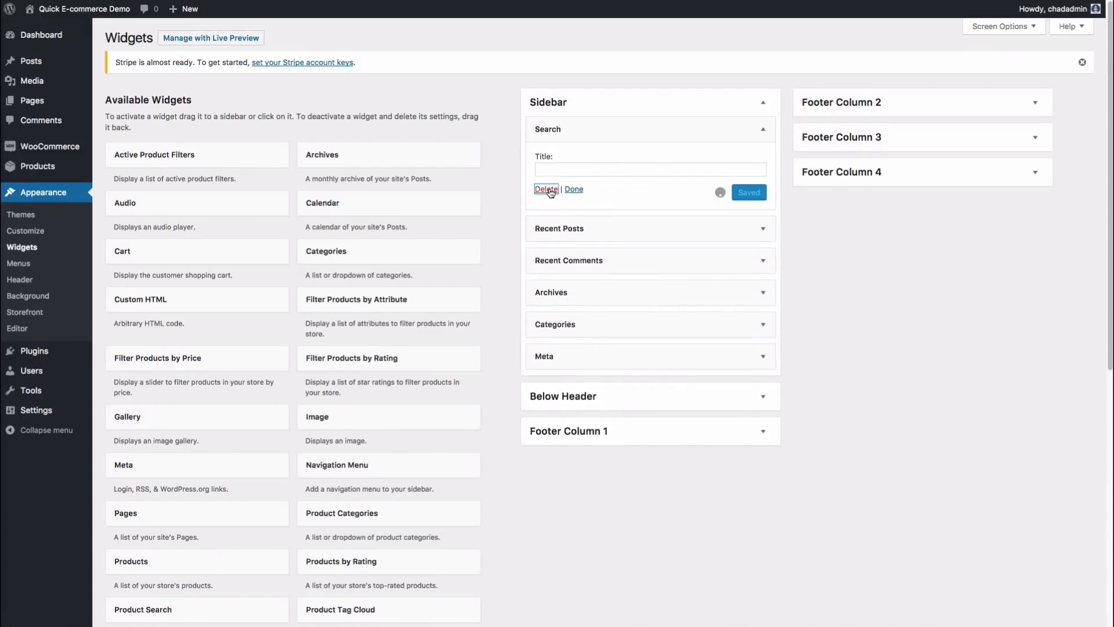
click(687, 129)
click(546, 233)
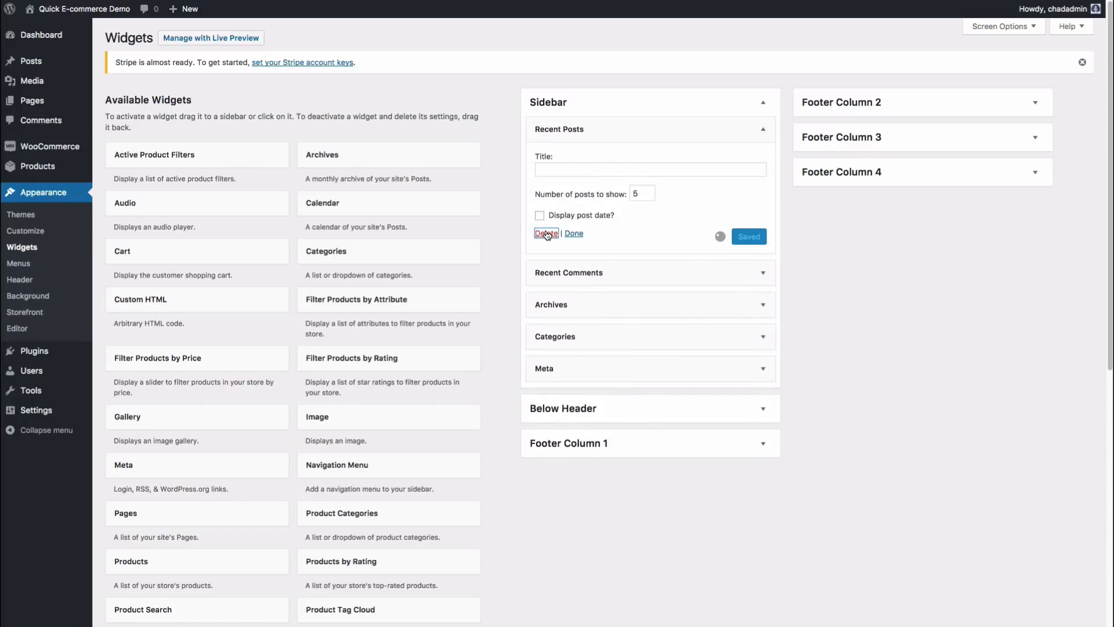
click(763, 129)
click(548, 215)
Step: Delete the Archives, Categories and Meta widgets, leaving the Sidebar empty
click(762, 128)
click(546, 220)
click(762, 129)
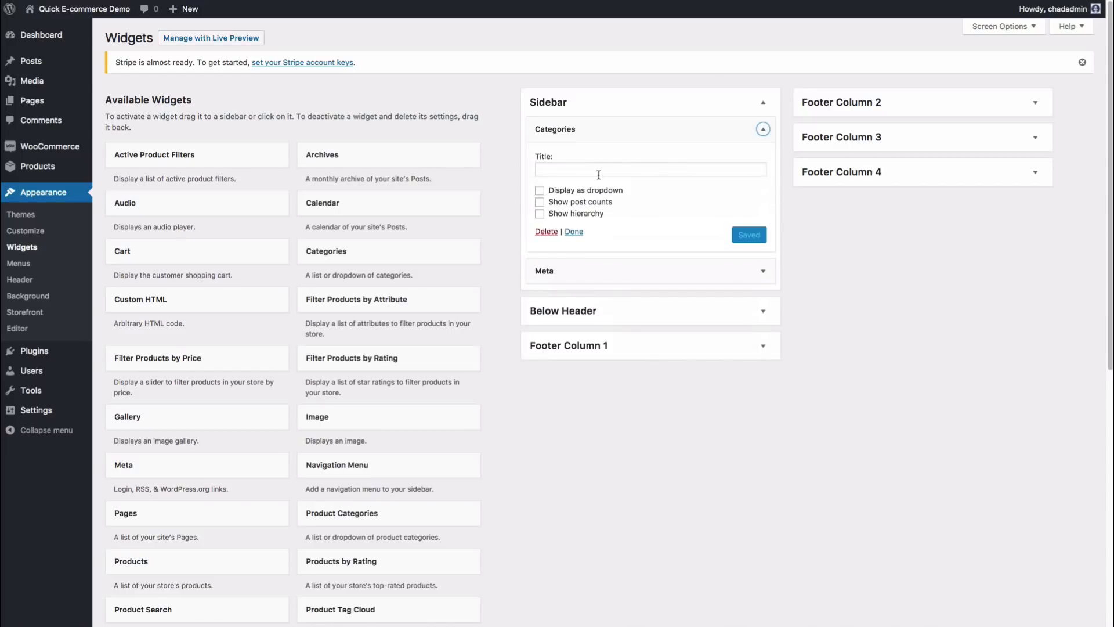
click(546, 231)
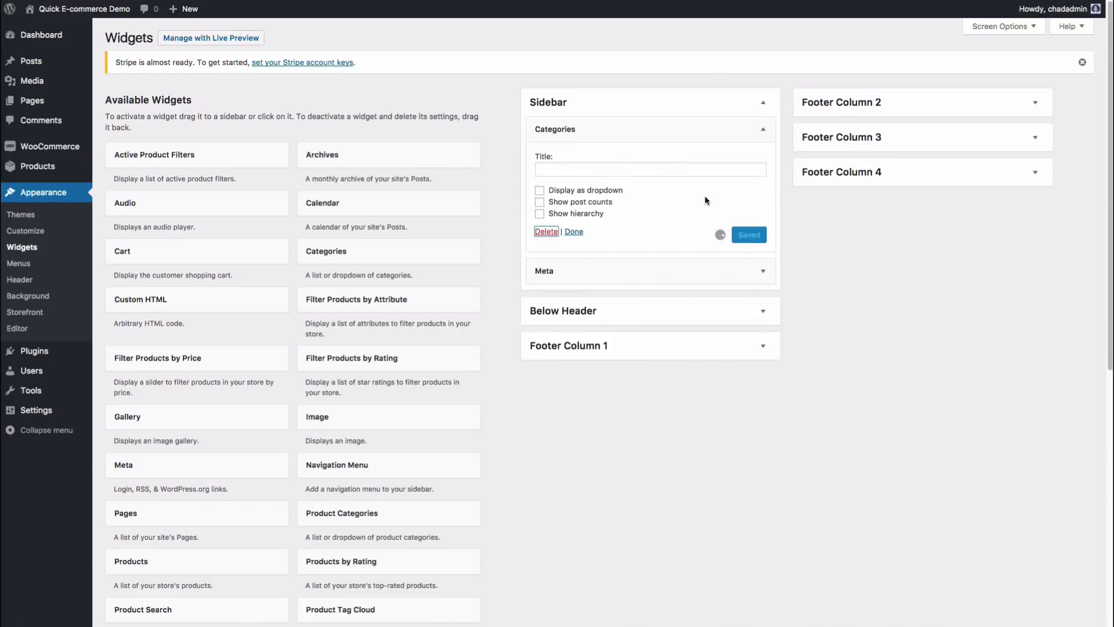
click(763, 130)
click(546, 194)
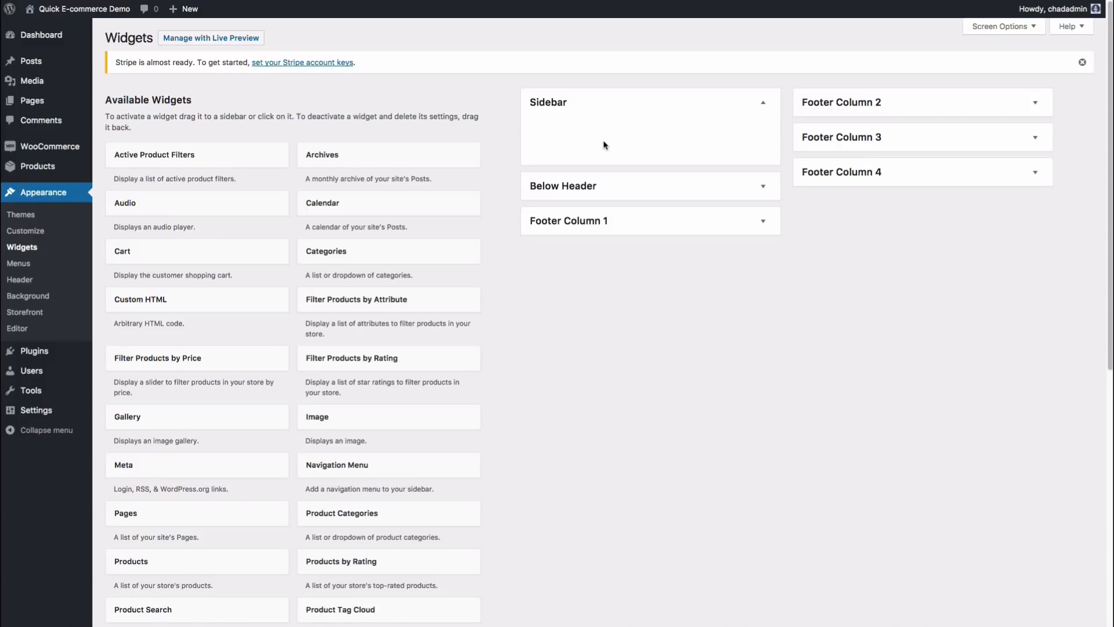
scroll(603, 328, down, 5)
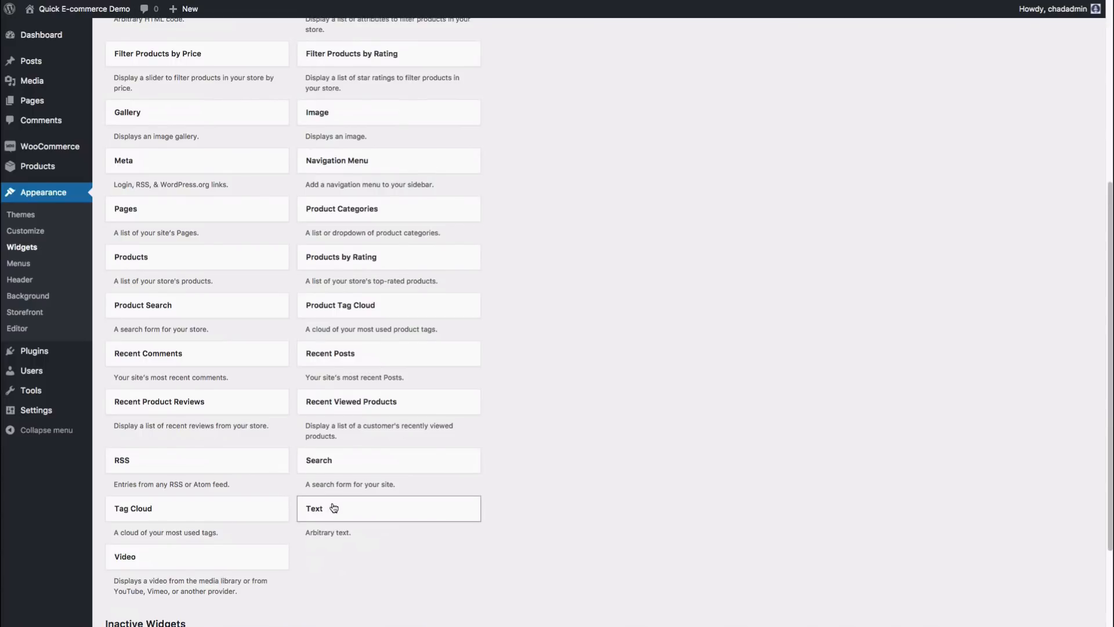
Step: Add a Sidebar Text widget titled 'Check out this product!' saying 'Promotion going on right now, 50% off!' and save
drag(328, 509, 569, 122)
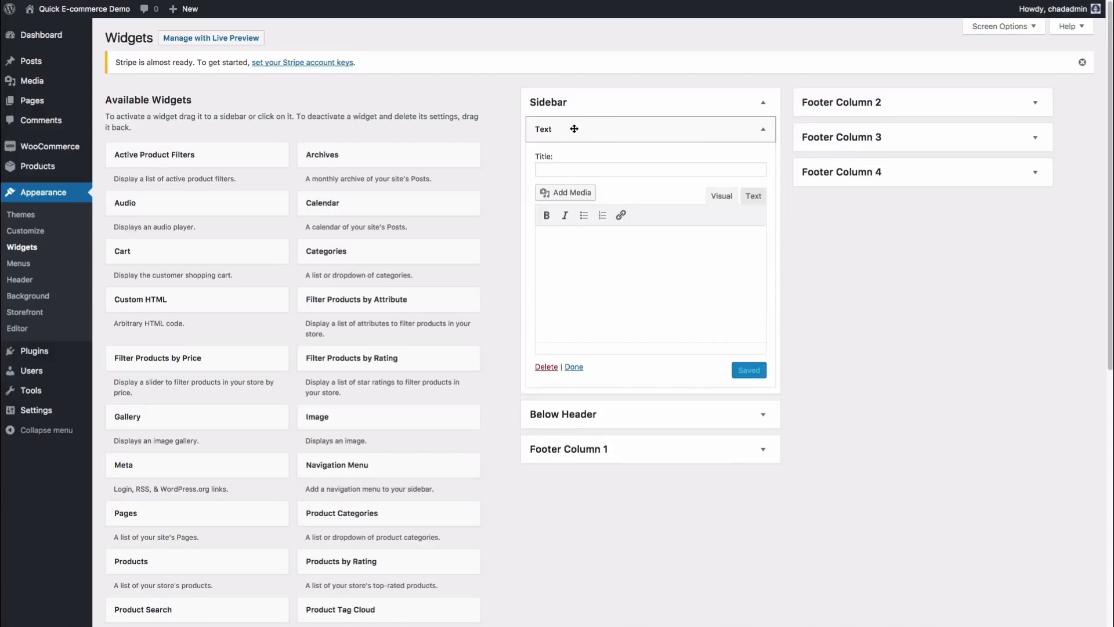
click(580, 168)
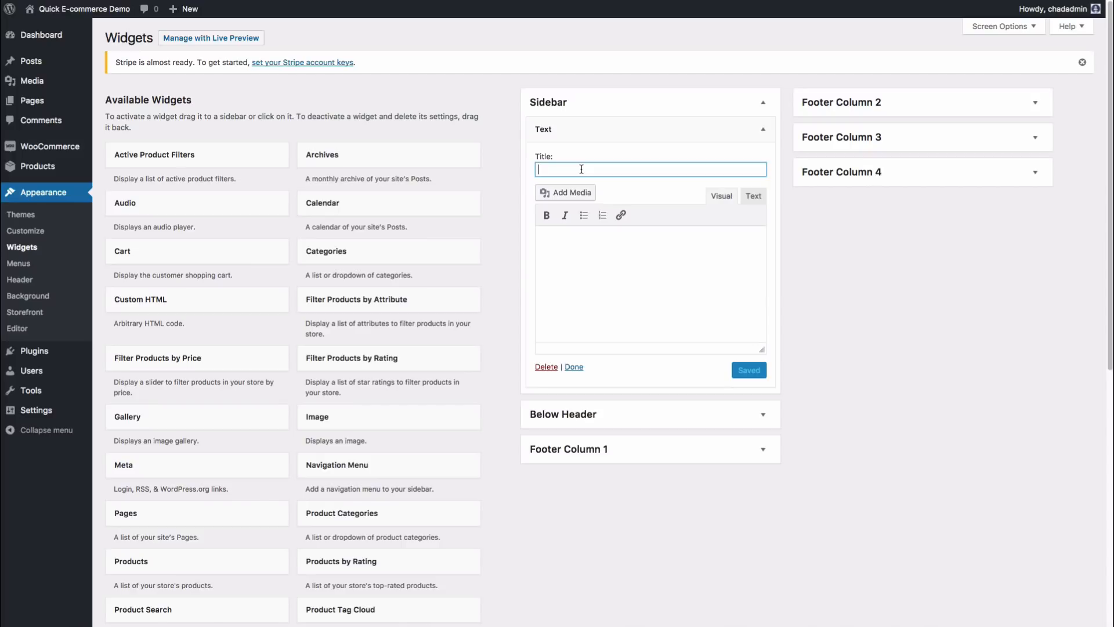
text(Check out this product!)
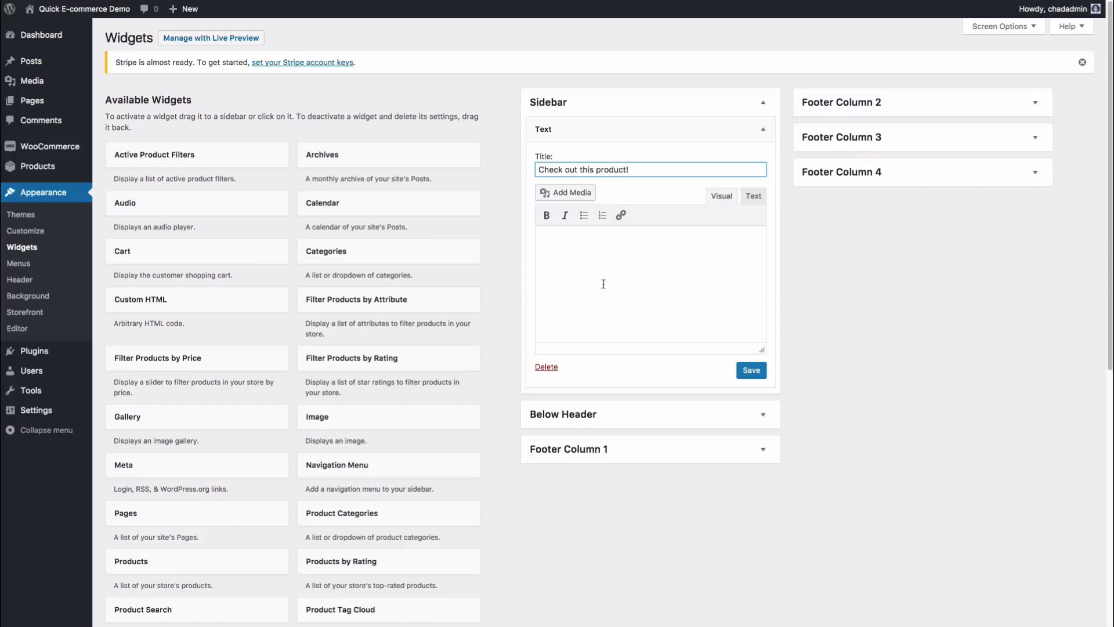
click(612, 293)
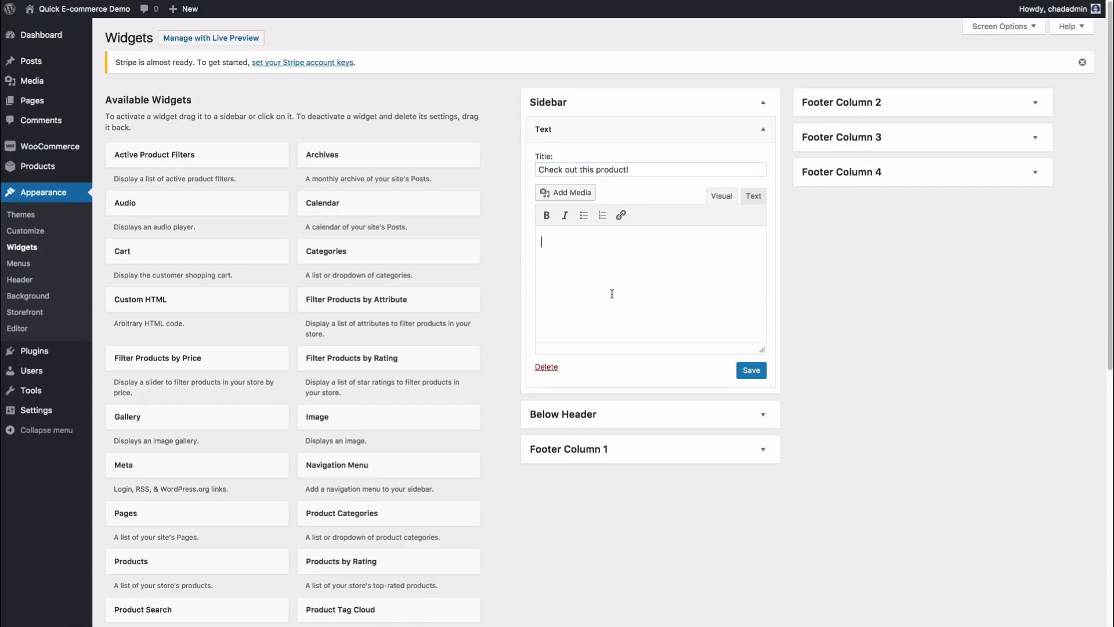
text(Promotion going on right now, 50% off!)
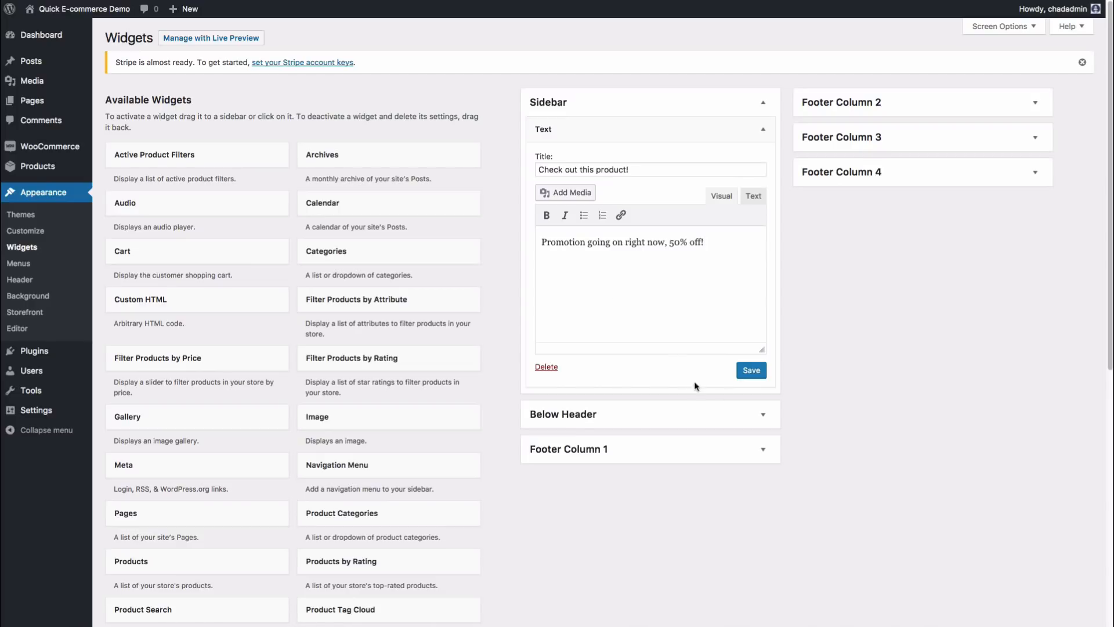
click(750, 371)
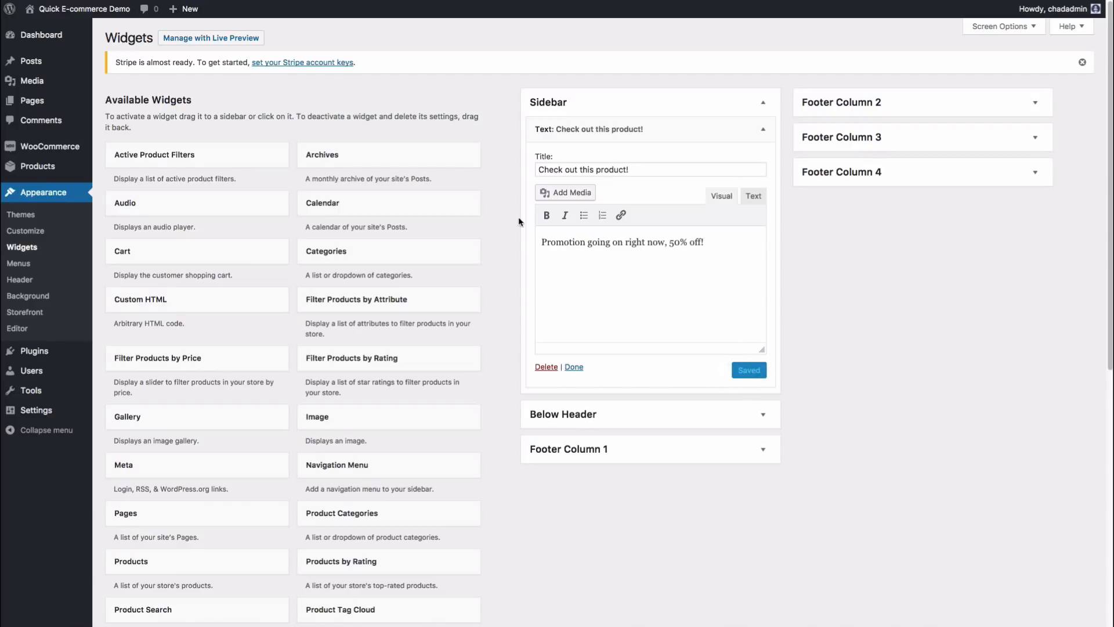
Step: Check the widget body as HTML, dismiss the Custom HTML tip, and return to Visual mode
drag(716, 242, 544, 241)
click(746, 239)
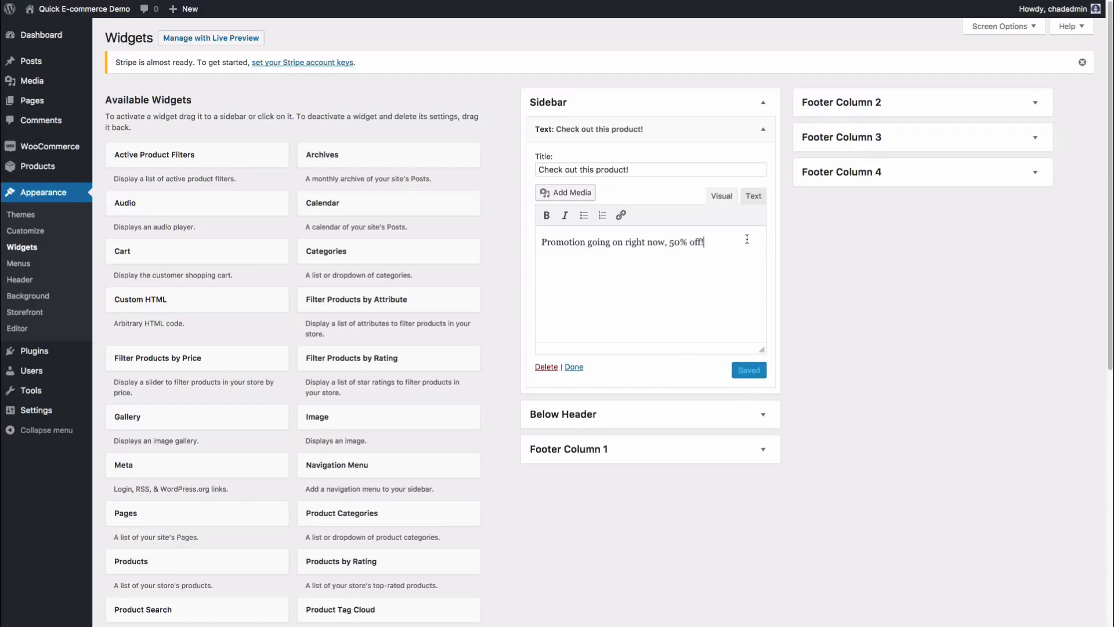
click(758, 196)
click(737, 312)
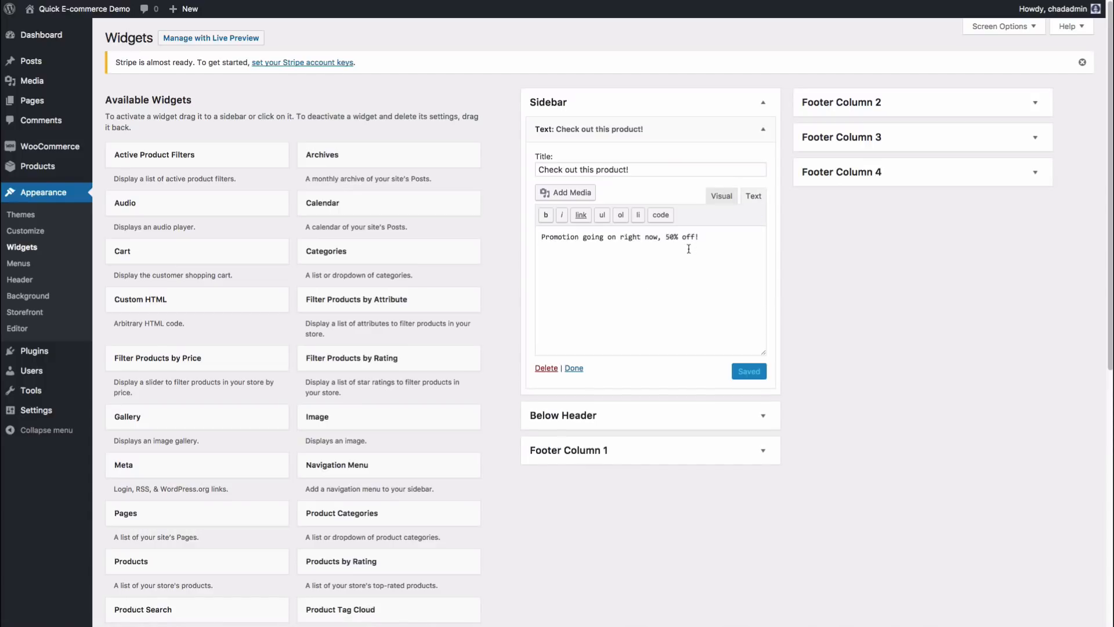
click(720, 195)
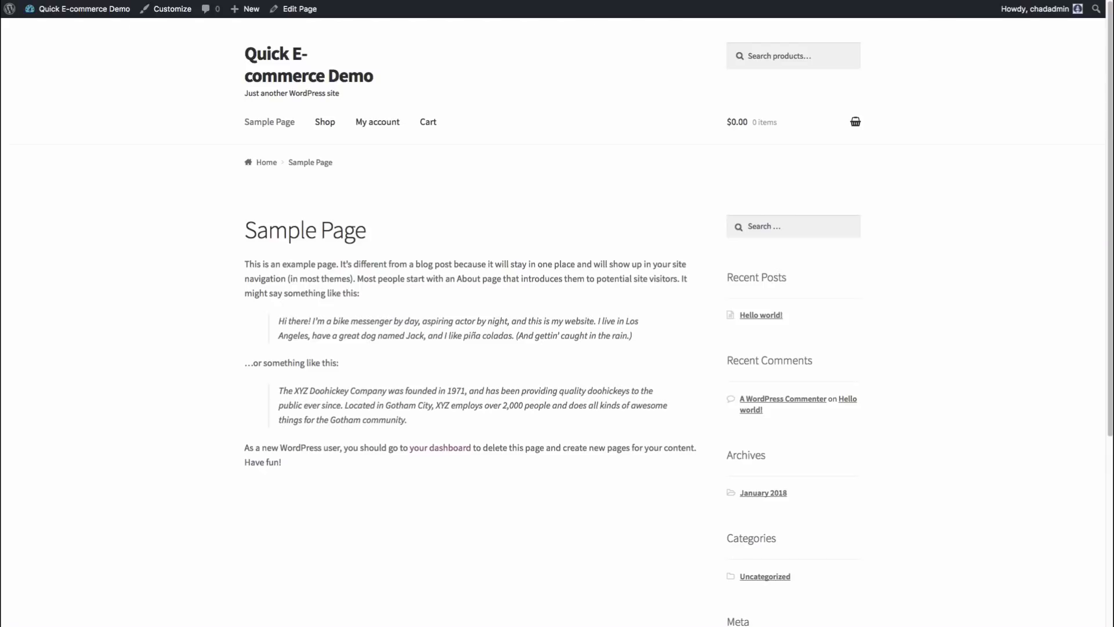
Step: Reload the storefront to confirm the promotion widget shows in the sidebar
key(super+r)
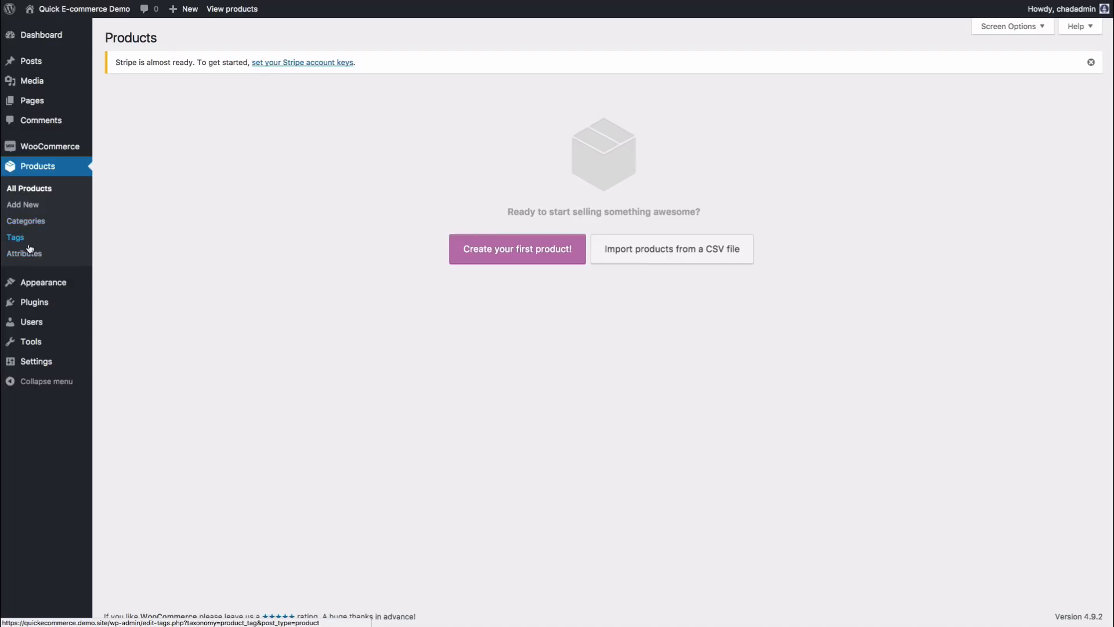
Step: Delete the Accessories, Tshirts and Hoodies product categories, leaving only Uncategorized
click(32, 223)
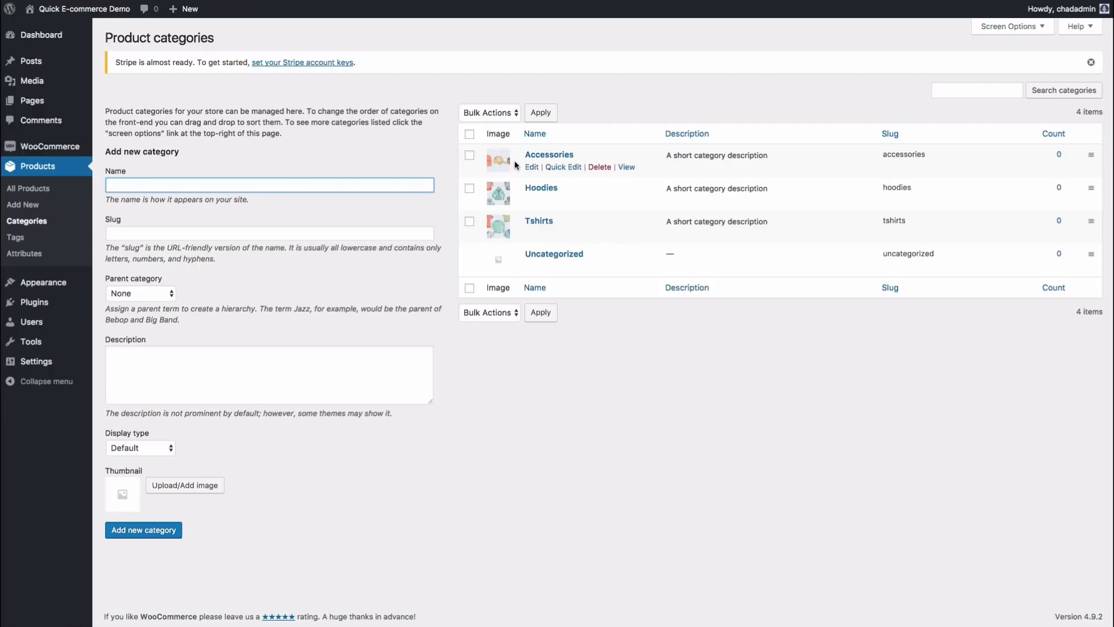
click(599, 167)
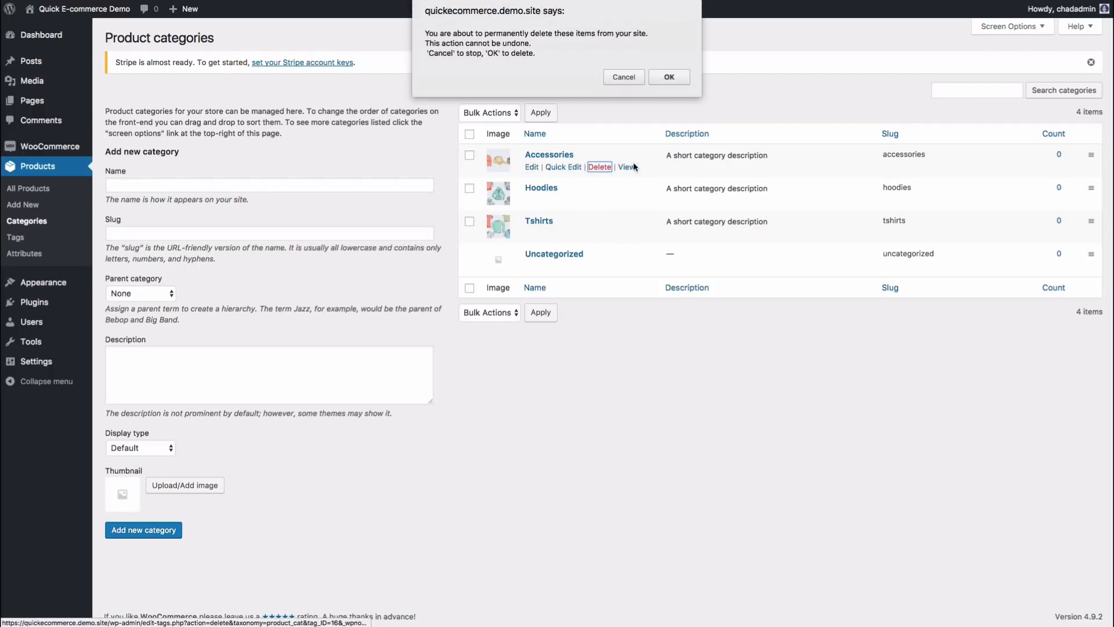
click(669, 77)
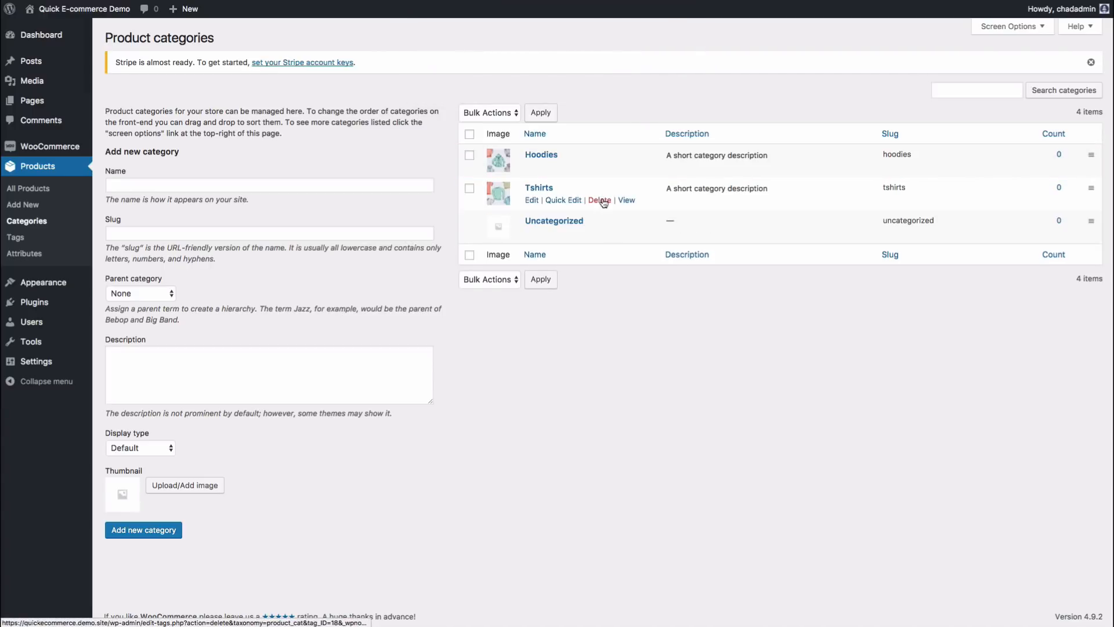
click(602, 200)
click(667, 78)
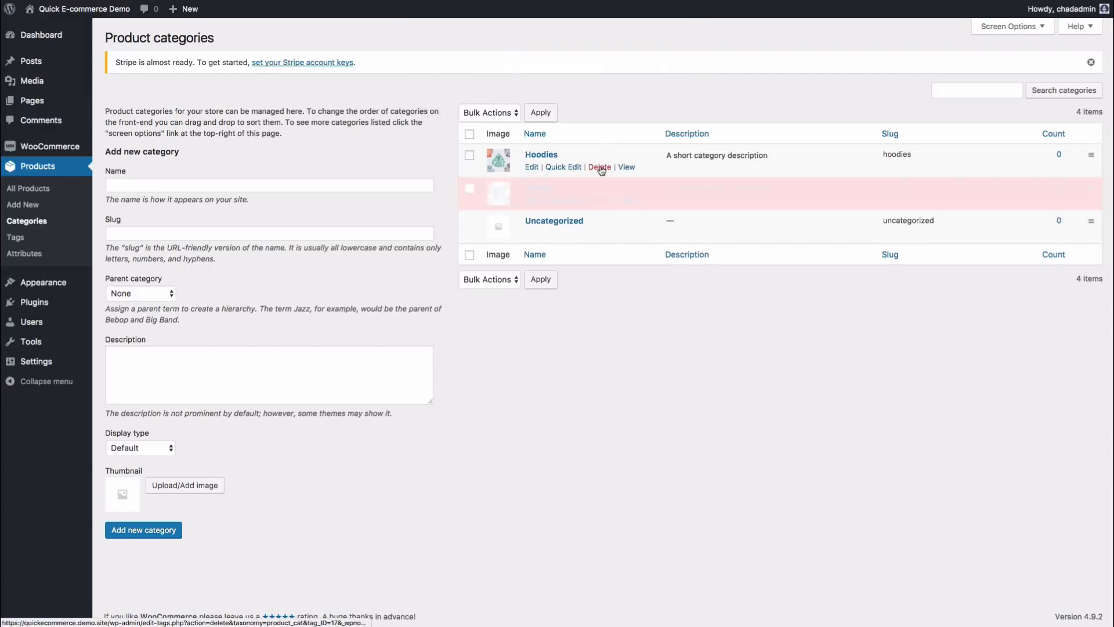
click(600, 167)
click(668, 78)
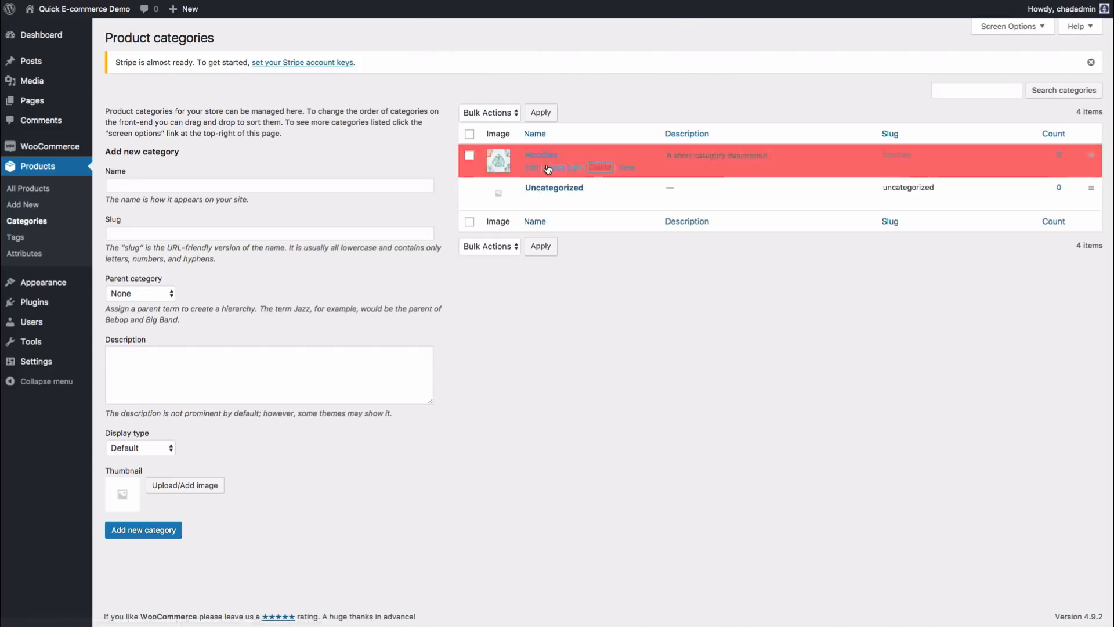
click(272, 186)
Step: Enter 'Motivational Ebooks' as the new category name with slug 'motivational'
text(E)
key(BackSpace)
text(Mo)
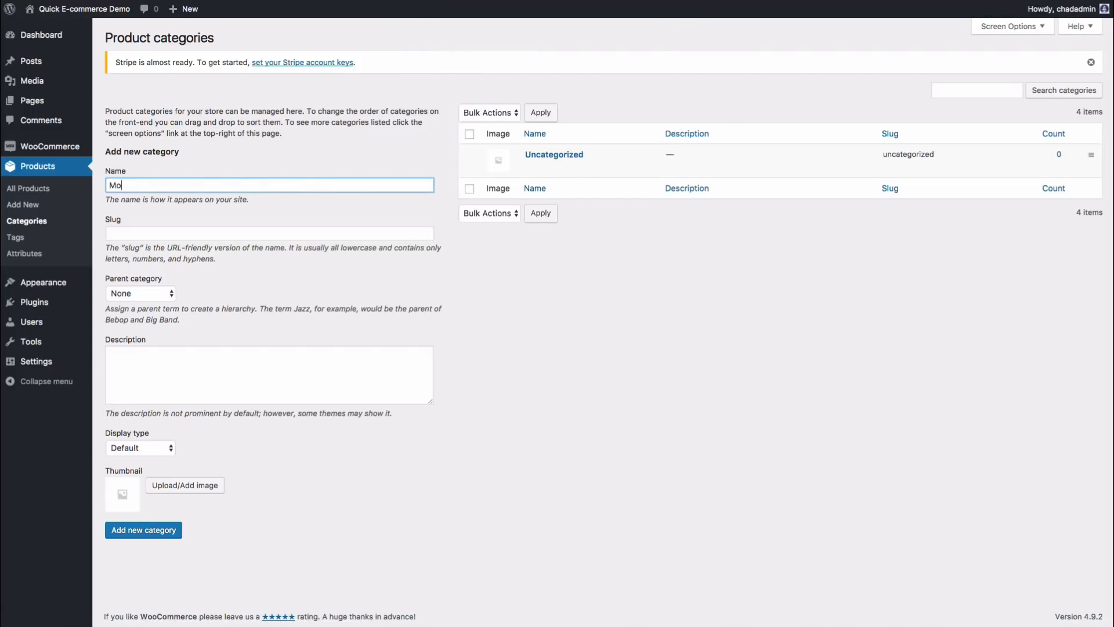
text(nivational Ebooks)
click(255, 238)
text(motiv)
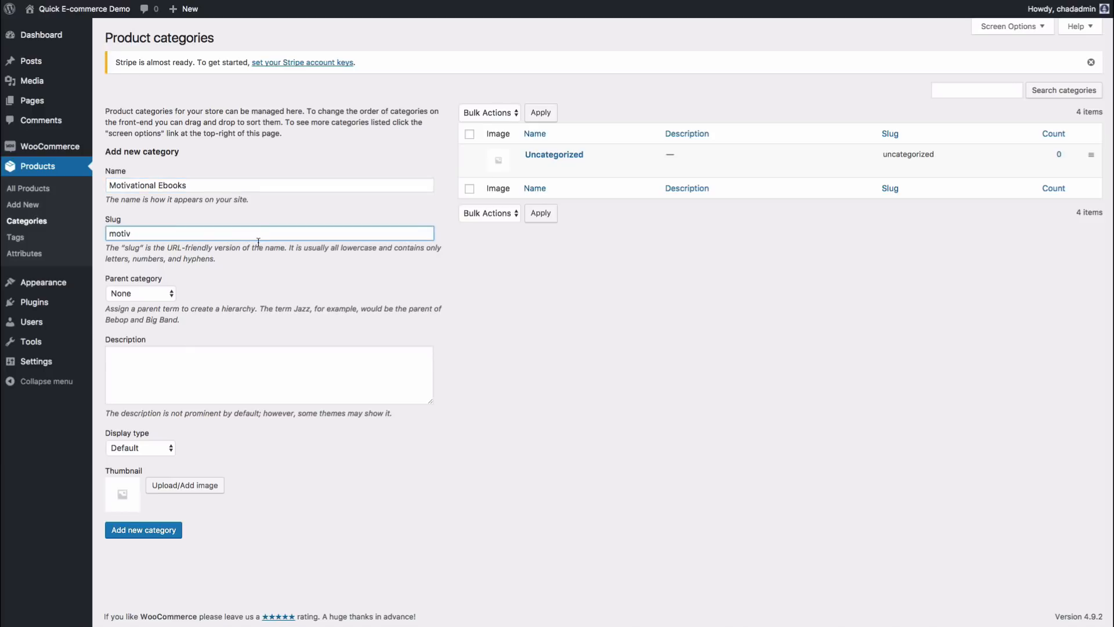
text(ational)
drag(154, 232, 116, 233)
click(115, 233)
drag(111, 234, 166, 232)
click(176, 233)
double_click(113, 237)
click(159, 234)
Step: Add the description 'Great motivational content to get you on the right track!' and create the category
click(147, 366)
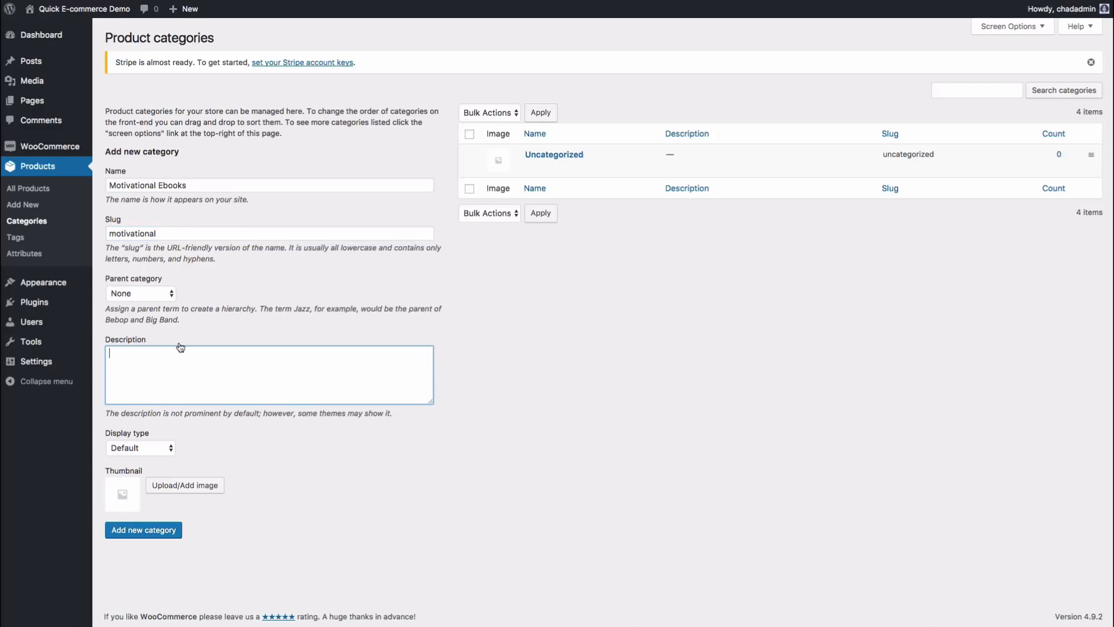
text(Great motivational content to get you on the right track!)
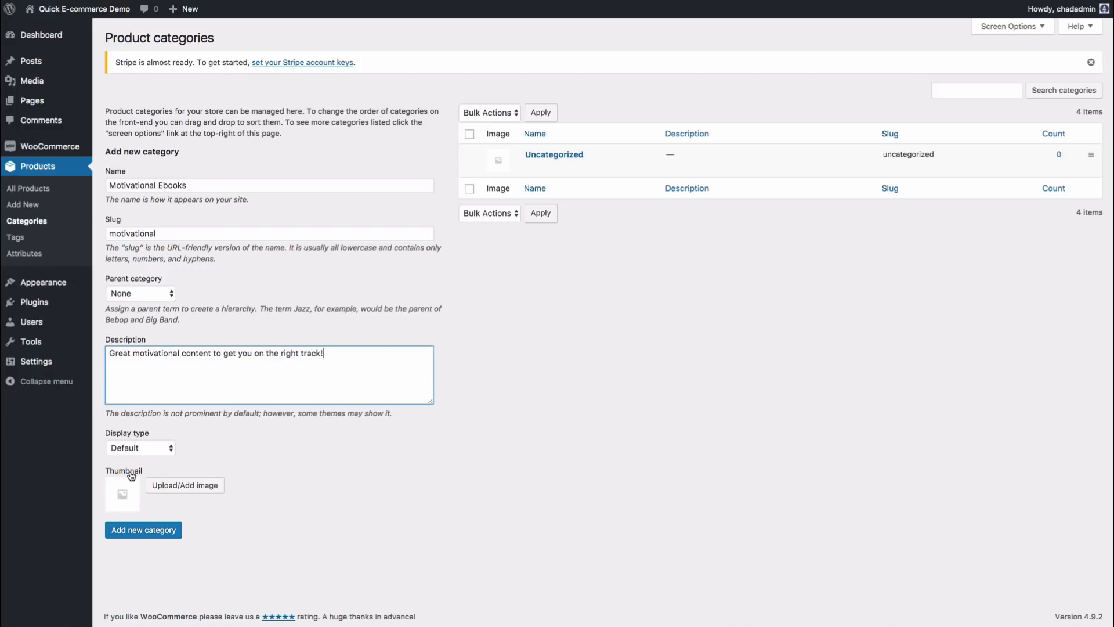
click(151, 533)
mouse_move(548, 167)
mouse_move(560, 192)
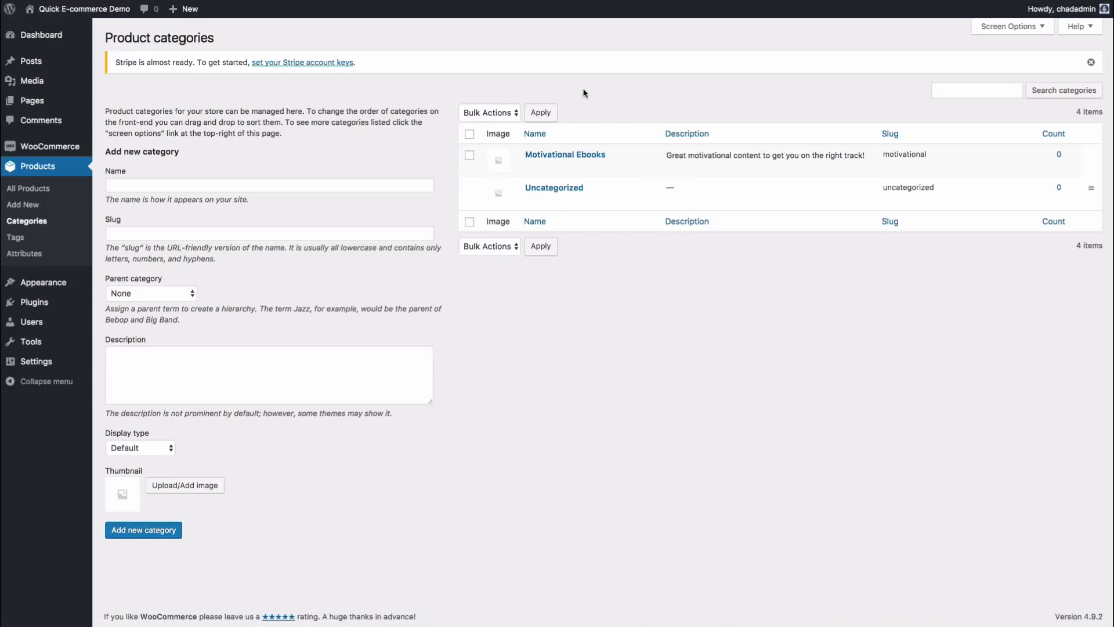
click(18, 242)
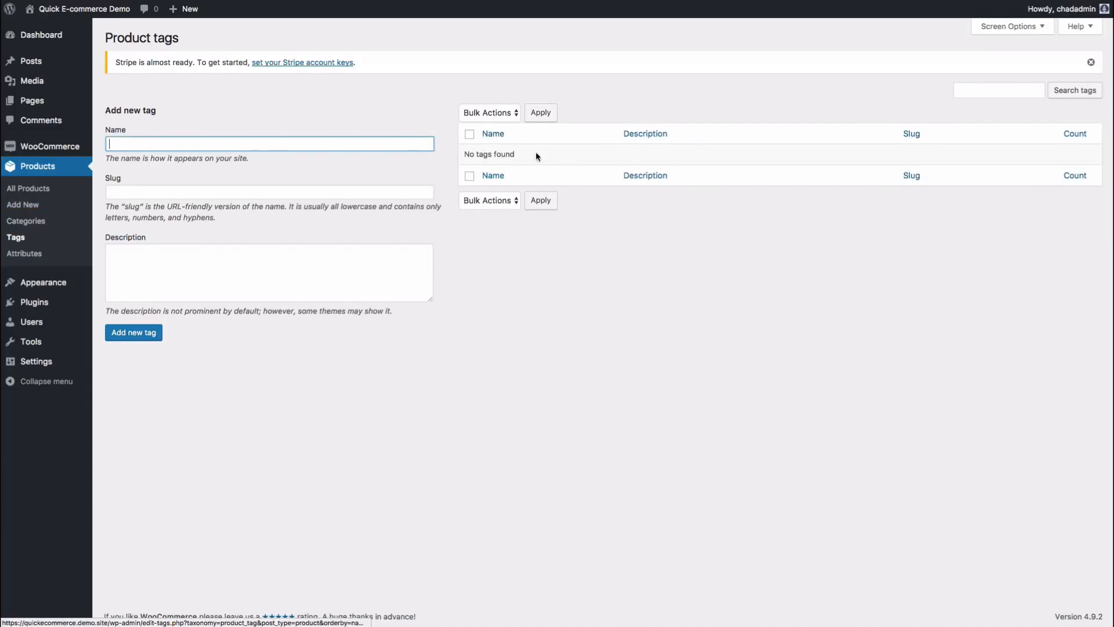
Step: Look over the product Attributes page, then open a blank Add new product editor
click(23, 256)
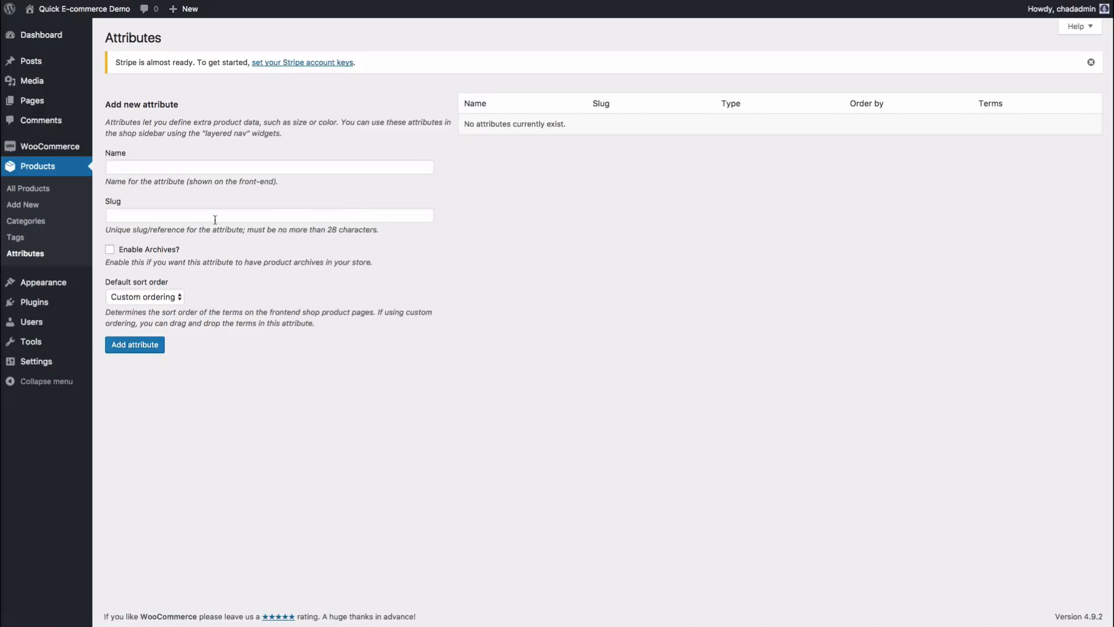
click(35, 209)
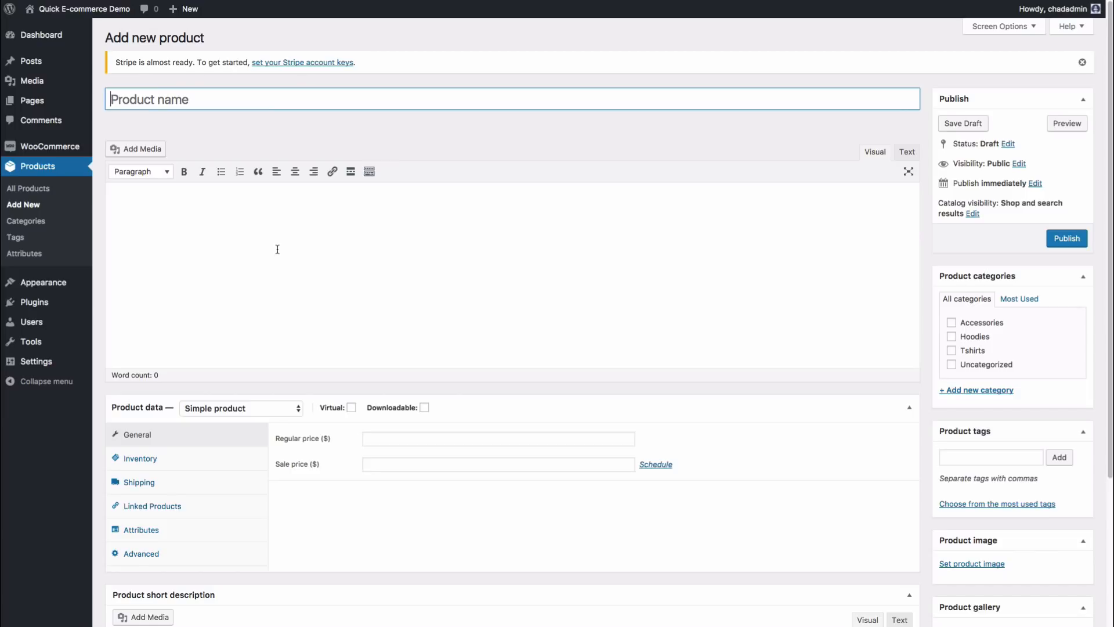
click(509, 35)
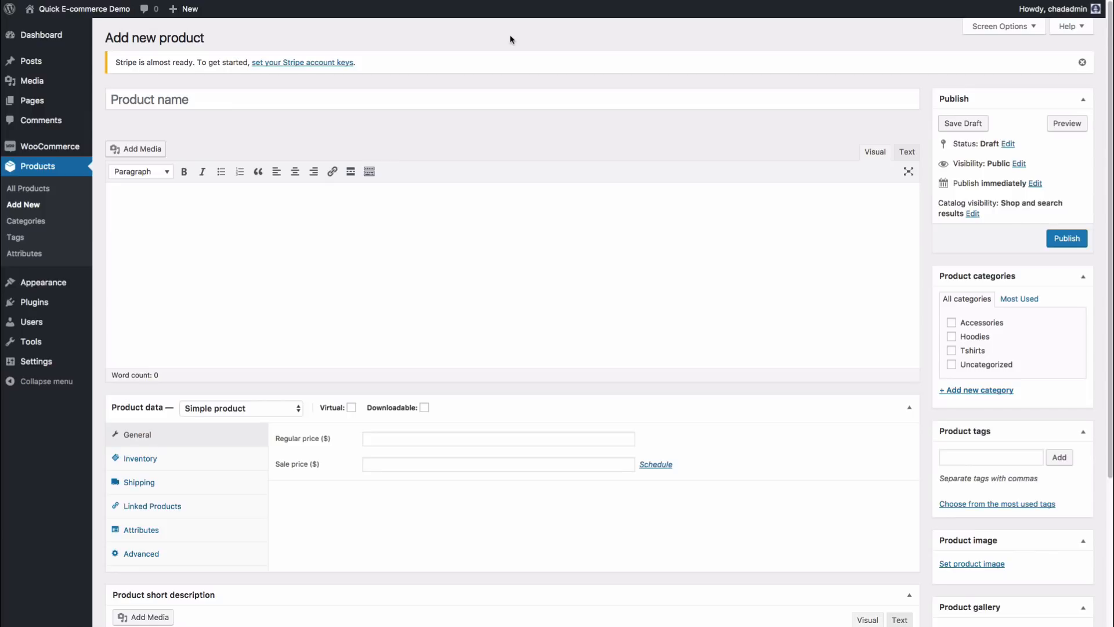
Step: In Finder, open 01-Articles and then its 1-Doc folder of Word articles
drag(652, 626, 600, 125)
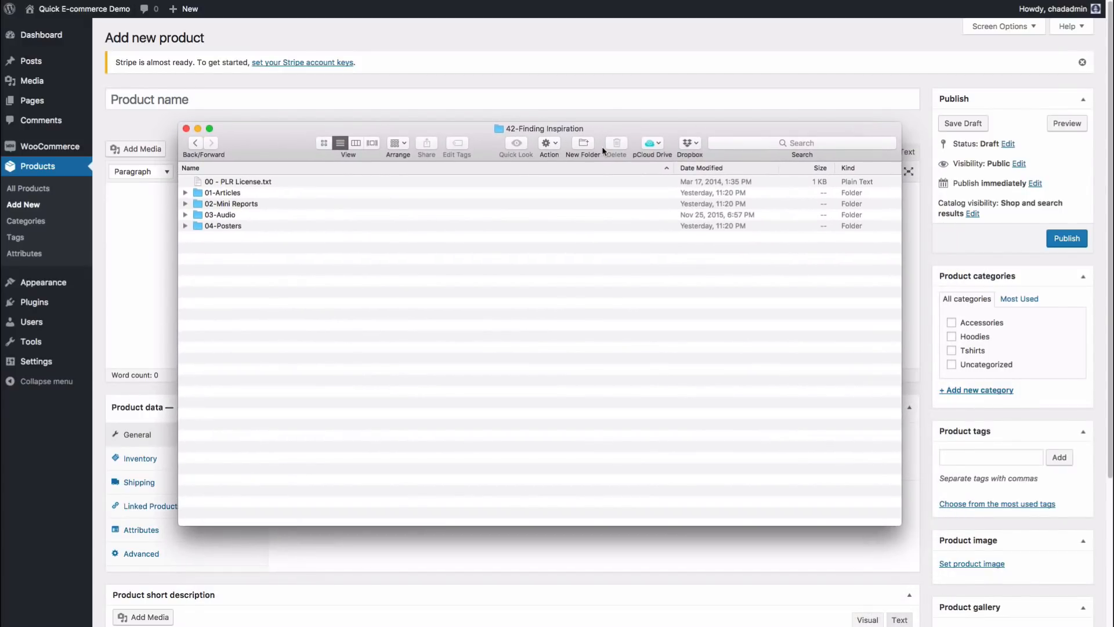
double_click(230, 193)
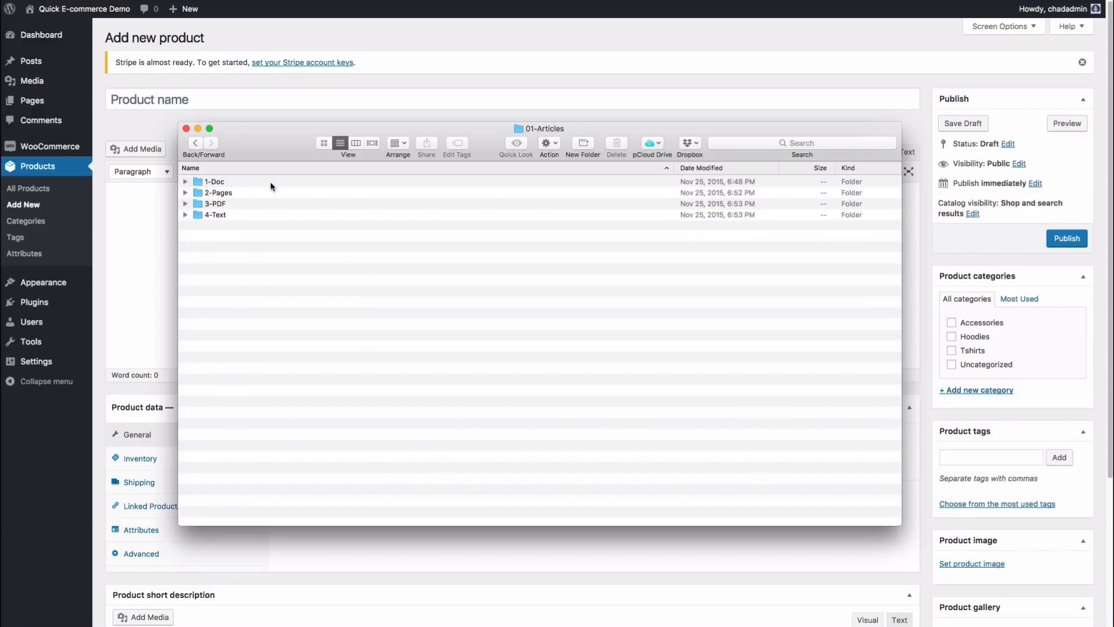
double_click(236, 181)
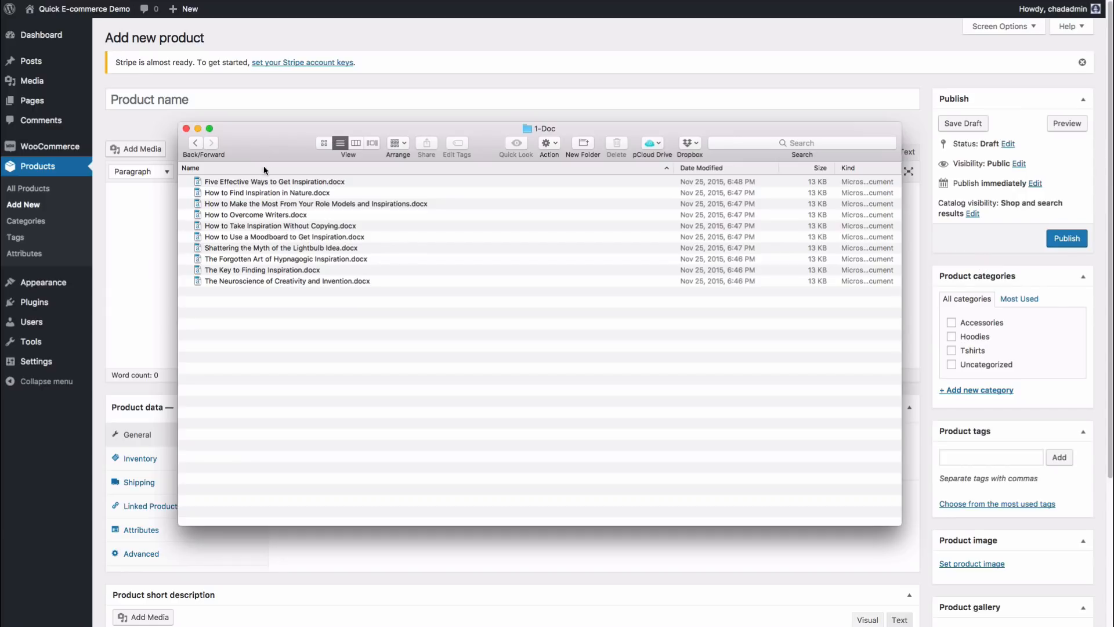
drag(282, 142, 258, 144)
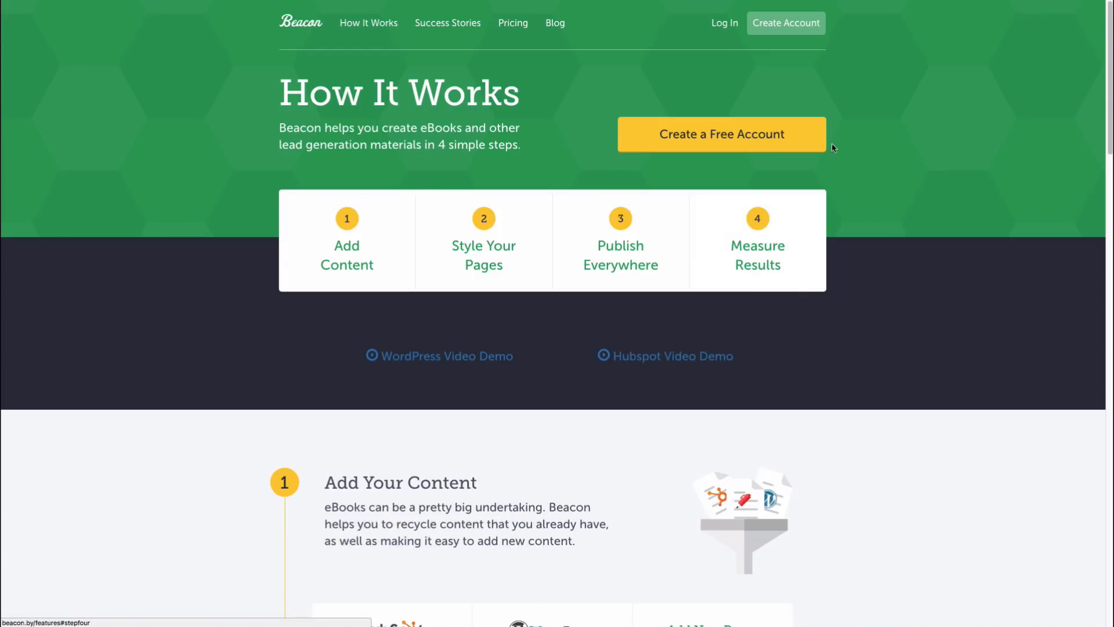
Step: Register a free Beacon account for 'Sample E-commerce Demo' with e-mail and password, accepting the terms
click(683, 139)
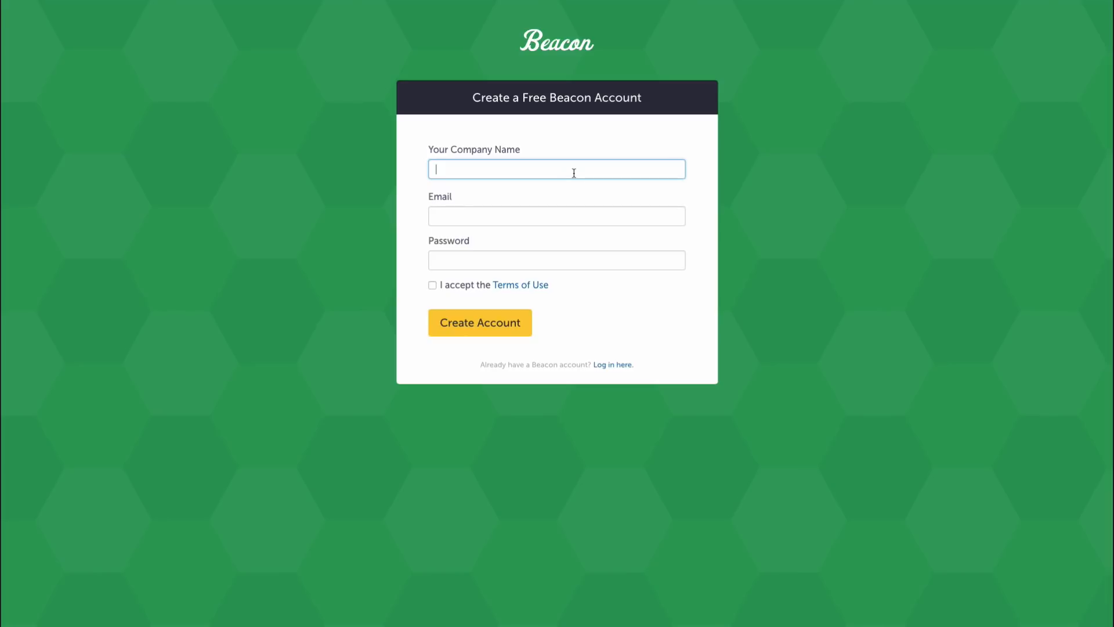
text(Sample E-commerce Demo)
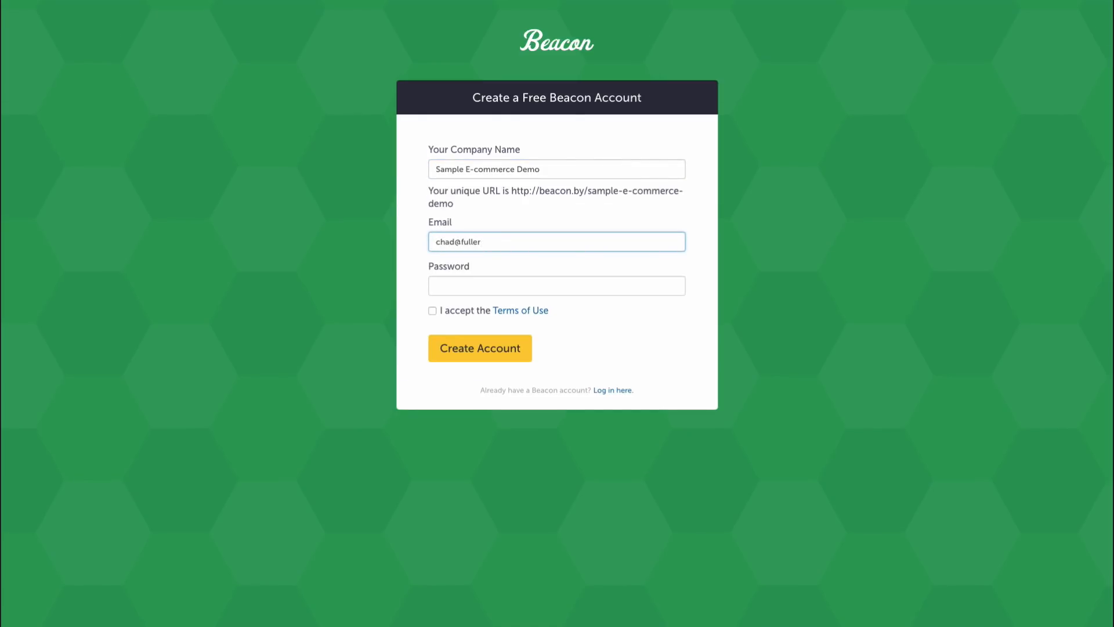
text(edia.com)
key(Tab)
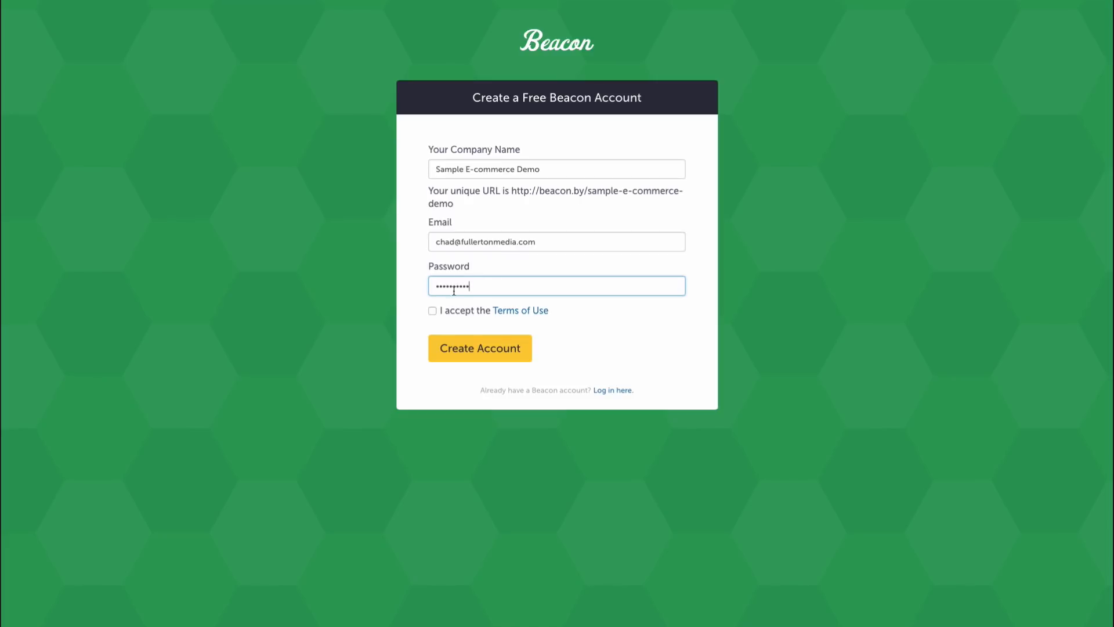
click(433, 310)
click(494, 351)
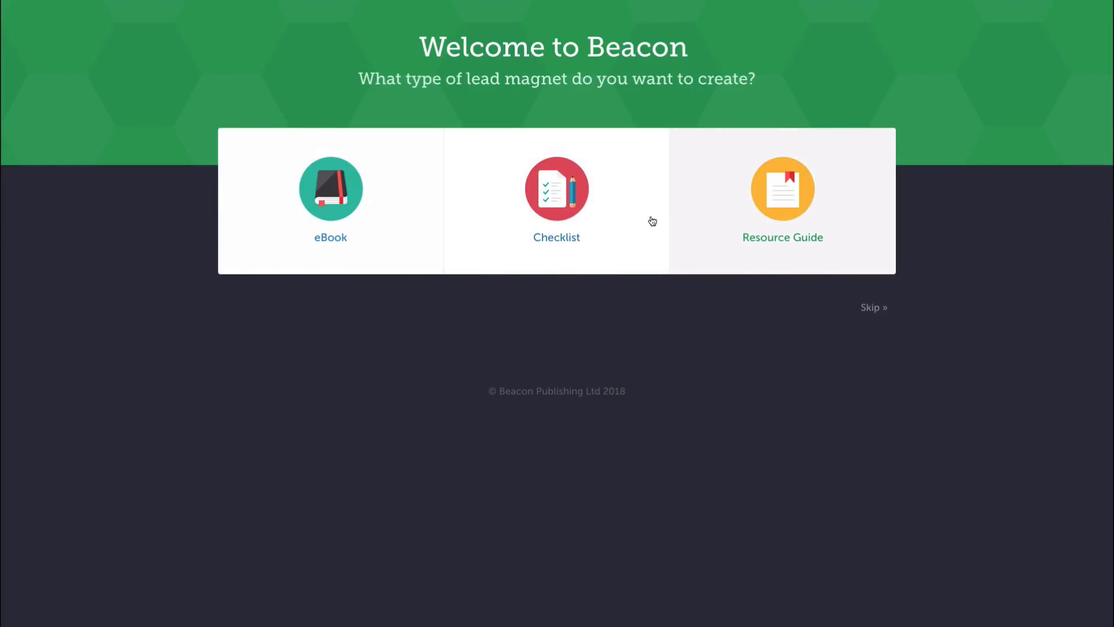
Step: Create a new eBook, skip blog-content import, and pick The Explorer theme
click(330, 198)
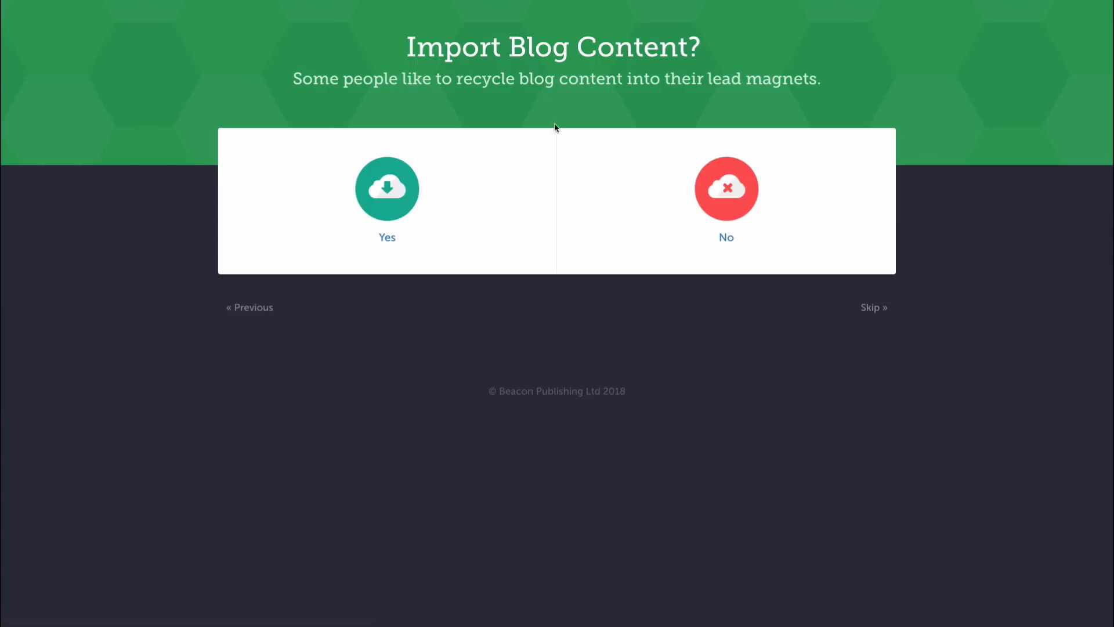
click(722, 192)
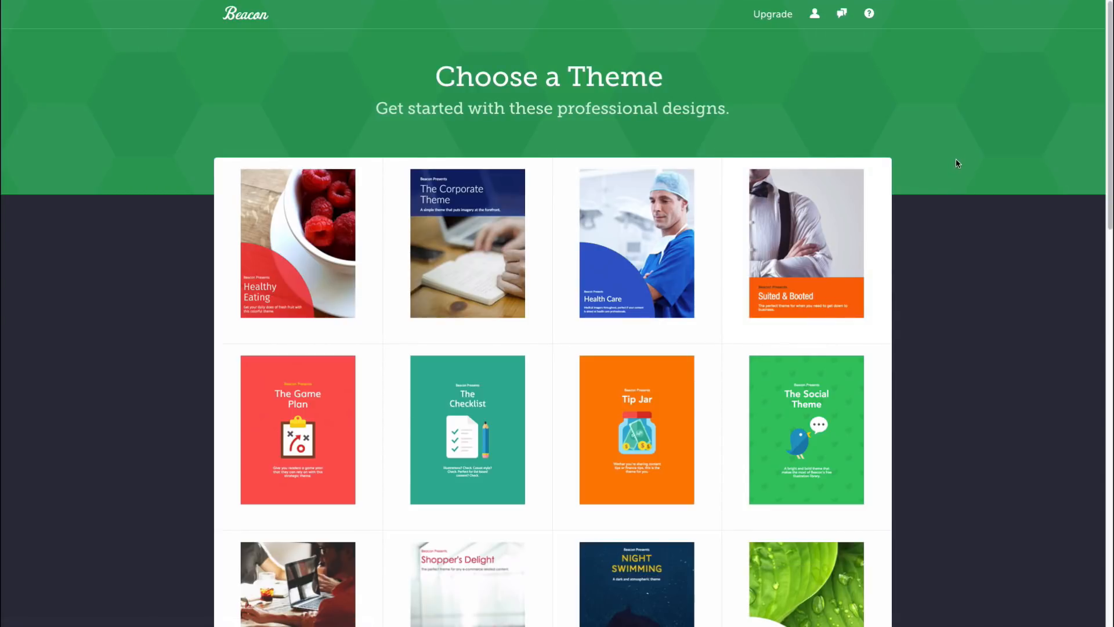
scroll(960, 155, down, 5)
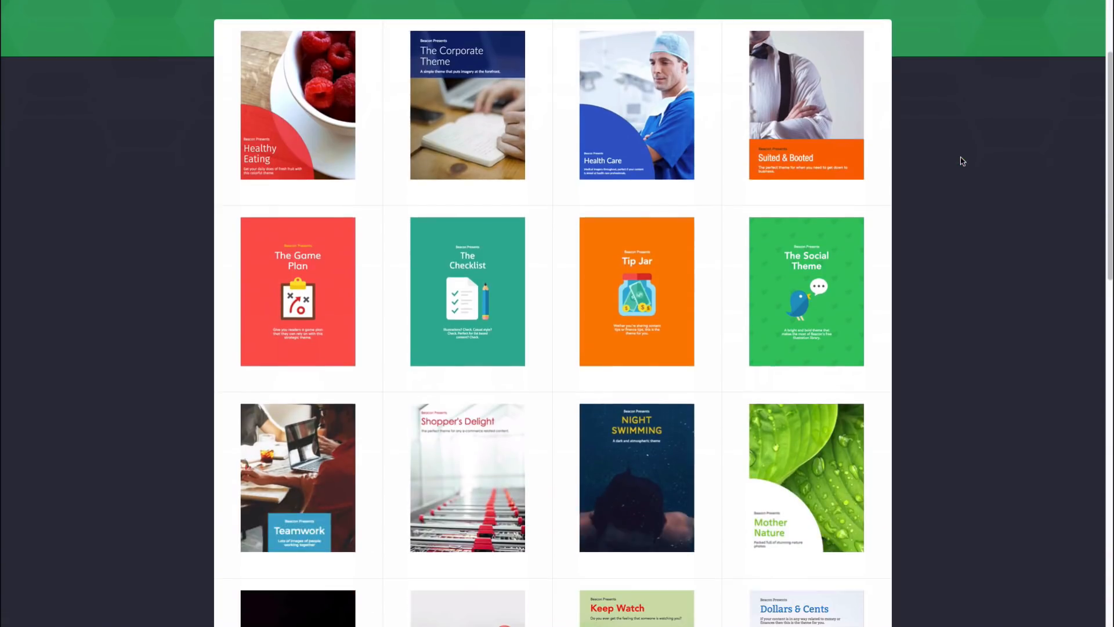
scroll(961, 155, down, 9)
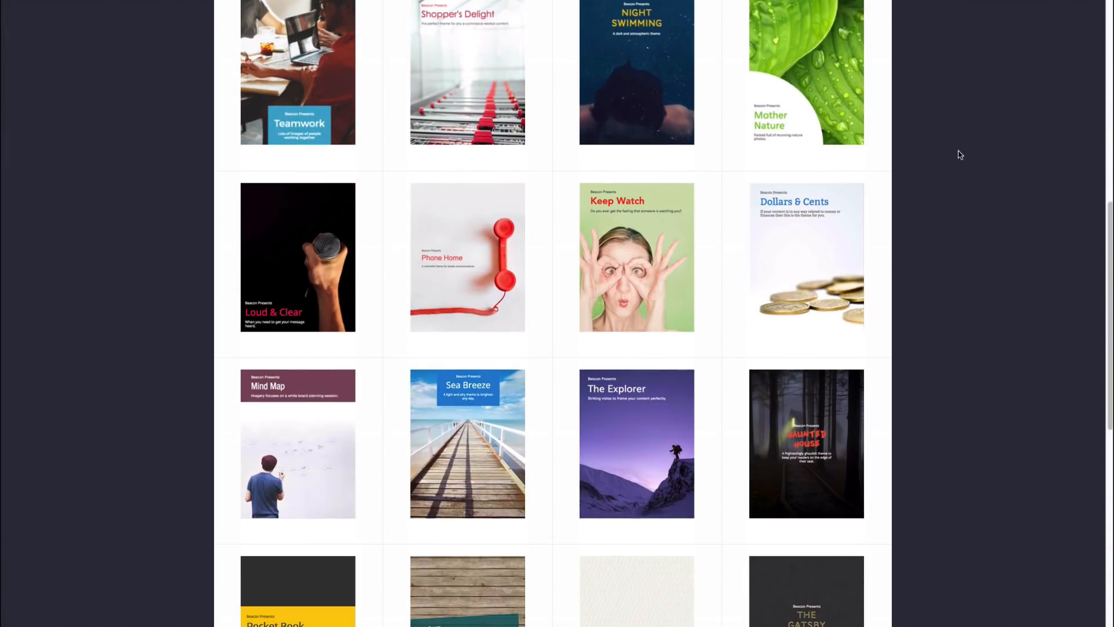
scroll(960, 153, down, 3)
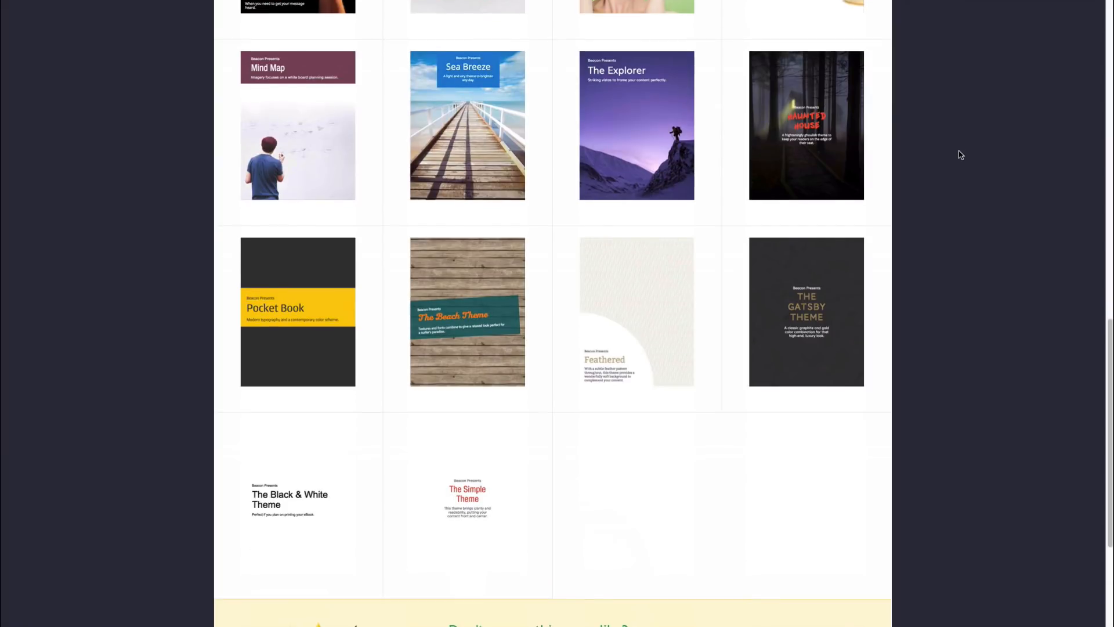
scroll(960, 155, up, 2)
scroll(958, 157, up, 5)
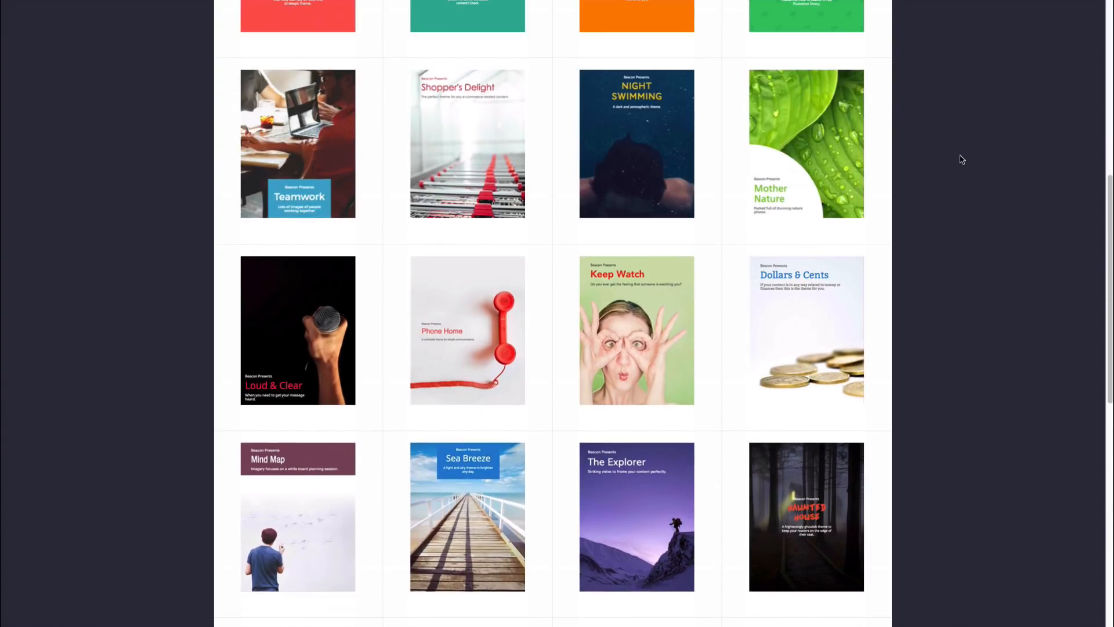
scroll(961, 158, down, 3)
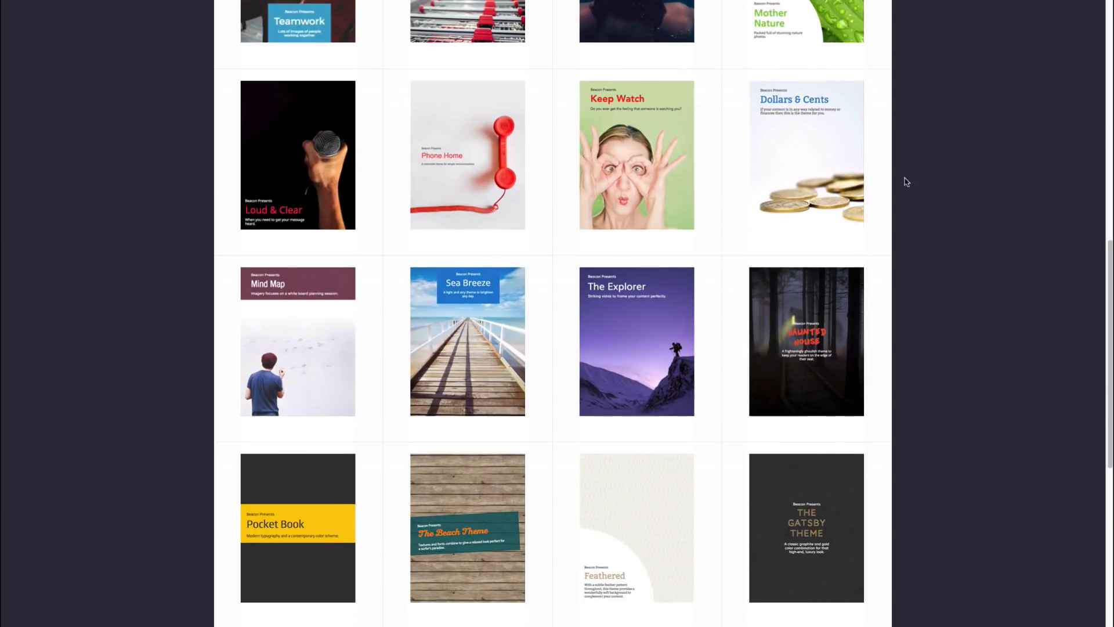
click(634, 314)
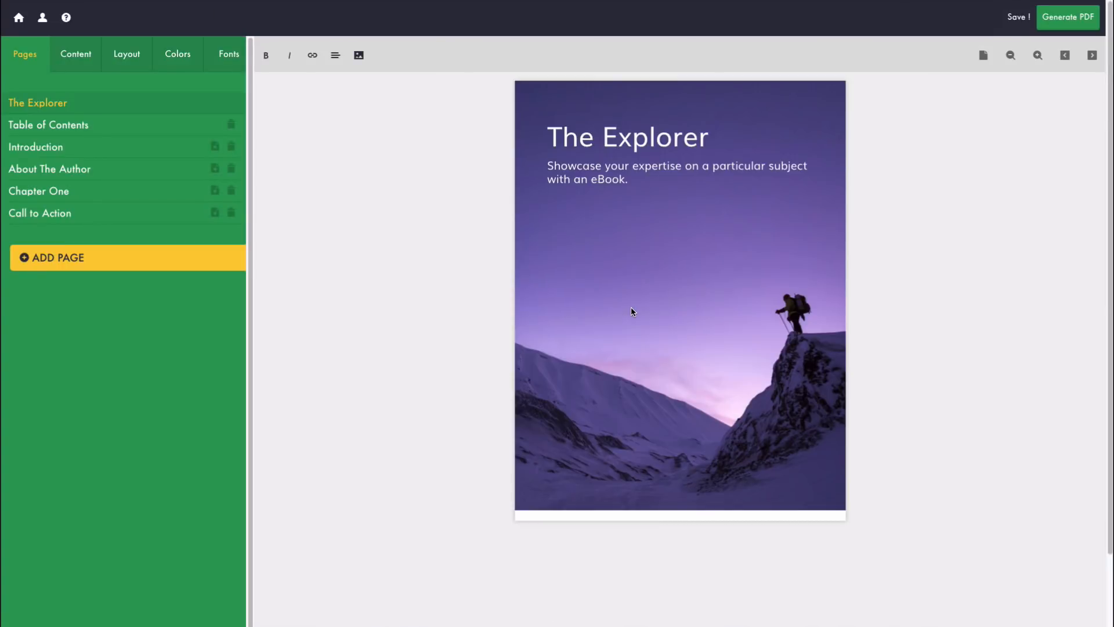
click(307, 625)
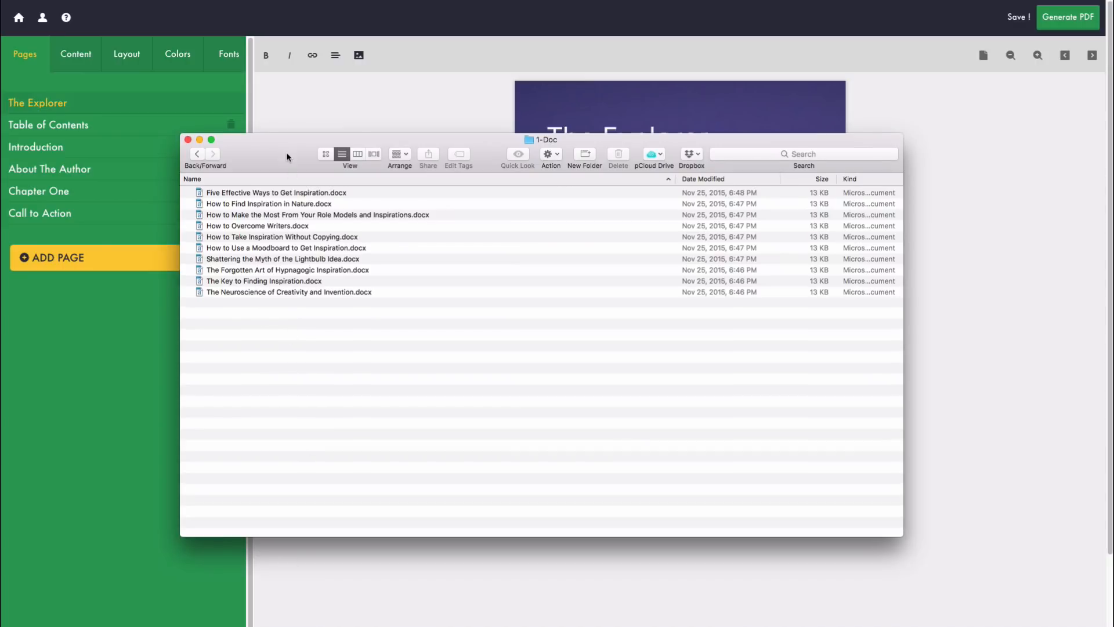
Step: Review the inspiration article files in 1-Doc, then dismiss Finder to reveal the eBook cover
drag(288, 151, 287, 177)
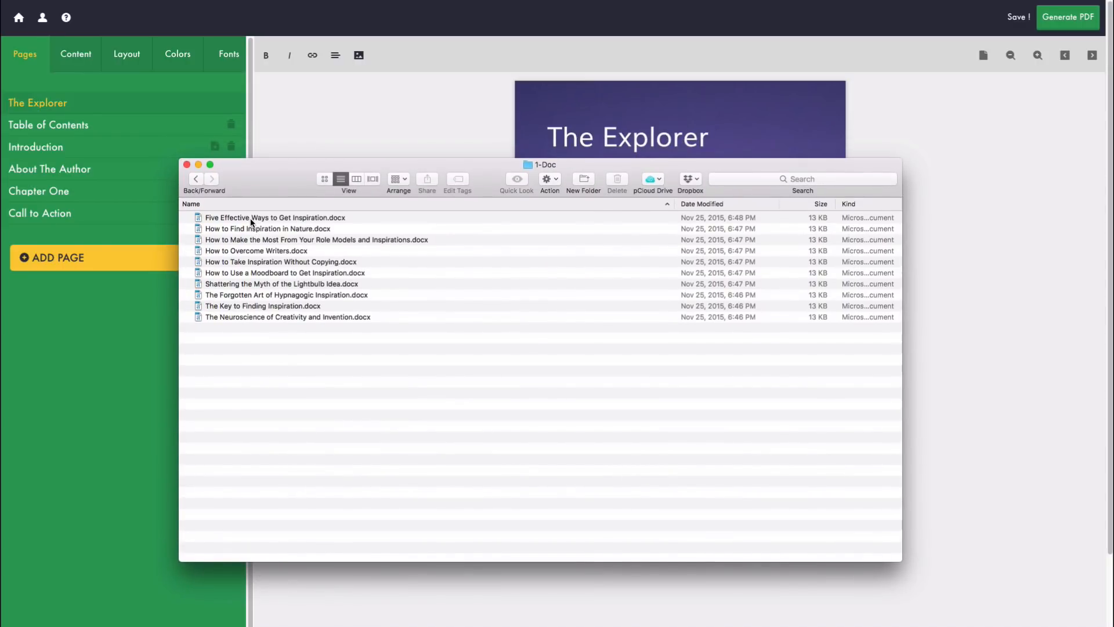
click(304, 217)
click(288, 229)
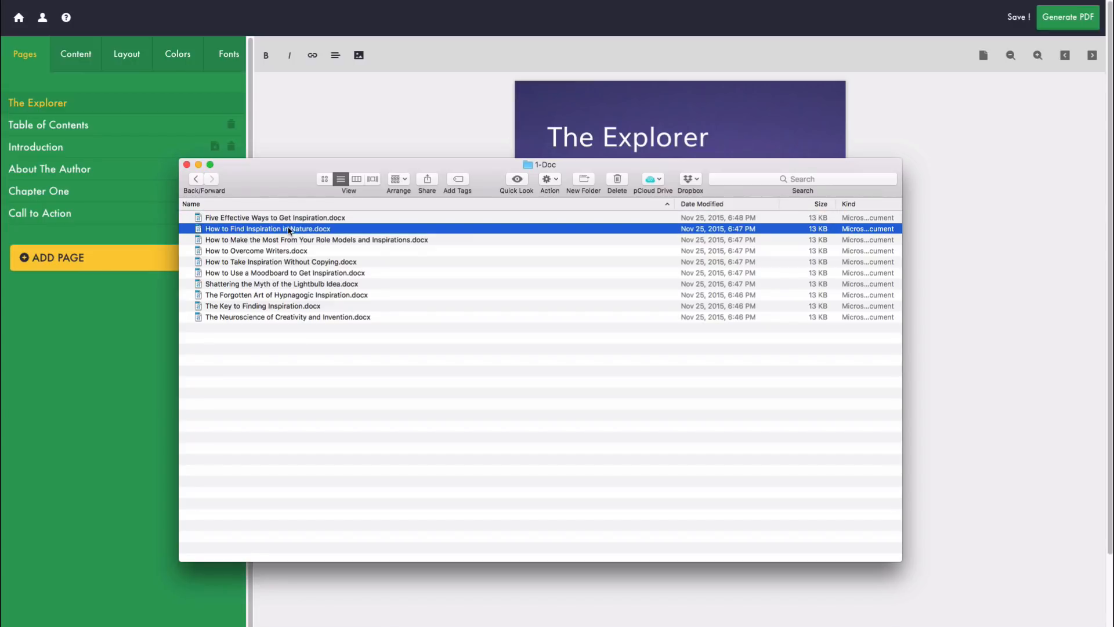
drag(307, 181, 226, 400)
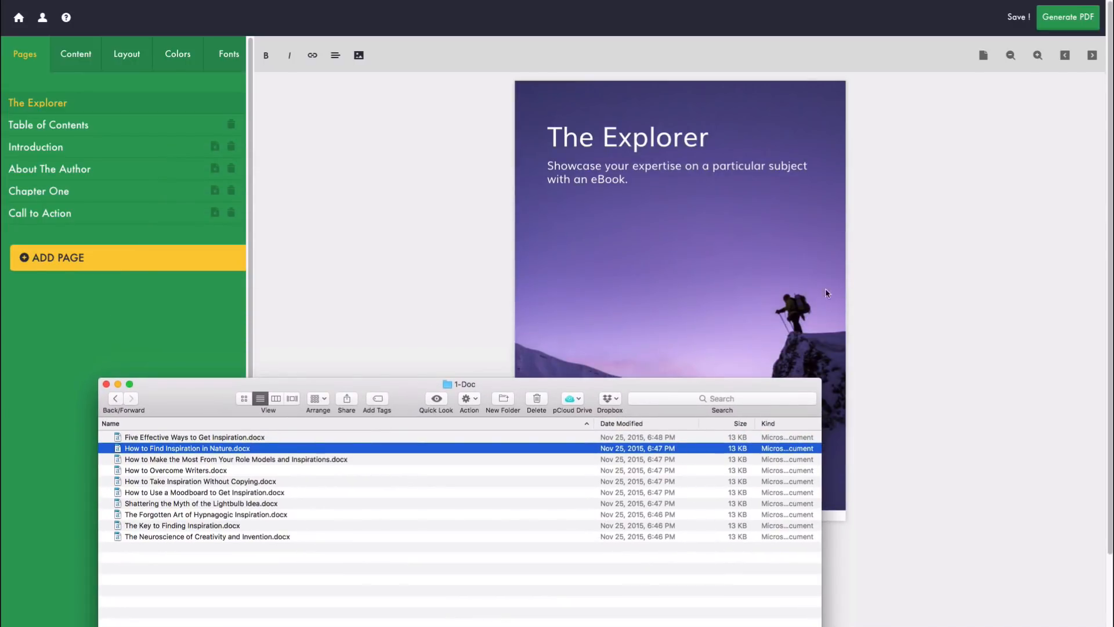
drag(481, 393, 576, 188)
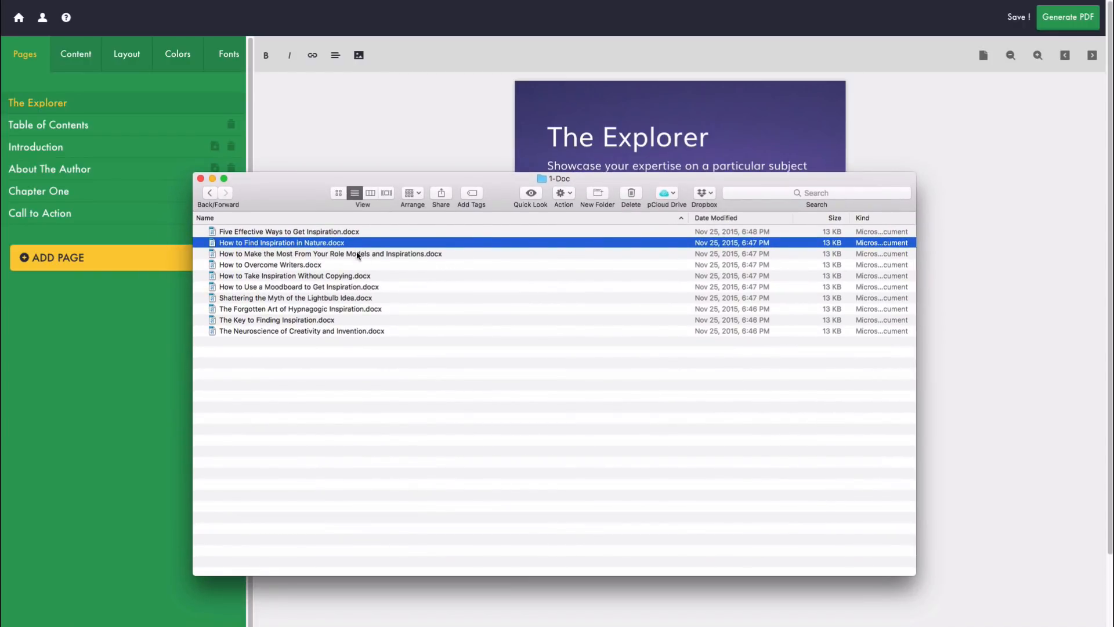
click(274, 266)
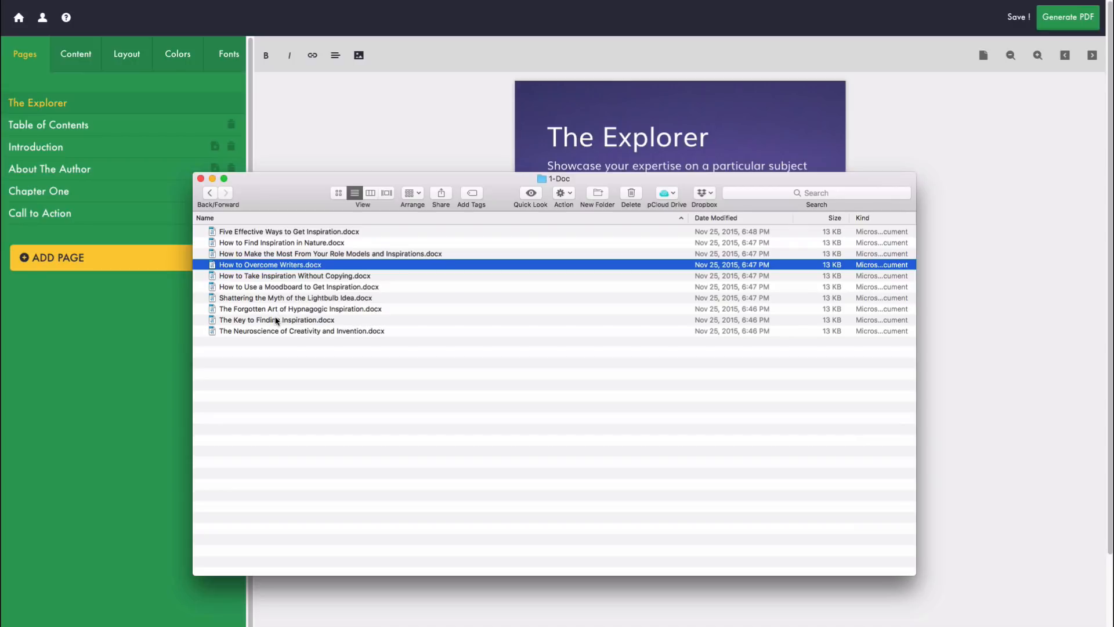
click(277, 320)
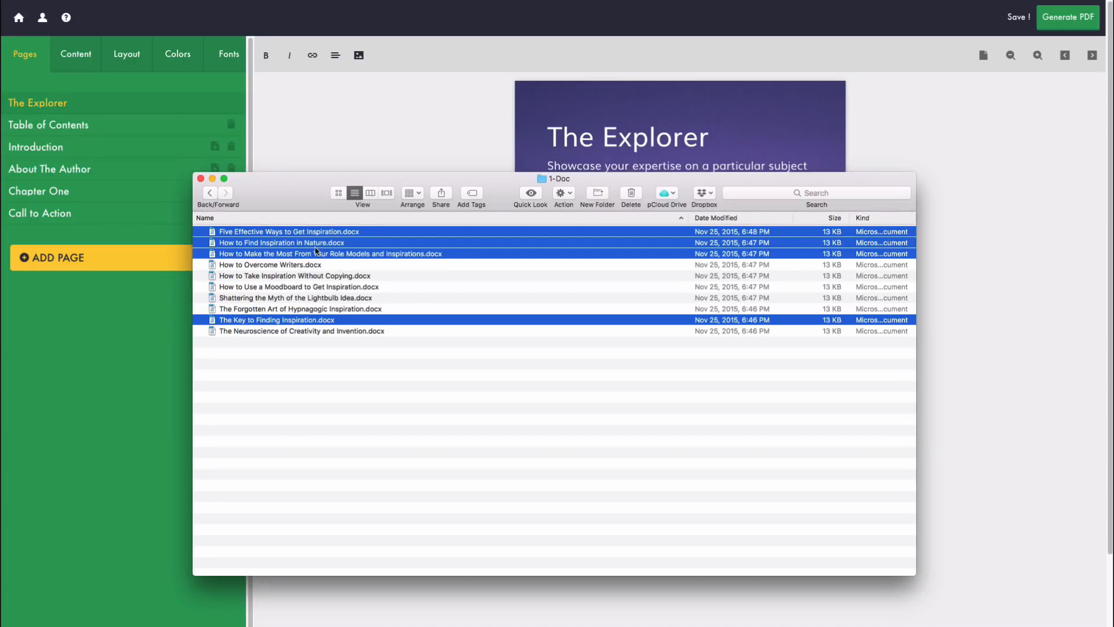
click(331, 129)
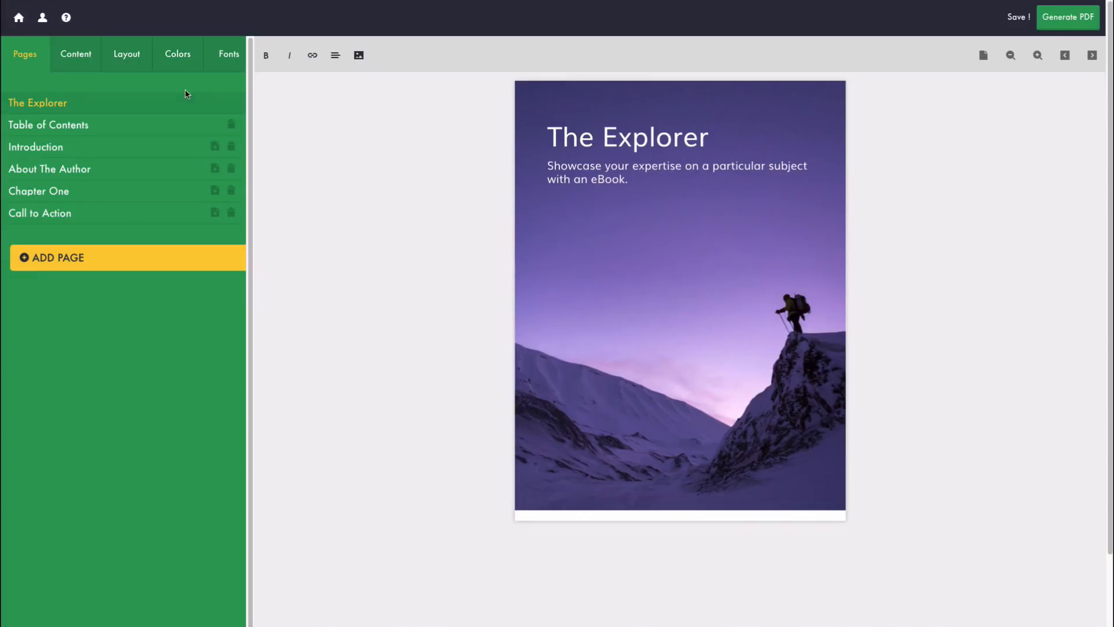
Step: Preview Table of Contents, Introduction, About The Author, Chapter One and Call to Action, then The Explorer cover
click(73, 127)
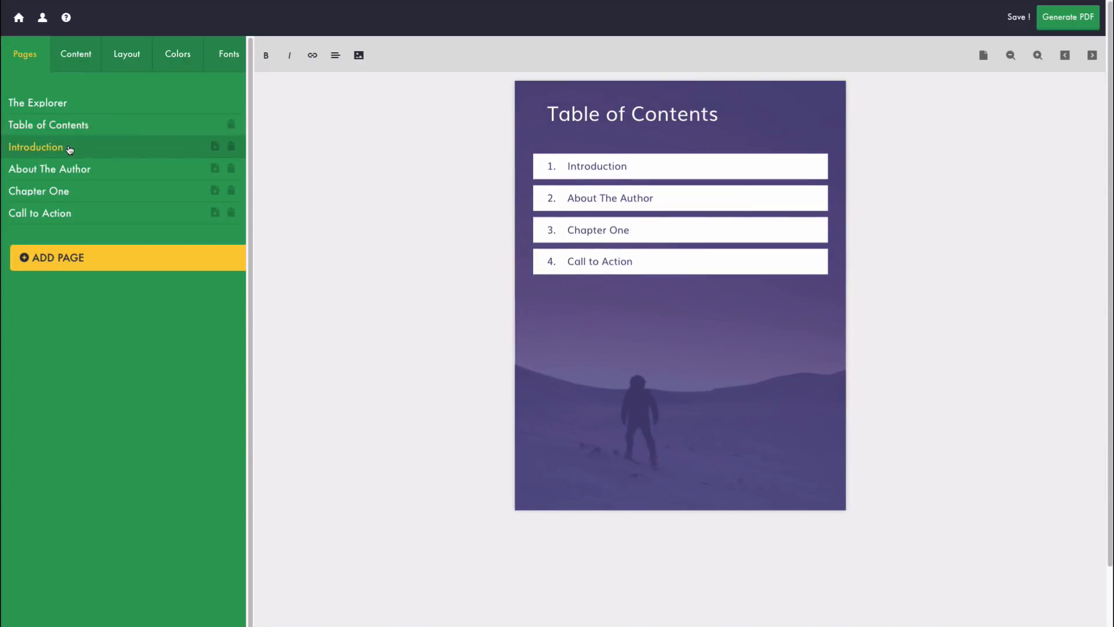
click(85, 152)
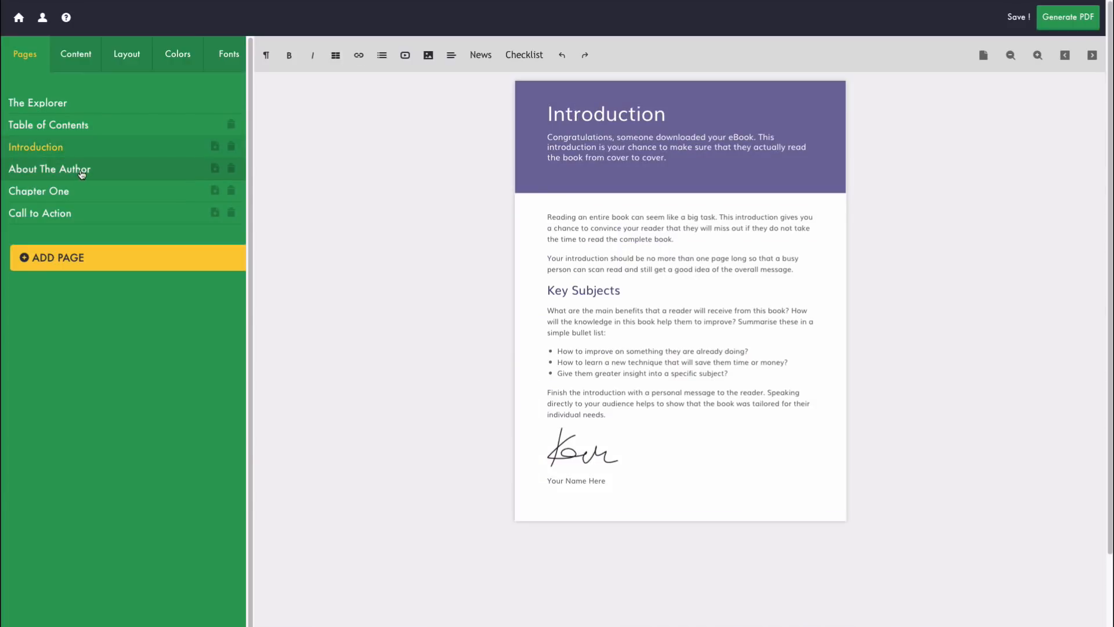
click(82, 173)
click(86, 197)
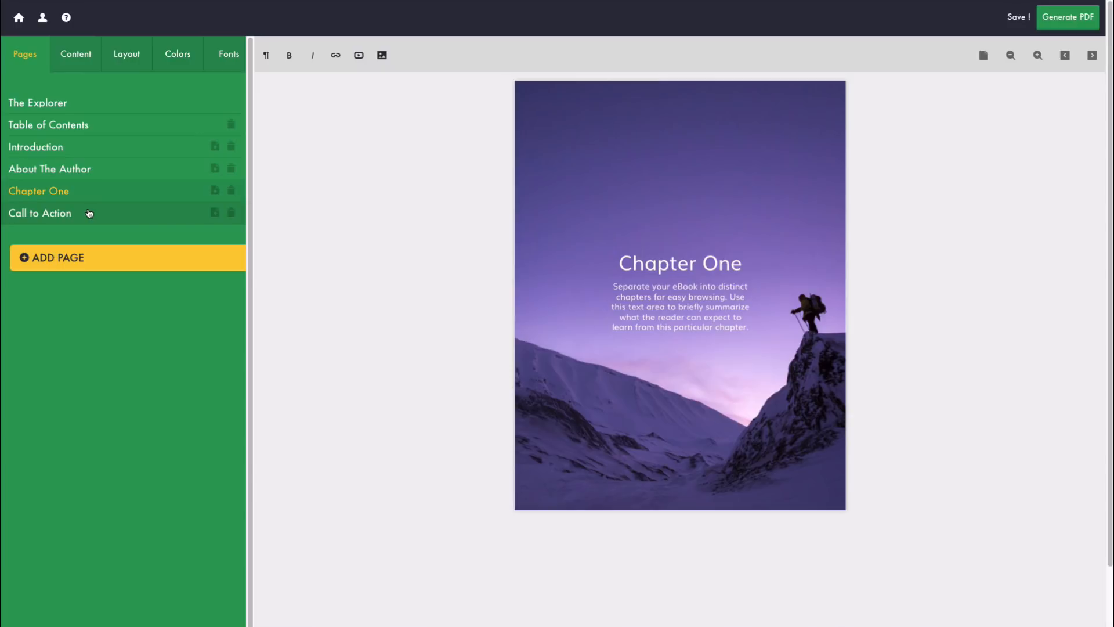
click(89, 215)
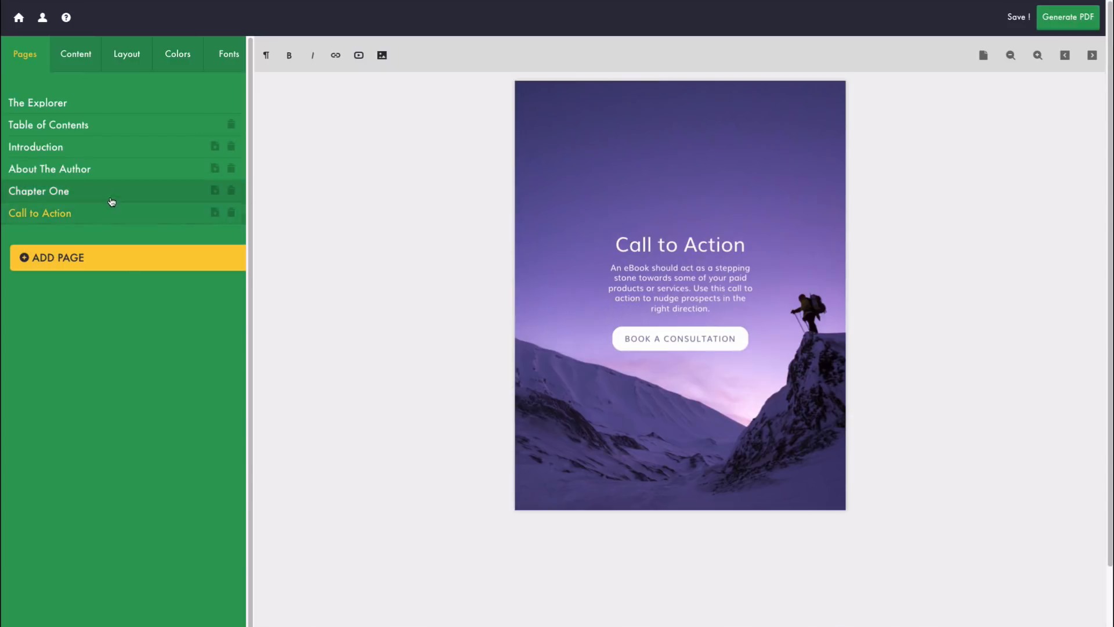
click(90, 105)
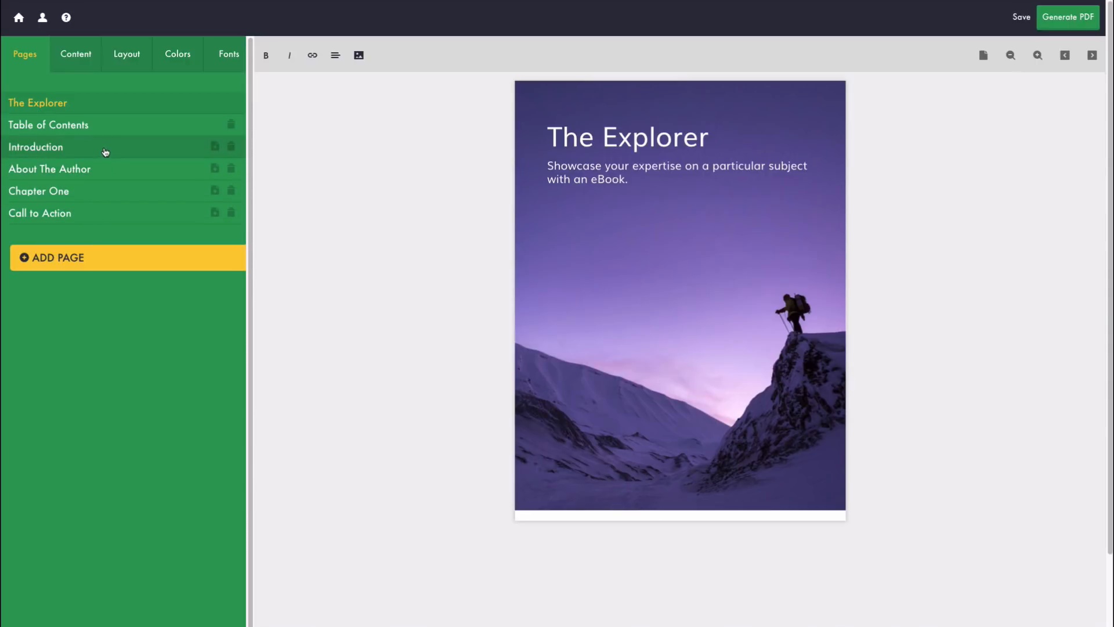
Step: Revisit Introduction, About The Author and Call to Action, then bring up the Add Page page-type choices
click(105, 151)
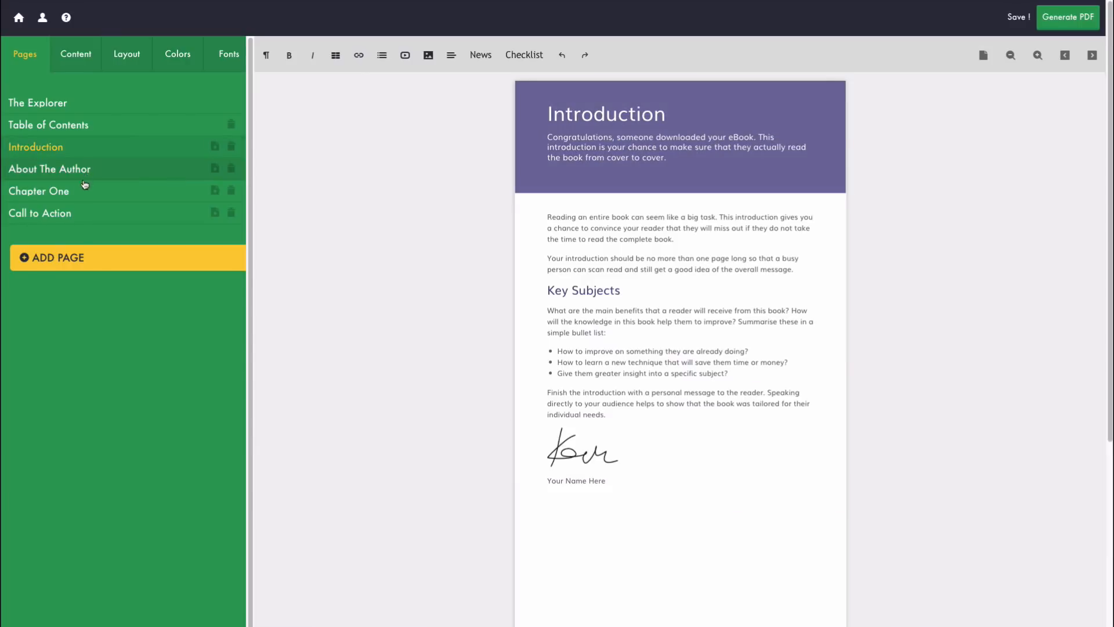
click(81, 172)
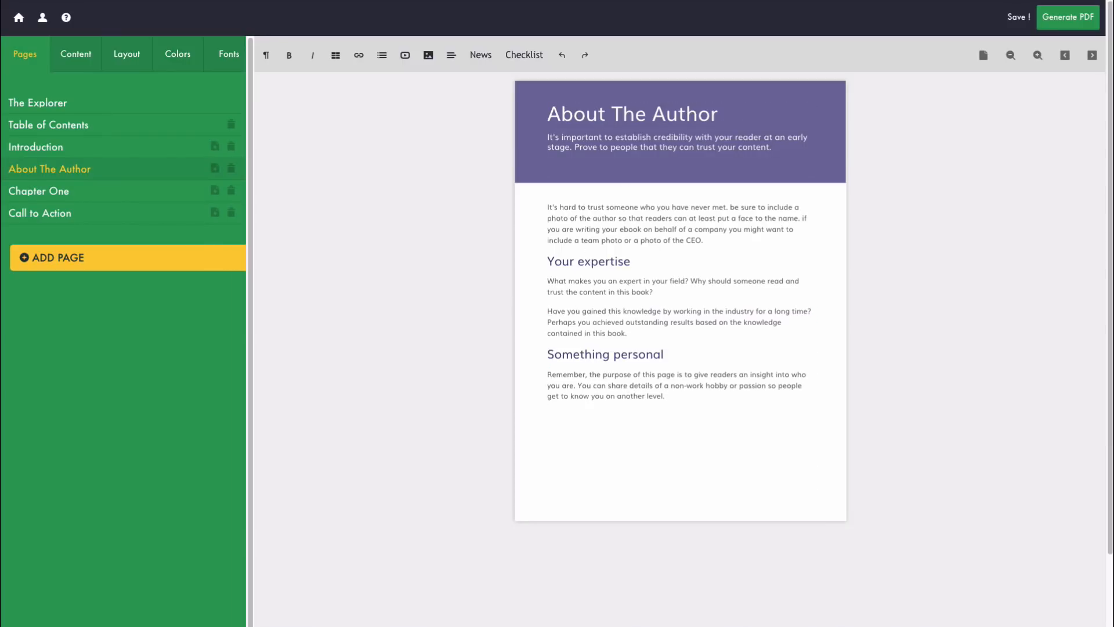
click(70, 214)
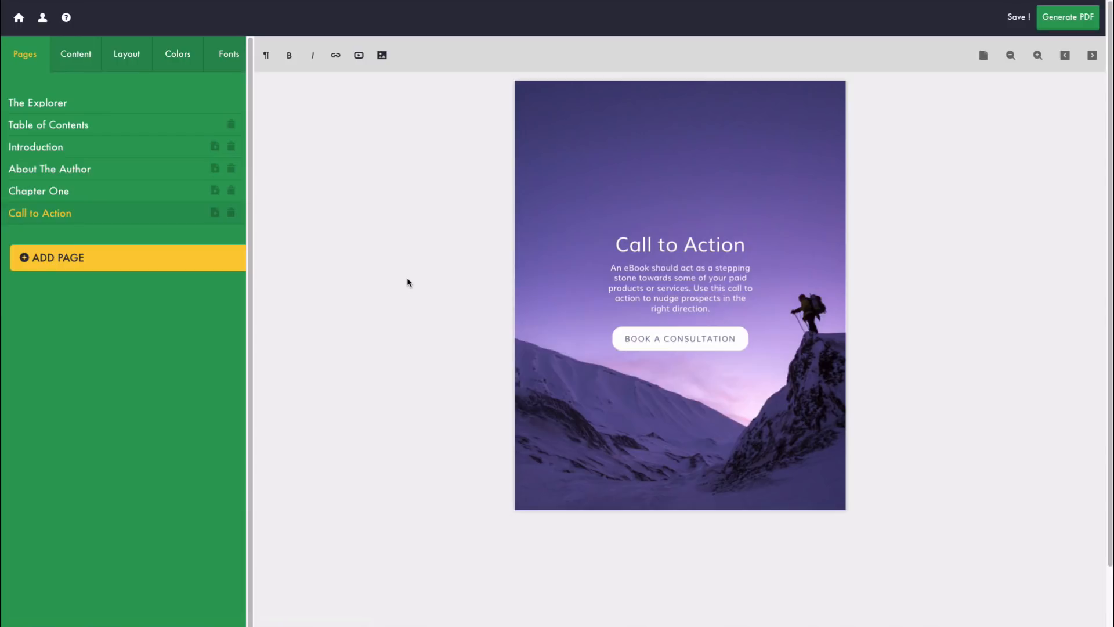
click(65, 261)
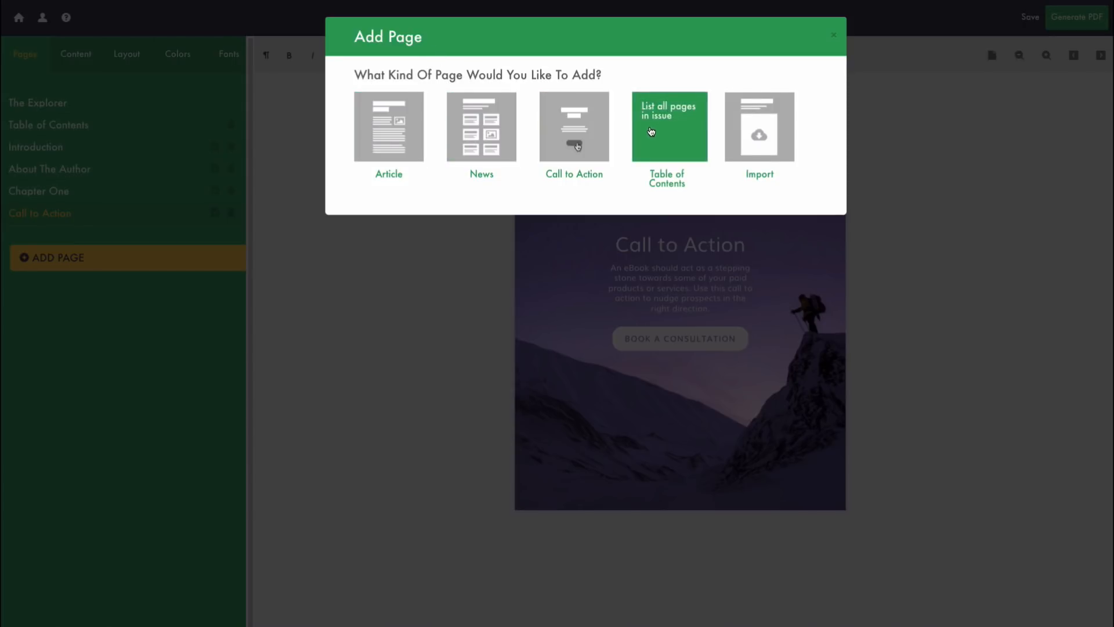
Step: Create a new Article page named 'The Key To Finding Inspiration'
click(388, 123)
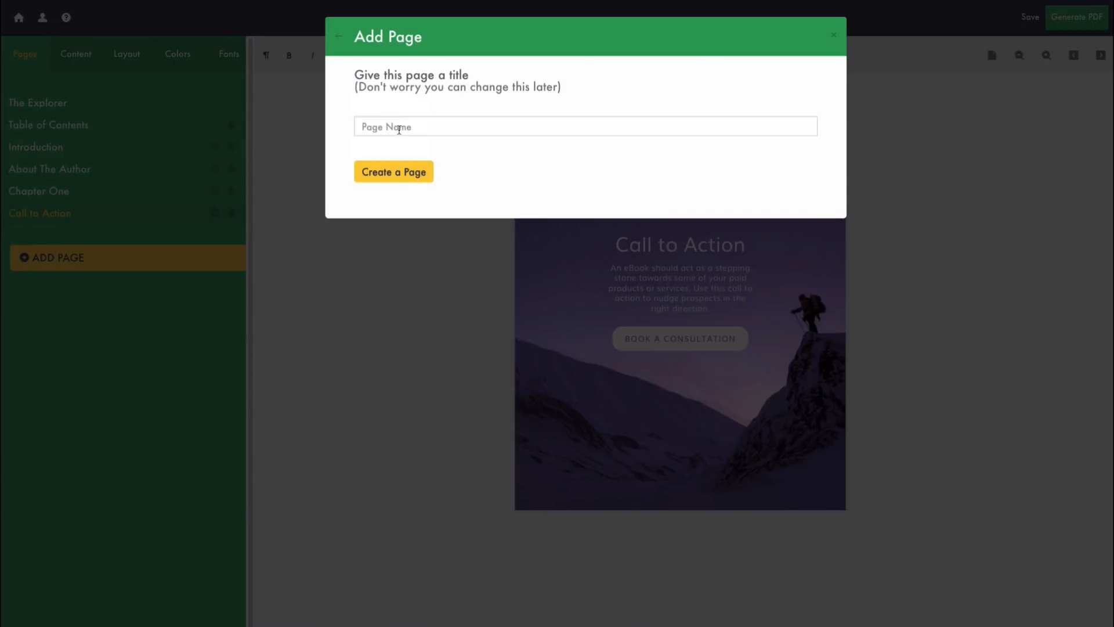
click(400, 125)
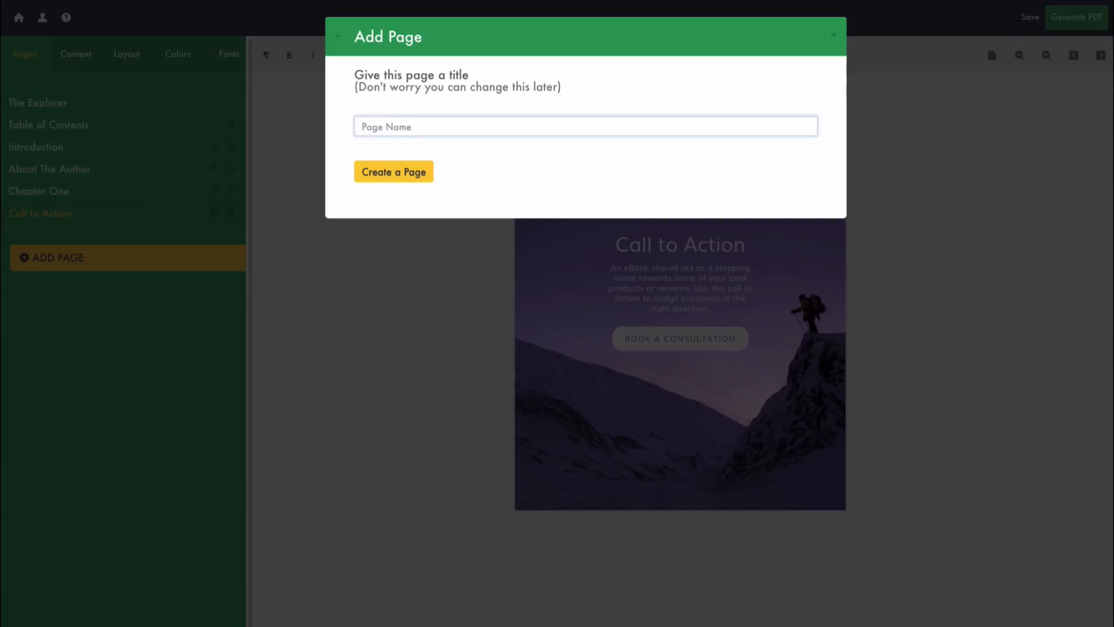
key(super+Tab)
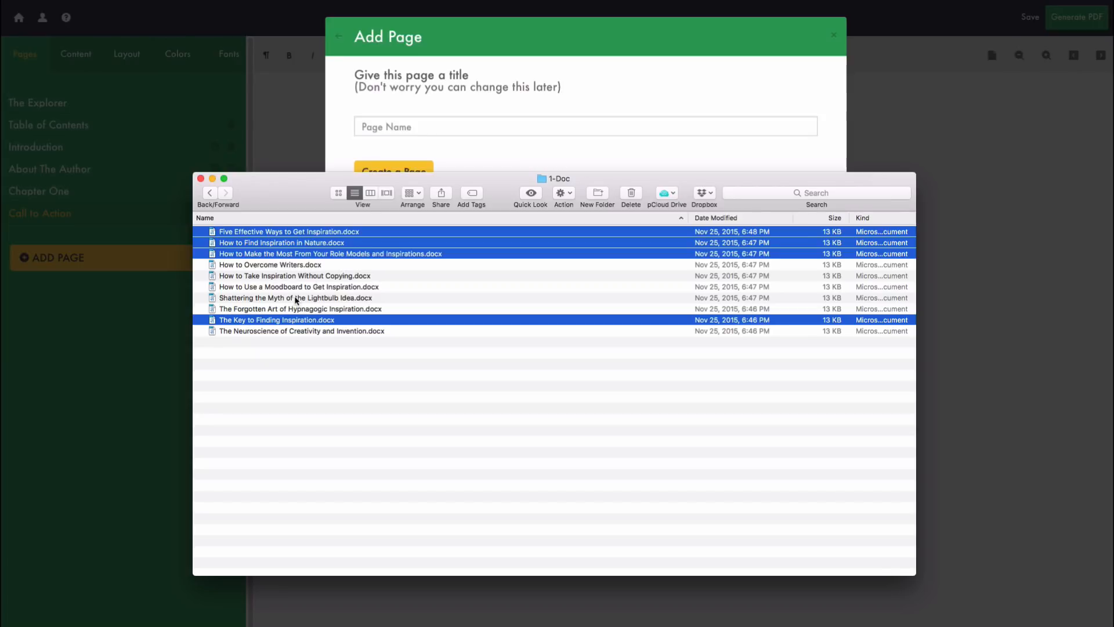
click(404, 126)
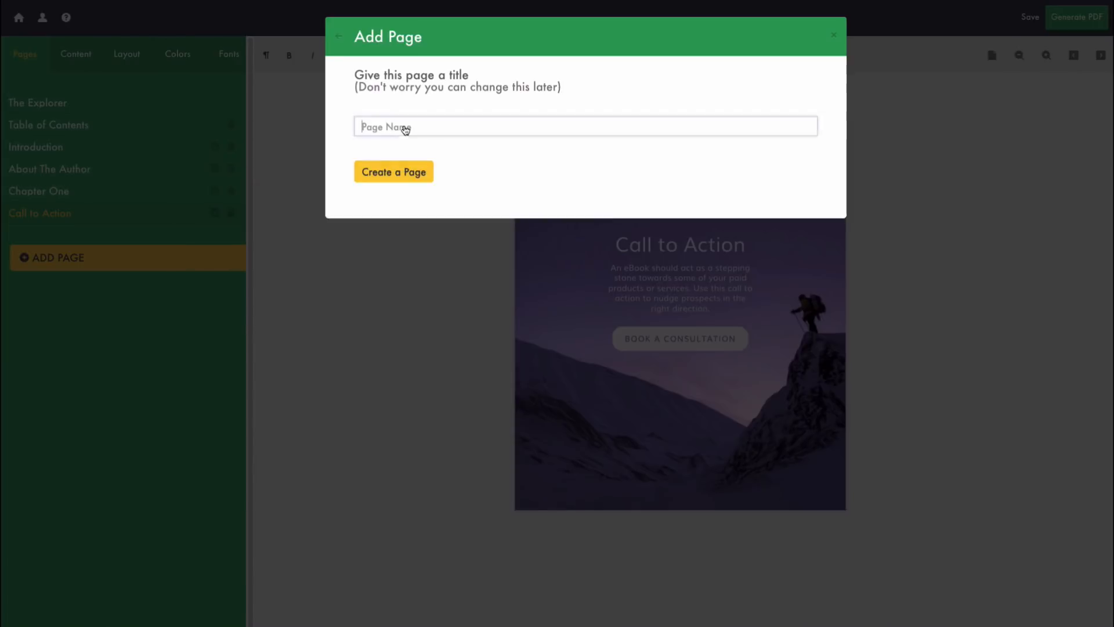
text(The Key To Finding Inspiration)
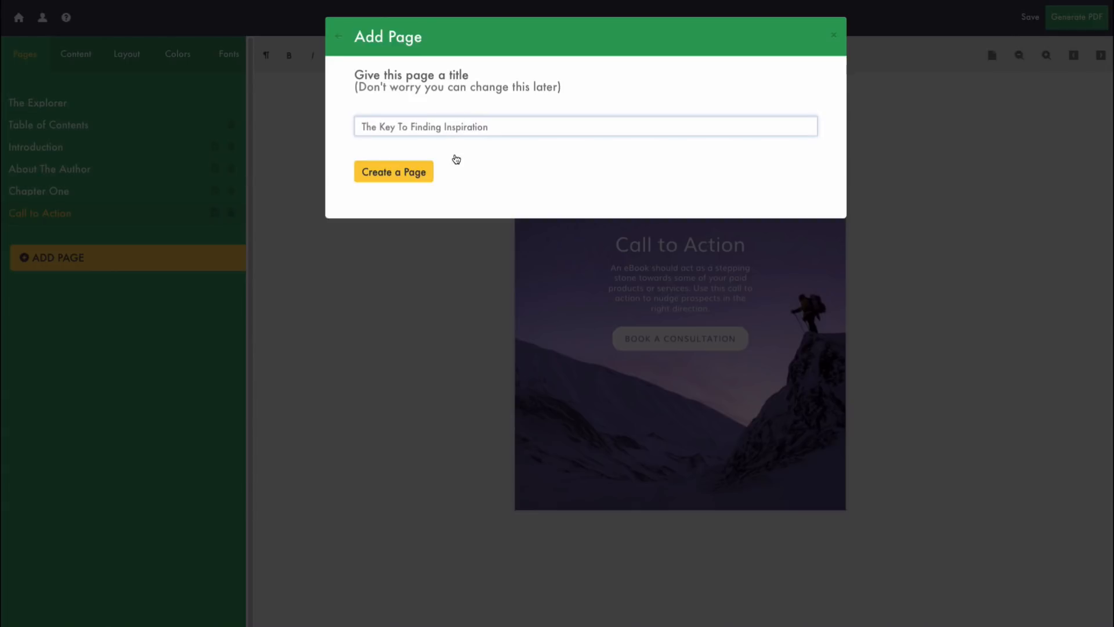
click(415, 173)
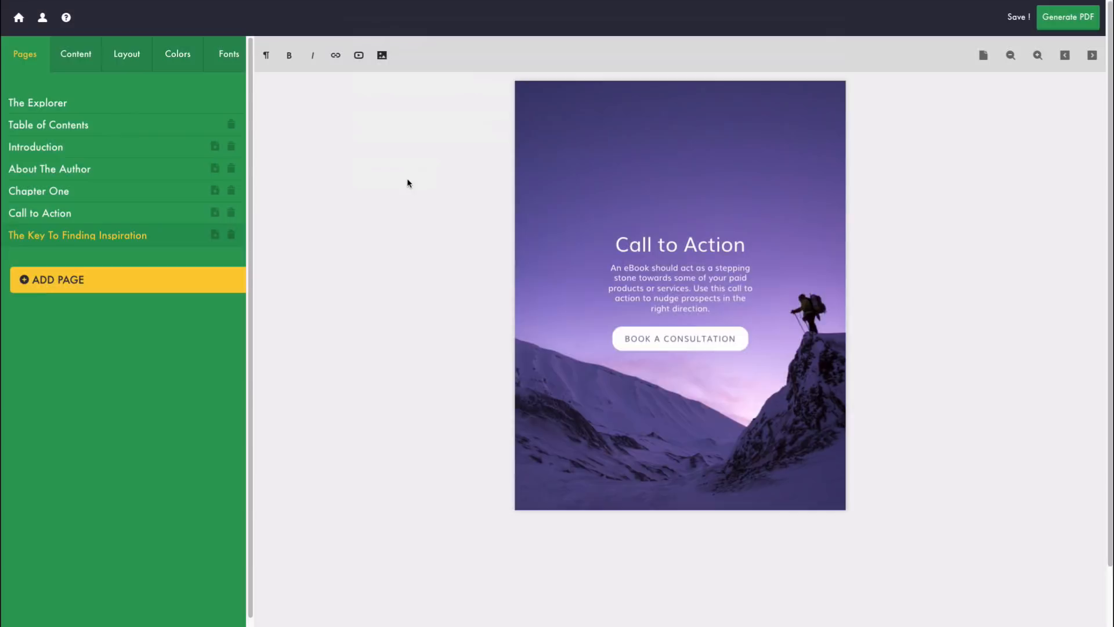
key(super+Tab)
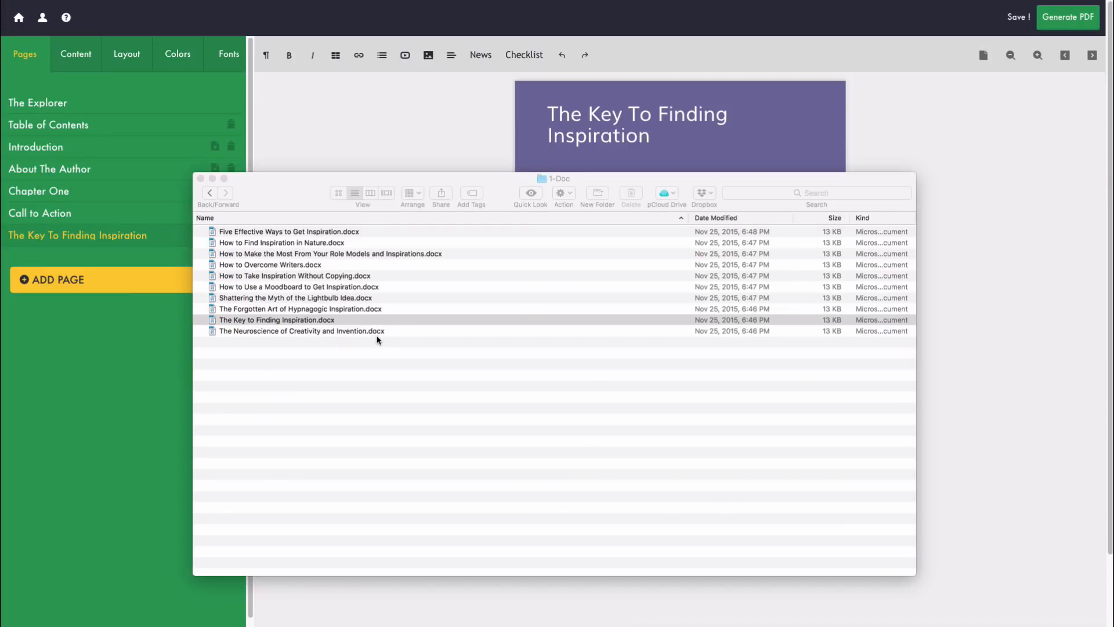
Step: Open The Key to Finding Inspiration.docx in Word and select its entire text to copy
click(312, 320)
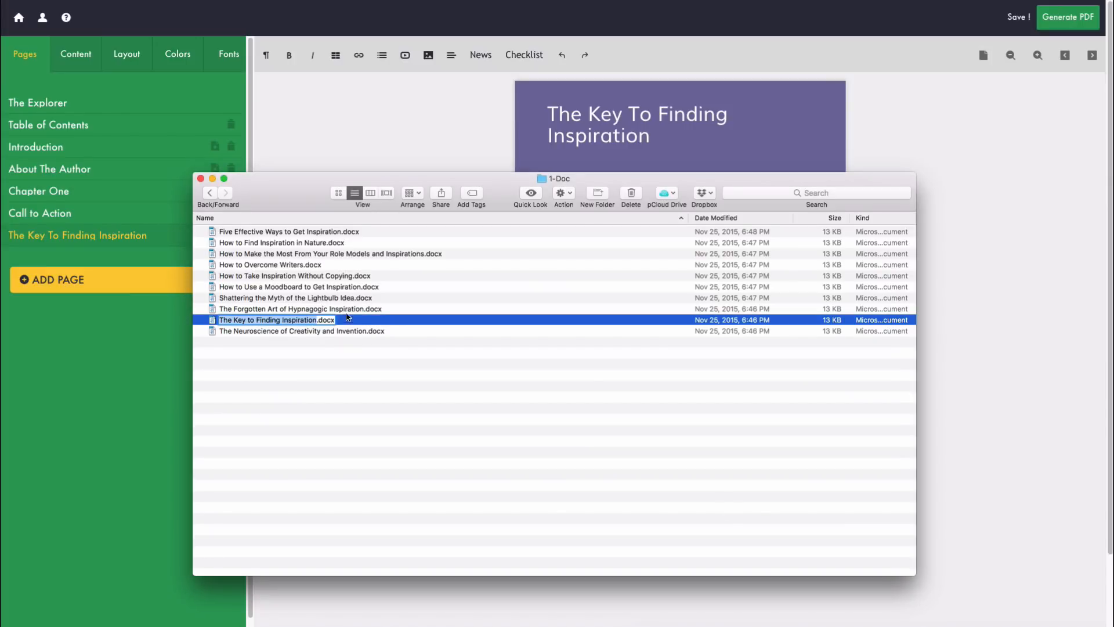
click(336, 340)
double_click(308, 320)
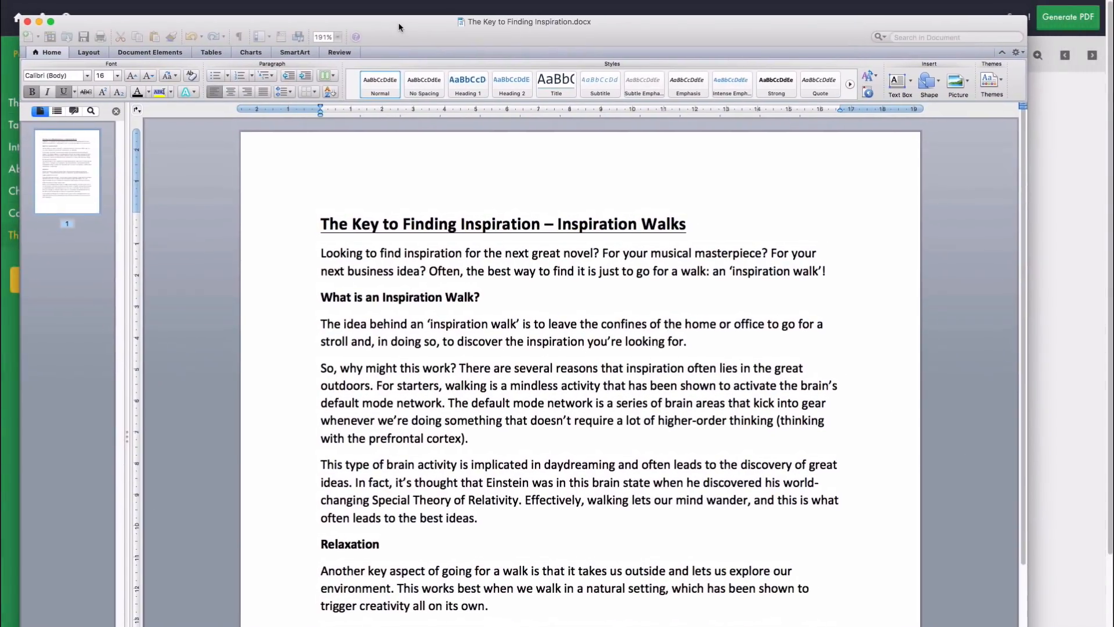
click(366, 253)
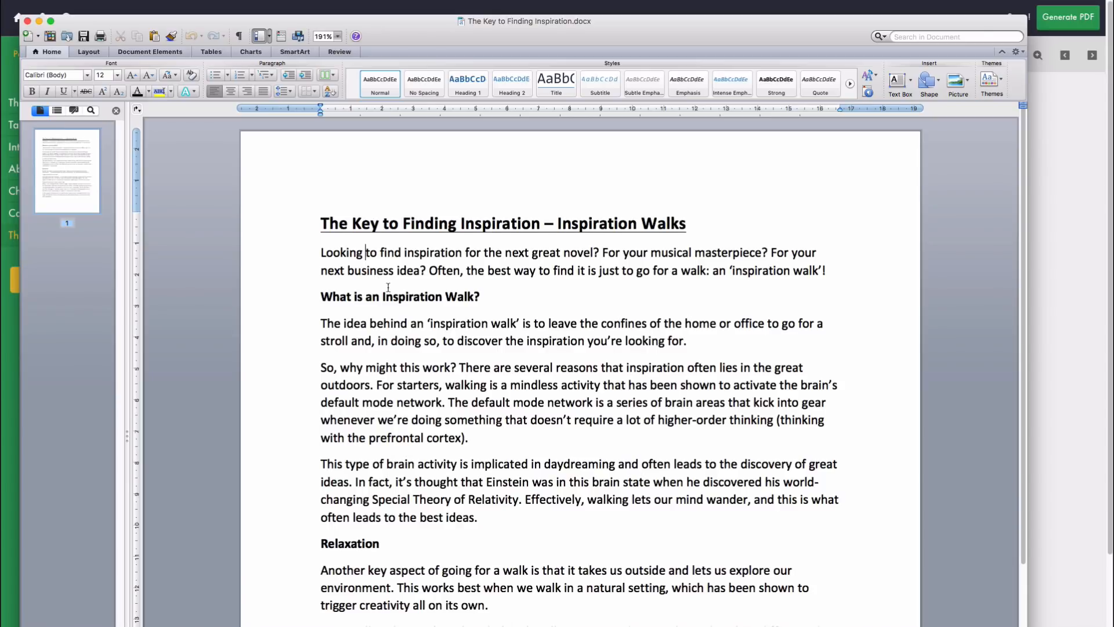
scroll(389, 287, down, 10)
scroll(400, 279, up, 10)
key(super+a)
key(super+c)
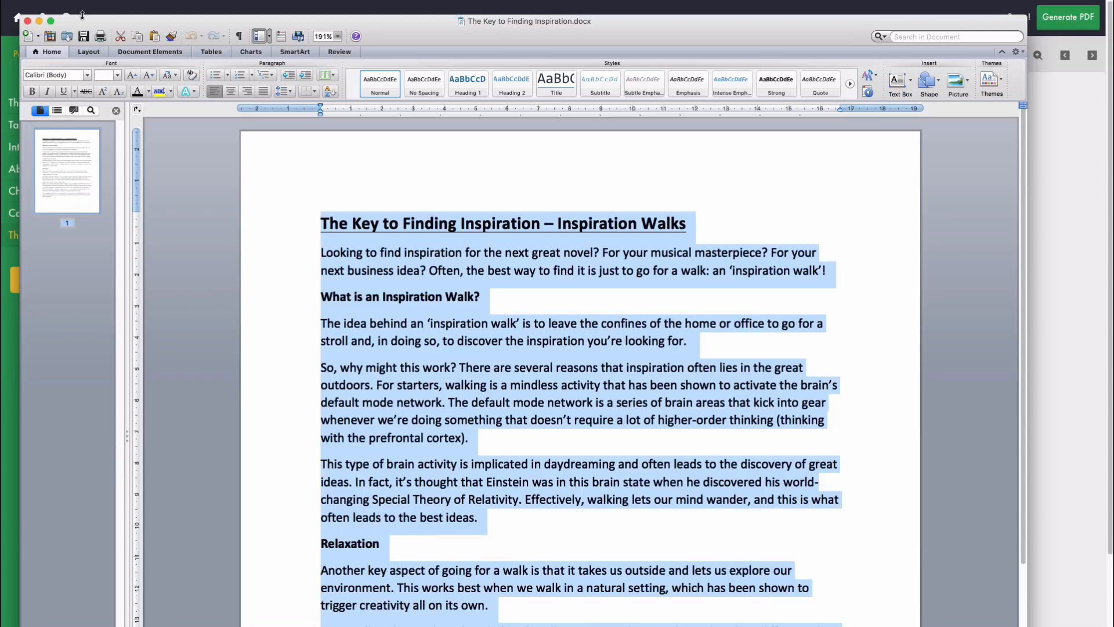
click(129, 6)
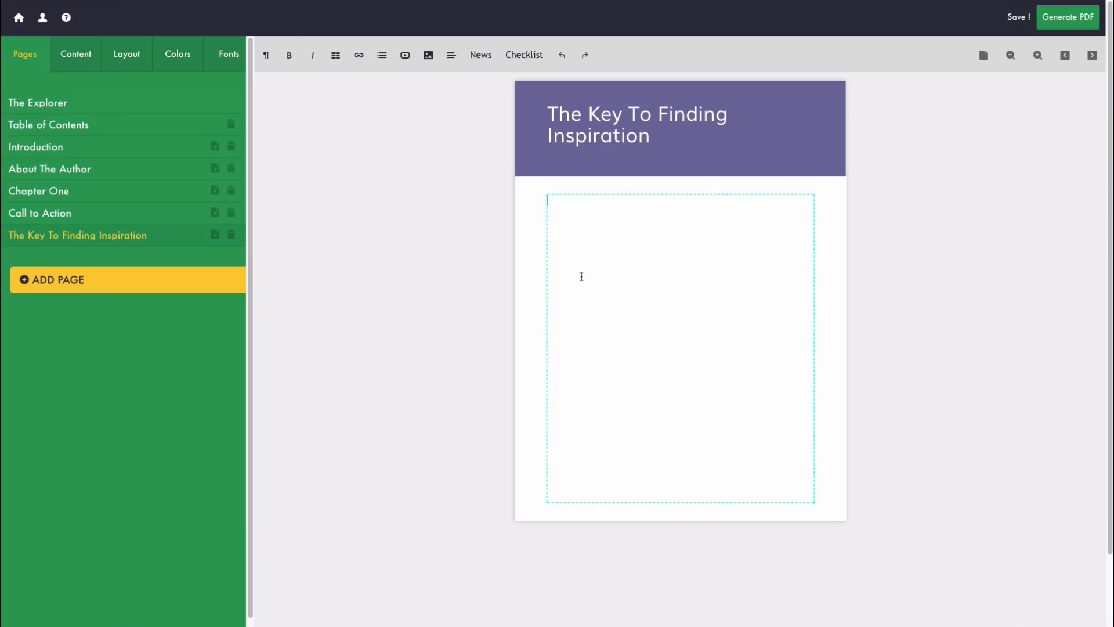
Step: Paste the Word article into the page body and delete its duplicated title line
click(632, 229)
key(super+v)
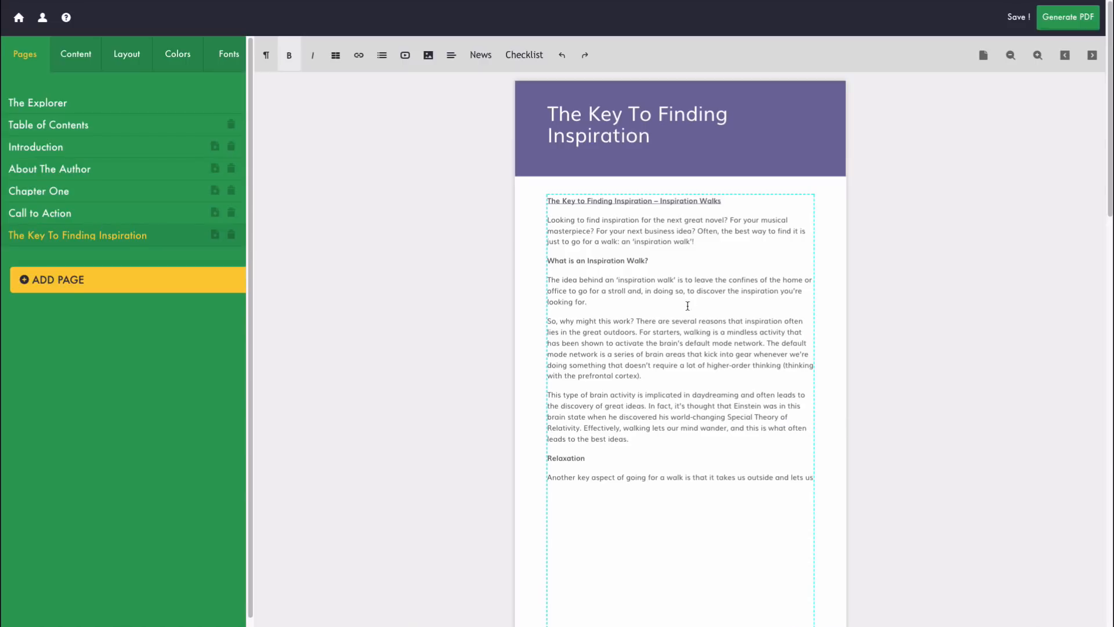
drag(726, 203, 534, 197)
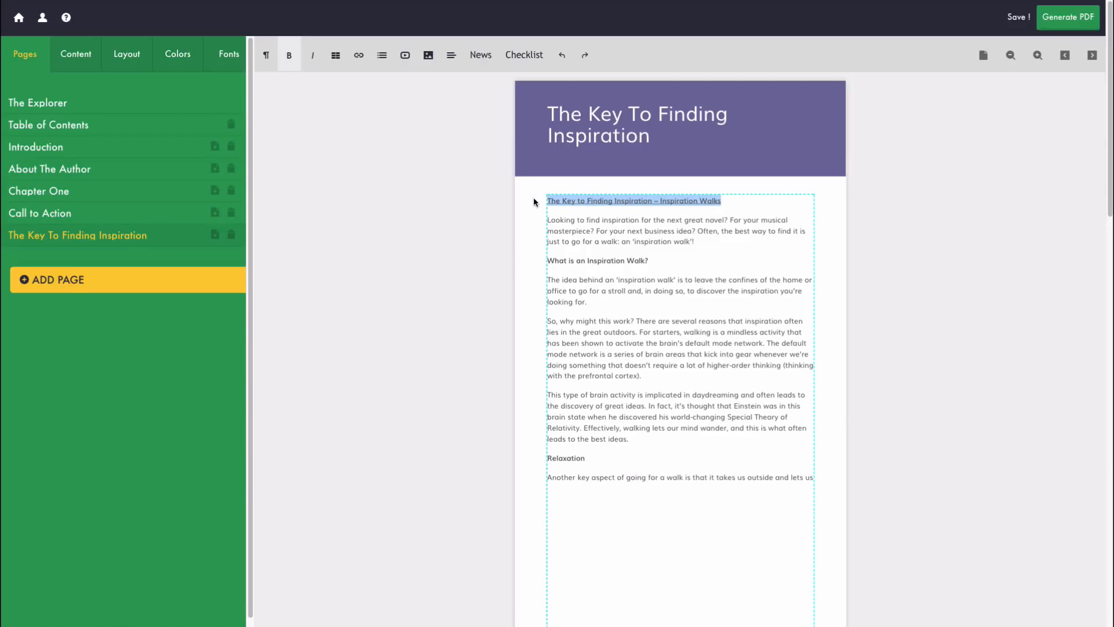
key(BackSpace)
key(Delete)
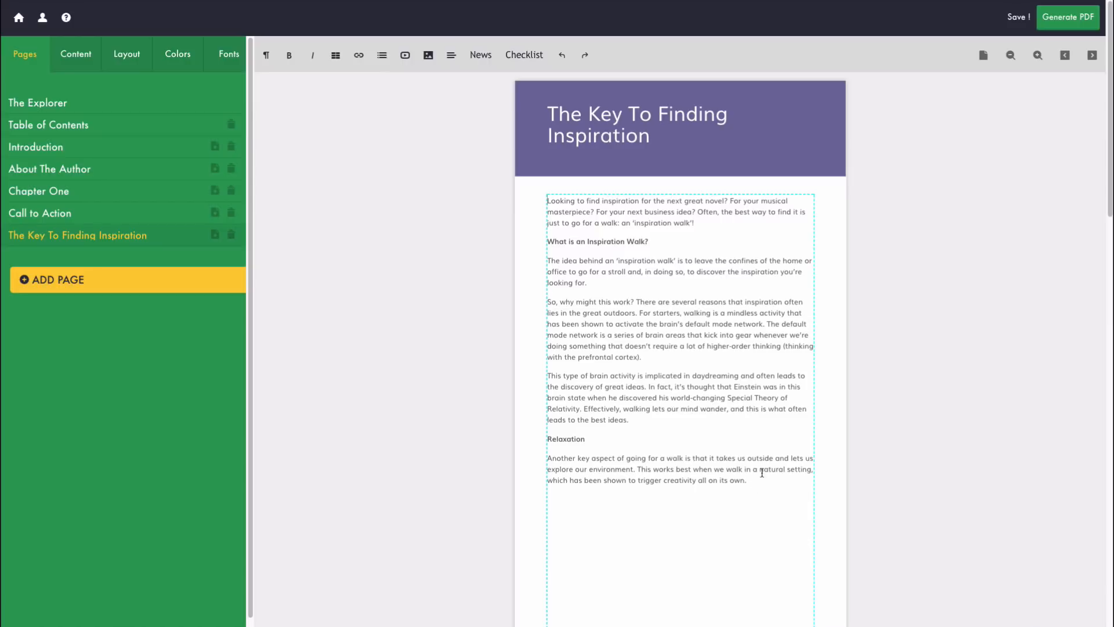
Step: Scroll through the pasted article to check it runs across two pages
scroll(766, 473, down, 5)
scroll(769, 472, up, 3)
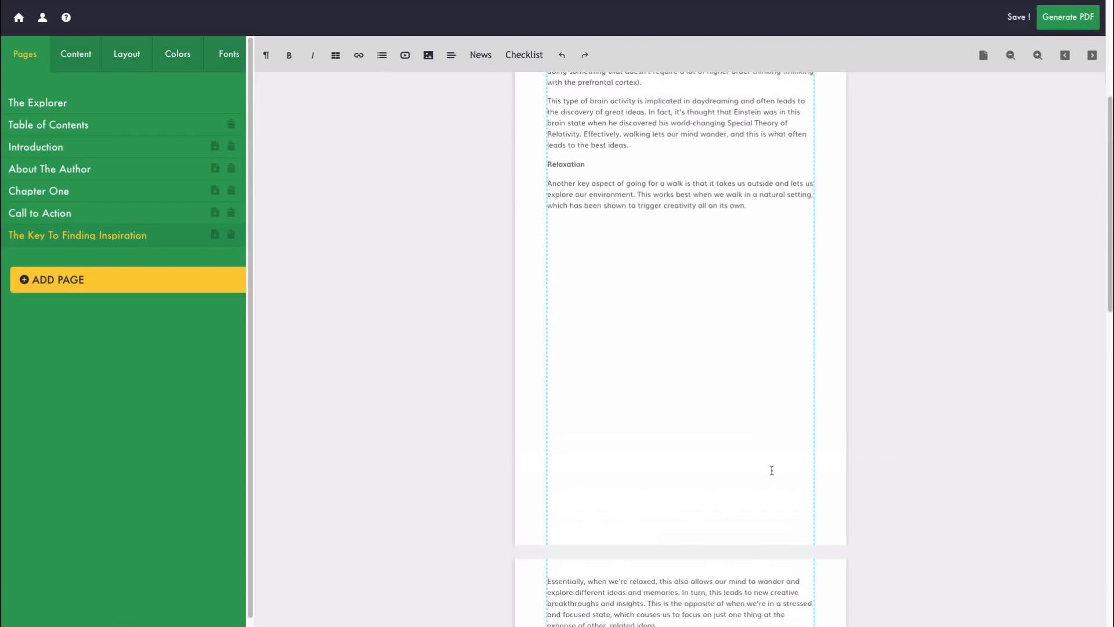
scroll(772, 471, down, 2)
scroll(950, 412, up, 2)
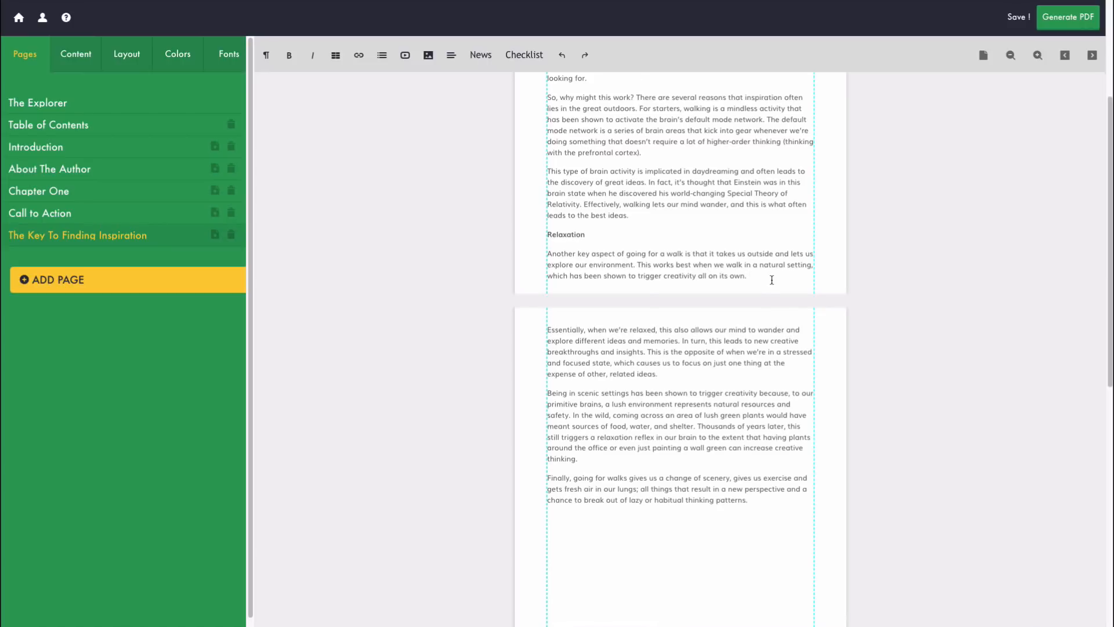
scroll(927, 306, down, 6)
scroll(925, 309, up, 5)
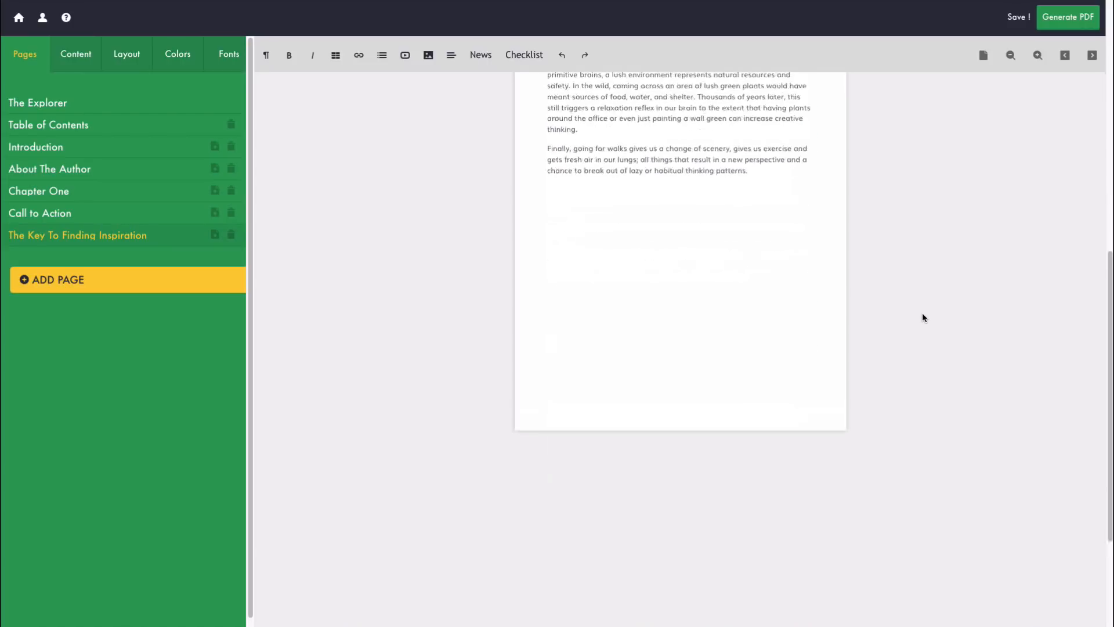
scroll(707, 359, up, 5)
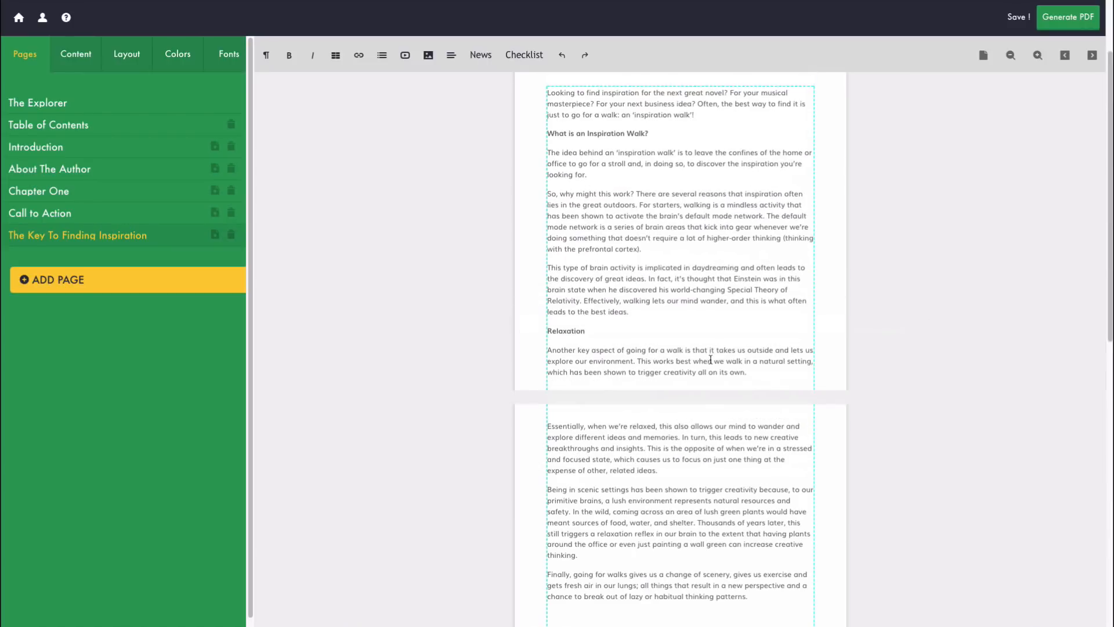
scroll(908, 334, down, 3)
scroll(940, 328, down, 5)
scroll(927, 330, up, 6)
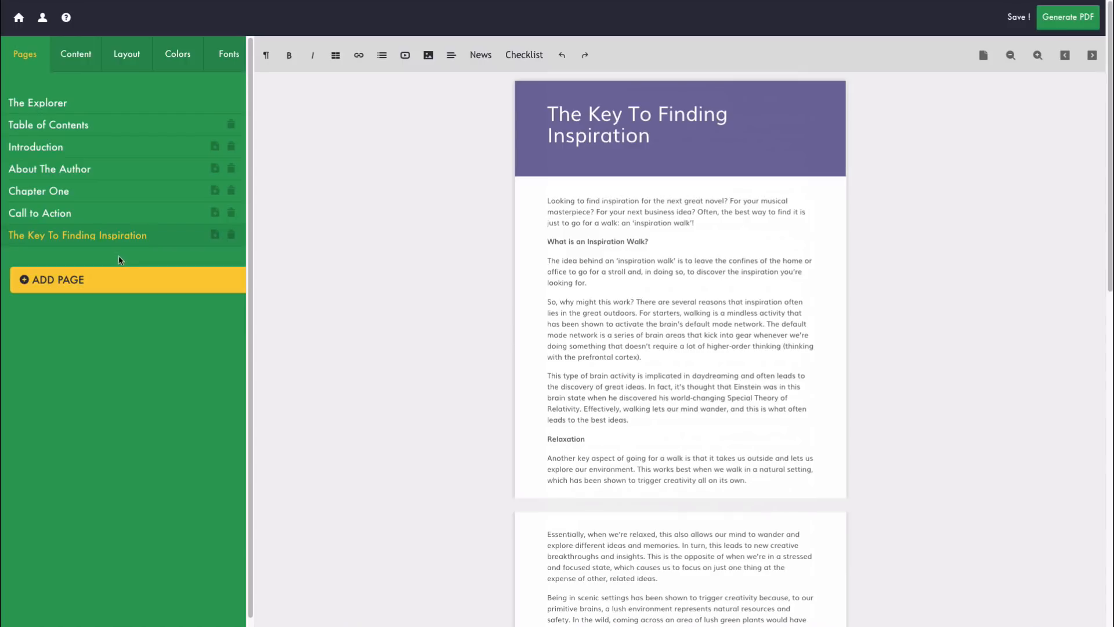
Step: Open Five Effective Ways to Get Inspiration.docx in Word and close The Key to Finding Inspiration
key(super+Tab)
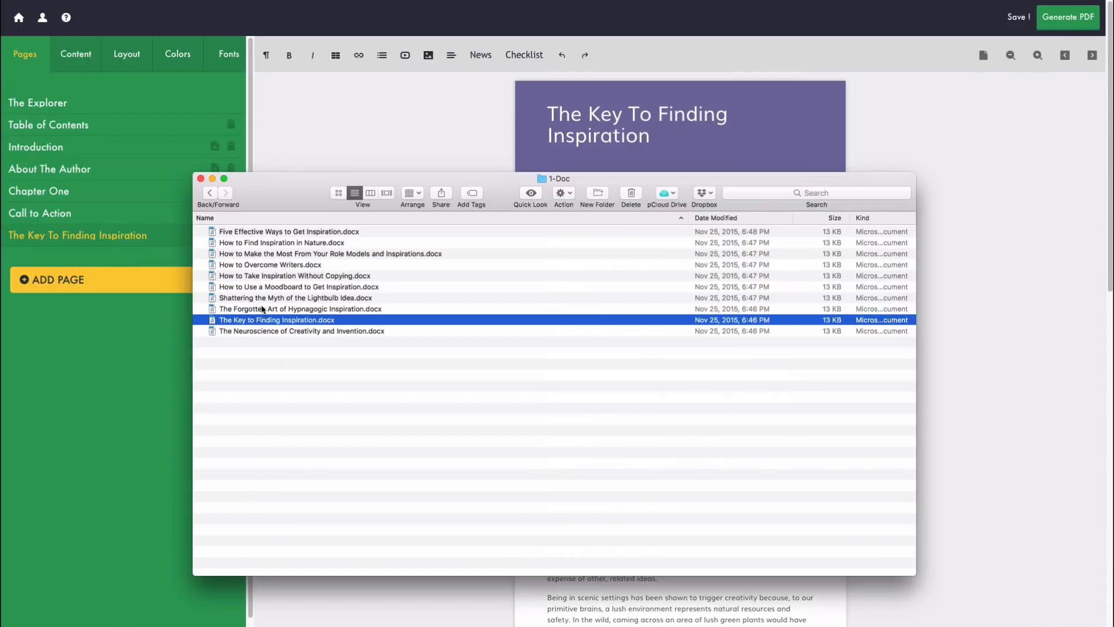
click(275, 232)
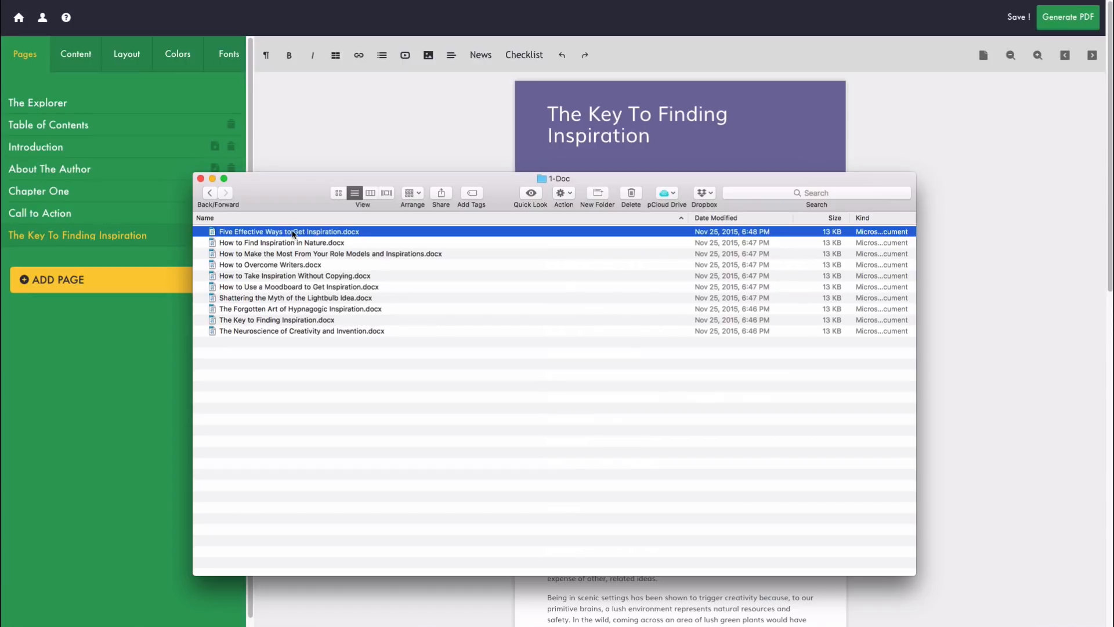
click(336, 231)
double_click(371, 234)
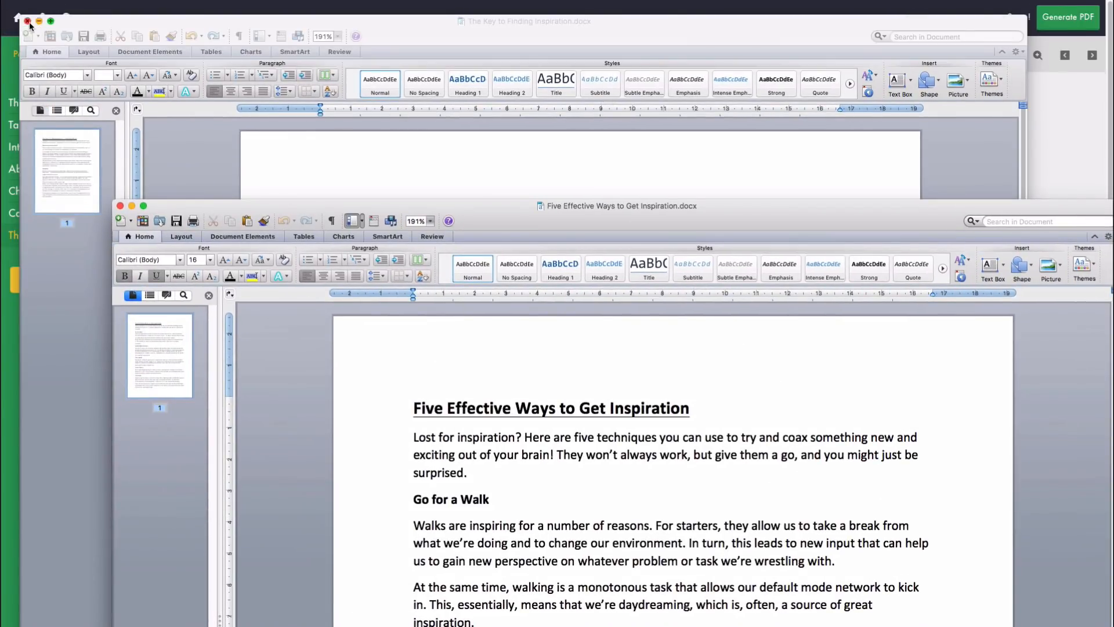
click(27, 22)
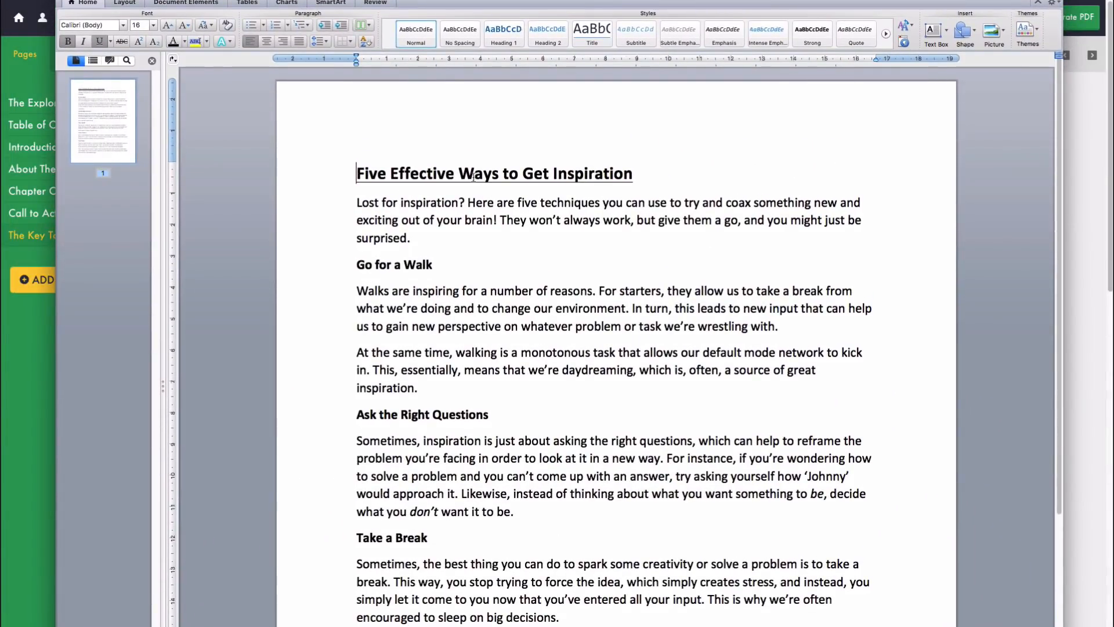
Step: Copy the new document's title heading and start adding another ebook page
drag(631, 172, 367, 176)
key(ctrl+c)
click(51, 320)
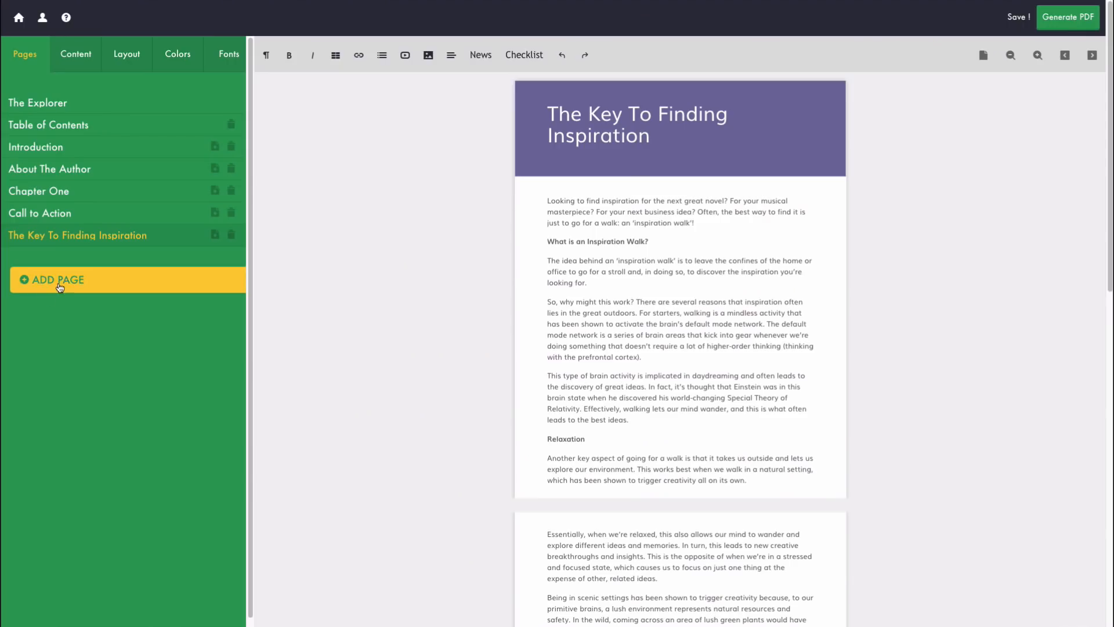
click(61, 281)
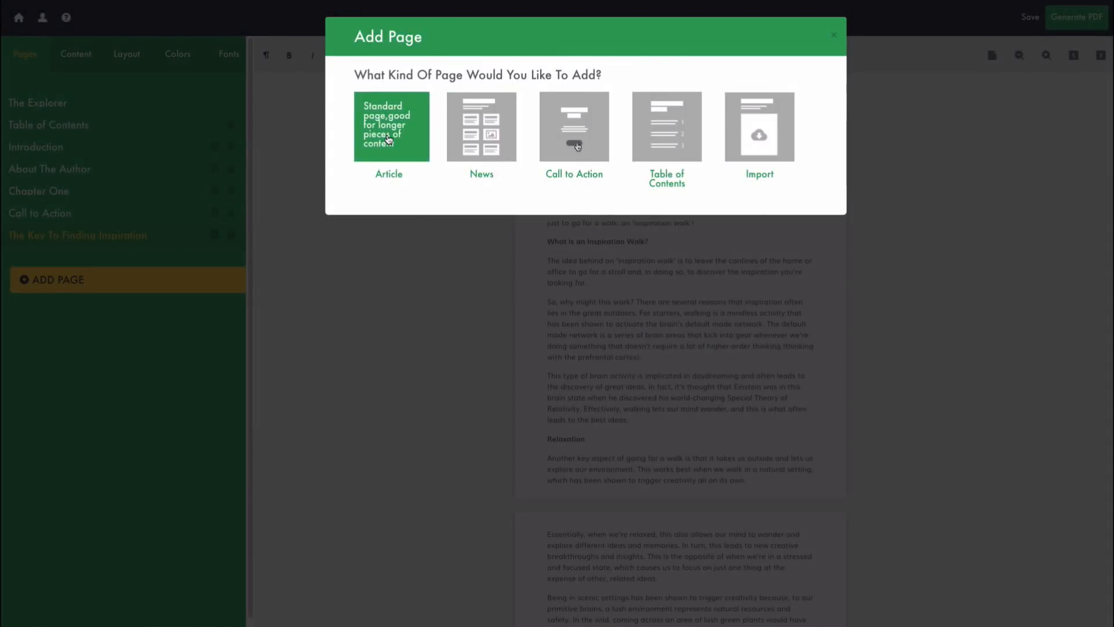
Step: Create an Article page titled 'Five Effective Ways to Get Inspiration' using the copied title
click(387, 145)
click(452, 128)
key(ctrl+v)
click(406, 171)
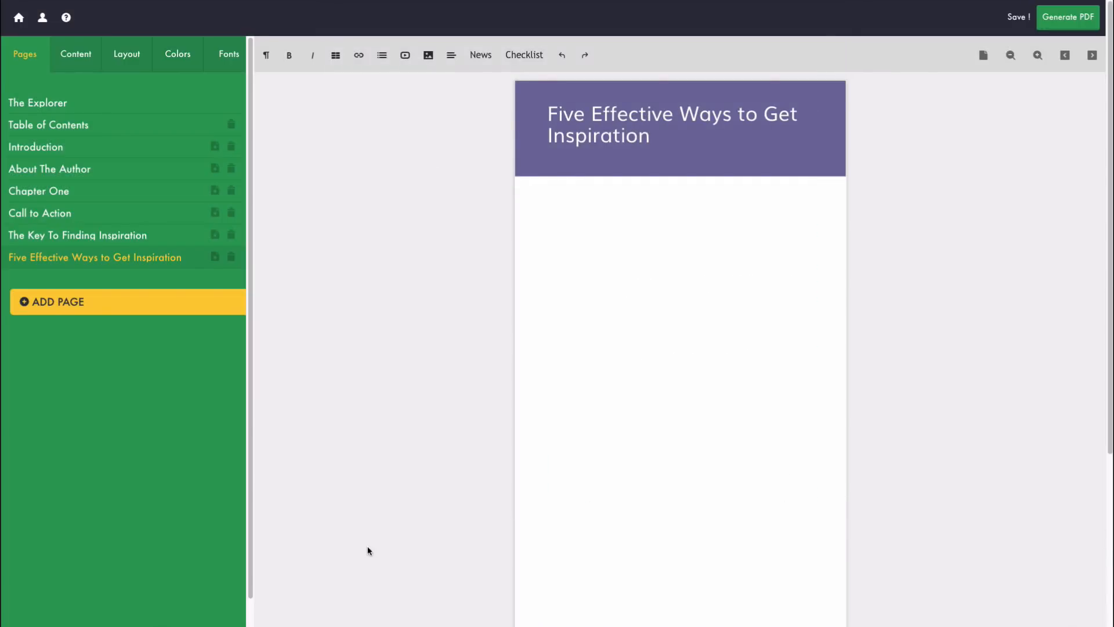
Step: Copy the Word article's body text and paste it into the new page's content area
key(super+Tab)
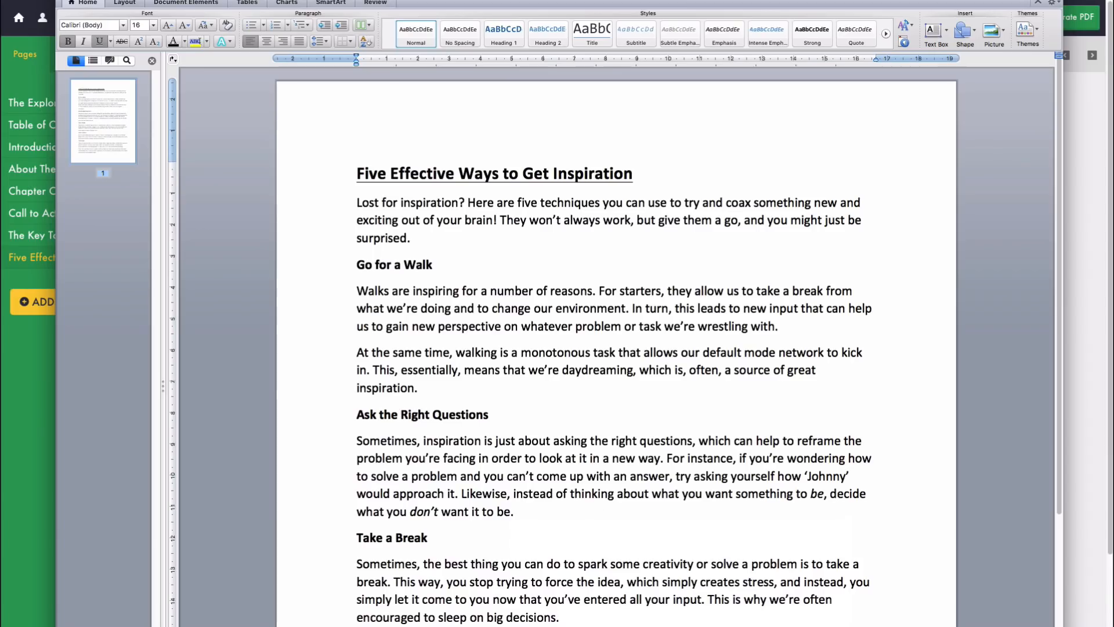
click(425, 217)
drag(357, 202, 441, 256)
scroll(692, 619, down, 5)
scroll(438, 232, up, 4)
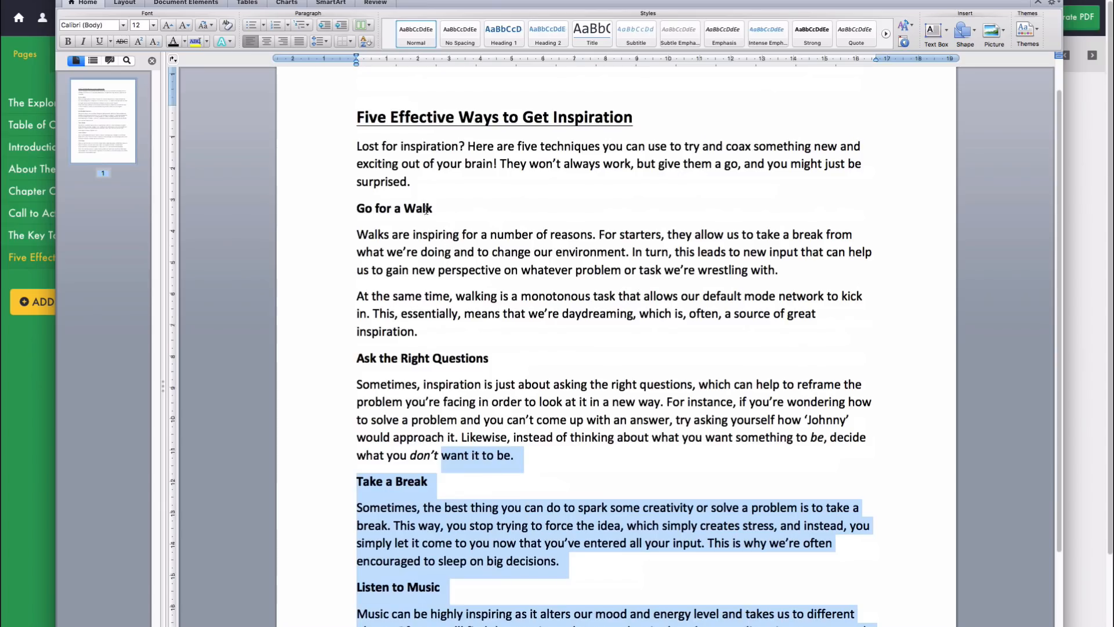
key(shift+Up)
key(shift+Up)
key(shift+Up)
key(shift+Up)
key(shift+Up)
key(shift+Up)
key(shift+Up)
key(shift+Up)
key(shift+Up)
key(shift+Up)
key(shift+Up)
key(shift+Up)
key(shift+Up)
key(shift+Up)
key(shift+Up)
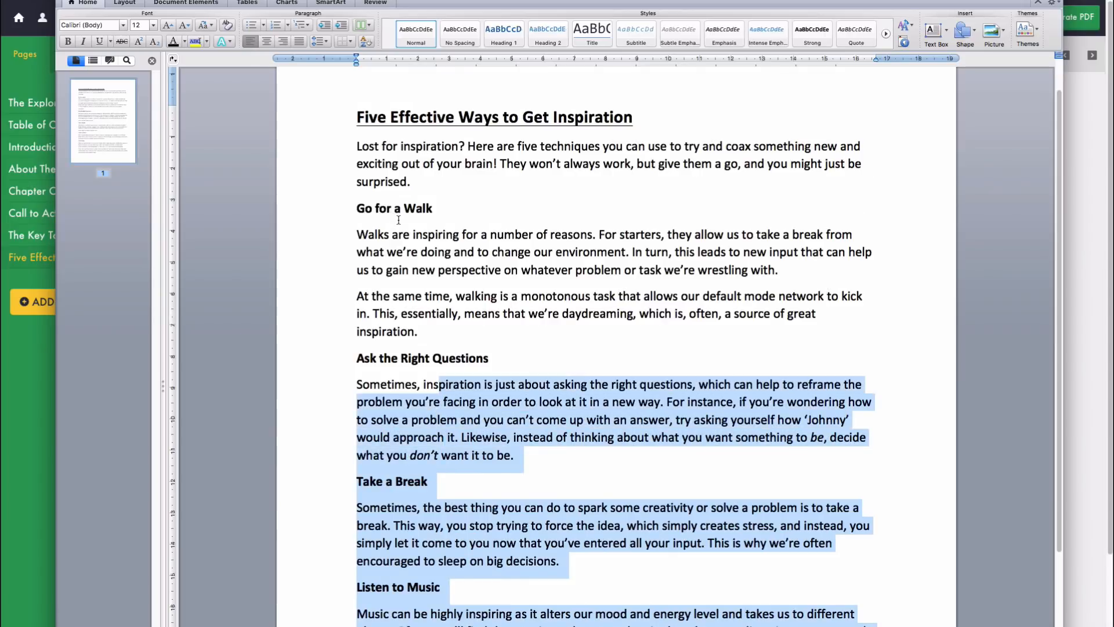
key(shift+Left)
key(shift+Left)
key(shift+Left)
key(shift+Left)
key(shift+Left)
key(shift+Left)
key(shift+Left)
key(shift+Left)
key(shift+Left)
key(shift+Left)
key(shift+Left)
key(shift+Left)
key(shift+Left)
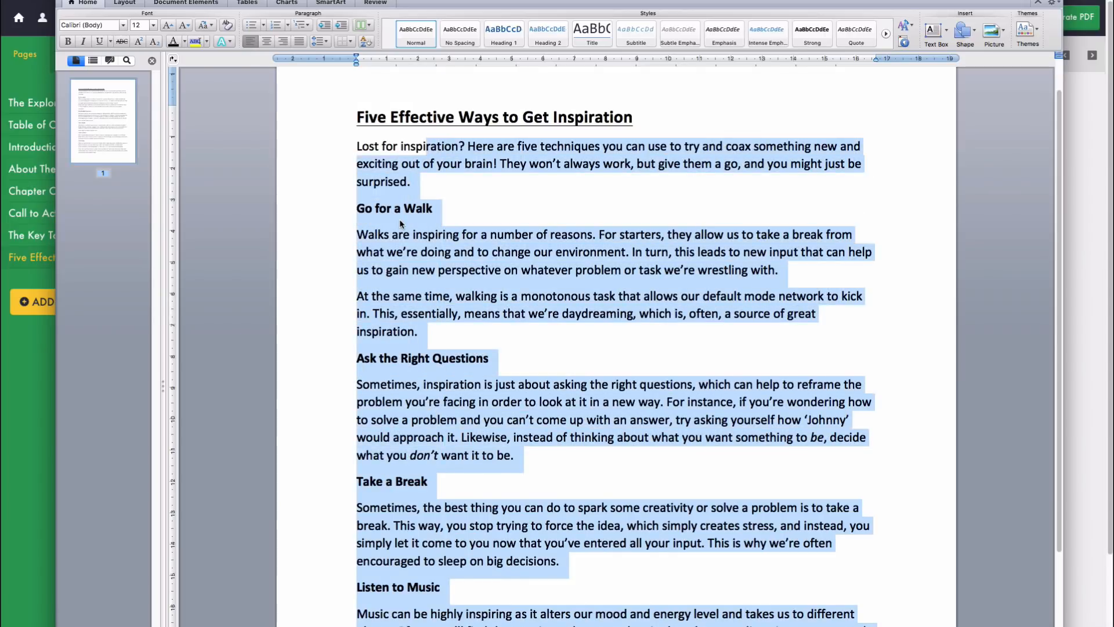
key(shift+Left)
key(shift+Left)
key(shift+Left)
key(ctrl+c)
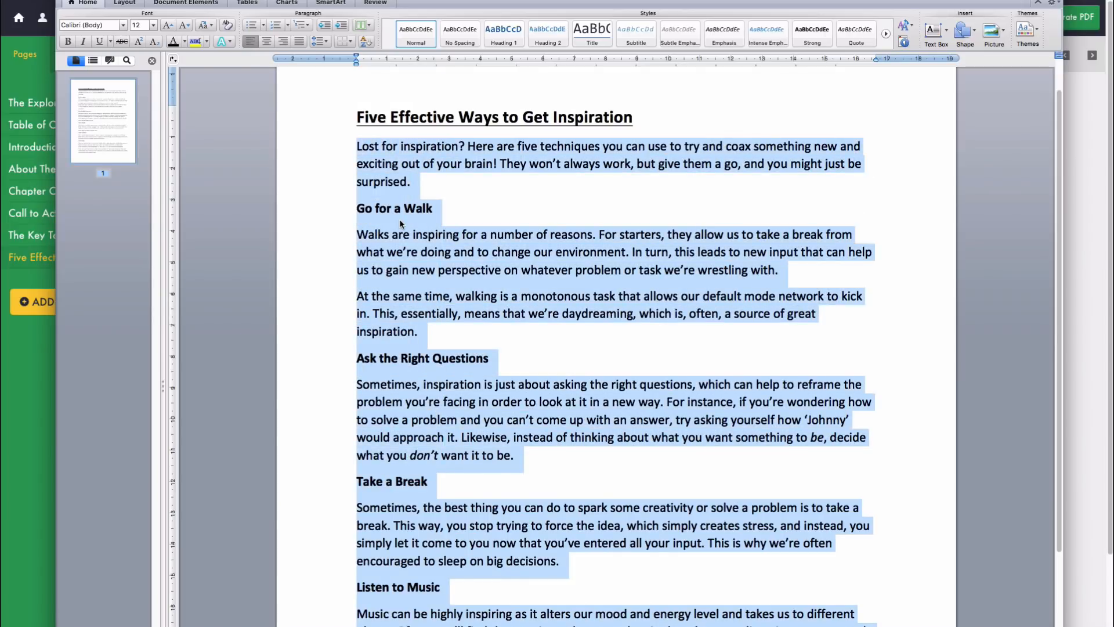
click(30, 405)
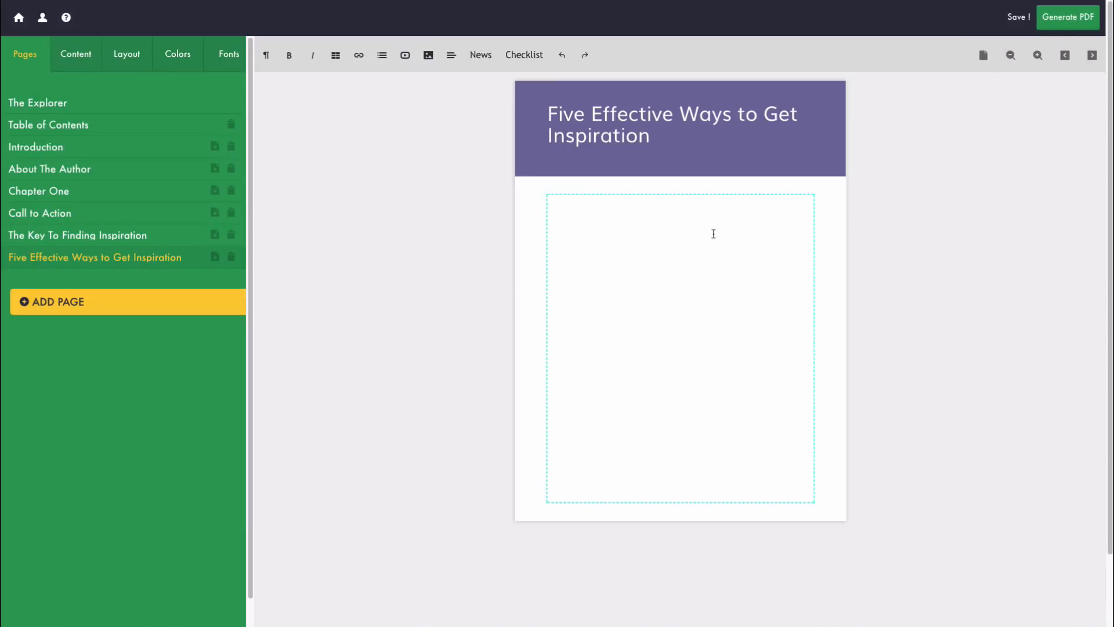
key(ctrl+v)
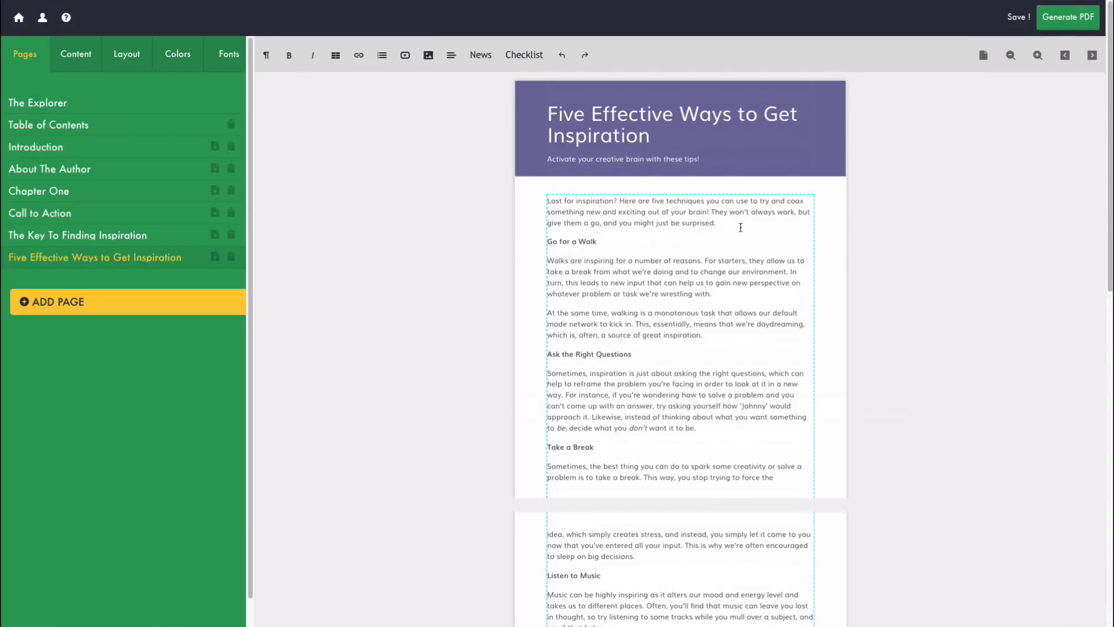
scroll(737, 229, down, 4)
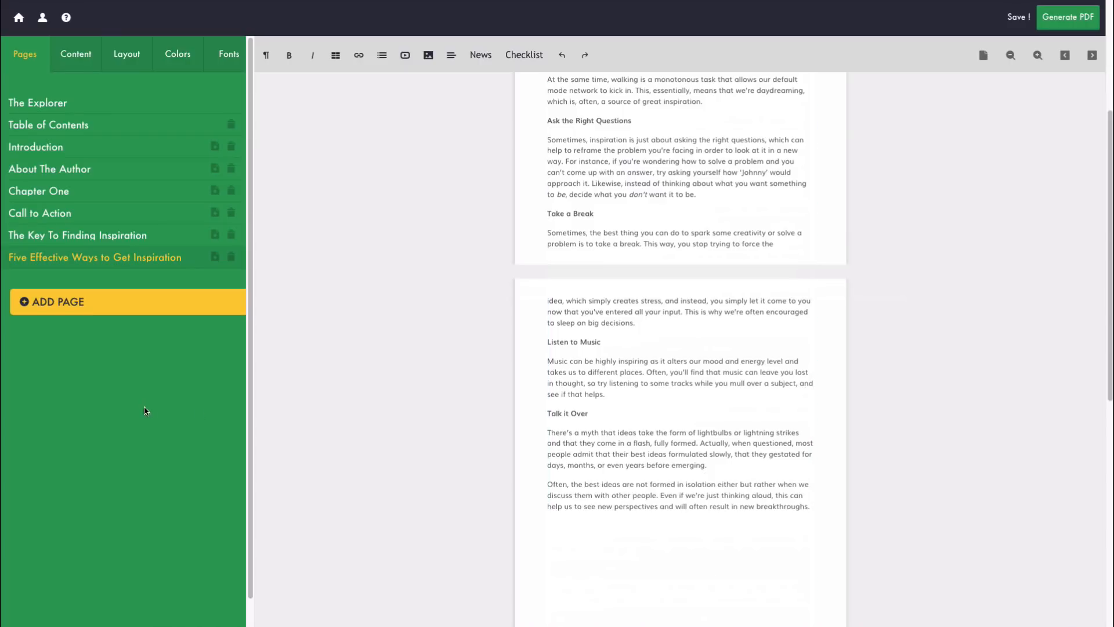
key(super+Tab)
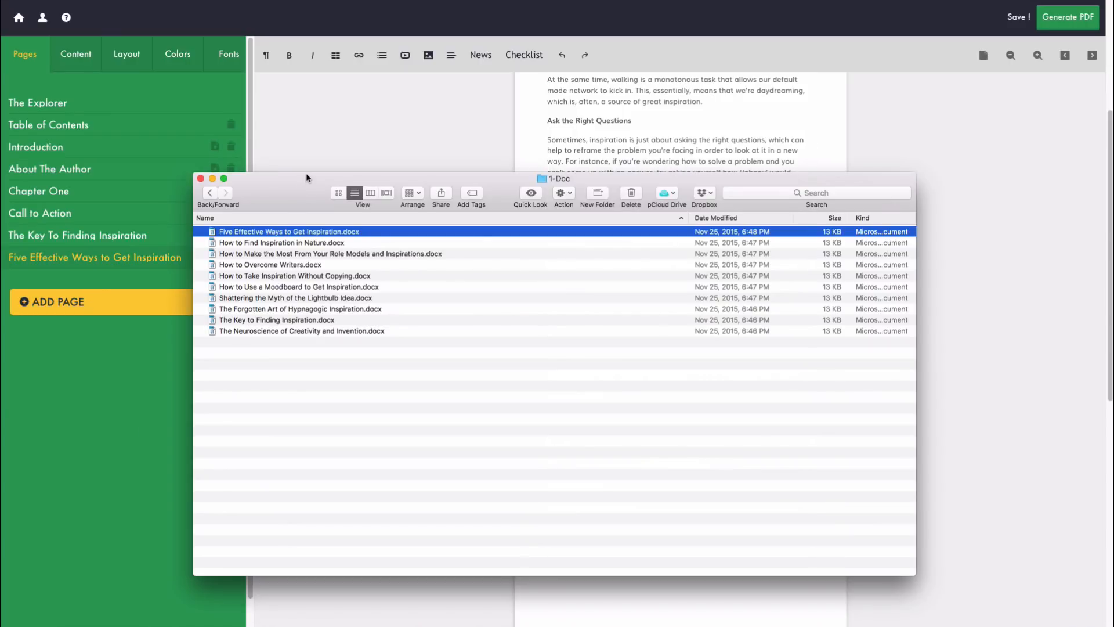
Step: Review the Five Effective Ways, Finding Inspiration In Nature, Using Role Models and Call to Action pages
drag(308, 182, 318, 193)
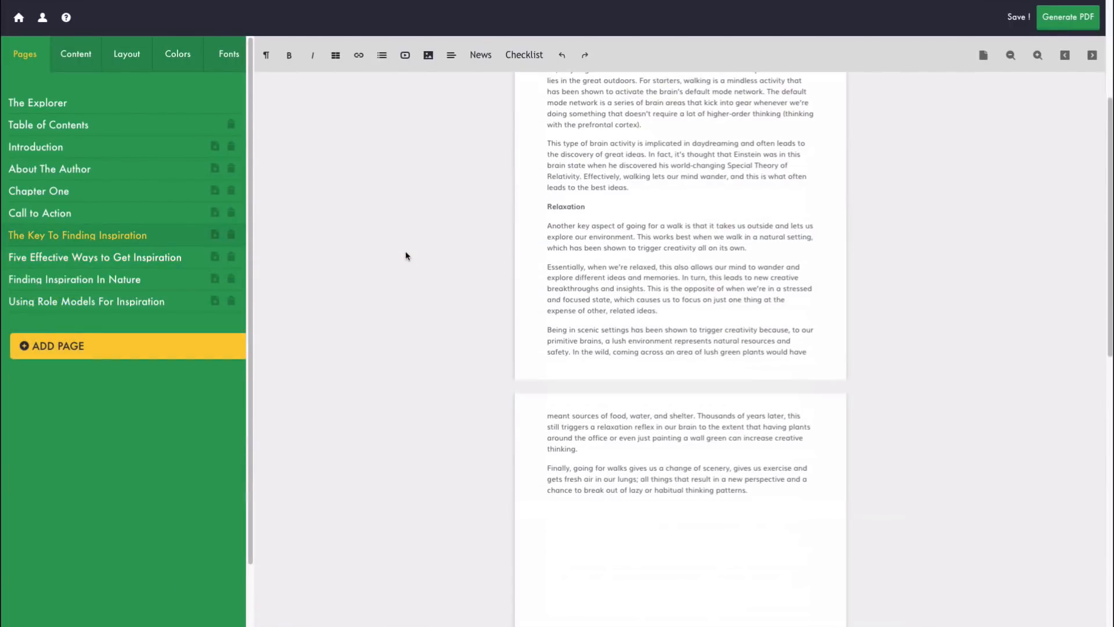
scroll(405, 253, up, 3)
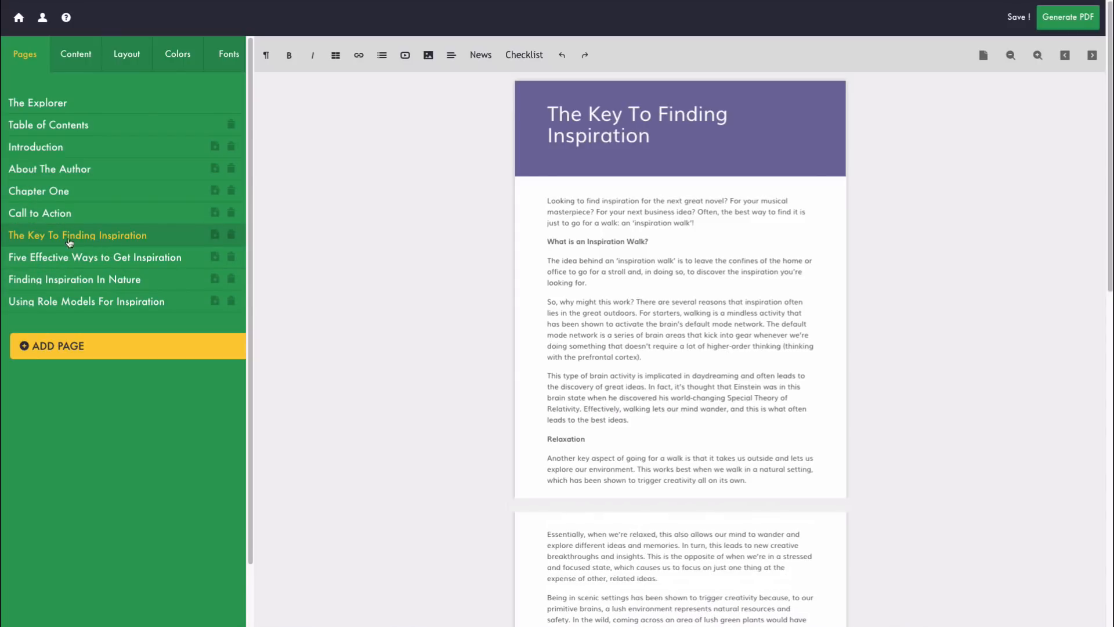
click(96, 259)
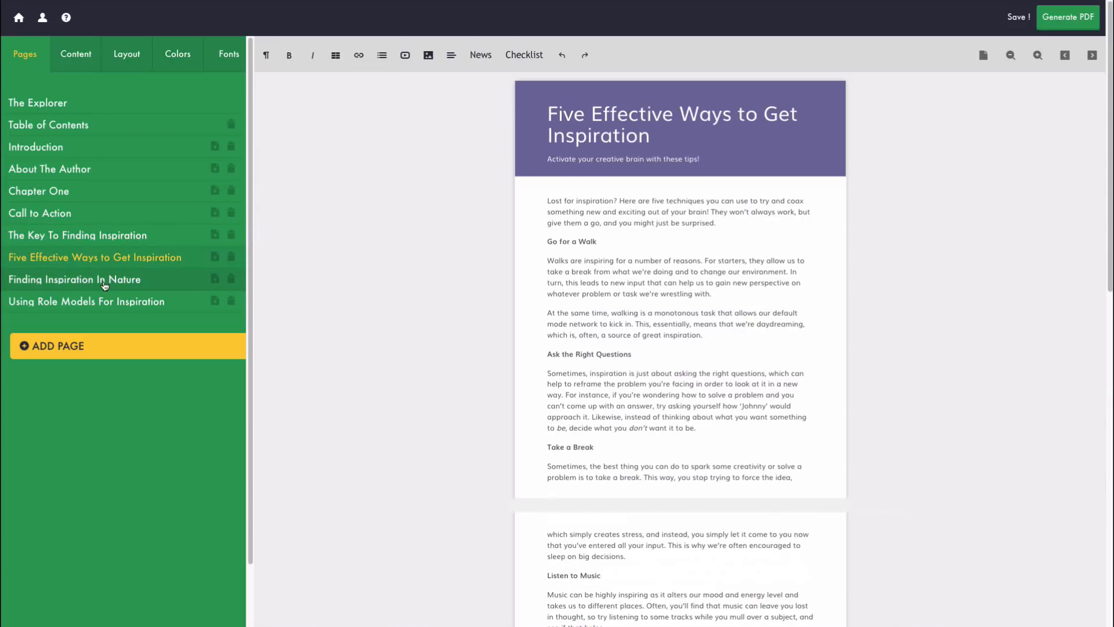
click(107, 277)
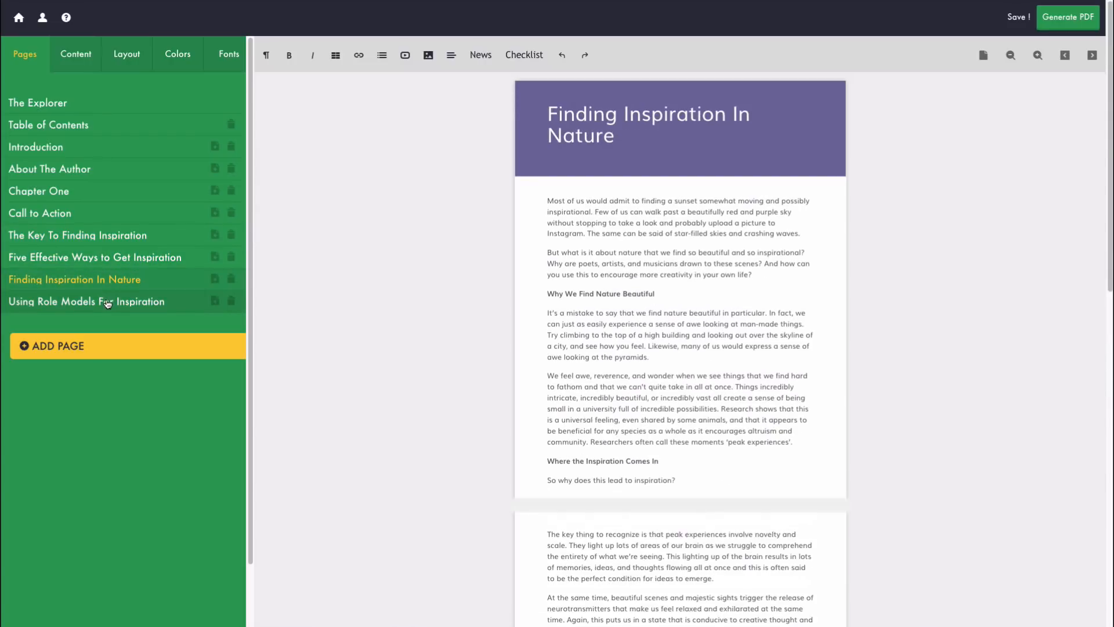
click(107, 300)
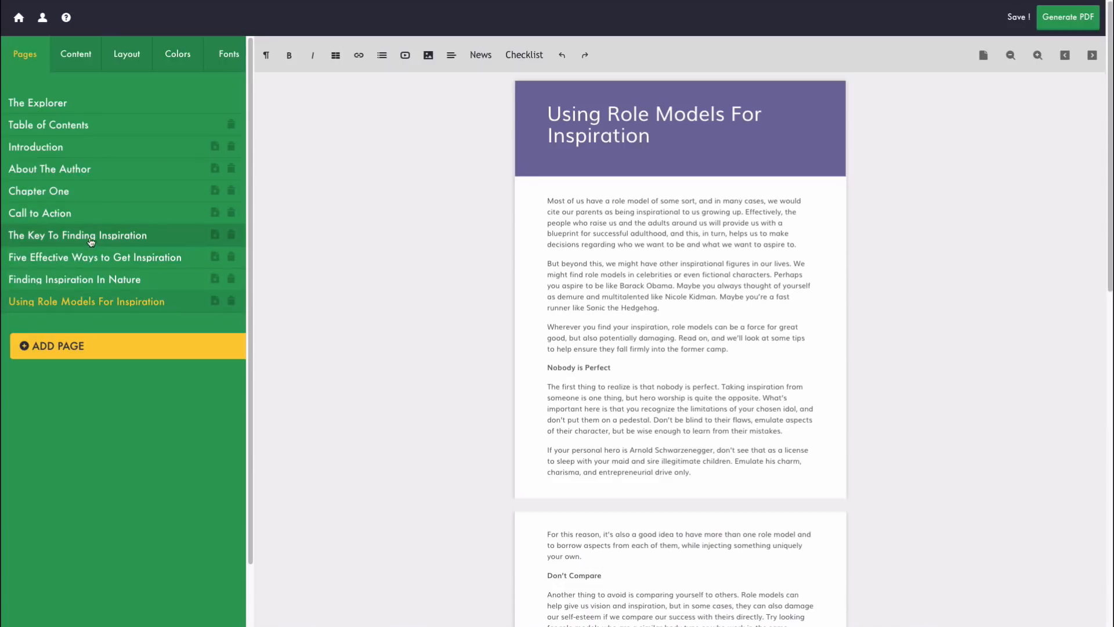
click(88, 218)
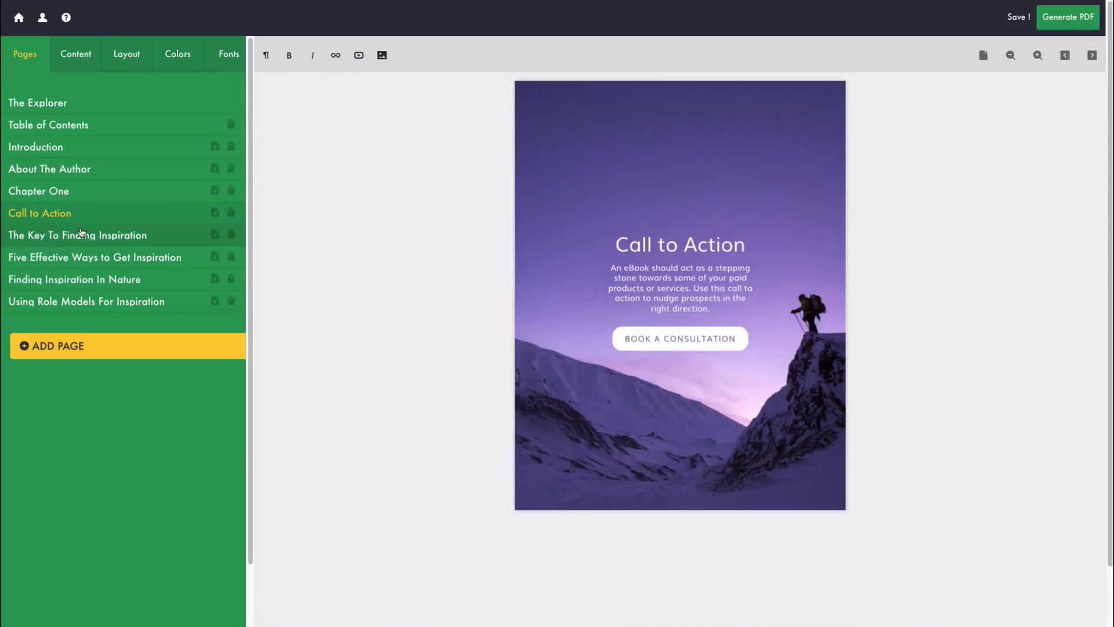
Step: Drag Call to Action to the bottom of the page list and delete Chapter One
drag(87, 215, 108, 313)
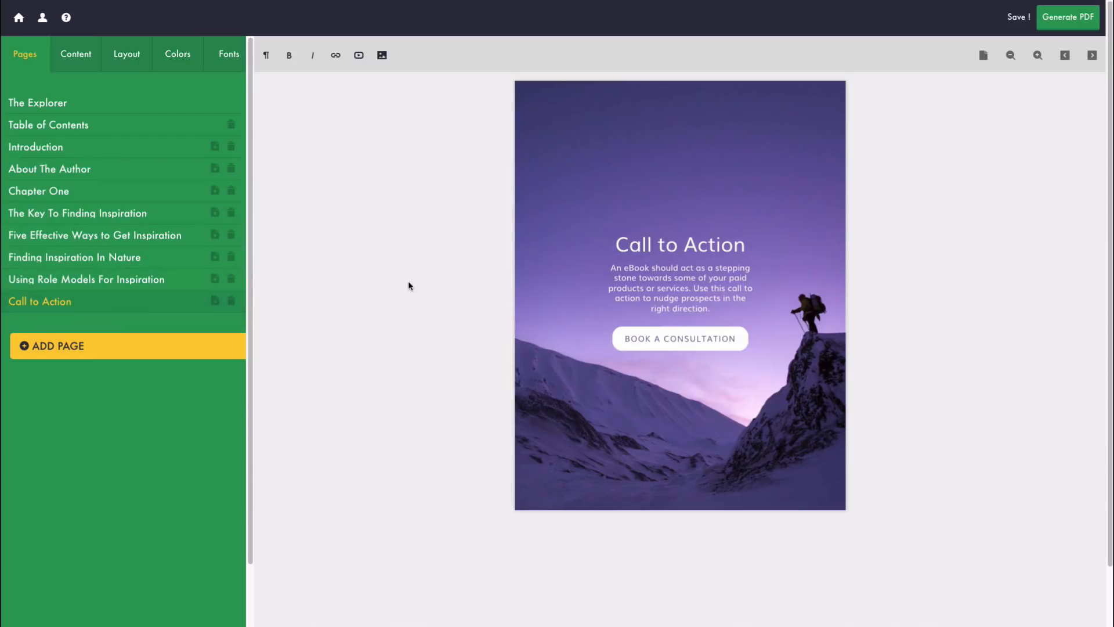
click(53, 194)
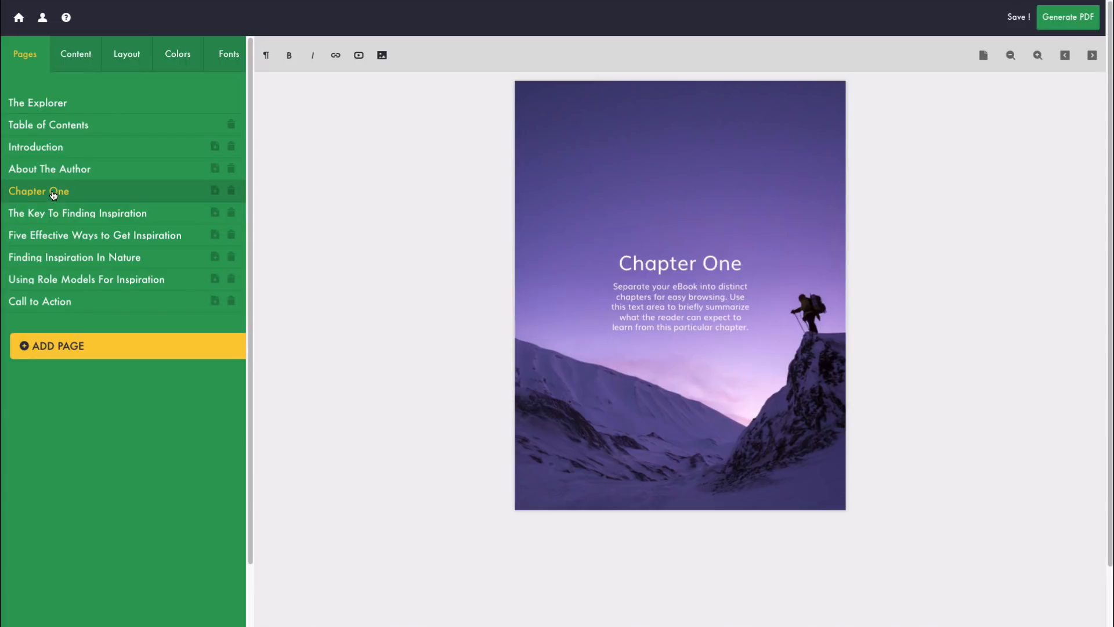
click(231, 192)
click(686, 104)
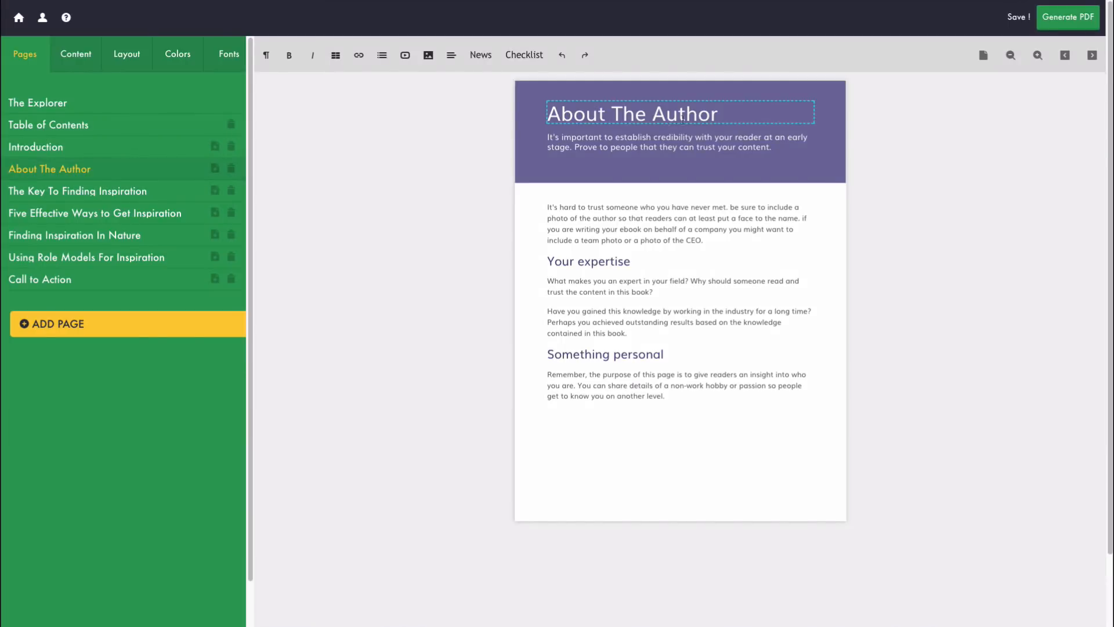
Step: Rename About The Author to 'Find Inspiration Online', subtitled with the yourwebsite.com weekly tips invitation
drag(720, 116, 535, 120)
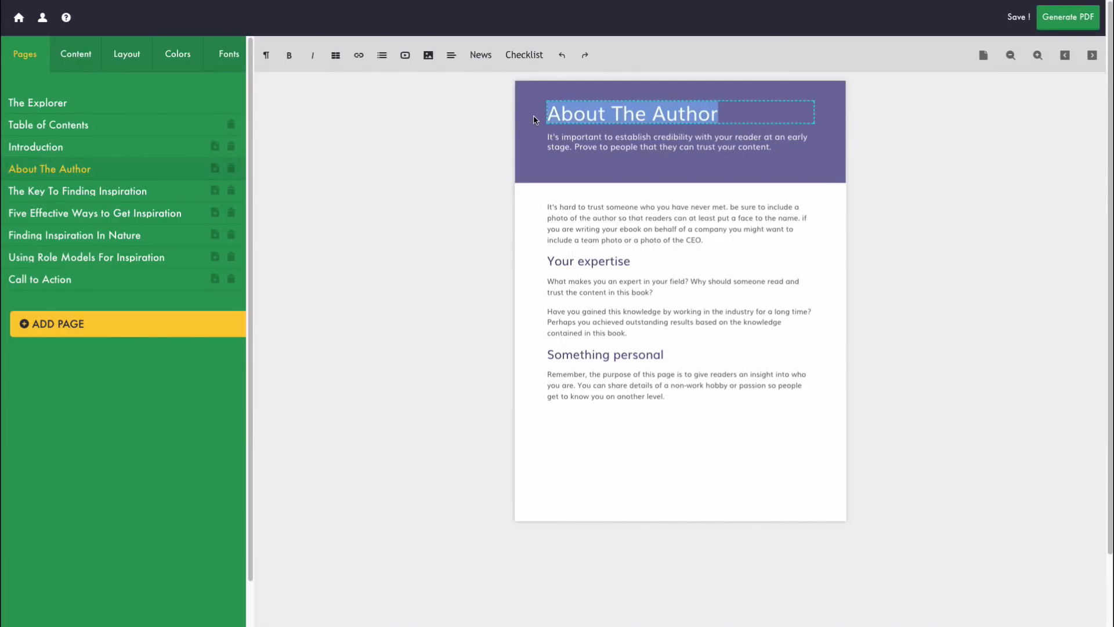
text(F)
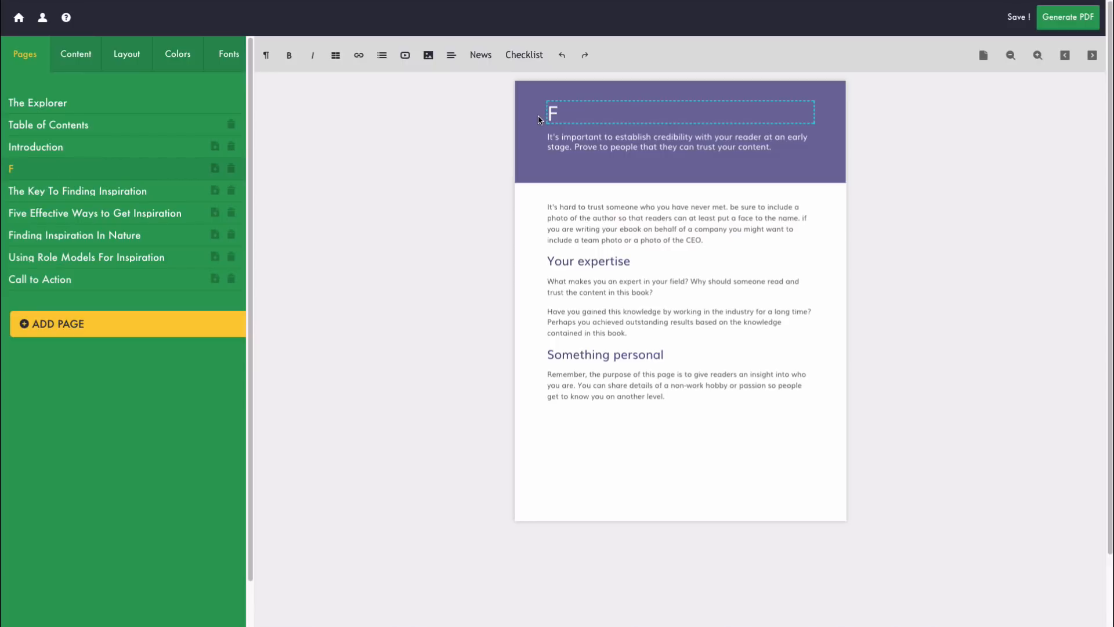
key(BackSpace)
text(F)
key(BackSpace)
text(F)
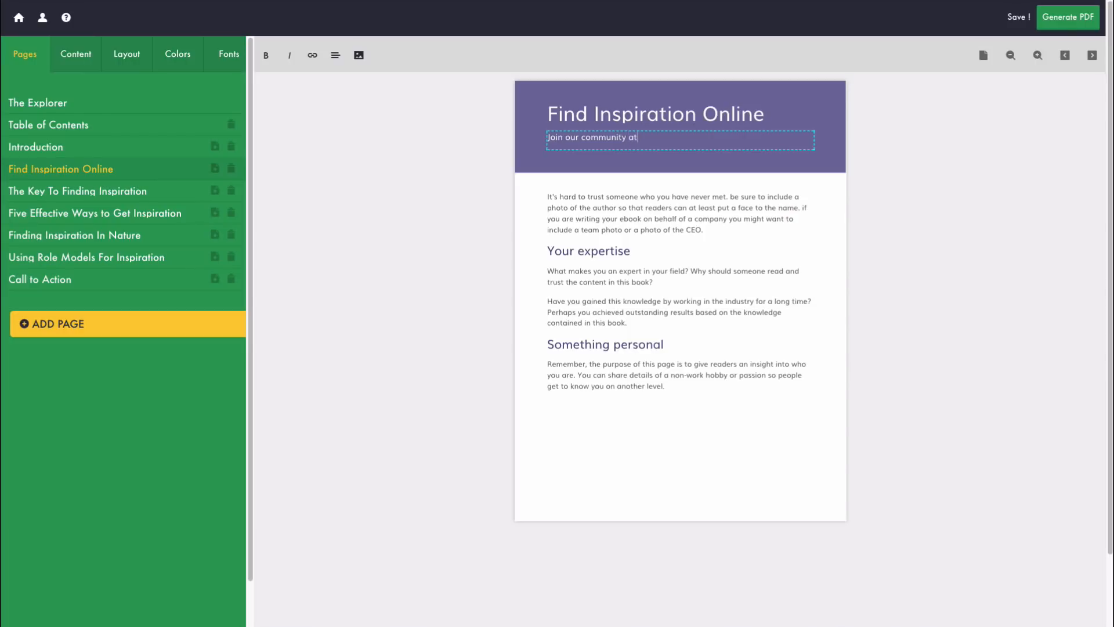
text(yourwebsite.com for motivational tips and)
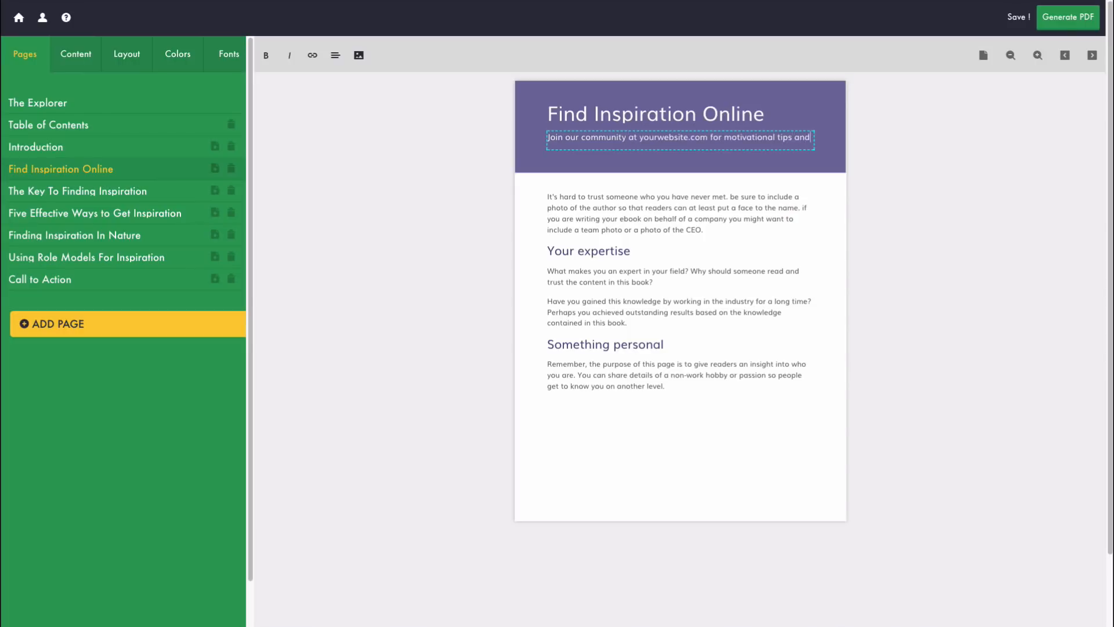
text( advice weekly!)
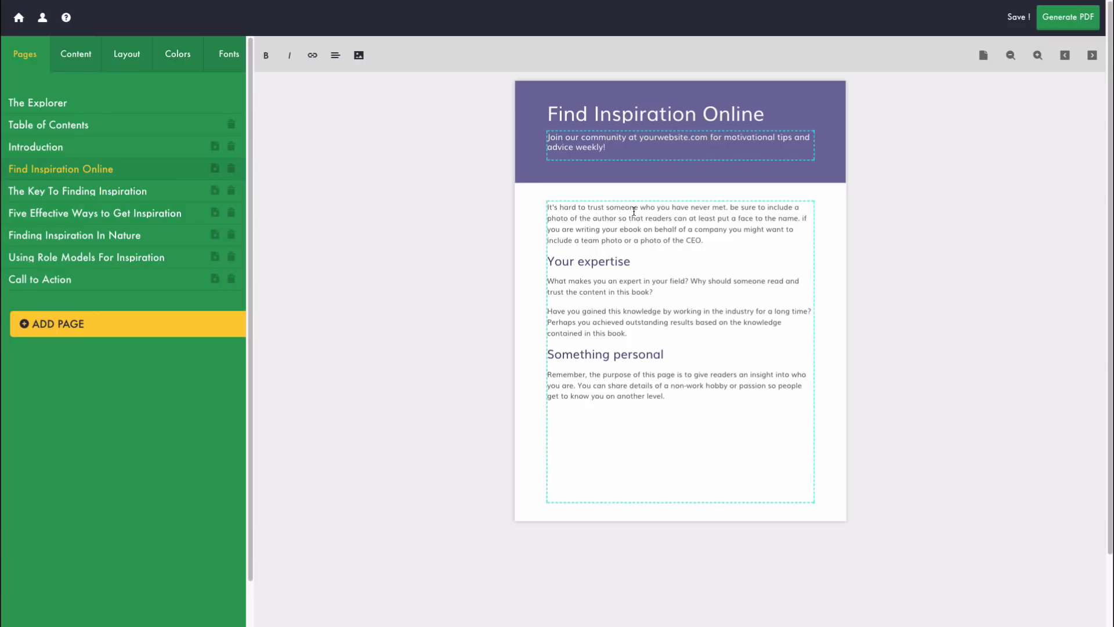
click(451, 236)
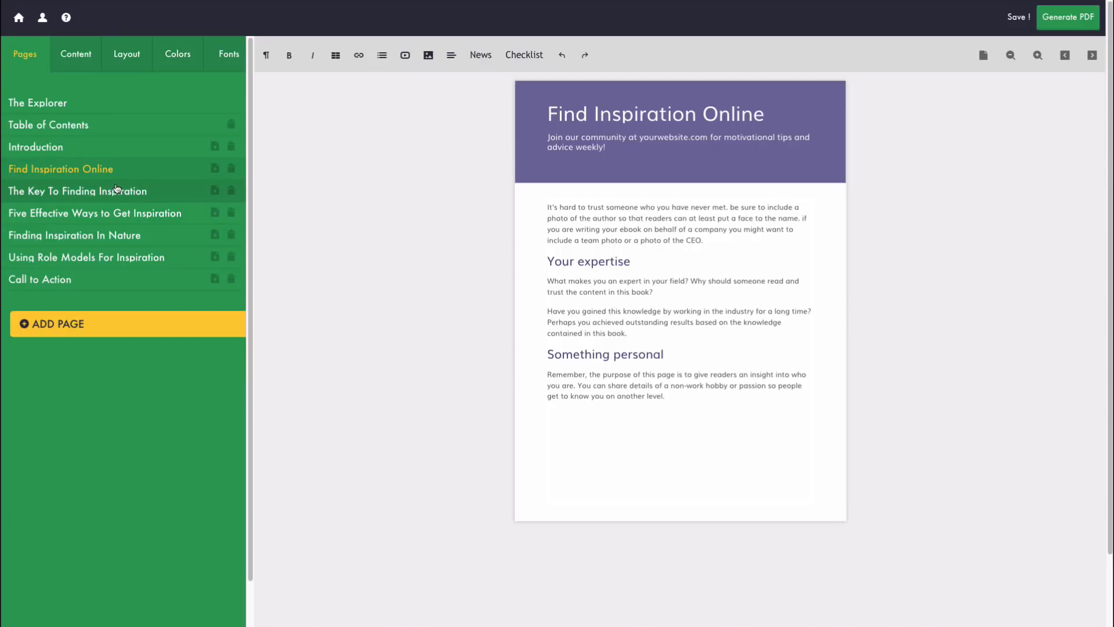
Step: Select the Introduction page, trash it and confirm the Delete prompt
click(66, 149)
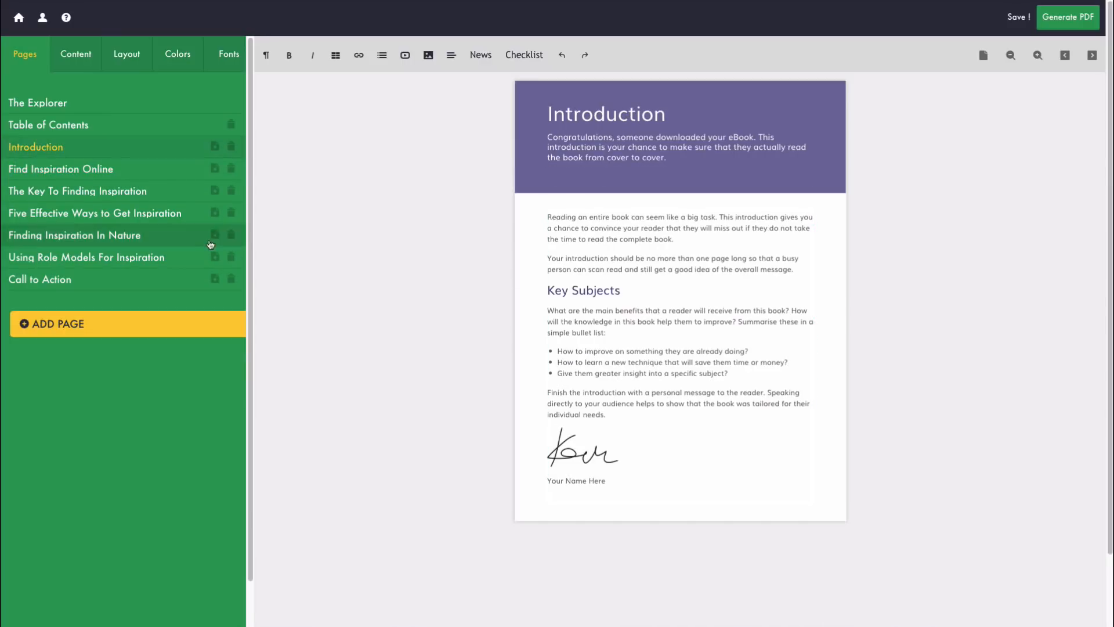
click(231, 146)
click(699, 108)
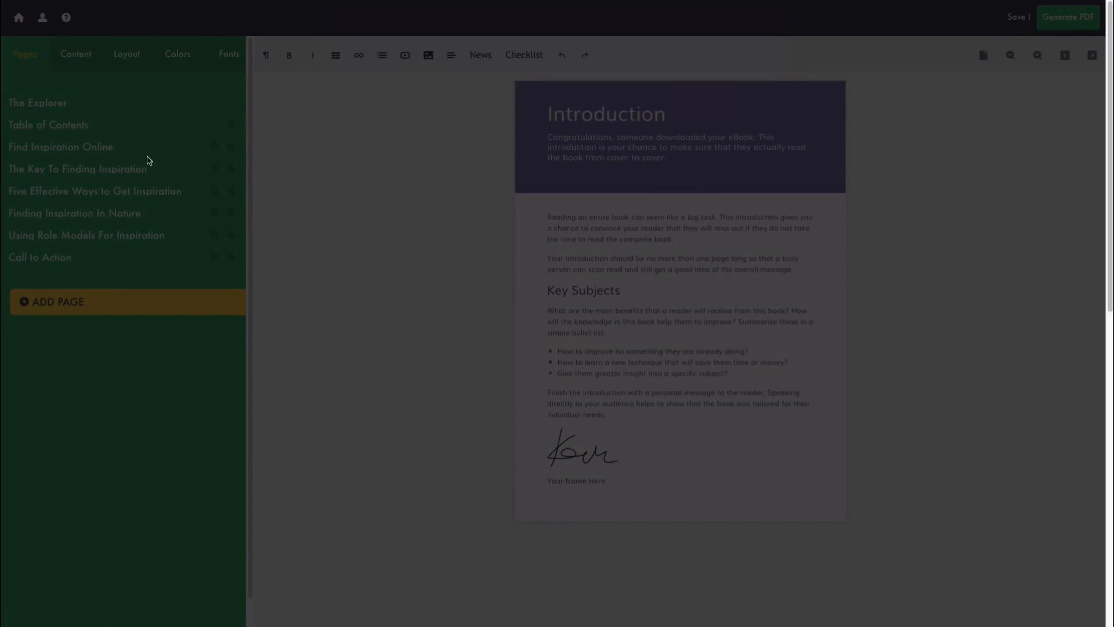
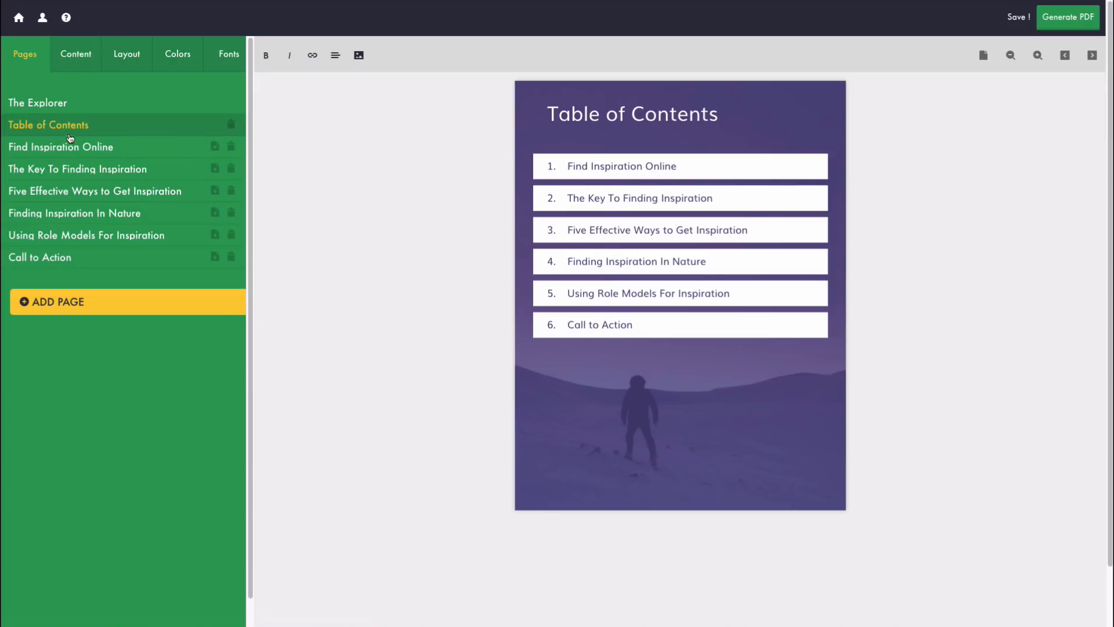
Step: Rename the Call to Action page heading to 'Book A Consultation' and check the Table of Contents
click(66, 258)
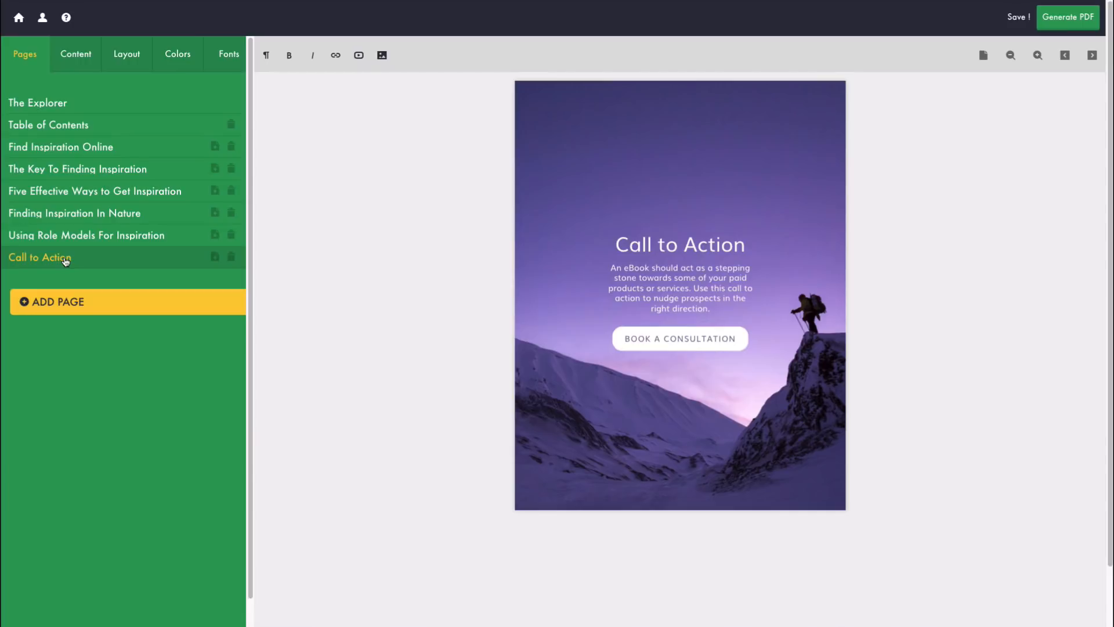
triple_click(650, 232)
text(Bo)
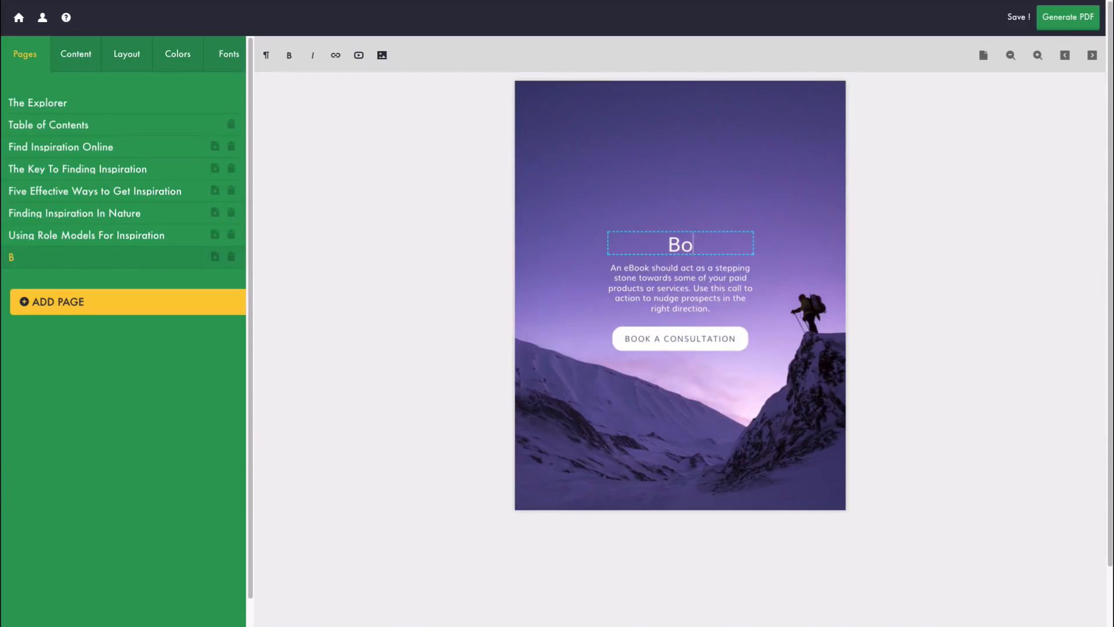
text(ok A Consultation)
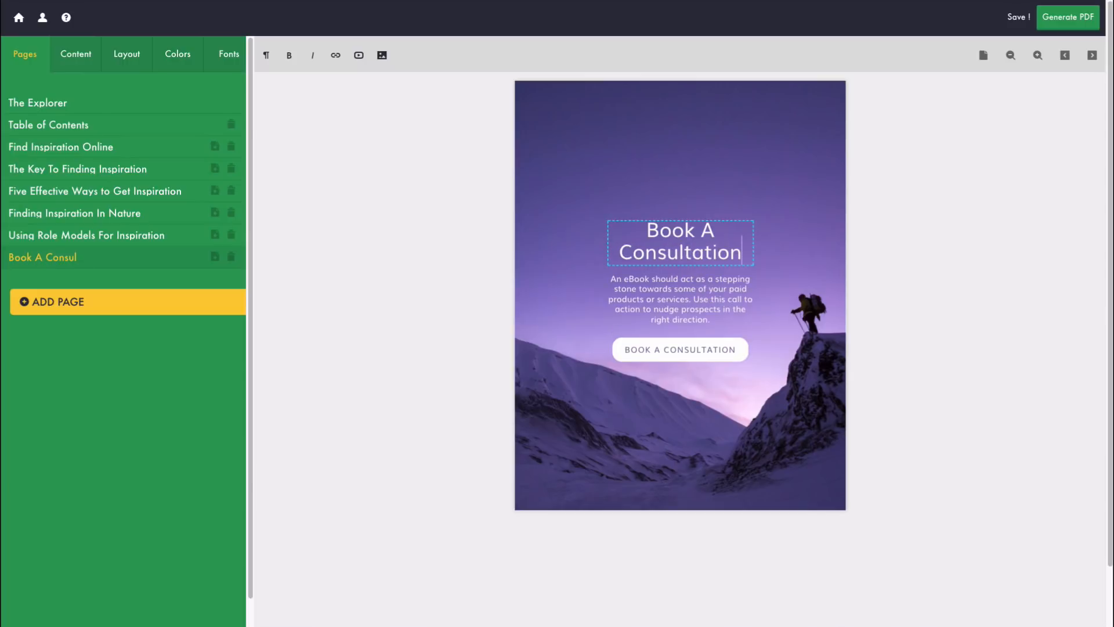
click(372, 271)
click(68, 127)
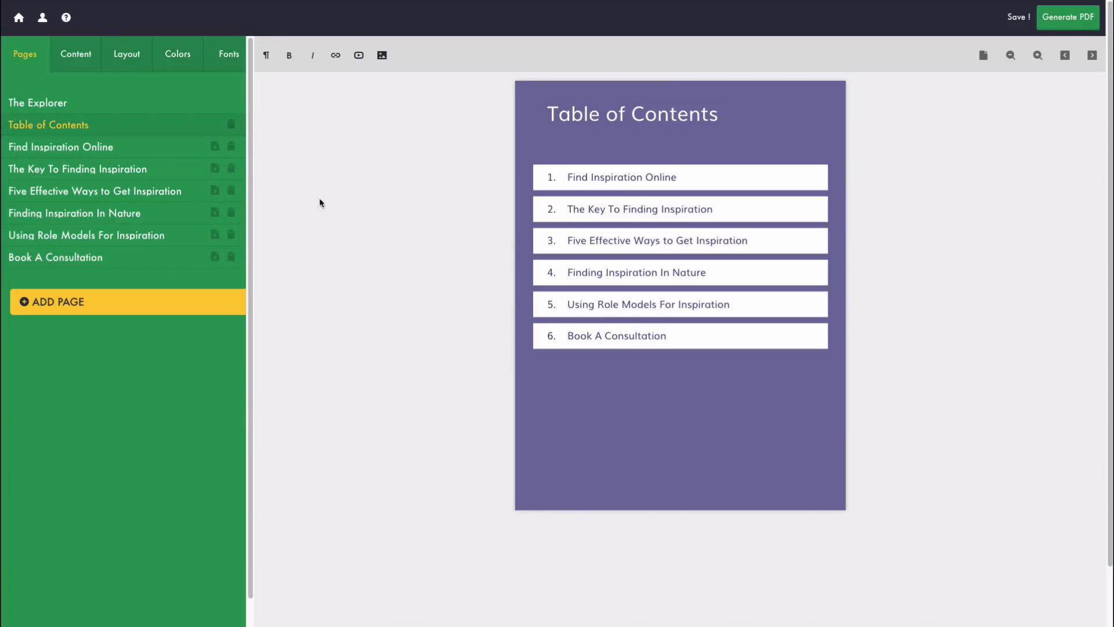
Step: Change The Explorer cover title to 'Finding Inspiration In Your Life'
click(39, 108)
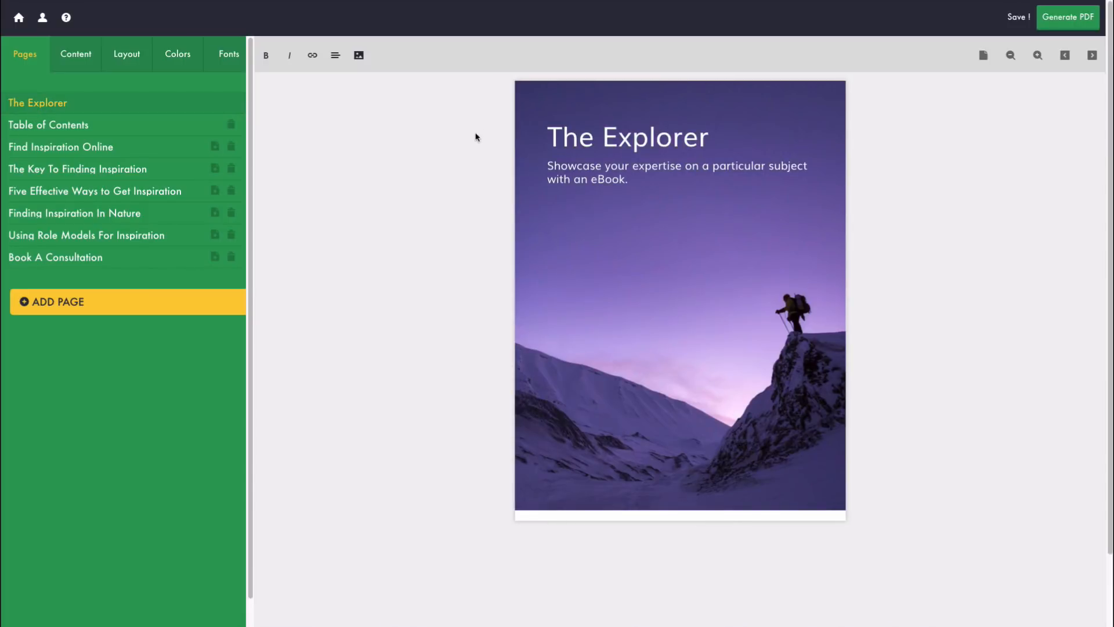
click(653, 139)
triple_click(627, 134)
text(Finding Inspiration In Your Life)
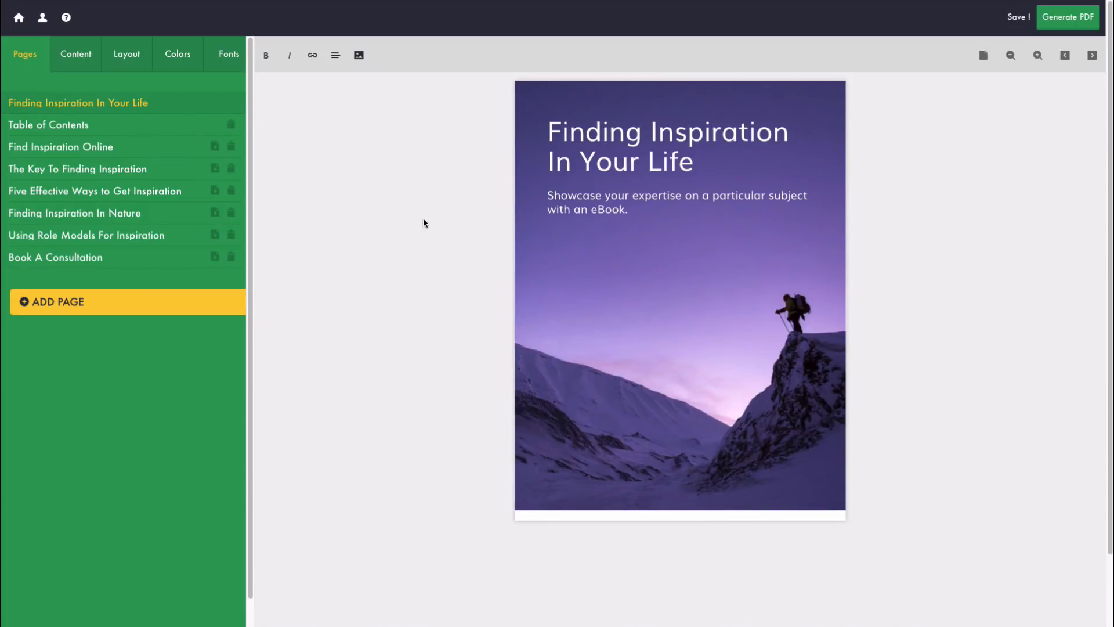
Step: Replace the cover subtitle with 'A guide to motivating yourself daily through inspiration around us.'
click(604, 205)
triple_click(610, 204)
text(A guide t)
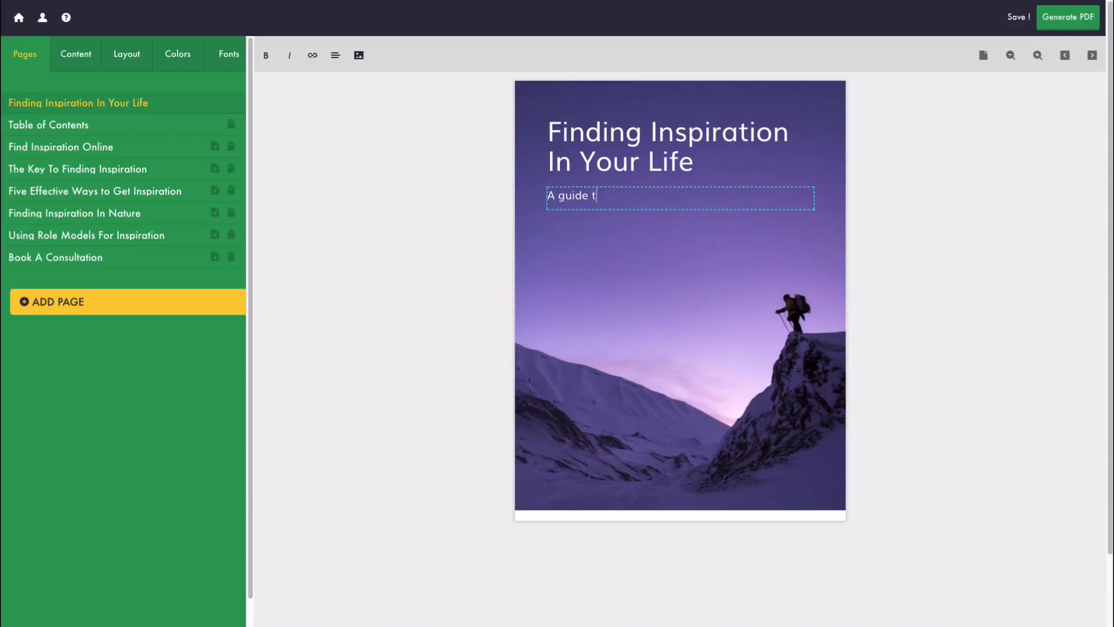
text(o motivating yourself daily through inspiration around us)
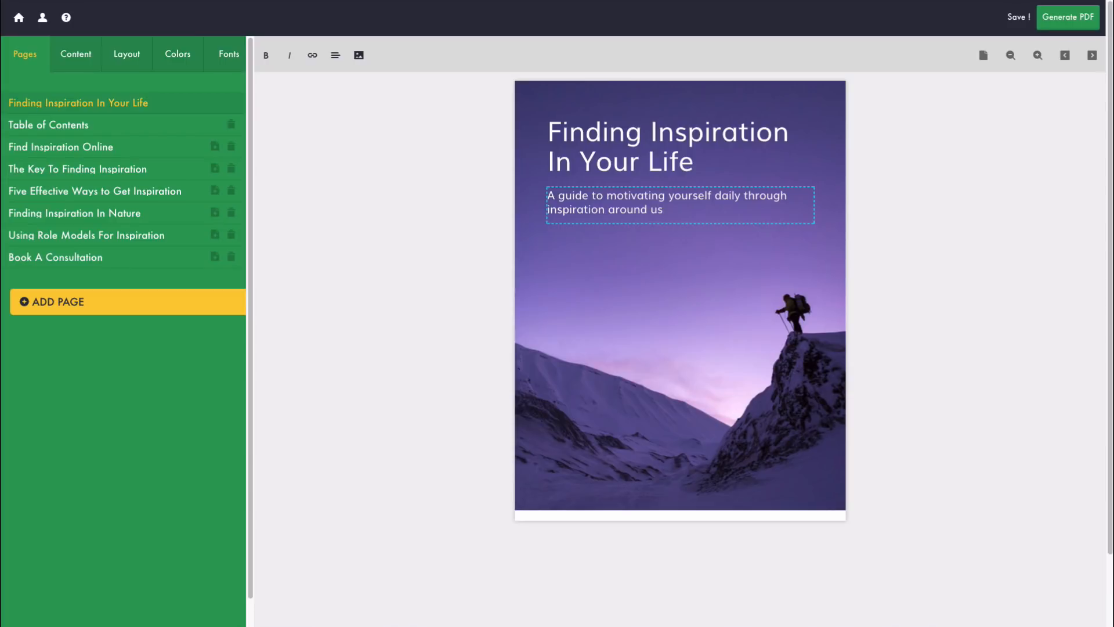
text(.)
click(447, 230)
Step: Preview Circle, Box Bottom and Angled cover layouts, keep One Column, and show colour schemes
click(76, 61)
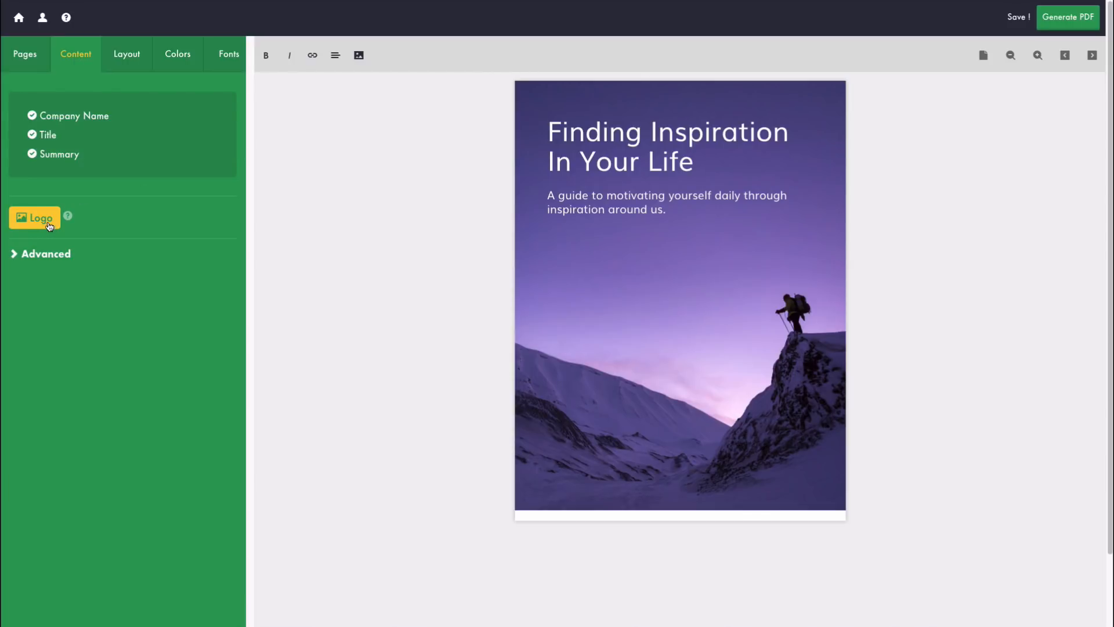
click(55, 257)
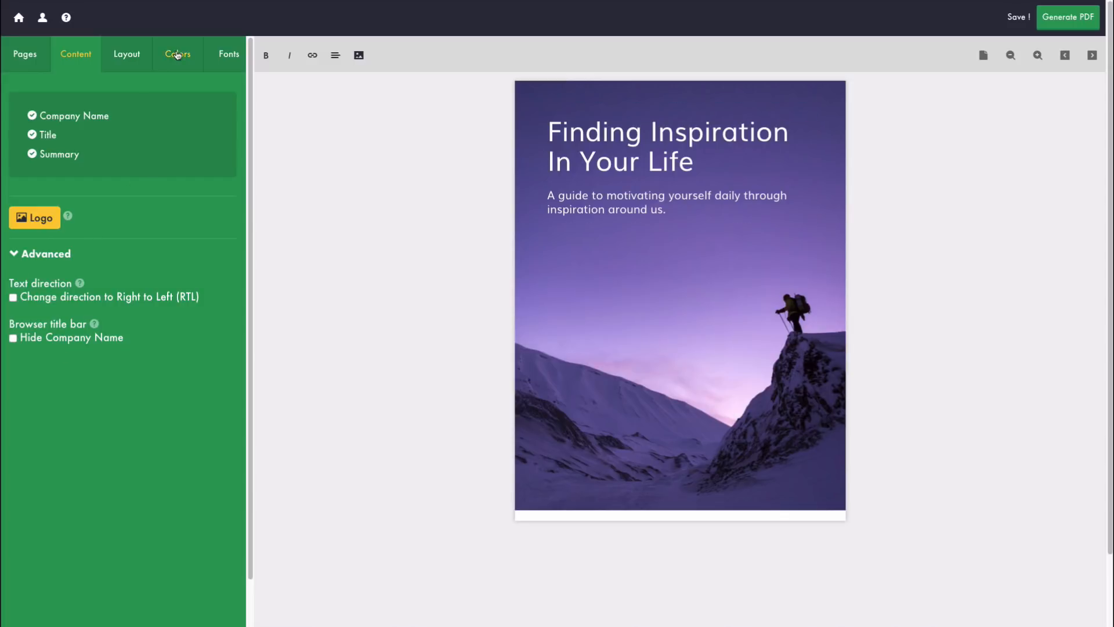
click(125, 58)
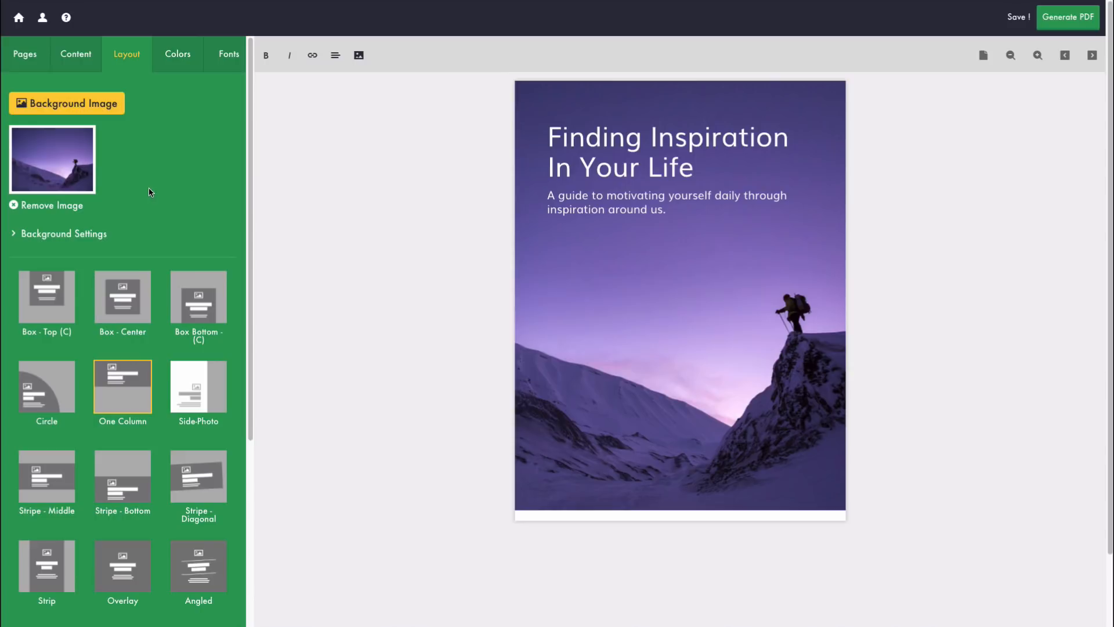
scroll(151, 221, down, 2)
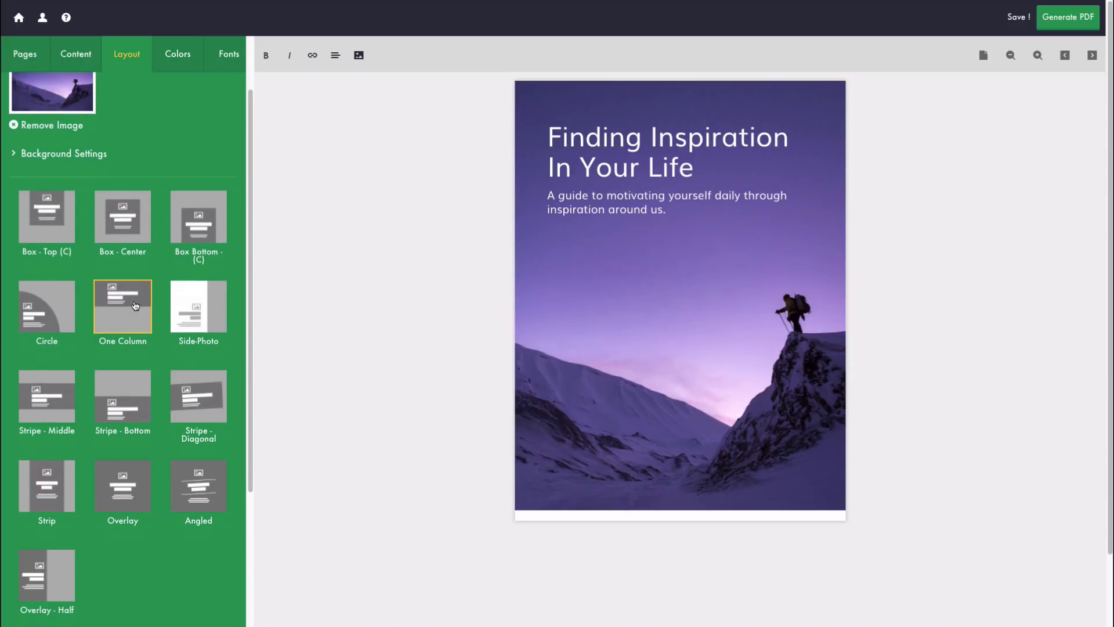
click(38, 317)
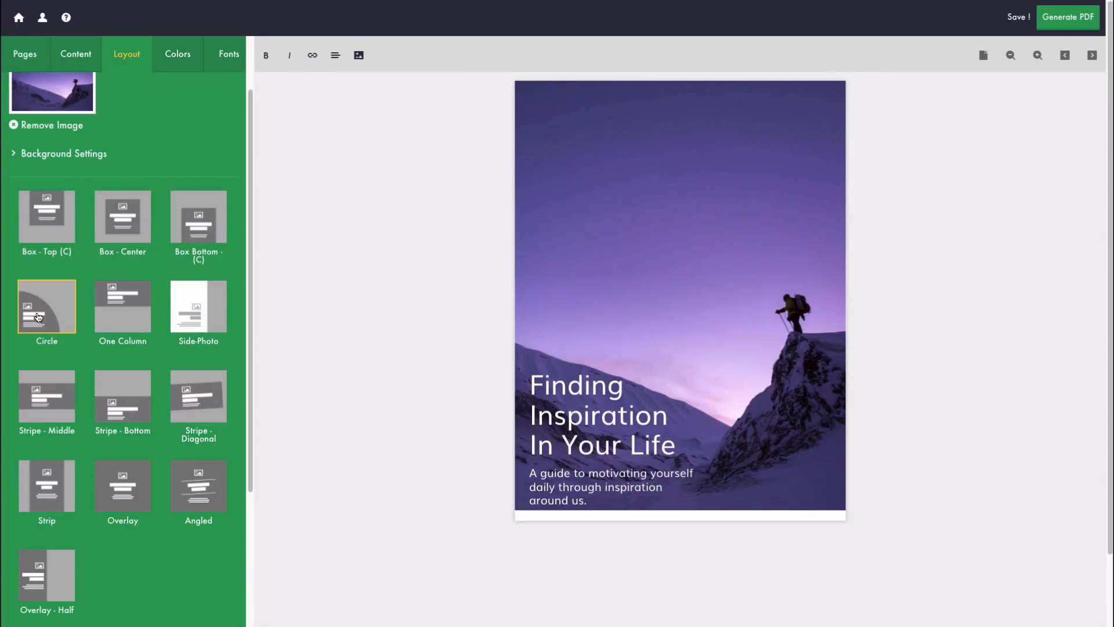
click(202, 236)
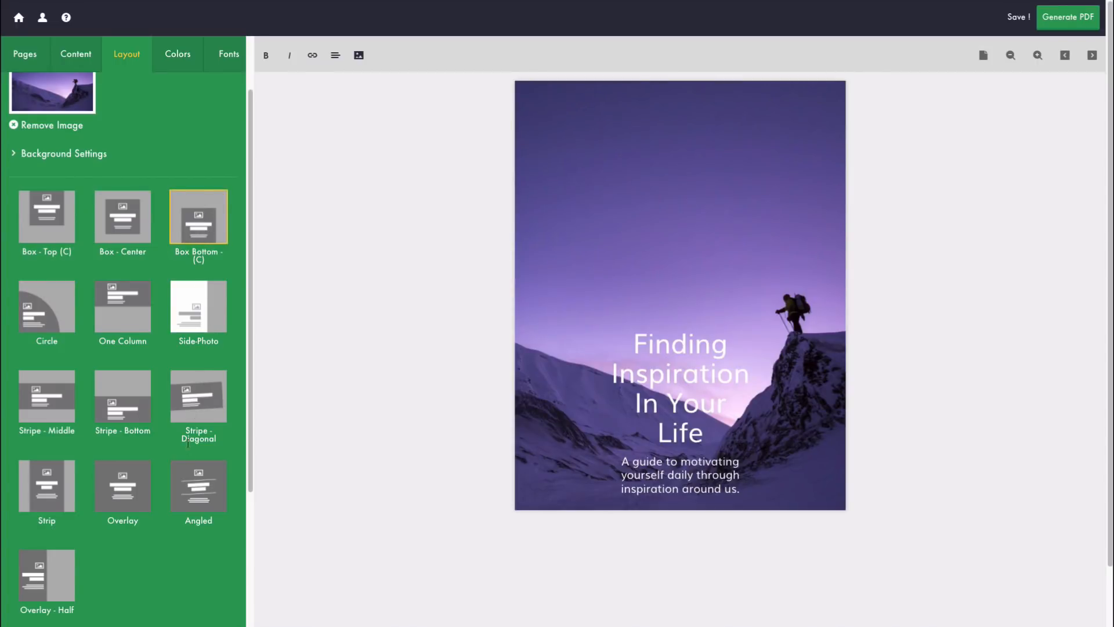
click(199, 492)
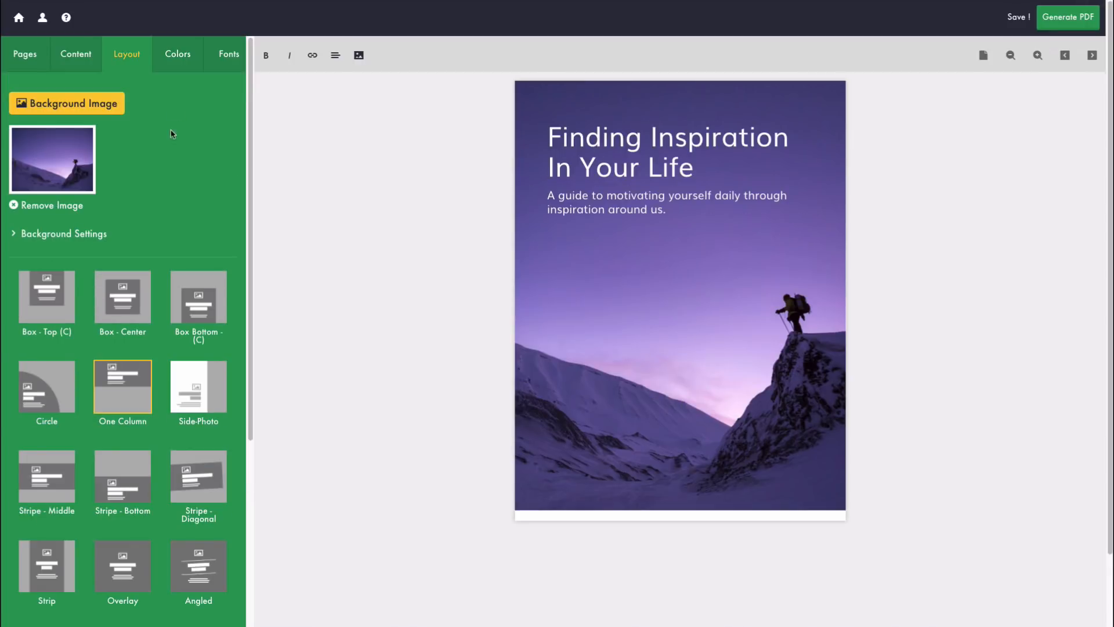
click(180, 56)
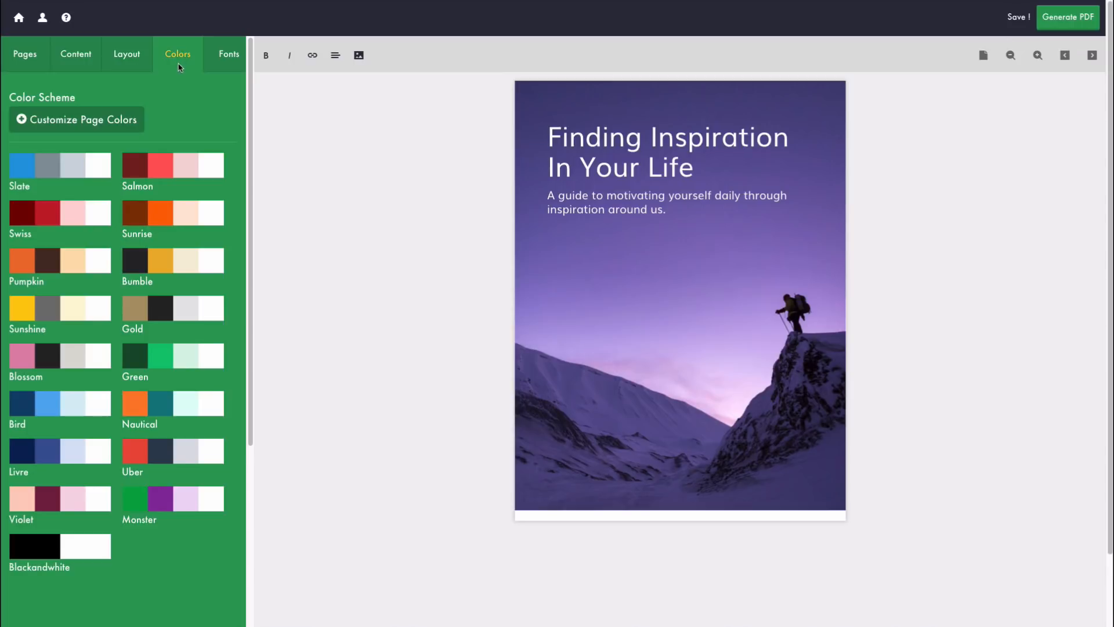
Step: Back on the cover, try the Handy font, then set the ebook fonts to Montserrat
click(1064, 56)
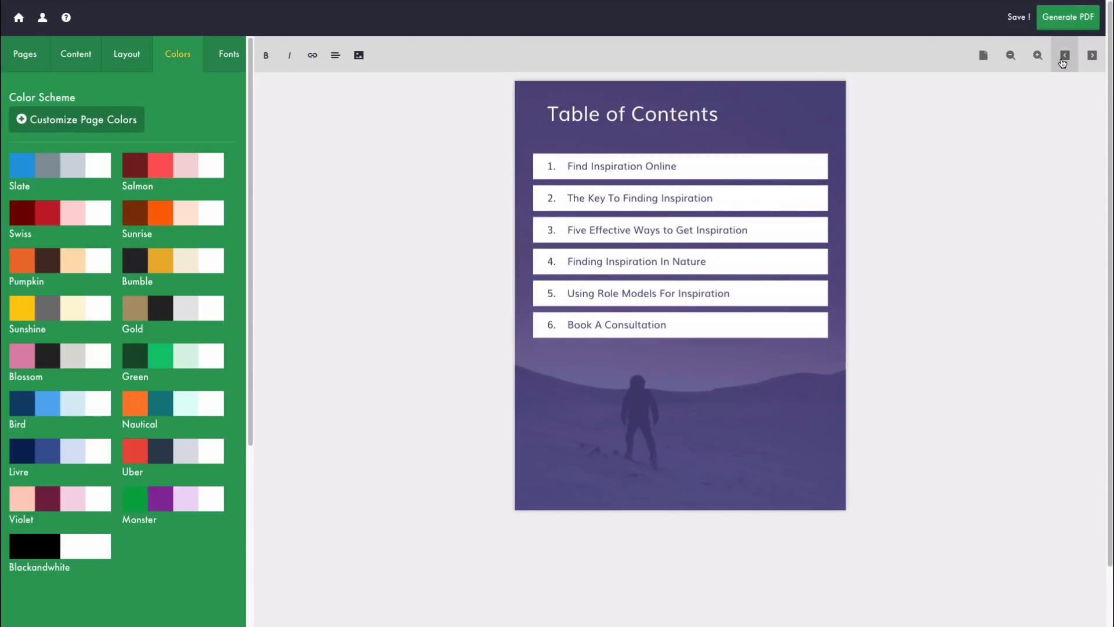
click(1064, 56)
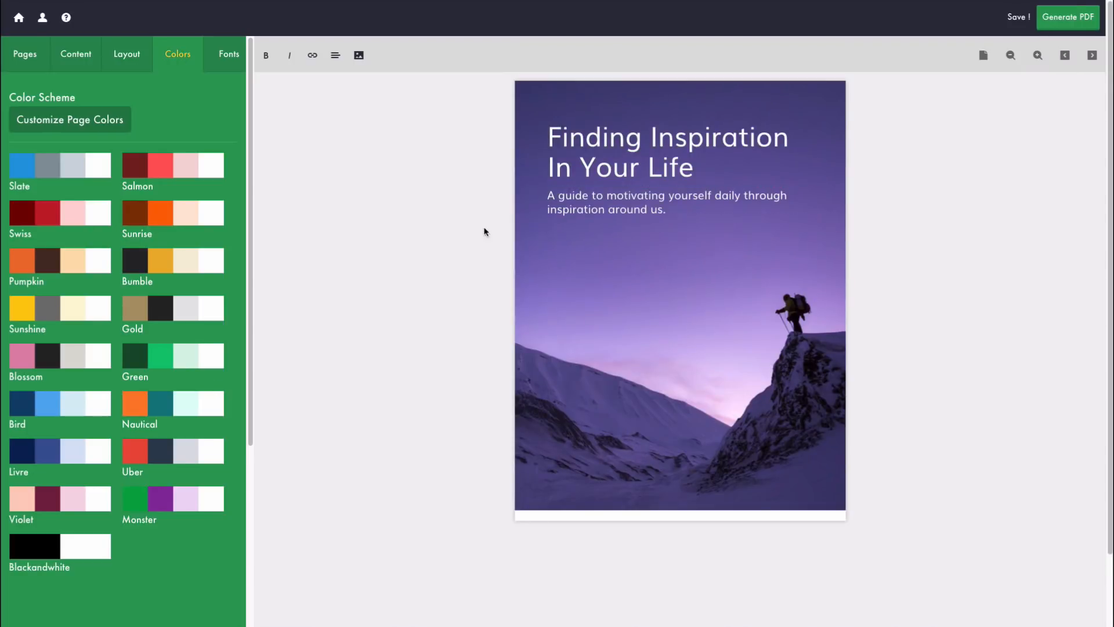
click(228, 54)
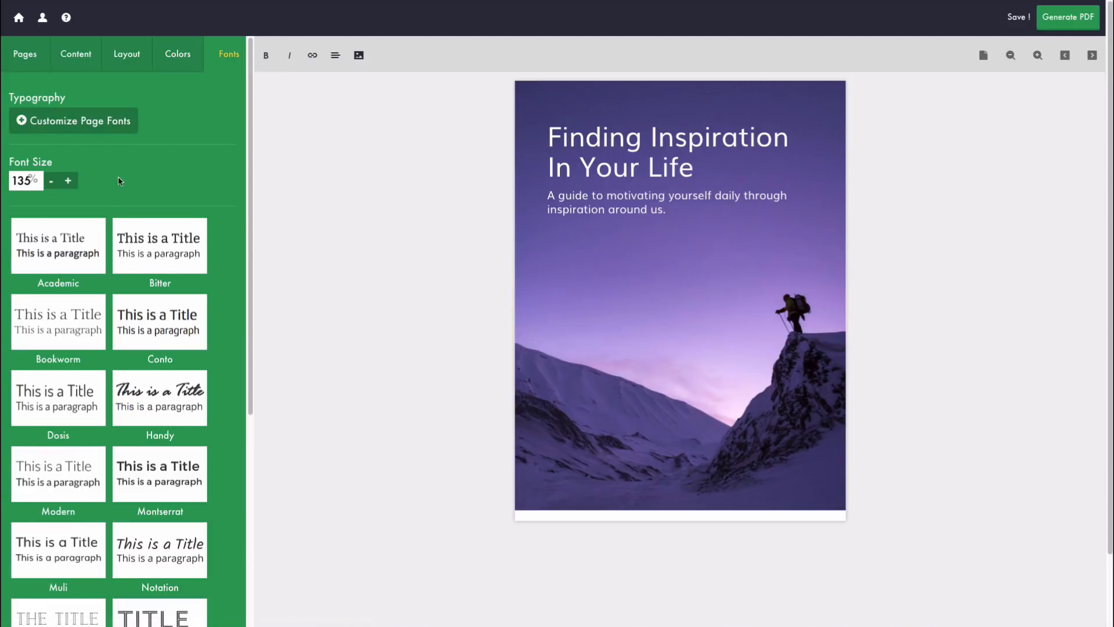
scroll(189, 199, down, 2)
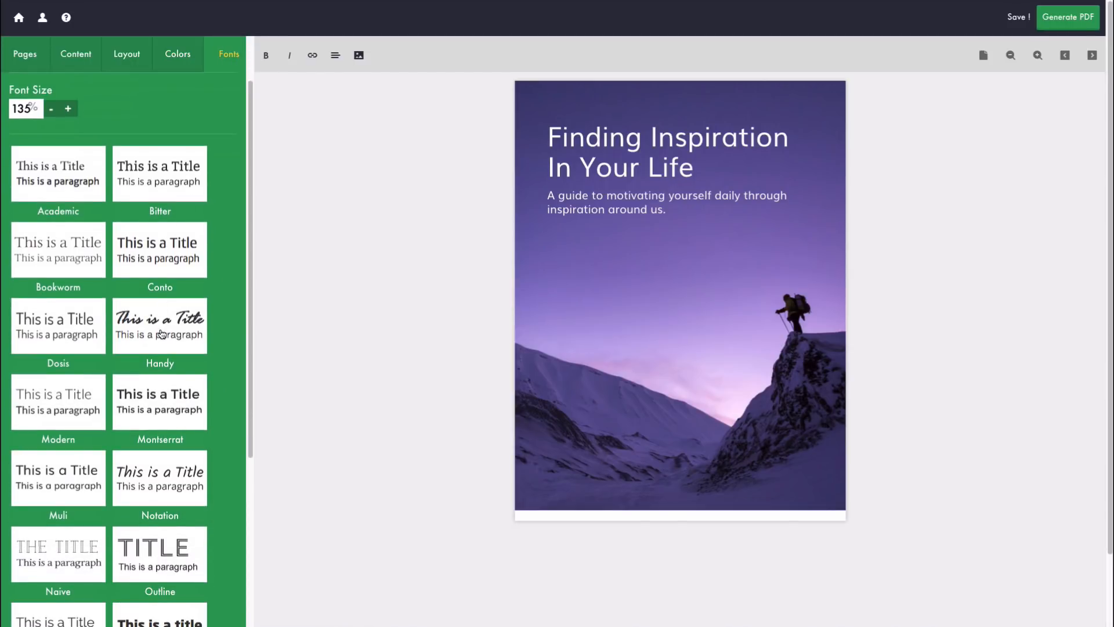
click(154, 340)
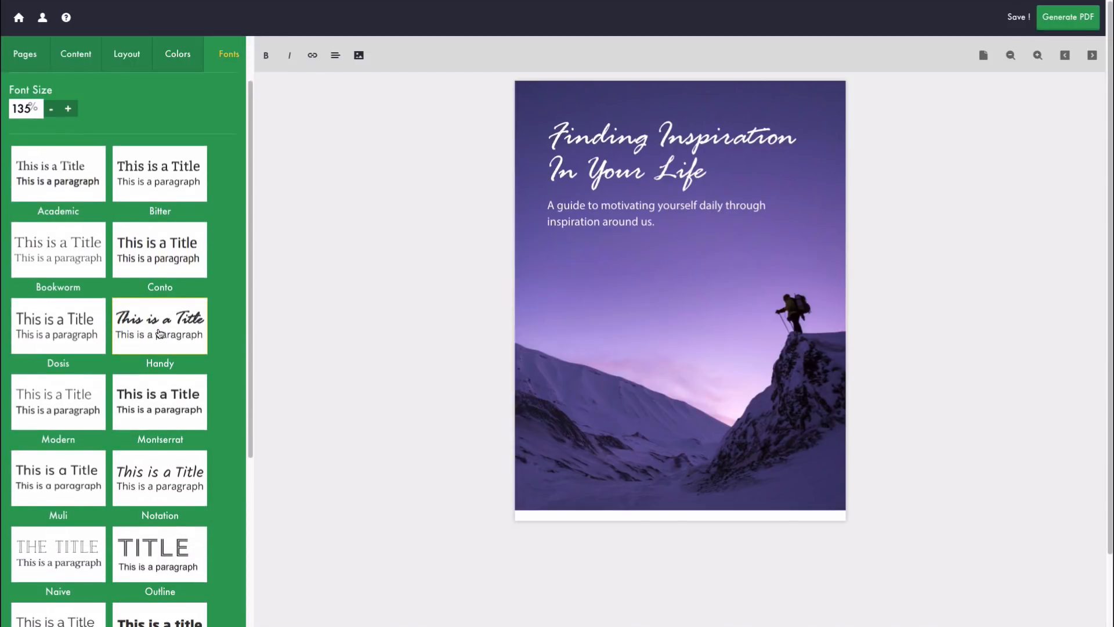
click(143, 403)
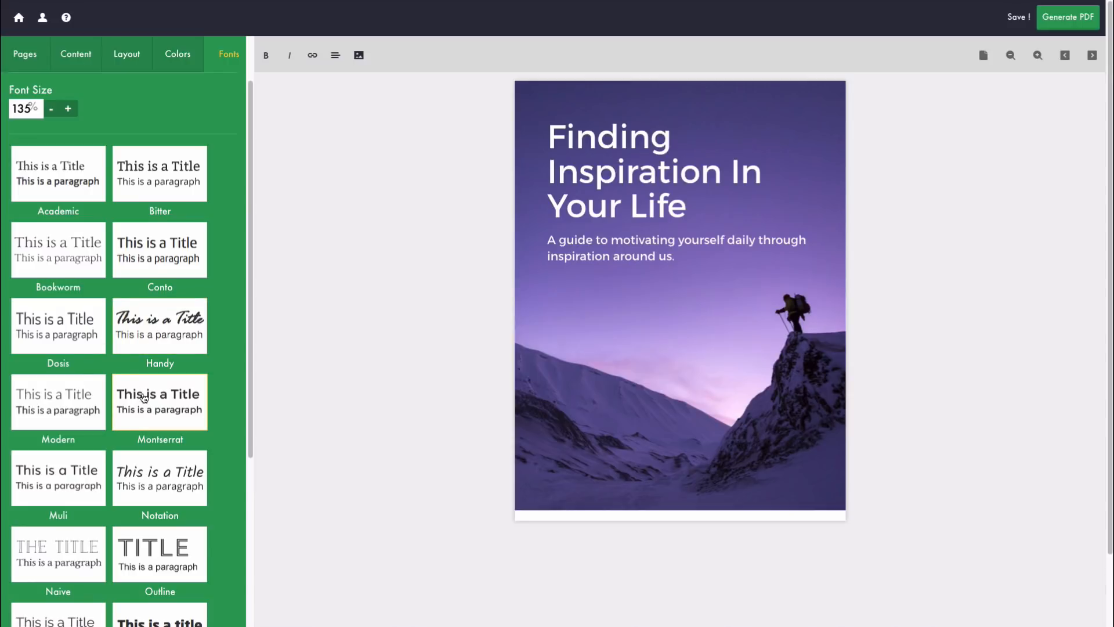
scroll(203, 487, down, 5)
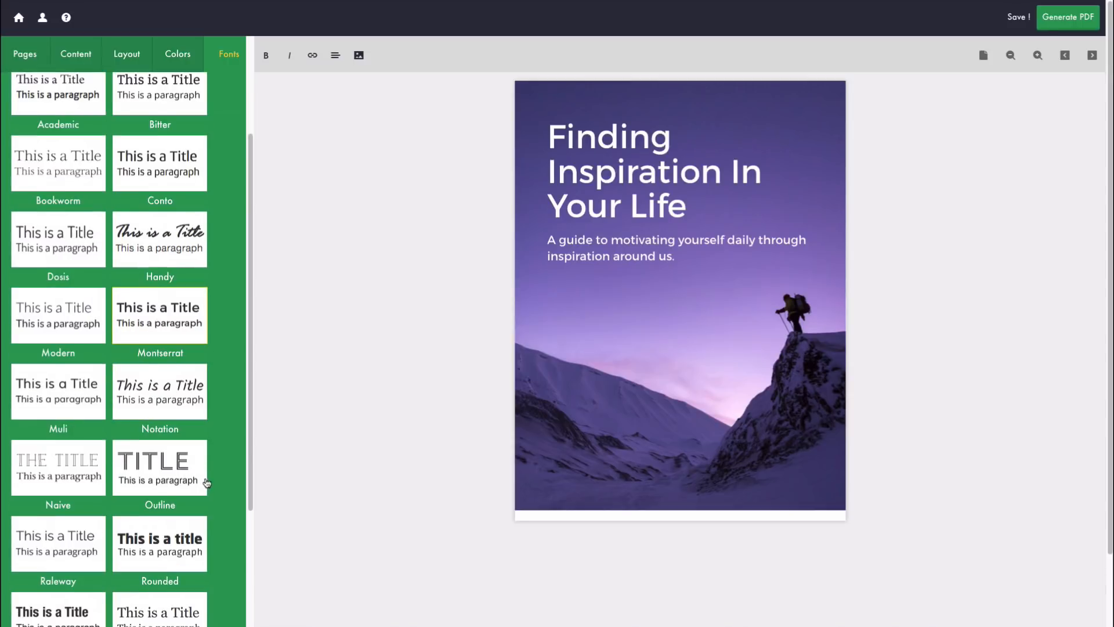
scroll(206, 481, up, 5)
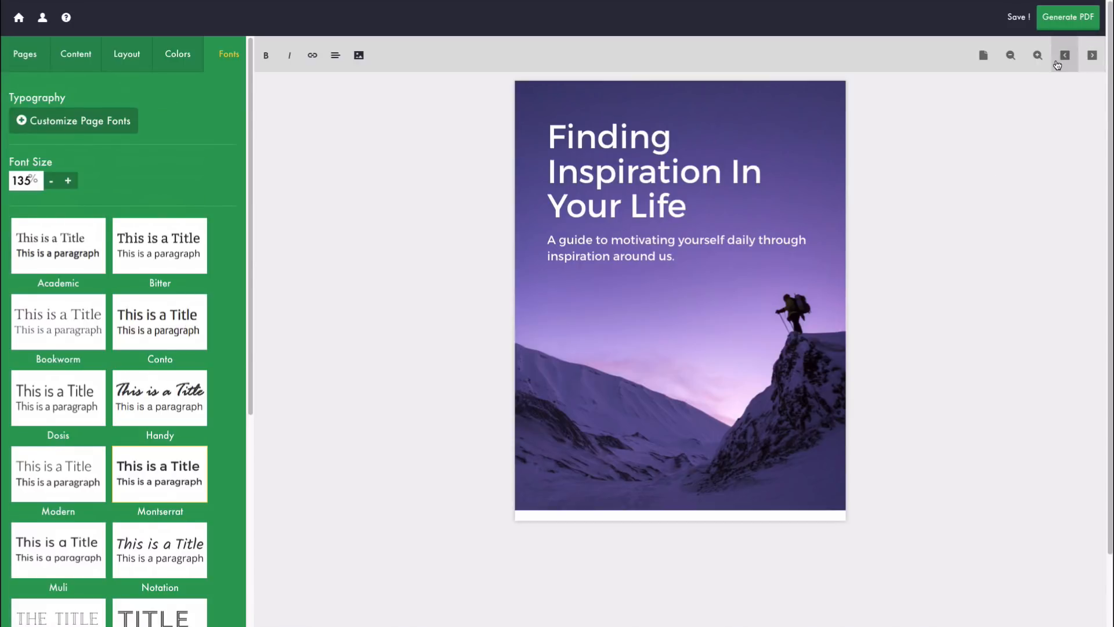
Step: Page forward past the Table of Contents to the Find Inspiration Online page
click(1090, 64)
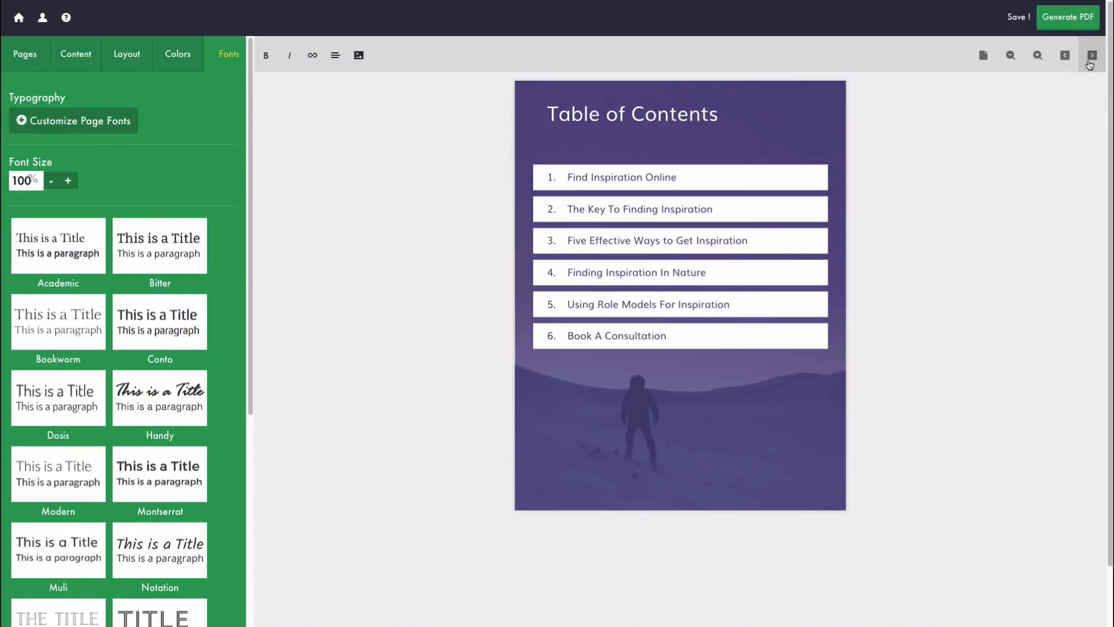
click(1089, 64)
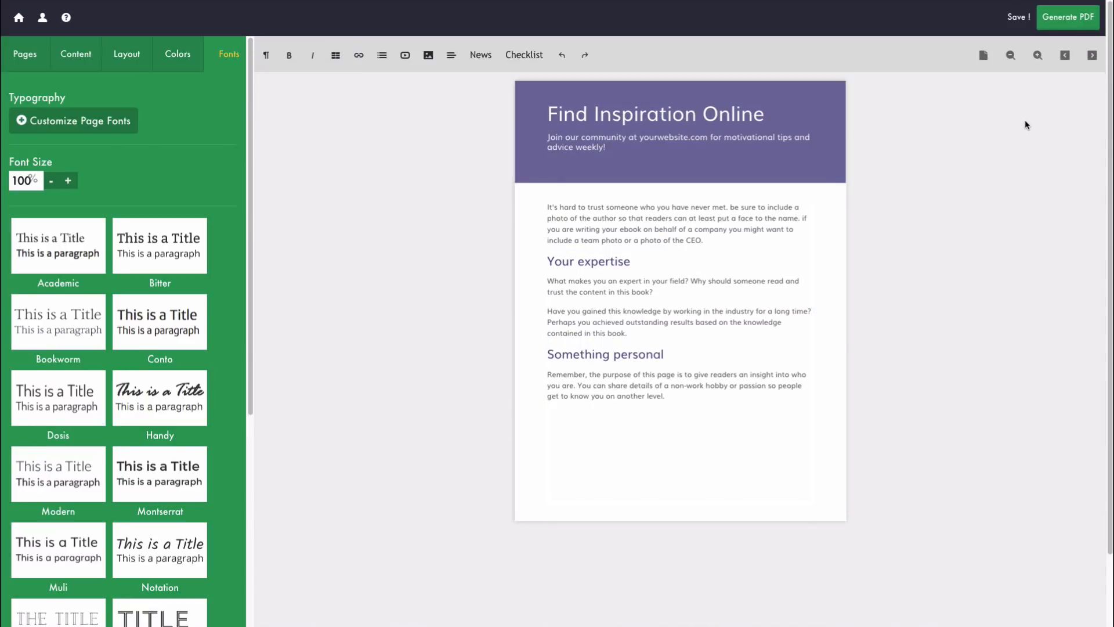
click(1092, 54)
Step: Return to Find Inspiration Online, save the ebook, then generate and open its PDF
click(1065, 55)
click(1016, 18)
click(1073, 22)
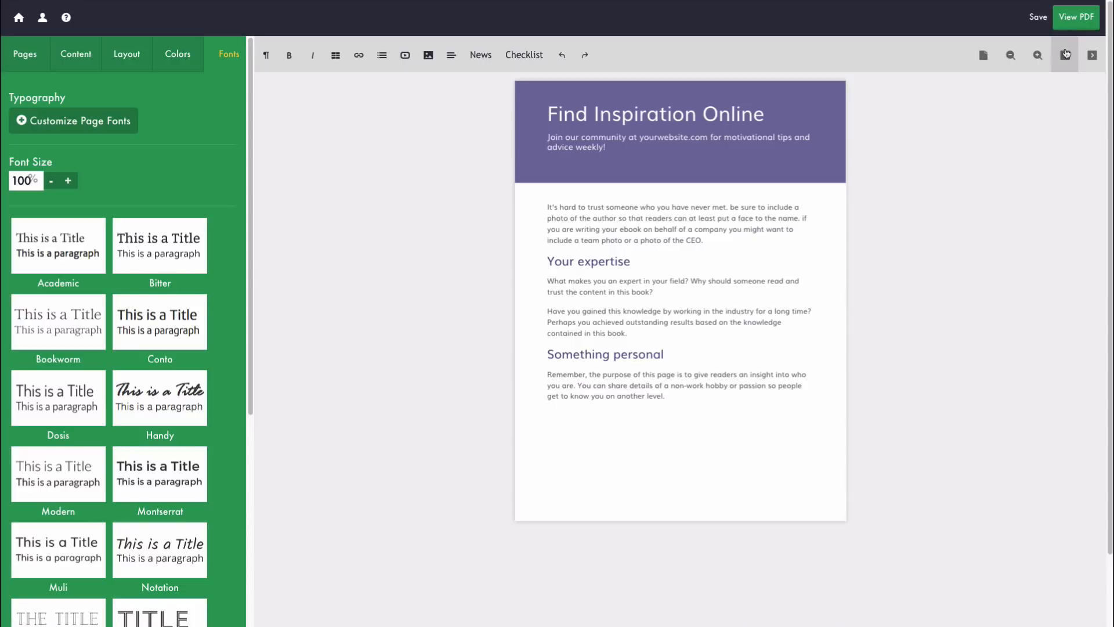
click(1076, 21)
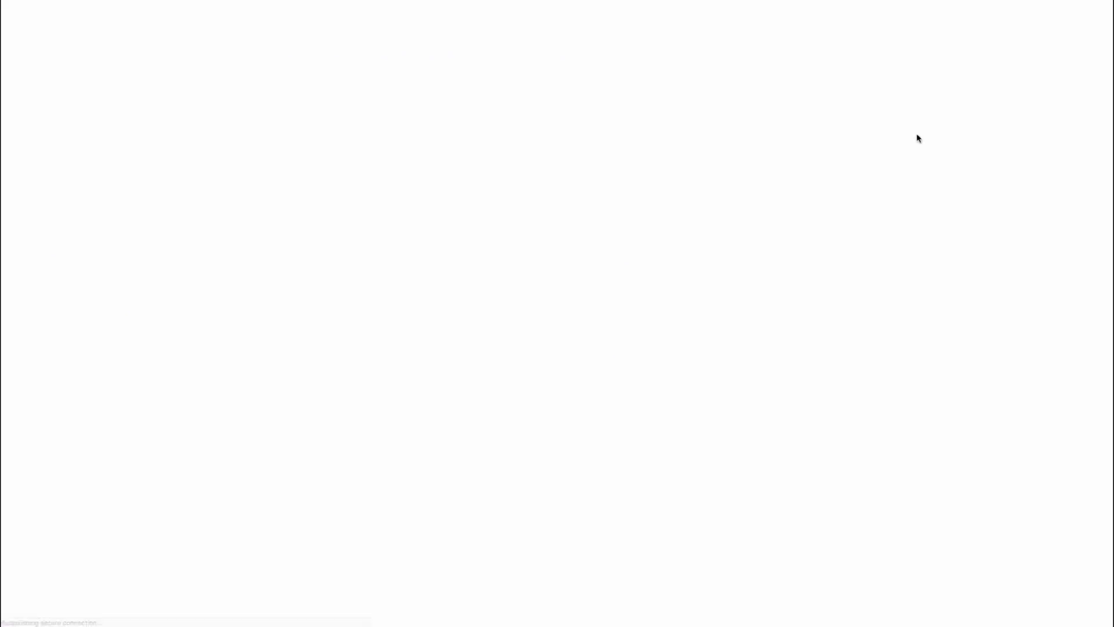
Step: Scroll through the 12-page ebook PDF back to the cover and start saving a copy
scroll(833, 153, down, 4)
scroll(832, 151, down, 6)
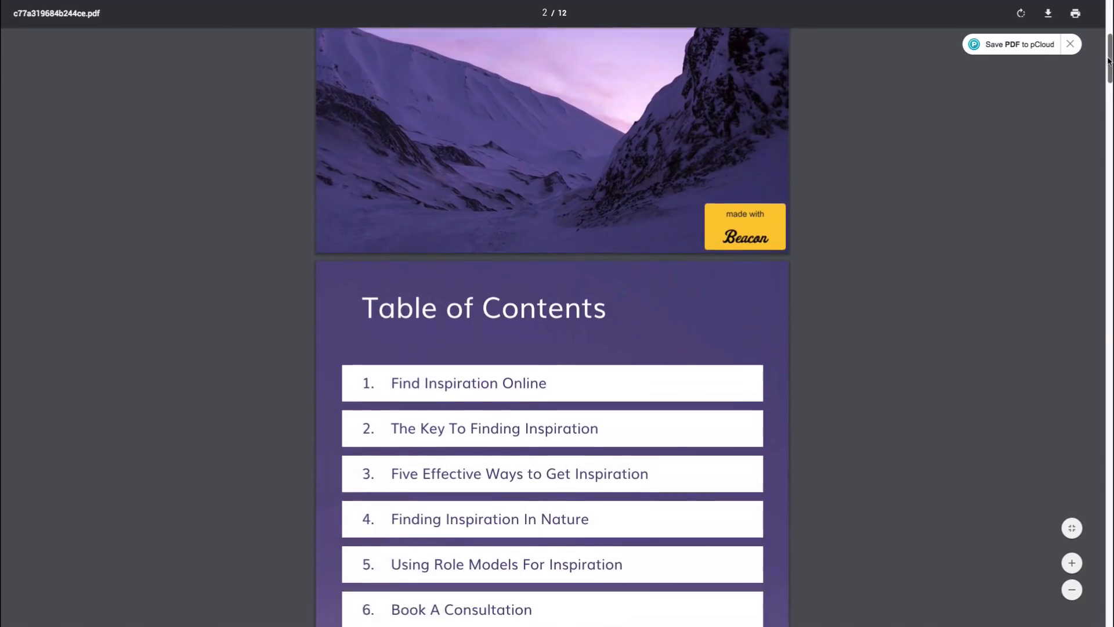
drag(1110, 74, 1101, 18)
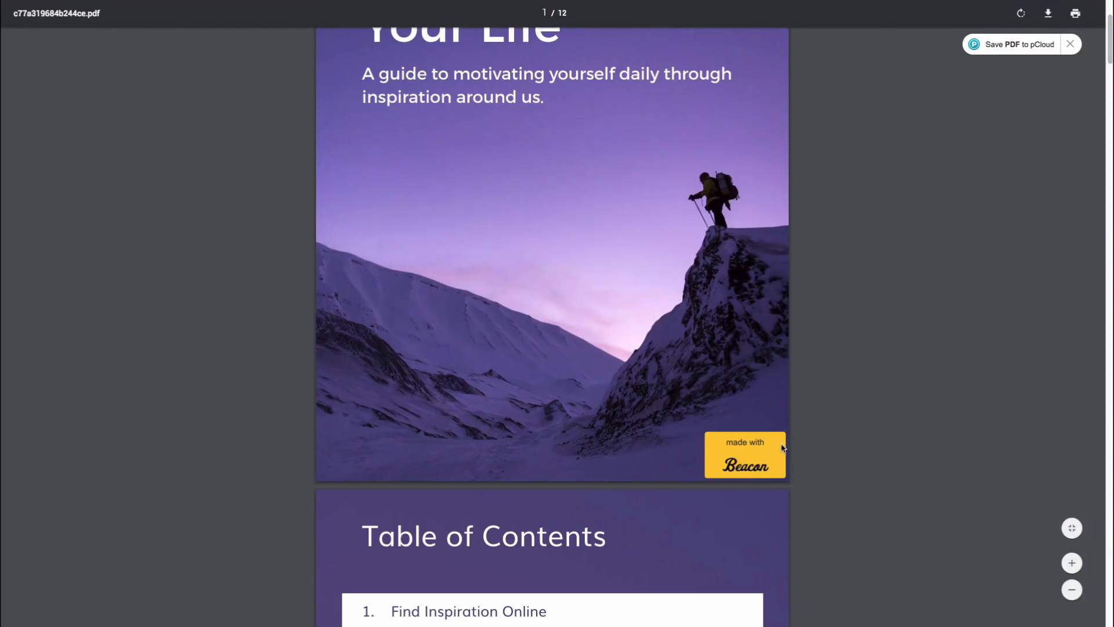
mouse_move(1106, 54)
mouse_down()
mouse_move(1106, 26)
mouse_move(1107, 41)
mouse_up()
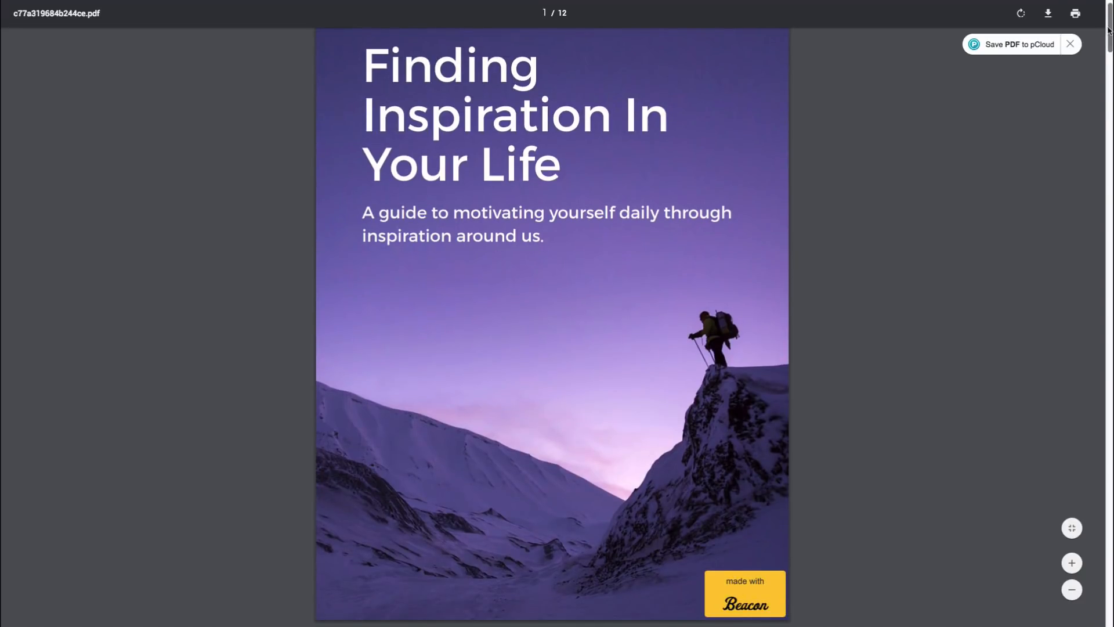
drag(1109, 30, 1109, 25)
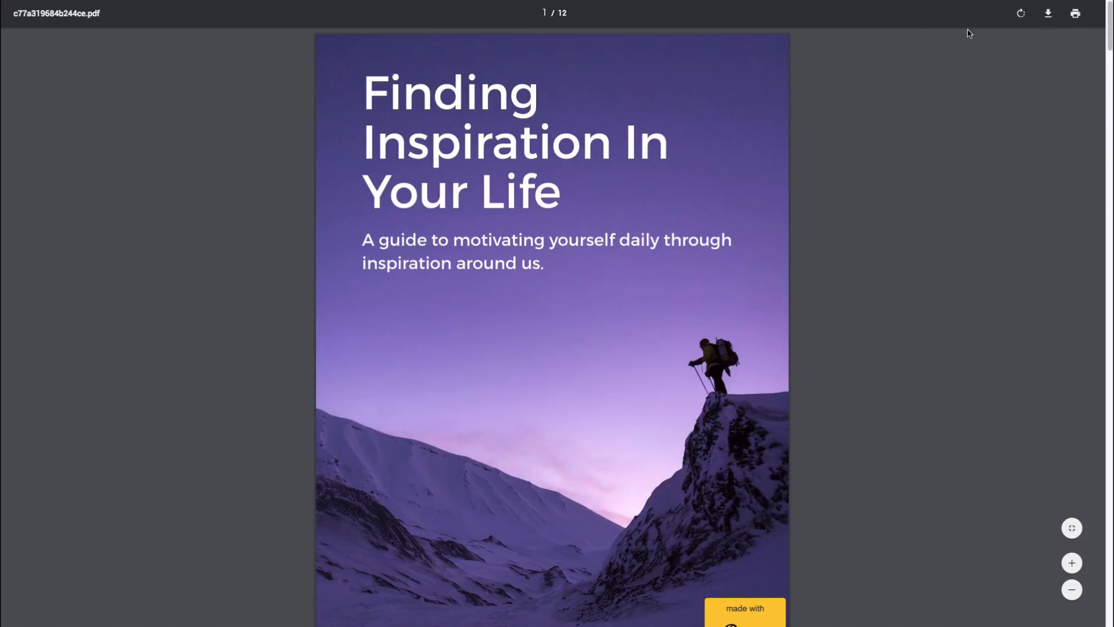
click(1047, 15)
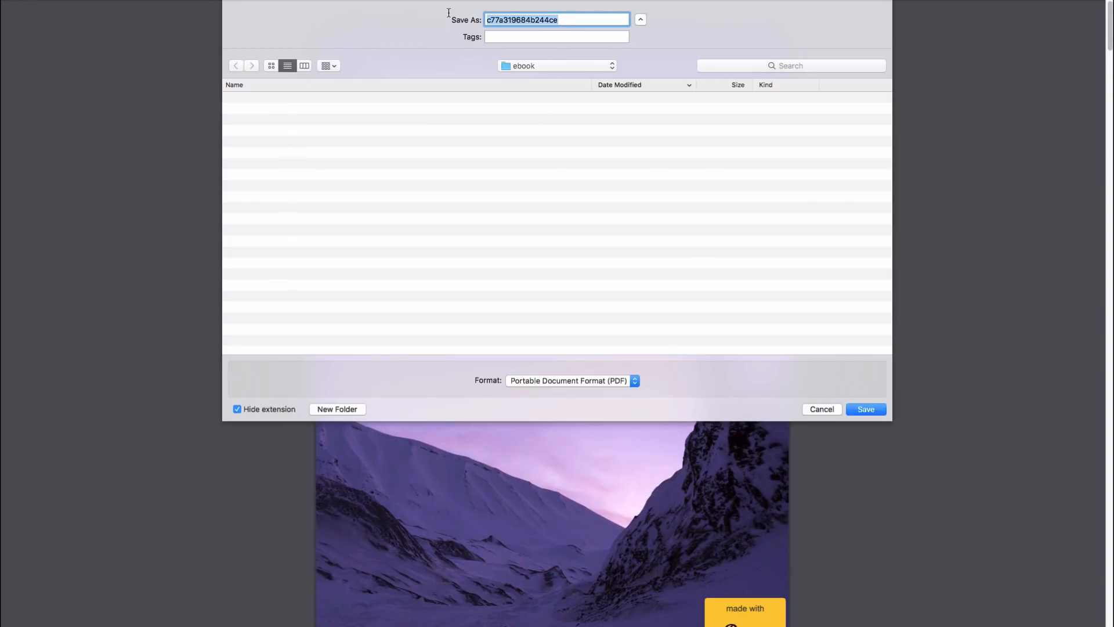
Step: Save the ebook PDF as finding-inspiration-ebook in the ebook folder
text(finding-inspiration-ebook)
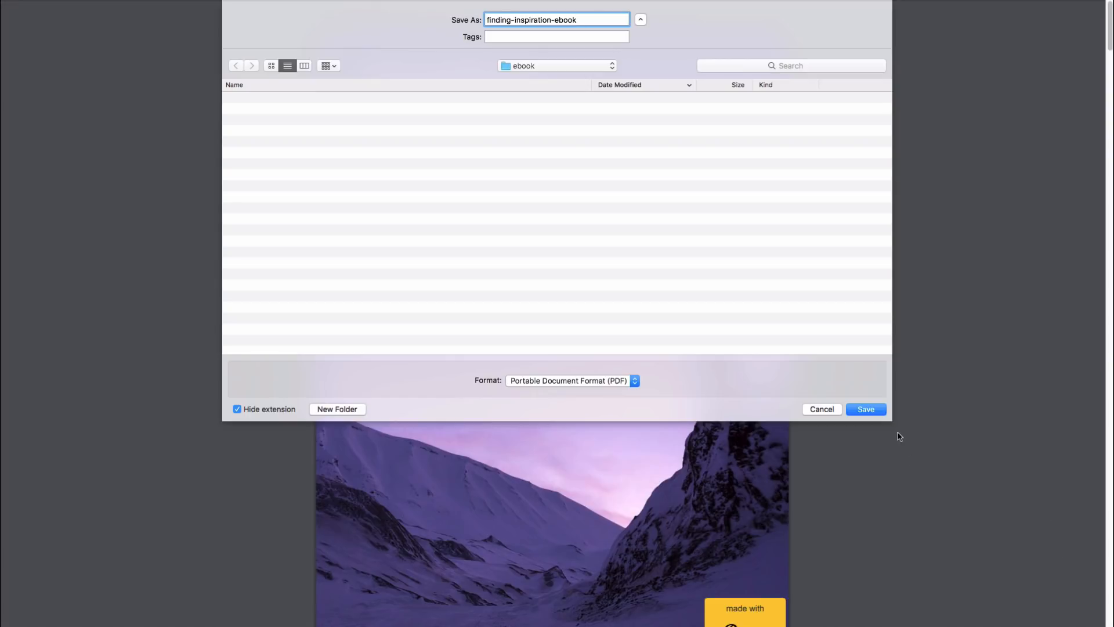
click(875, 410)
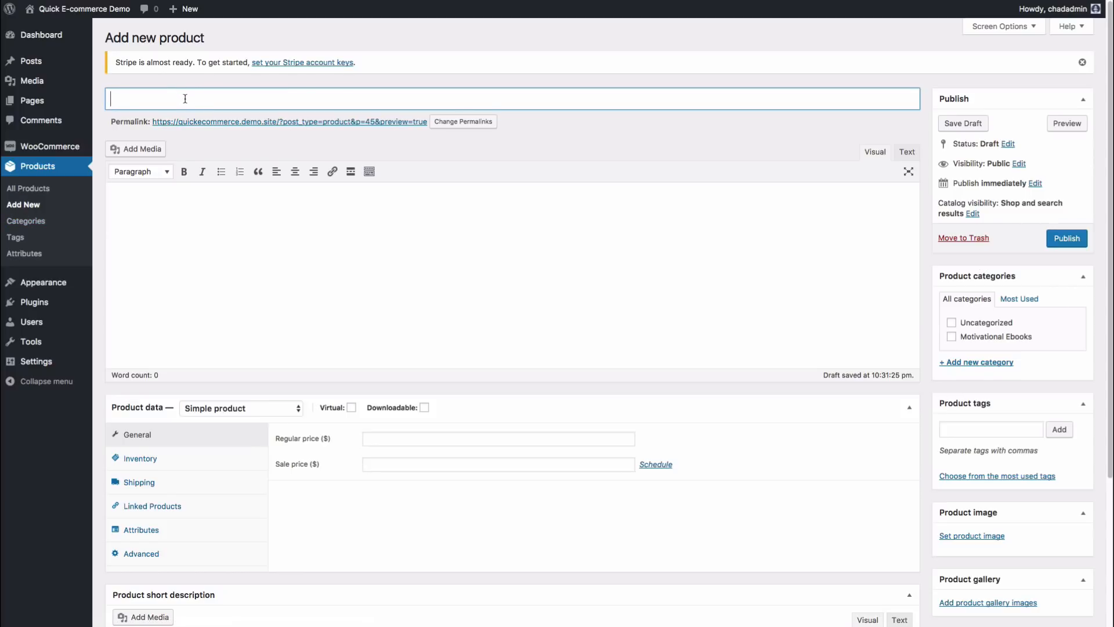
Step: Title the product 'Finding Inspiration In Your Life', described as a great ebook for finding inspiration
text(Finding Inspiratio)
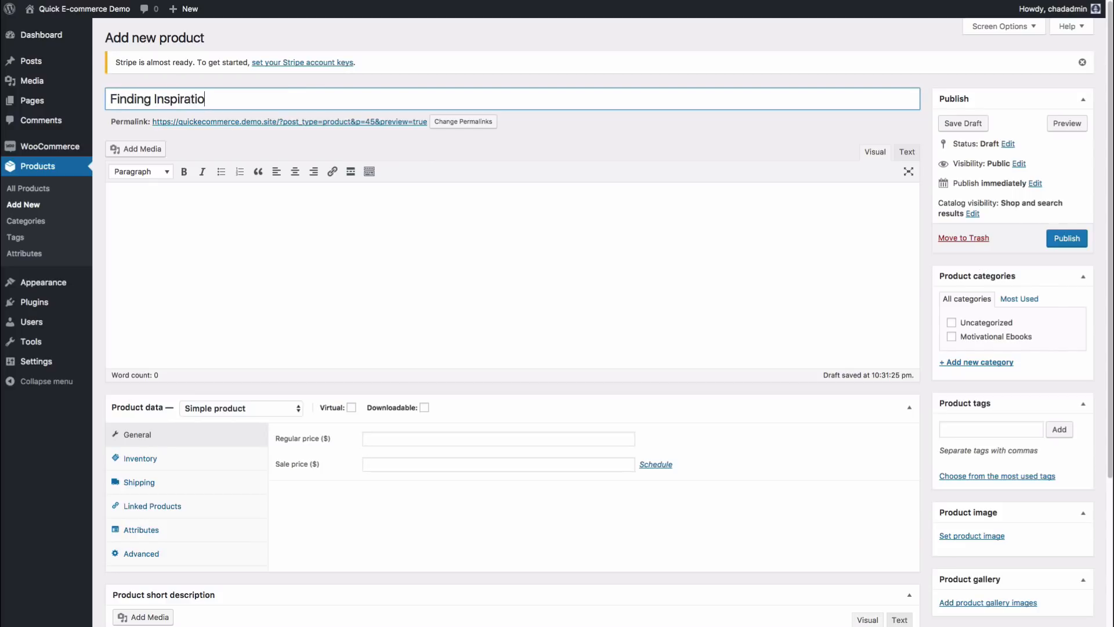
text(n In Your Life)
click(298, 211)
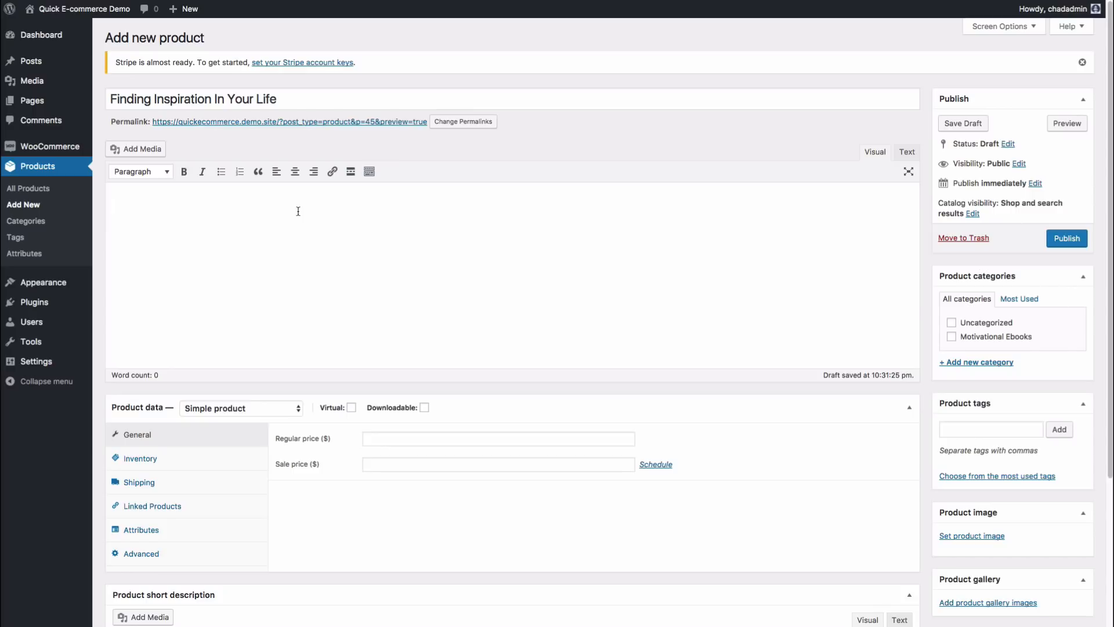
text(This is a great ebook for finding inspiration in your daily life through things around us.)
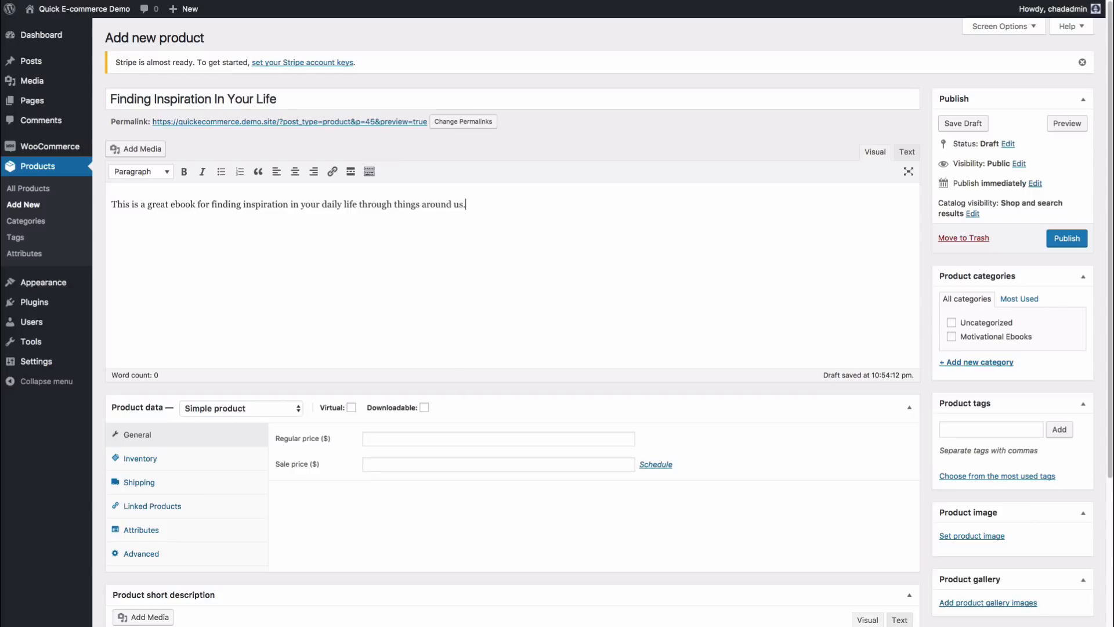
key(BackSpace)
text(, including nature and our role models.)
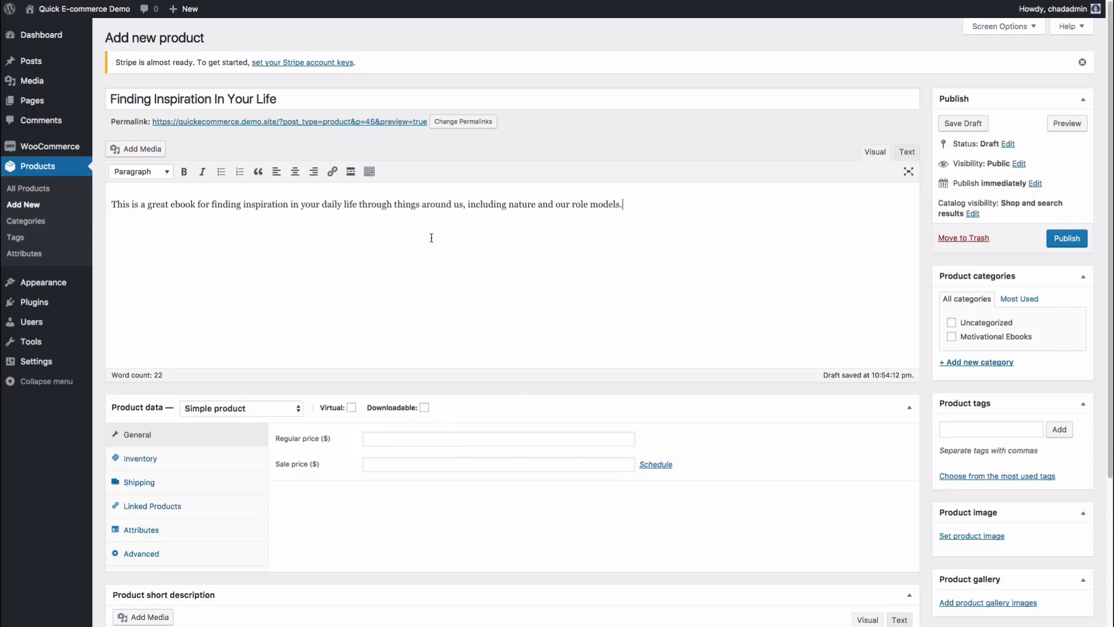
scroll(420, 258, down, 5)
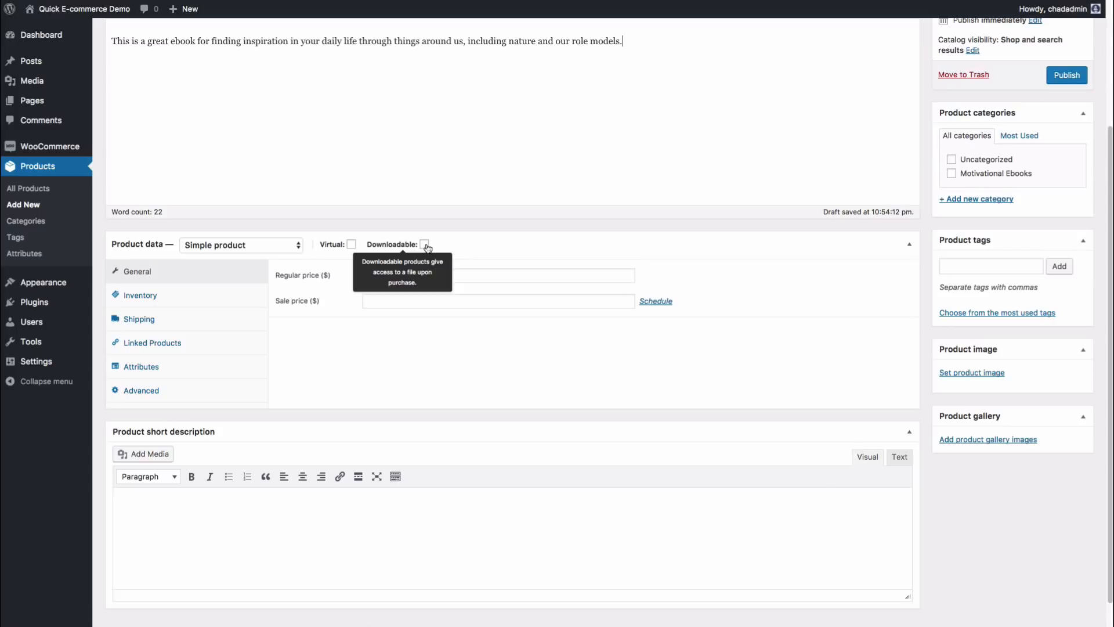
Step: Mark the product virtual and downloadable with a regular price of 17
click(352, 245)
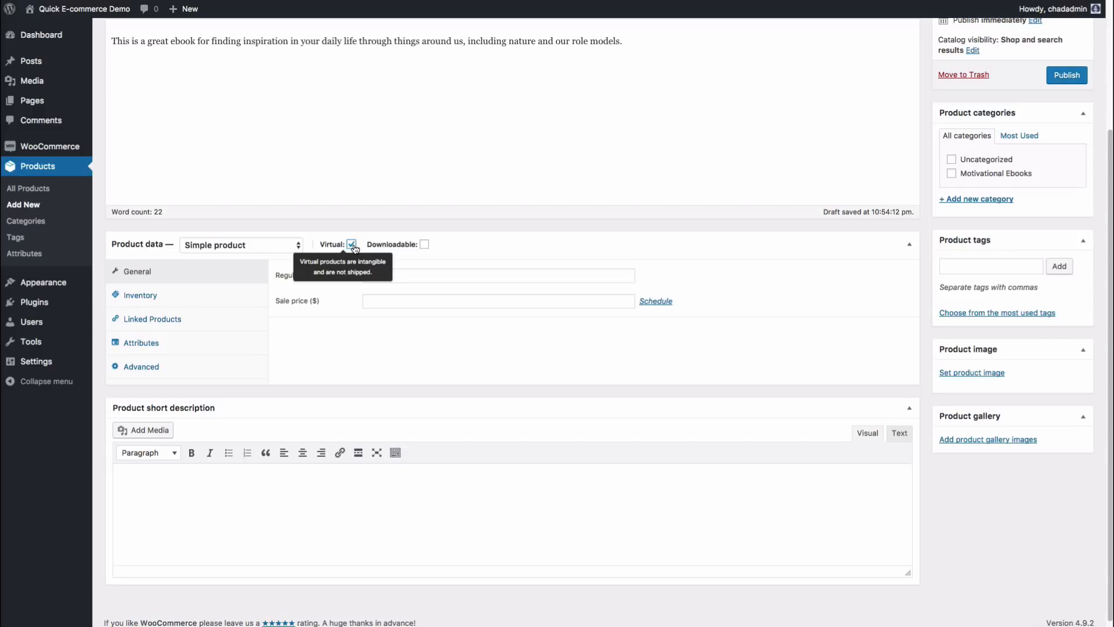
click(425, 245)
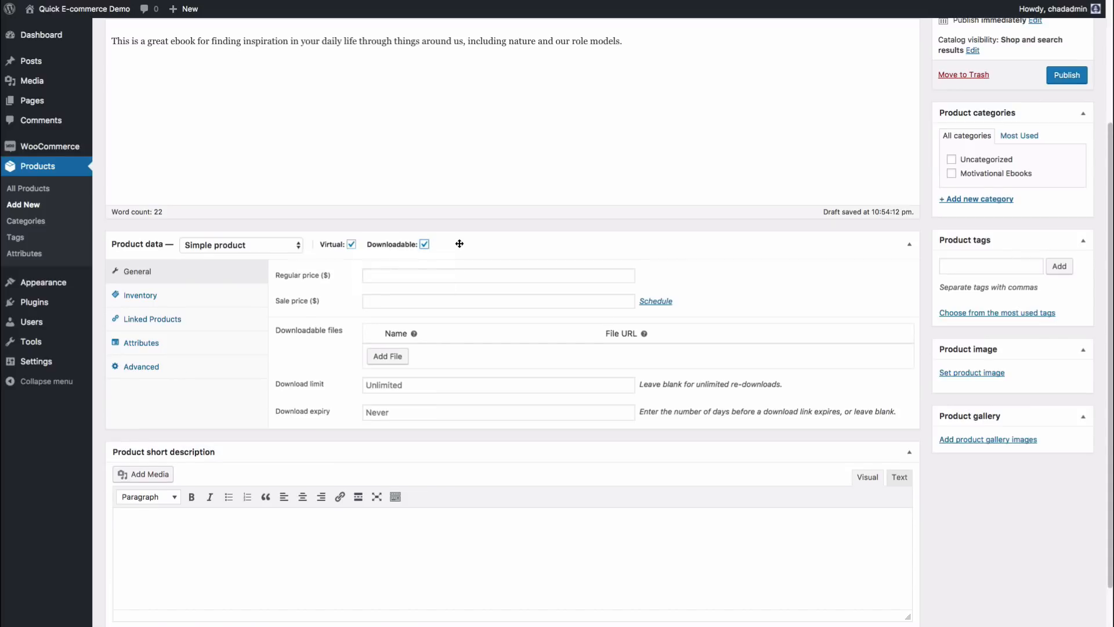
click(408, 274)
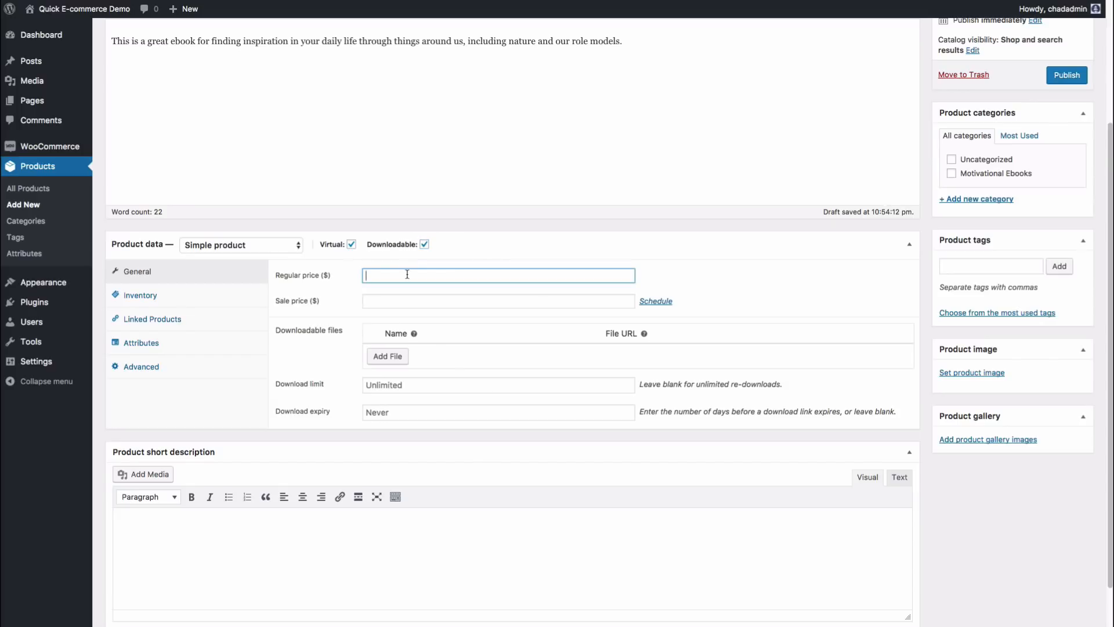
text(17)
click(401, 299)
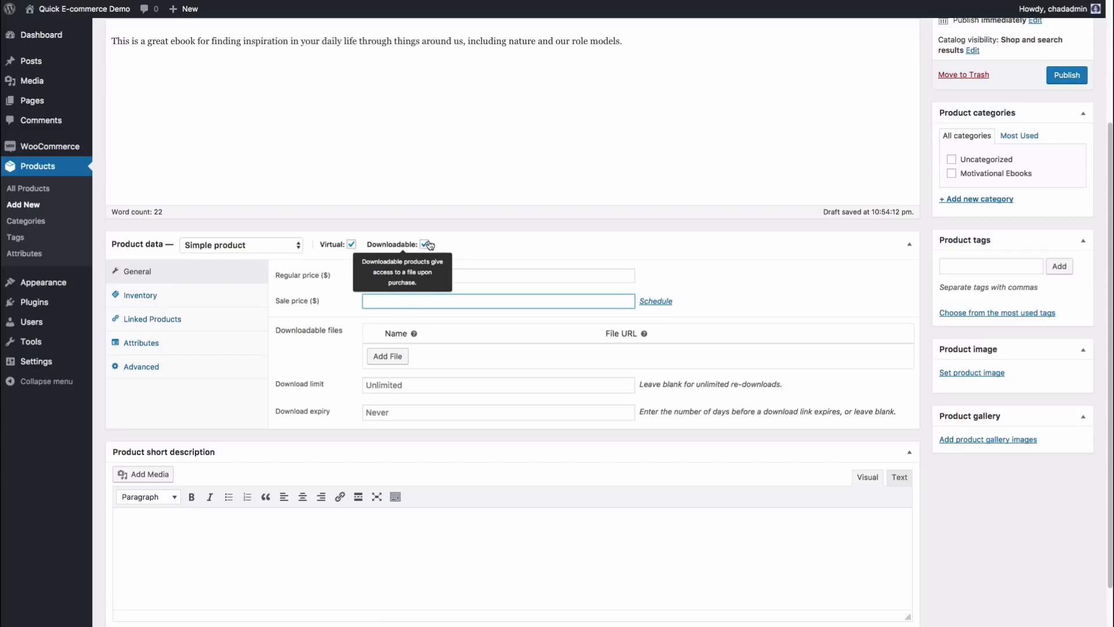
Step: Add a downloadable file row and copy the product title for its name
click(391, 359)
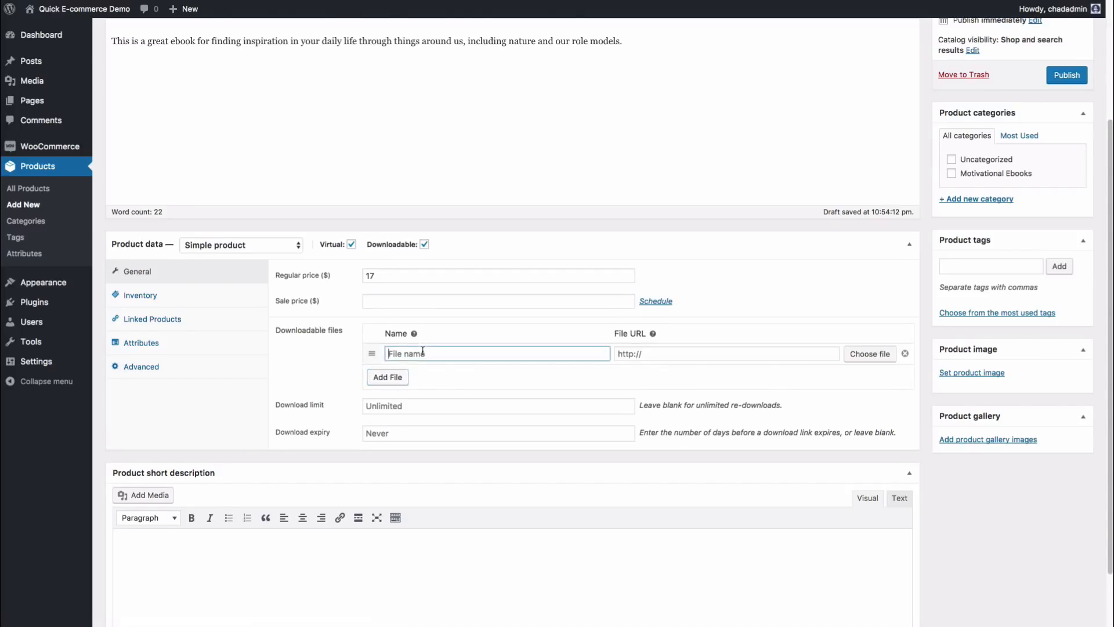
scroll(450, 333, down, 1)
click(446, 333)
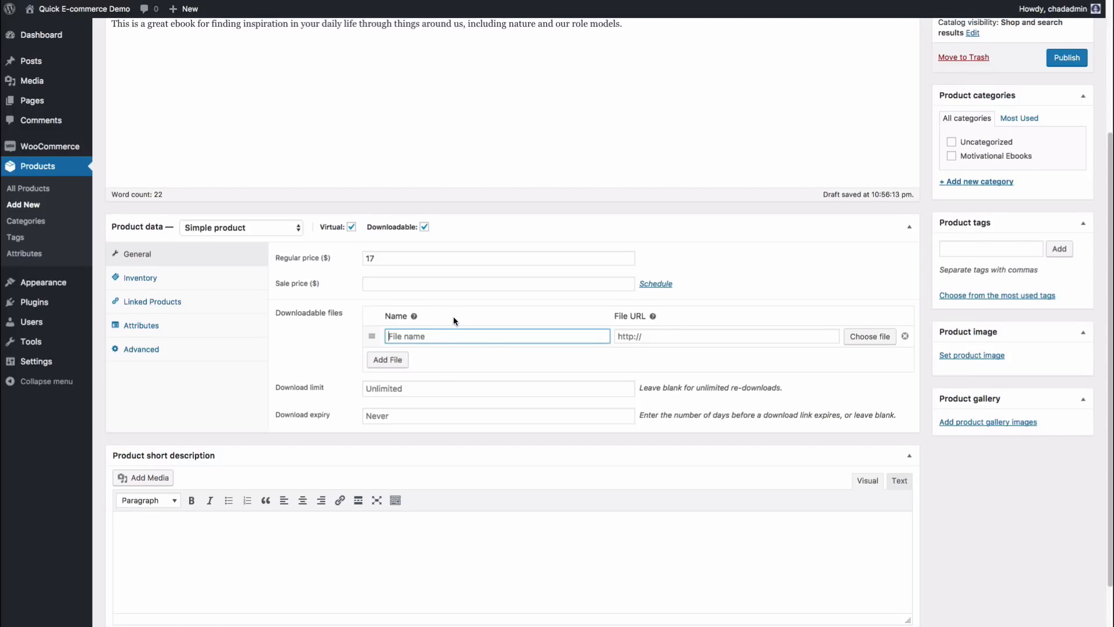
scroll(342, 185, up, 3)
drag(308, 101, 110, 99)
key(ctrl+c)
Step: Paste 'Finding Inspiration In Your Life' as the downloadable file's name
scroll(383, 277, down, 4)
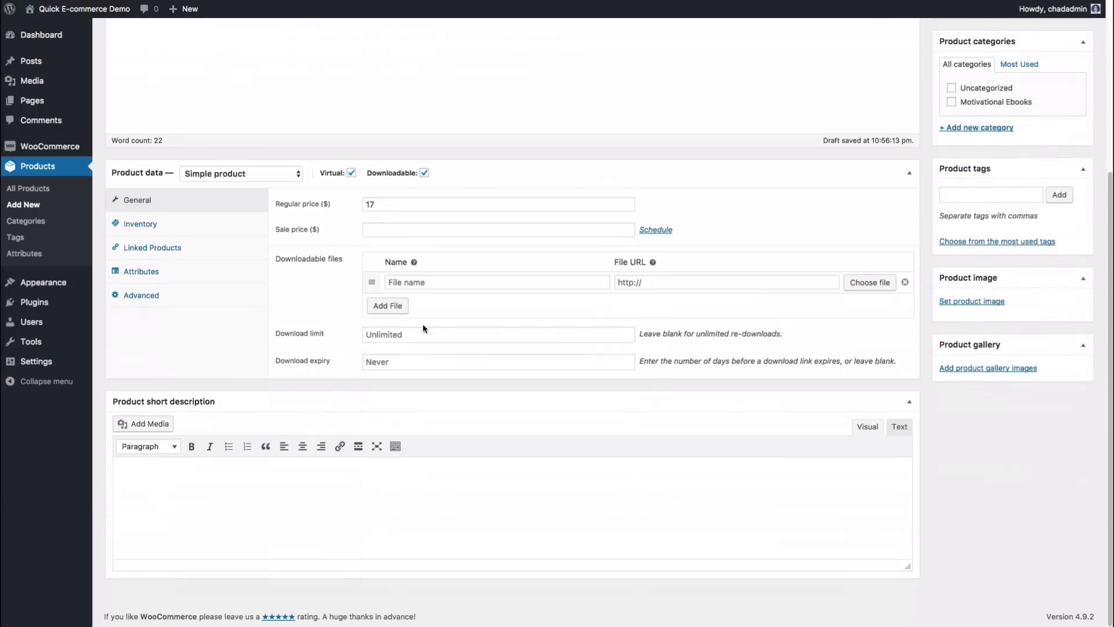
click(429, 280)
key(ctrl+v)
click(652, 282)
Step: Upload finding-inspiration-ebook.pdf and insert its URL as the download file
click(864, 287)
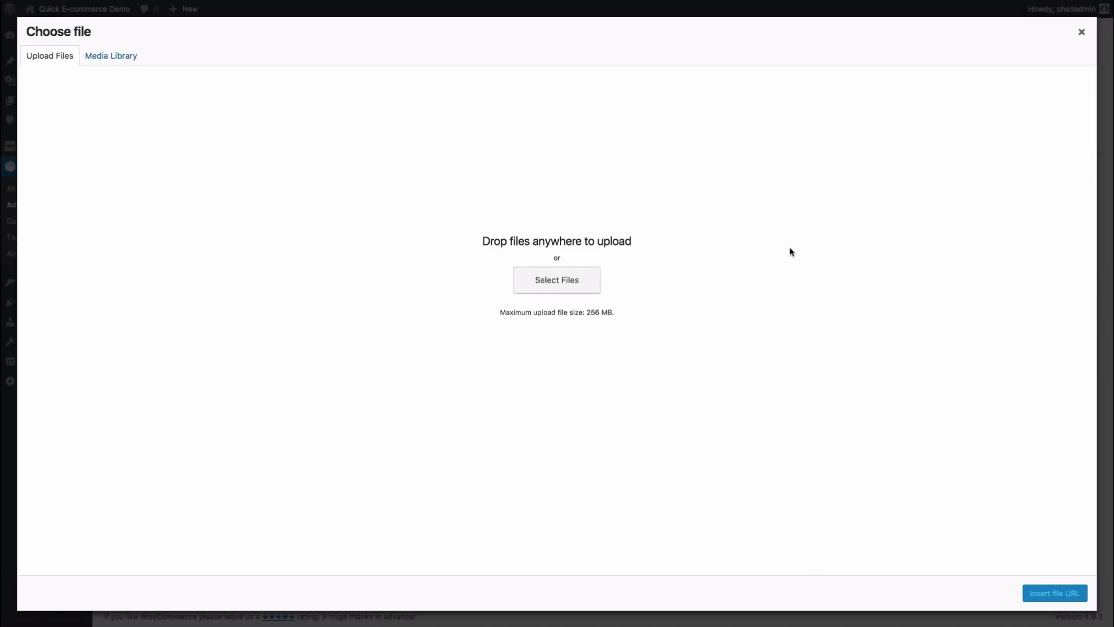
click(562, 282)
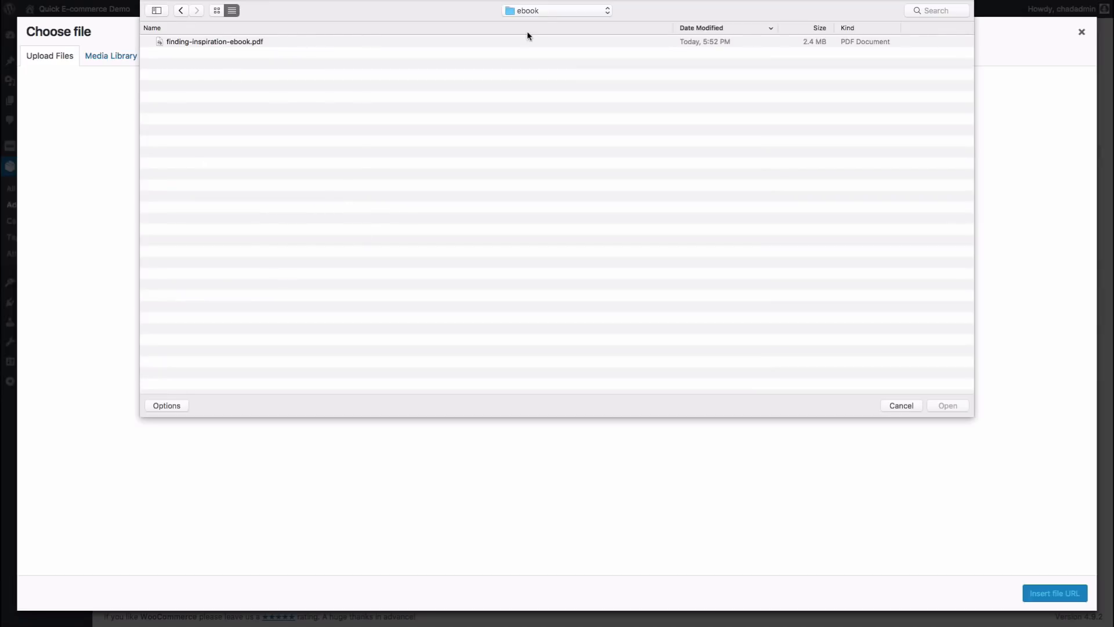
double_click(256, 42)
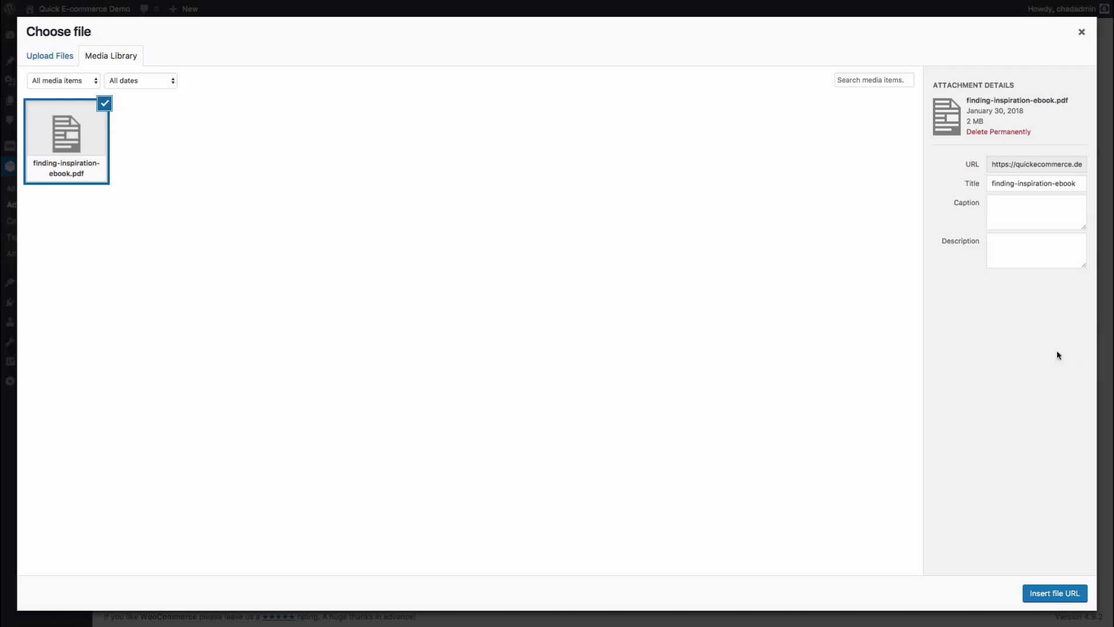
click(1055, 594)
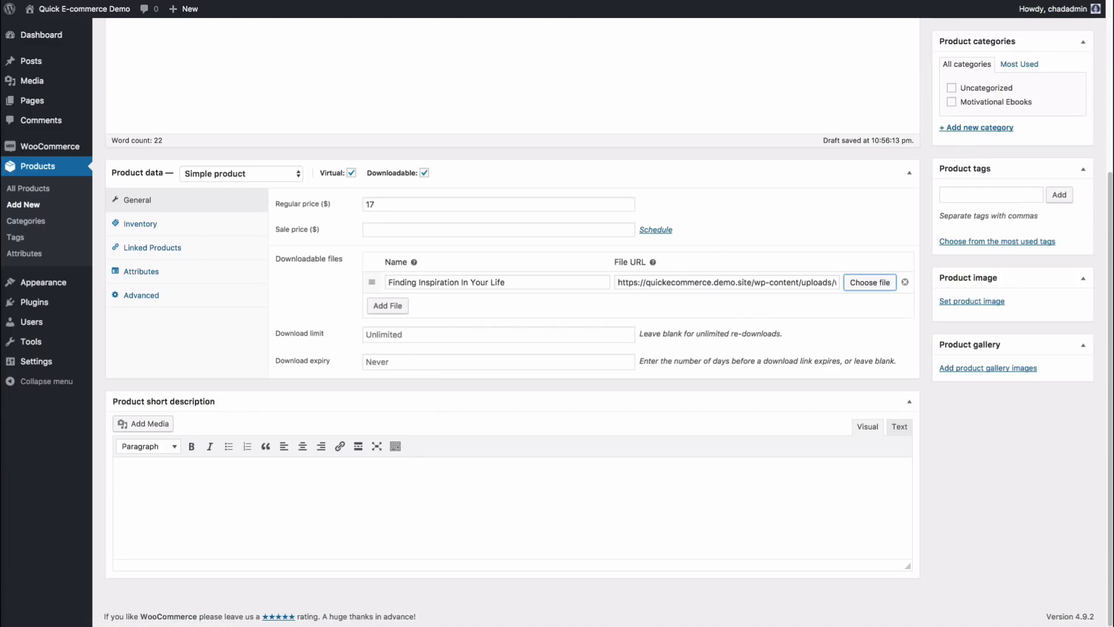
drag(645, 284, 883, 284)
click(803, 283)
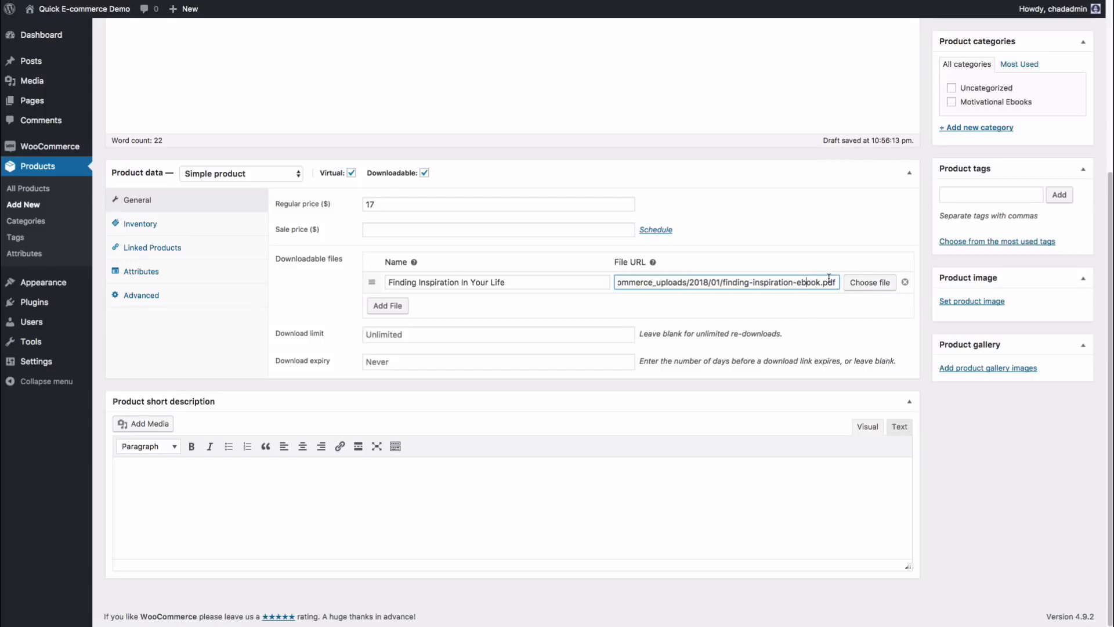
click(819, 258)
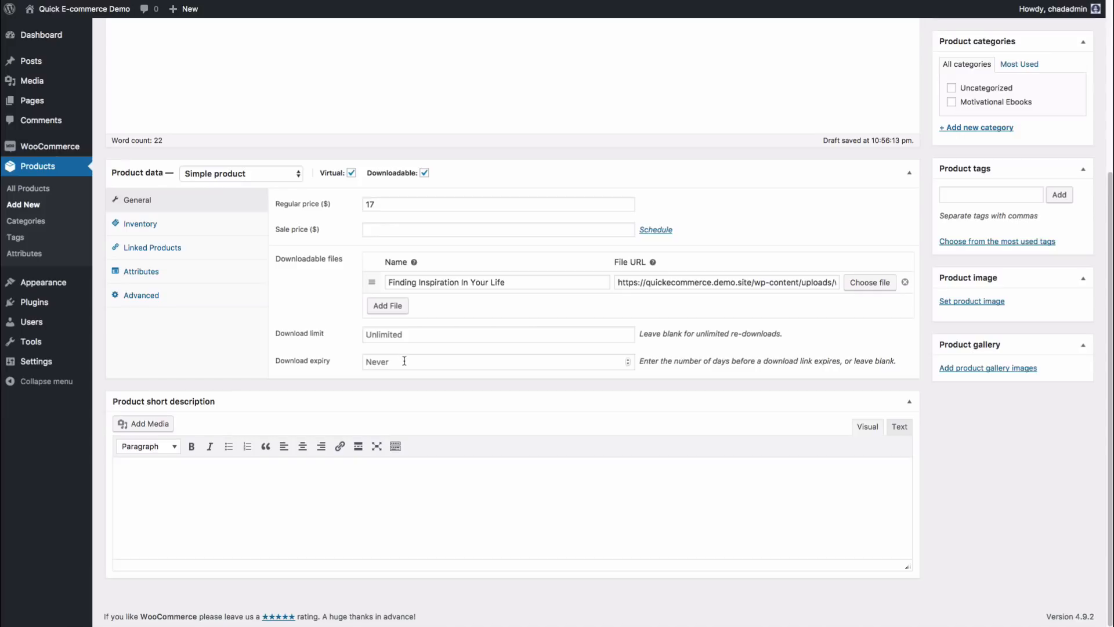
click(285, 482)
Step: Copy the main description sentence into the product's short description
scroll(288, 484, up, 5)
click(290, 251)
key(super+a)
key(super+c)
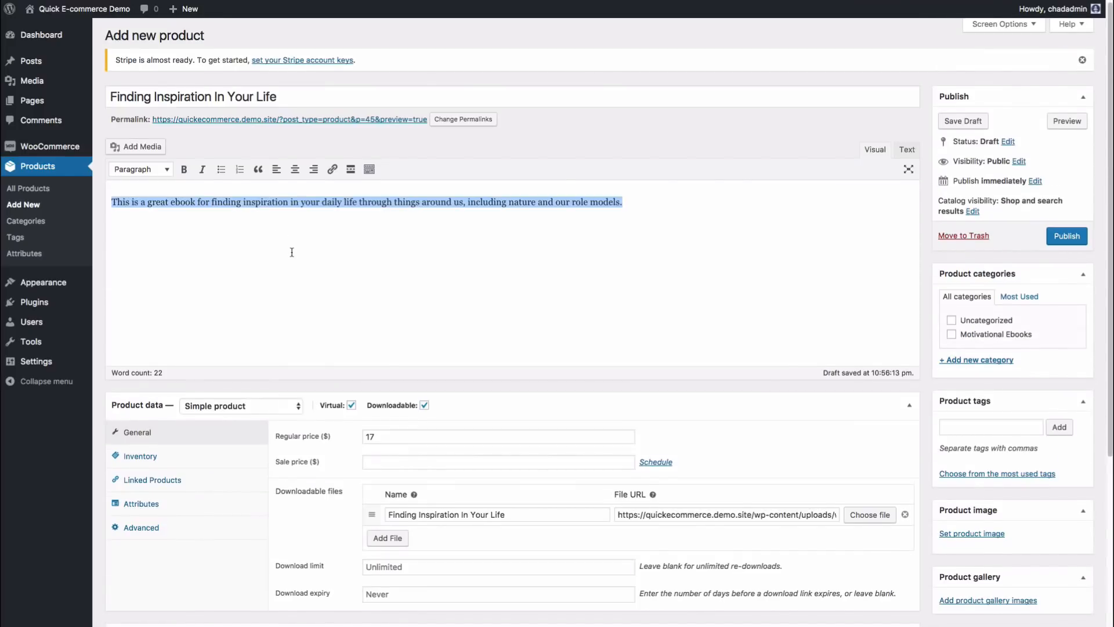
scroll(291, 251, down, 5)
click(253, 518)
key(super+v)
Step: Capture a screenshot of the ebook's PDF cover page
scroll(291, 500, down, 1)
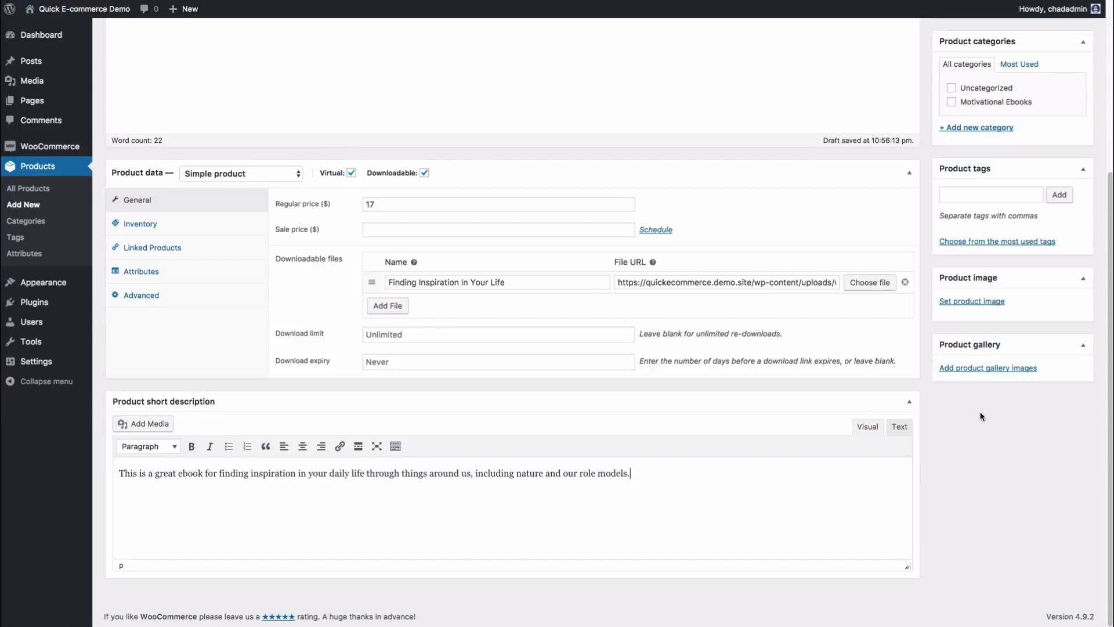
scroll(982, 418, up, 3)
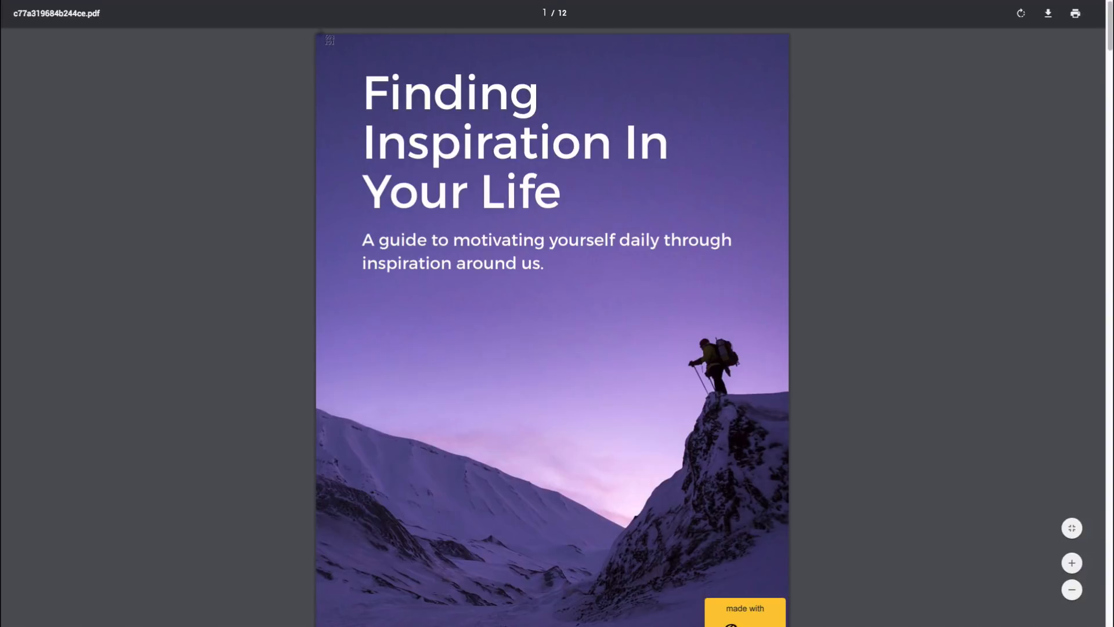
drag(317, 35, 788, 592)
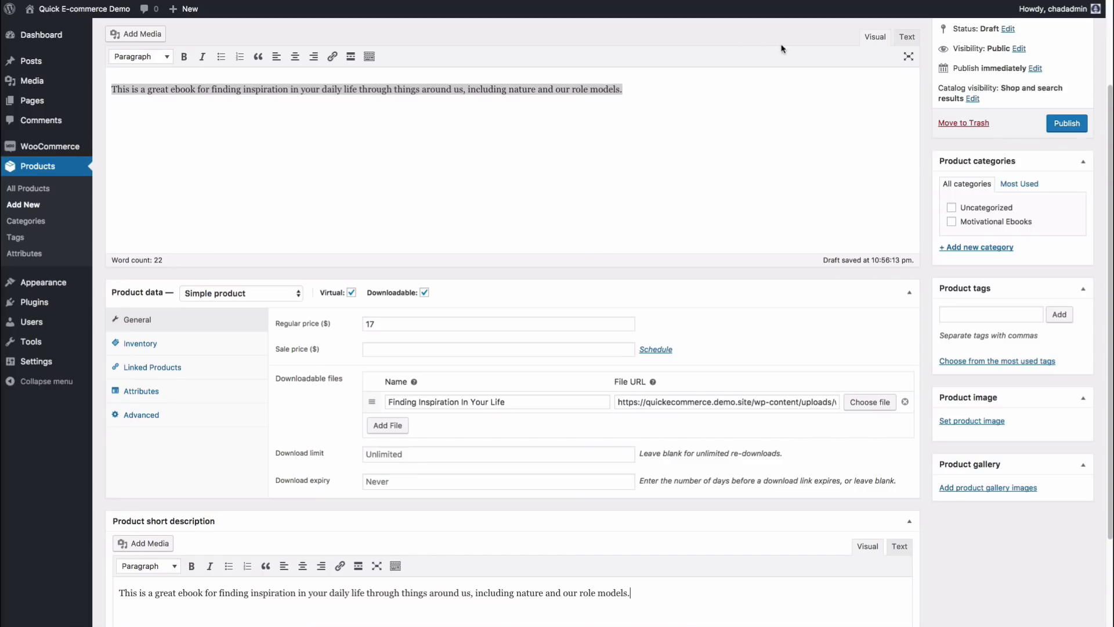
Step: Set the Finding Inspiration In Your Life cover screenshot from the Media Library as the product image
click(967, 423)
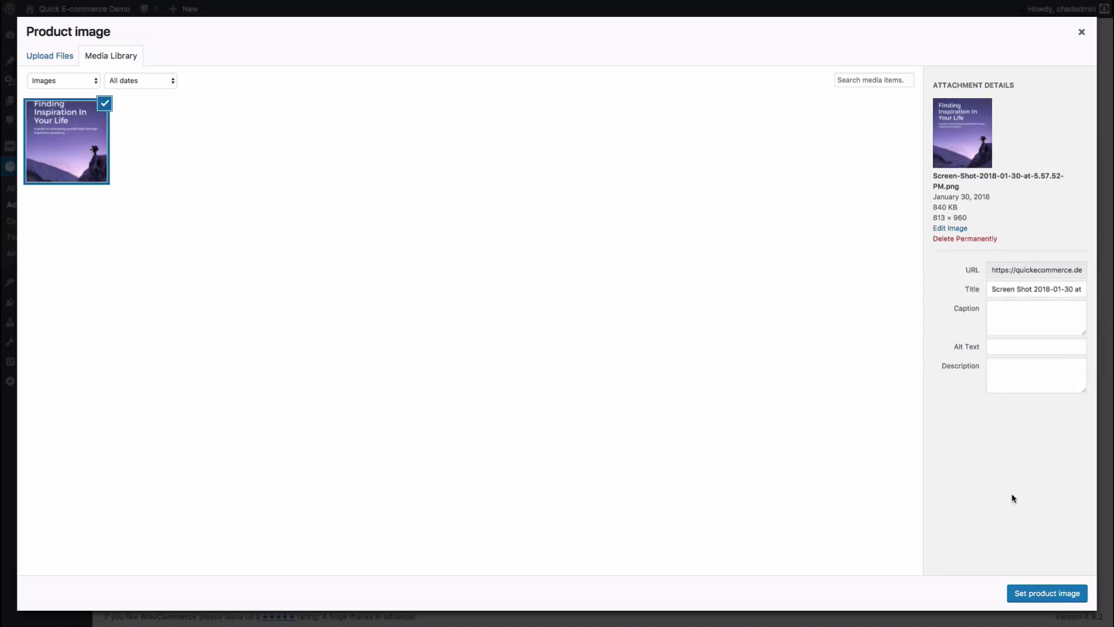
click(1054, 593)
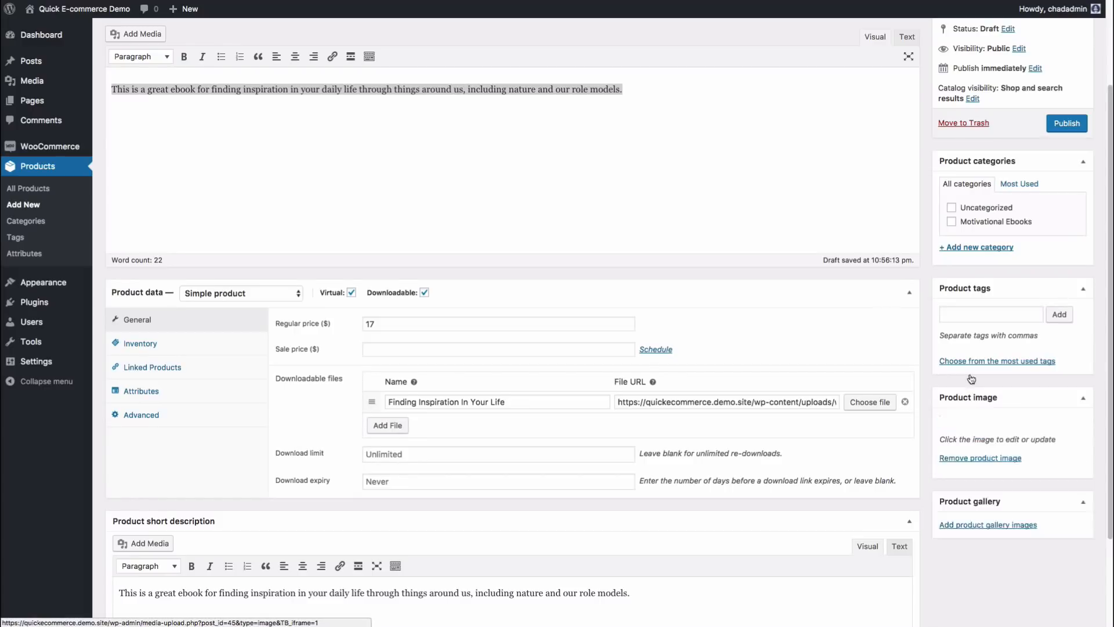
scroll(1036, 458, down, 1)
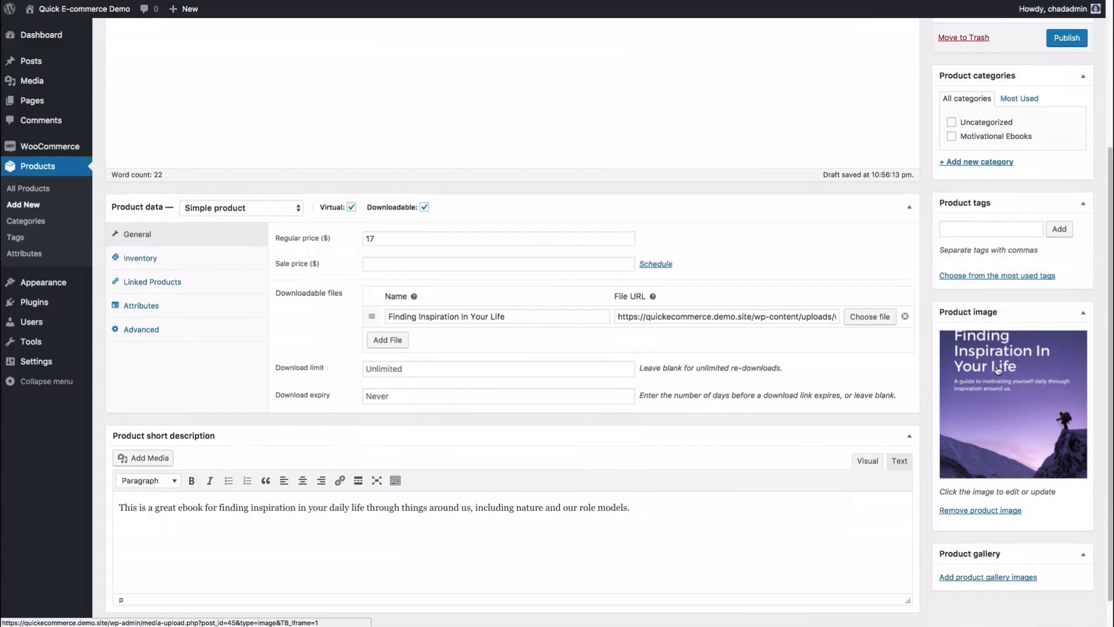
scroll(1010, 414, up, 4)
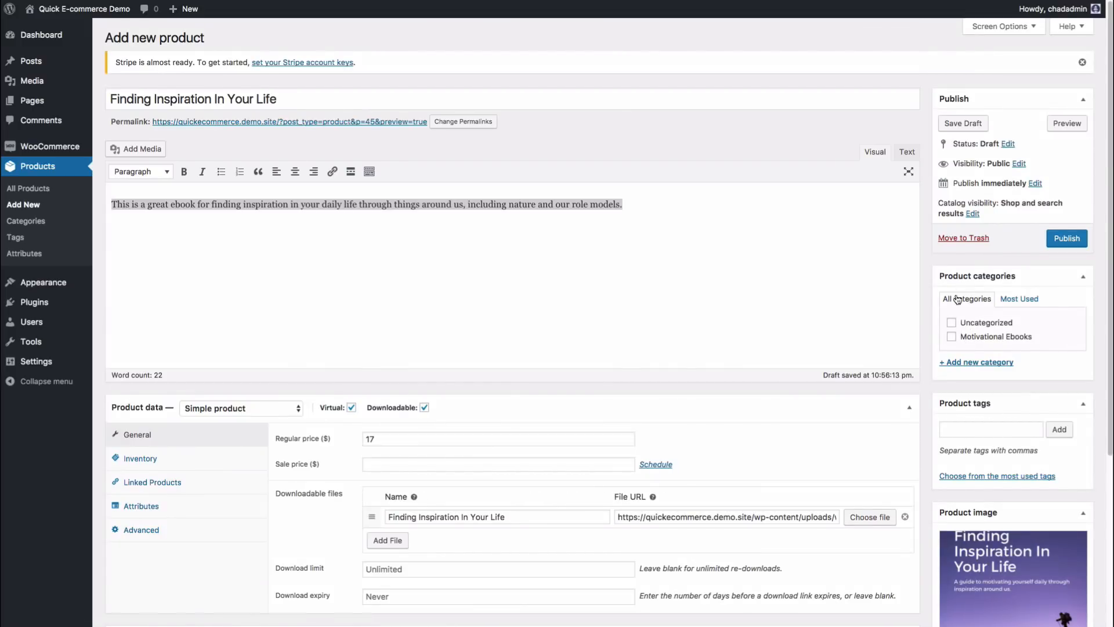
Step: Assign the ebook to the Motivational Ebooks category and publish the product
click(952, 337)
click(1073, 239)
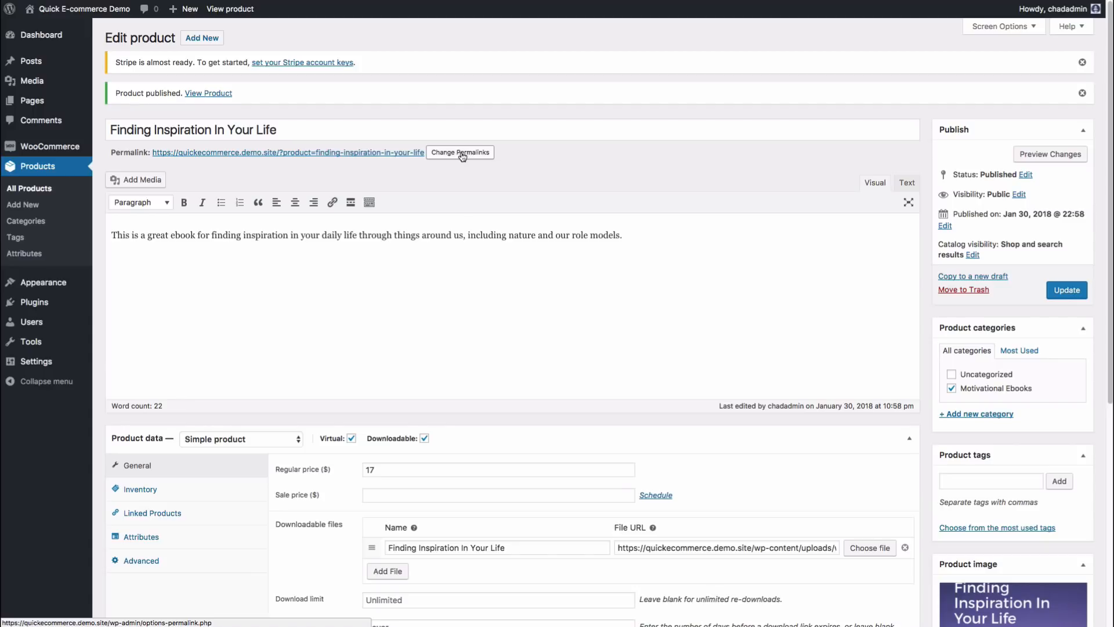
Step: Switch permalinks to Post name with Shop base product links, and save the changes
mouse_move(54, 365)
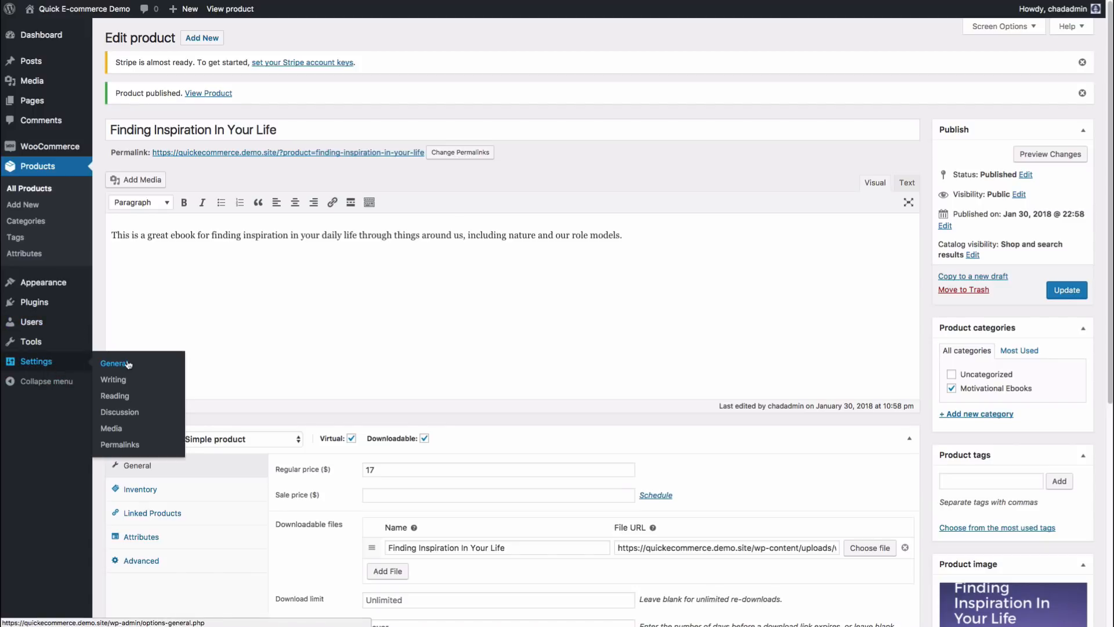
click(120, 445)
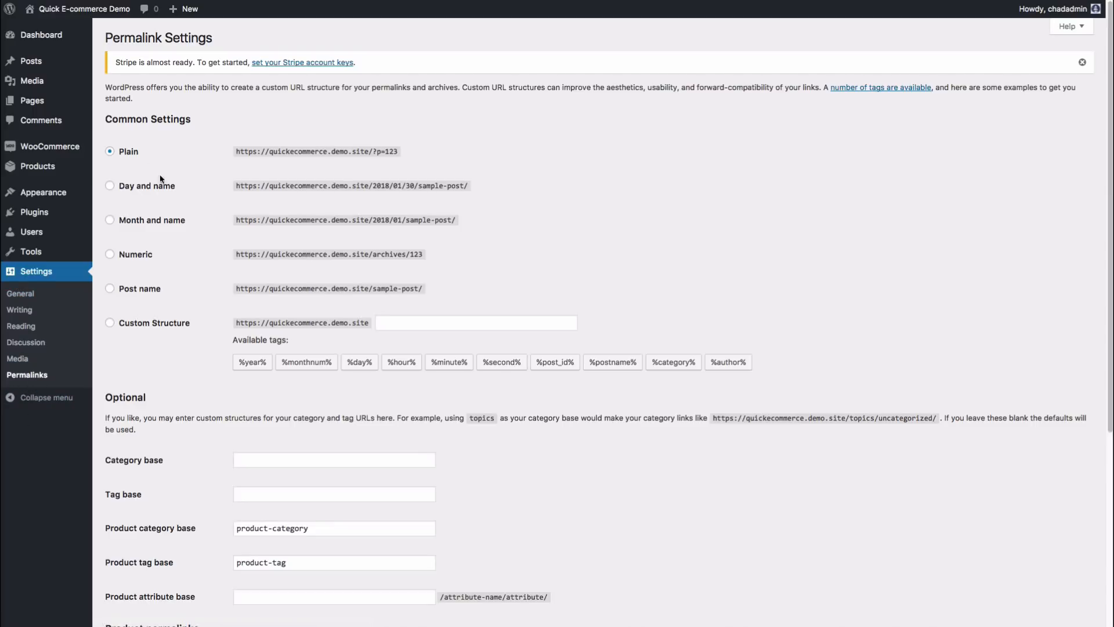
click(114, 290)
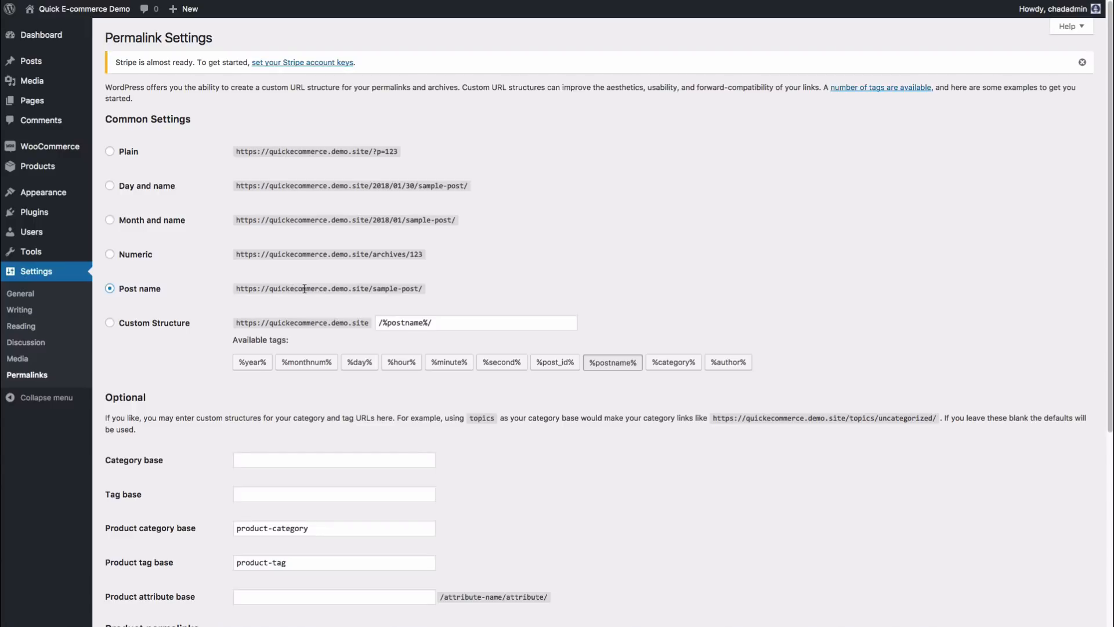
scroll(244, 299, down, 5)
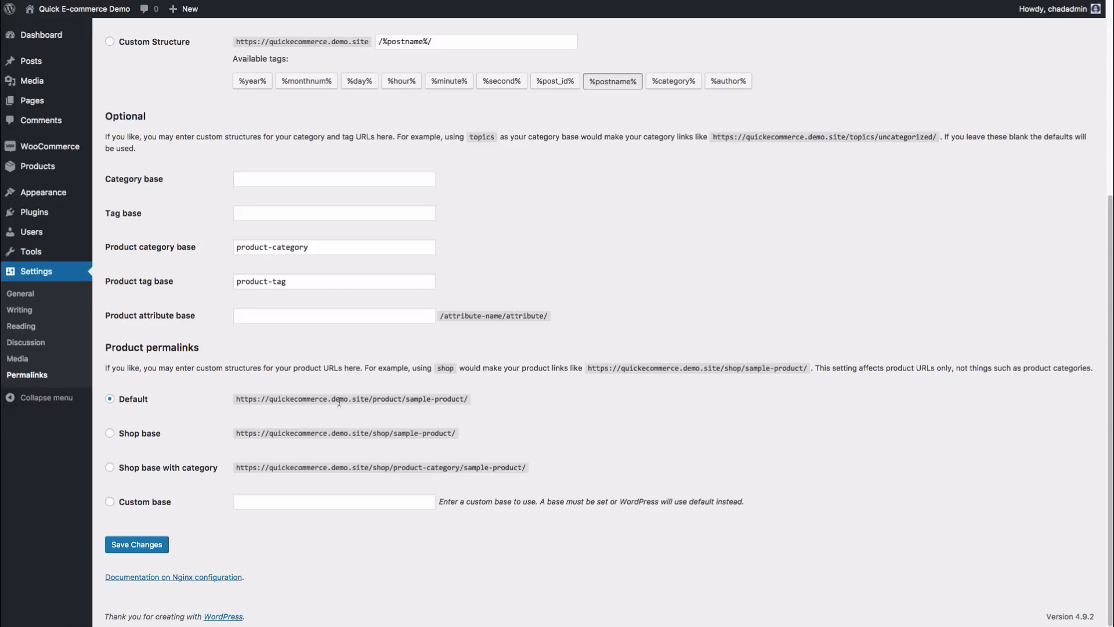
double_click(376, 398)
click(371, 430)
click(111, 434)
click(135, 546)
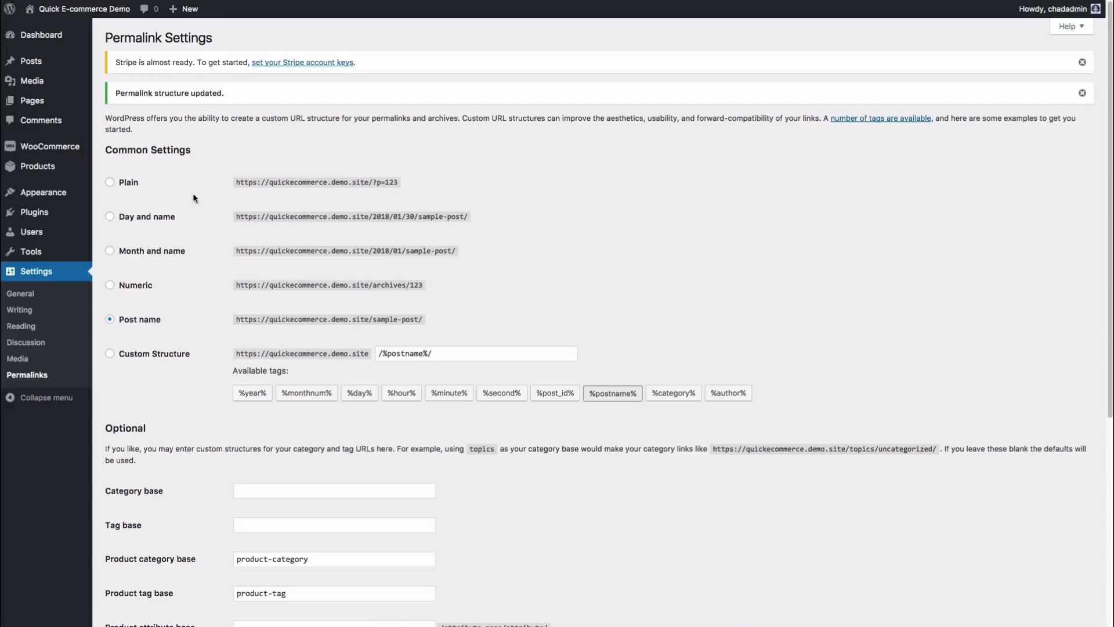
click(50, 172)
Step: Add the Finding Inspiration In Your Life ebook to the cart from the Shop page and view the $17.00 cart
mouse_move(291, 157)
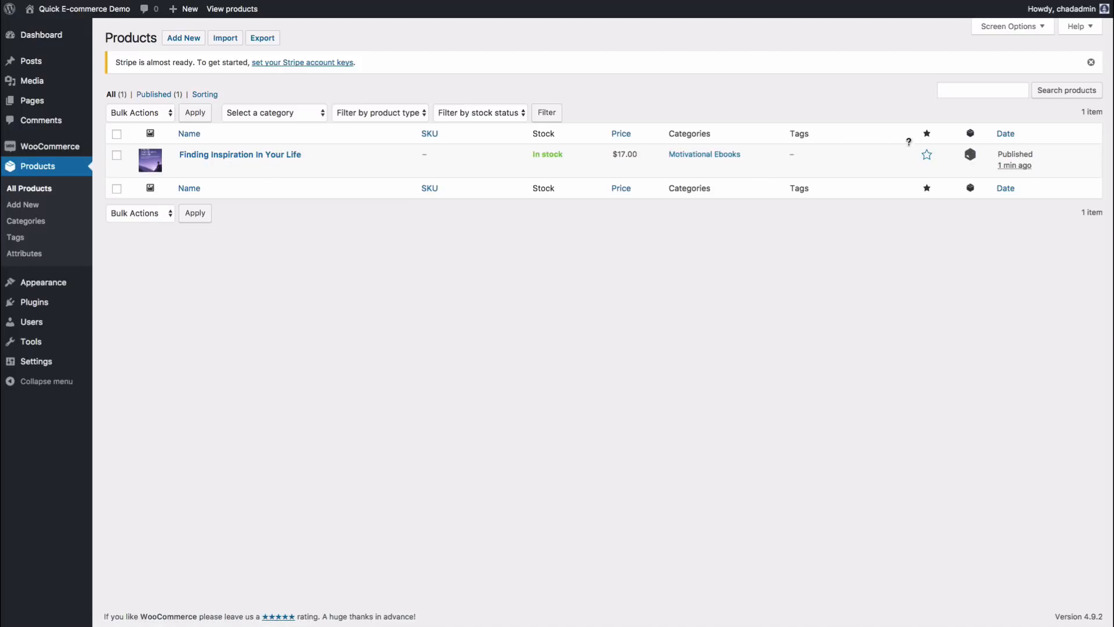
mouse_move(233, 159)
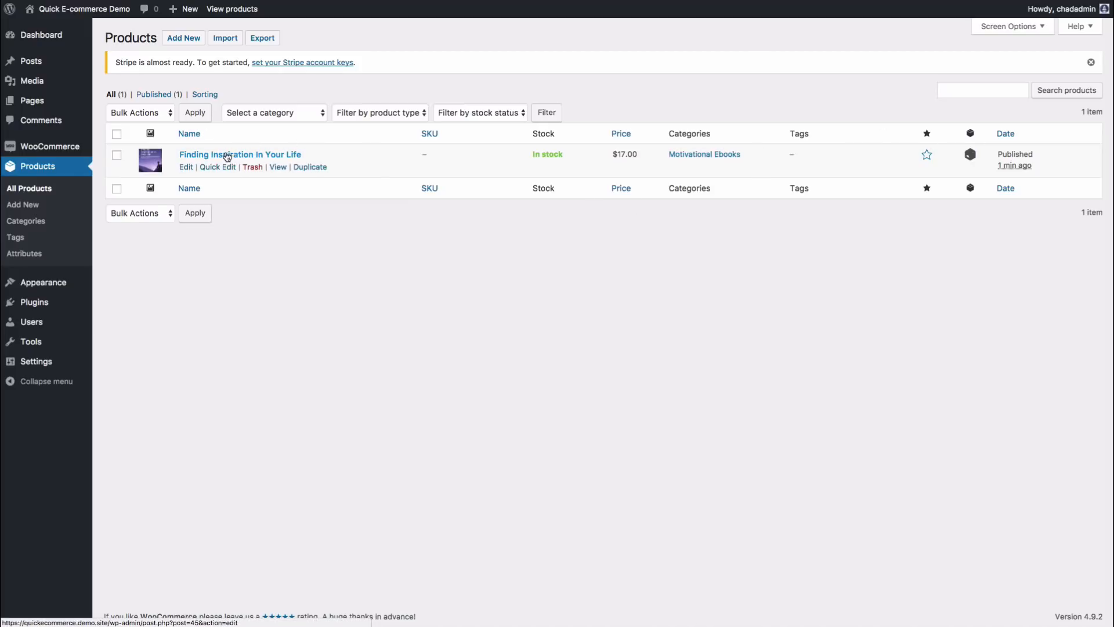
mouse_move(29, 152)
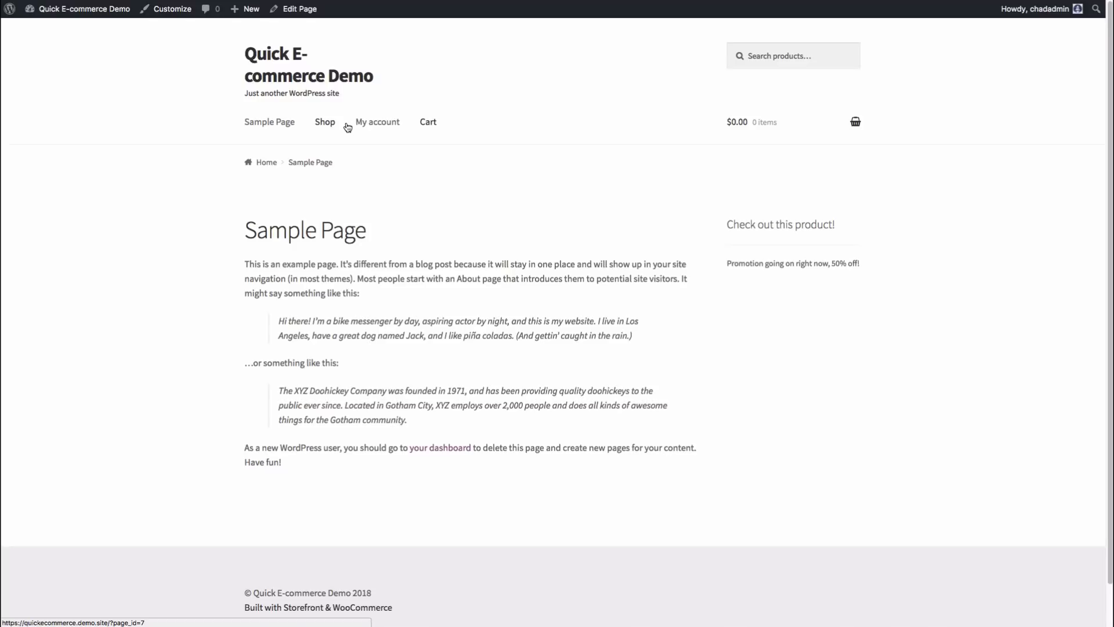
click(326, 124)
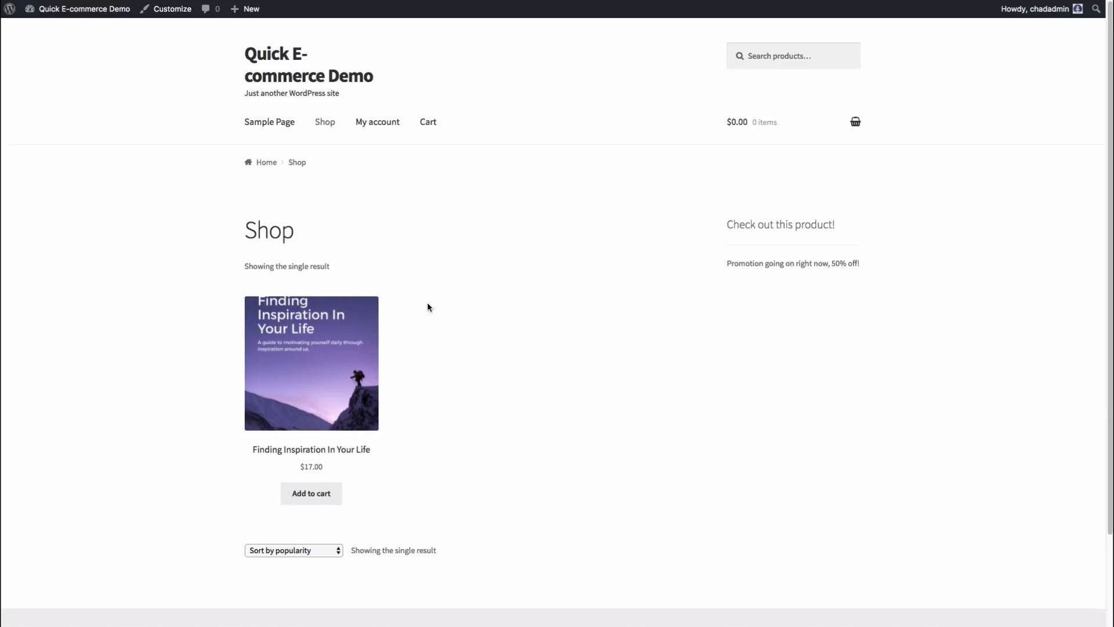
click(311, 495)
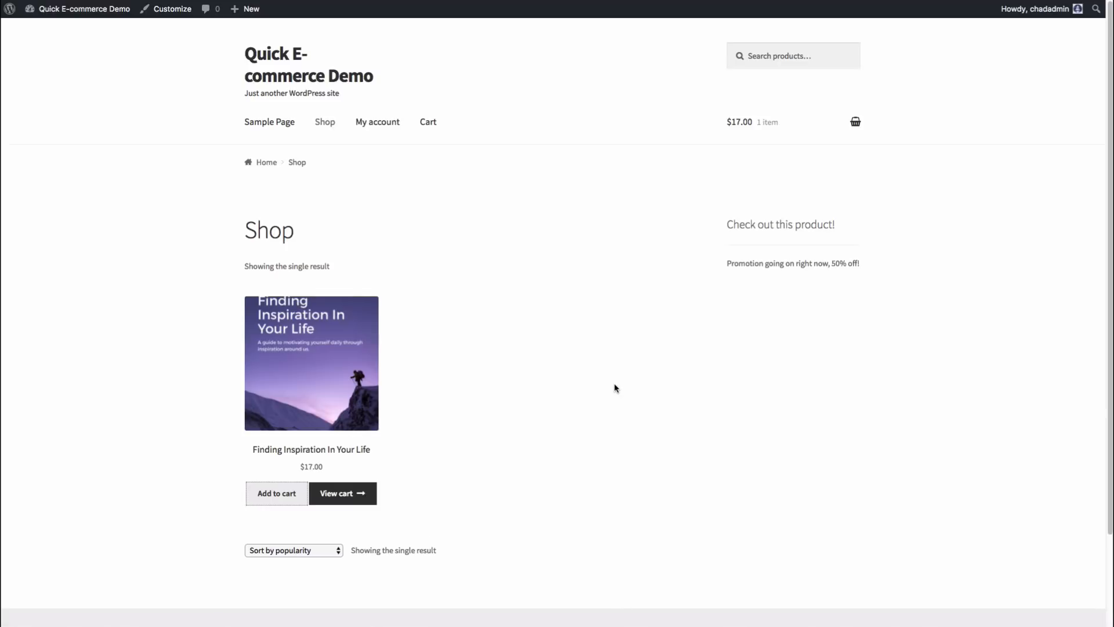
mouse_move(764, 128)
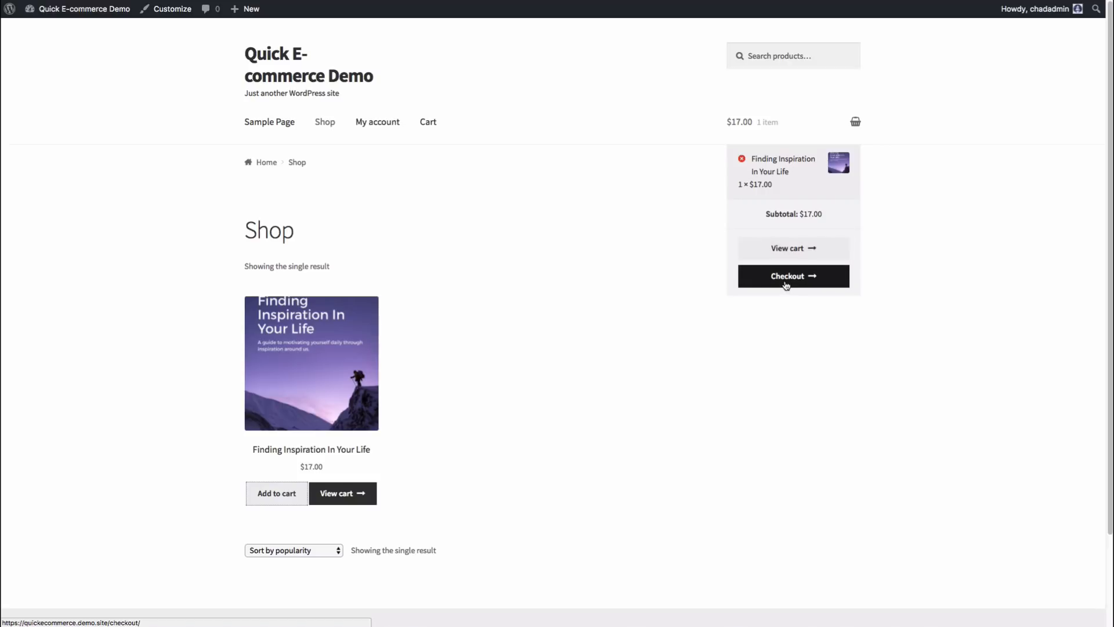
click(795, 251)
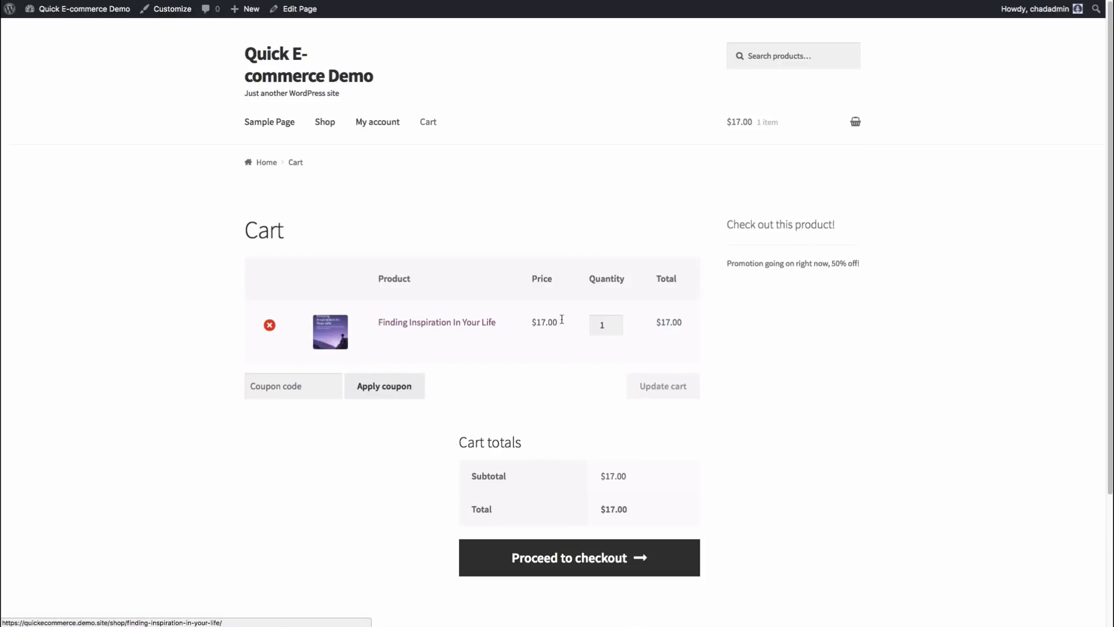
scroll(573, 409, down, 1)
scroll(573, 409, down, 3)
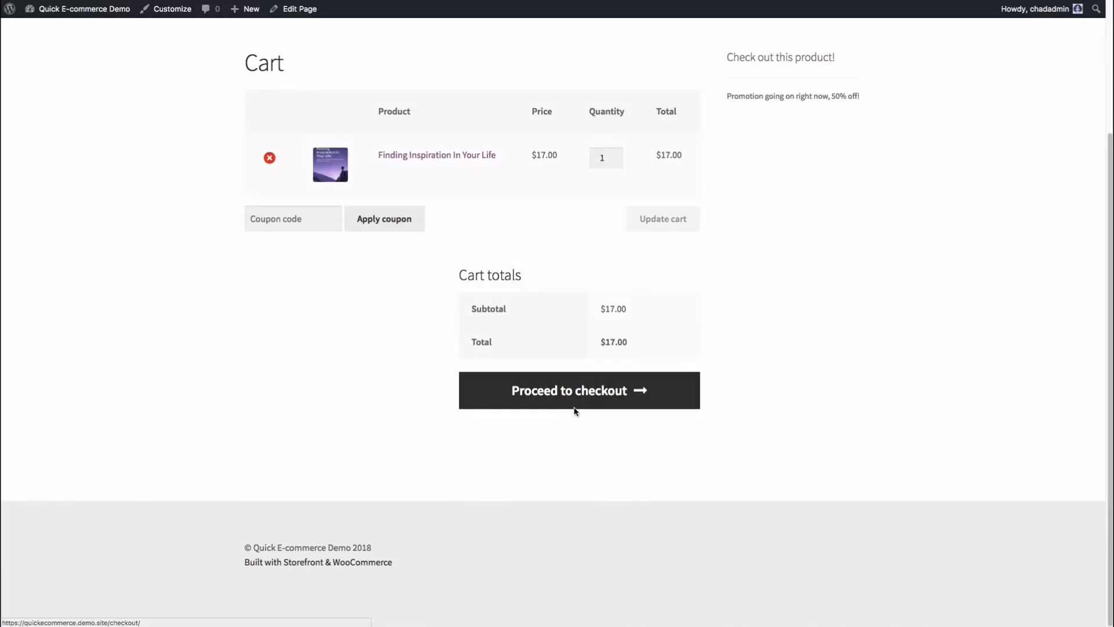
scroll(271, 202, up, 3)
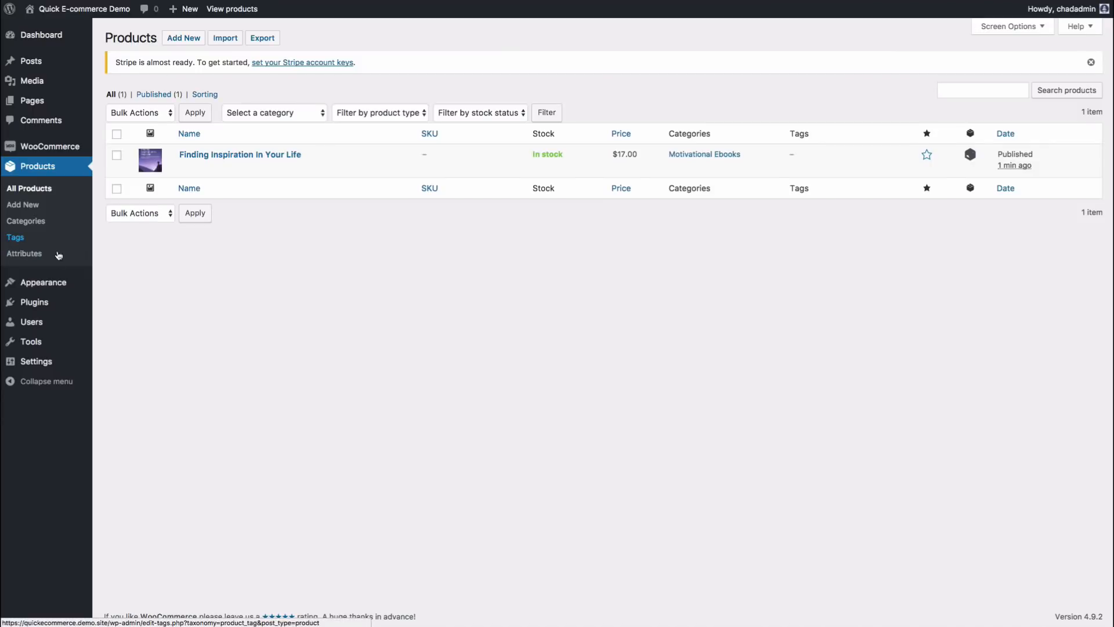
Step: Create a 50off coupon as a 50% Percentage discount and publish it
mouse_move(51, 152)
click(119, 166)
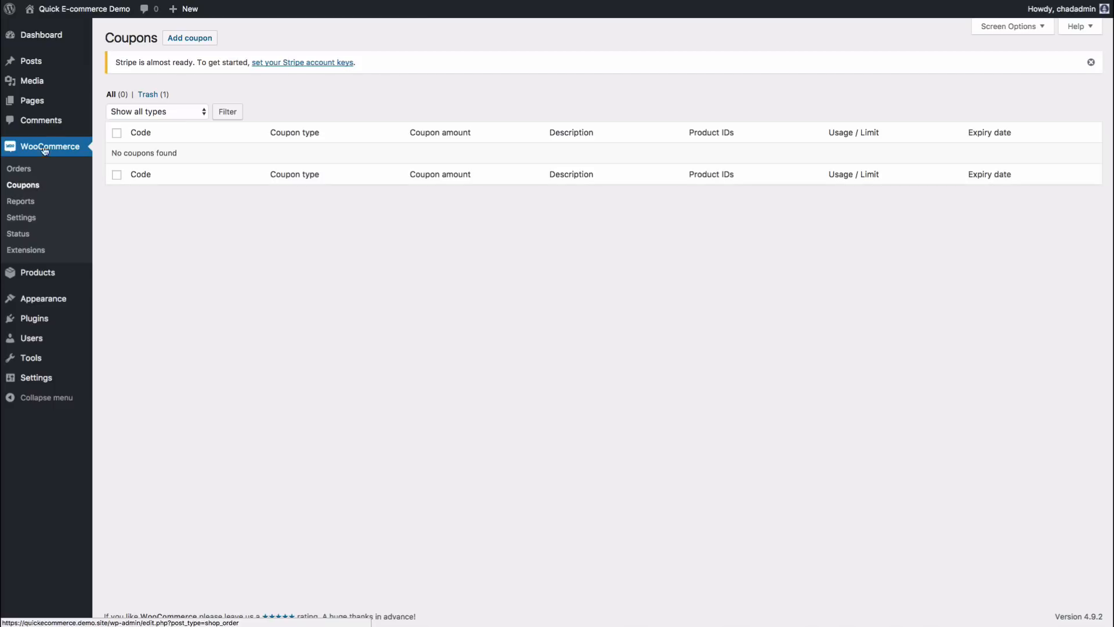
click(199, 38)
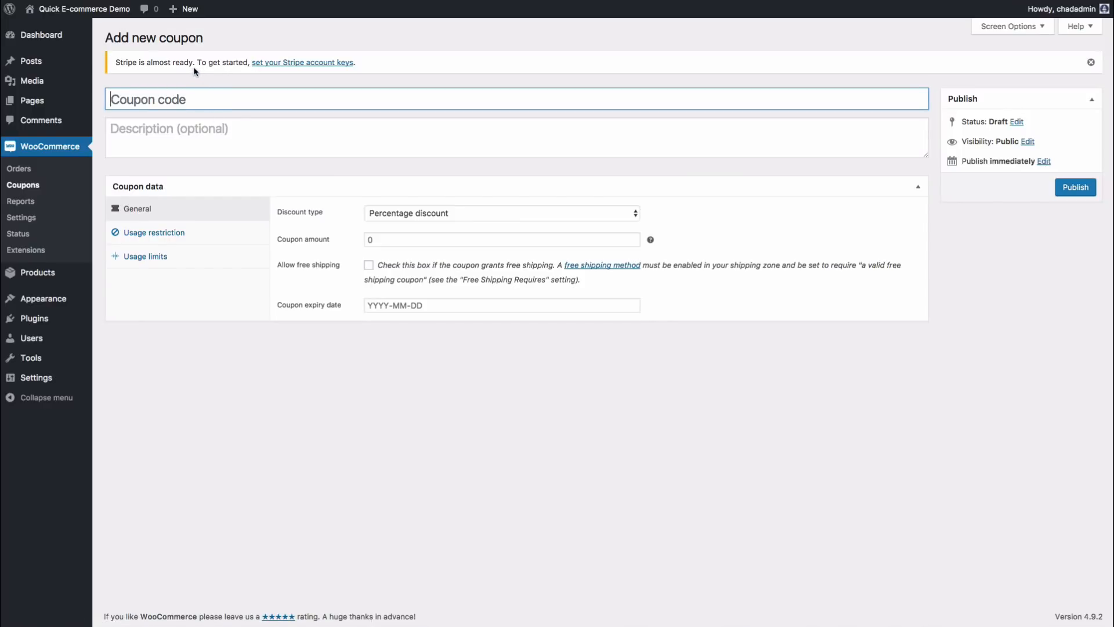
click(142, 100)
text(50off)
click(261, 33)
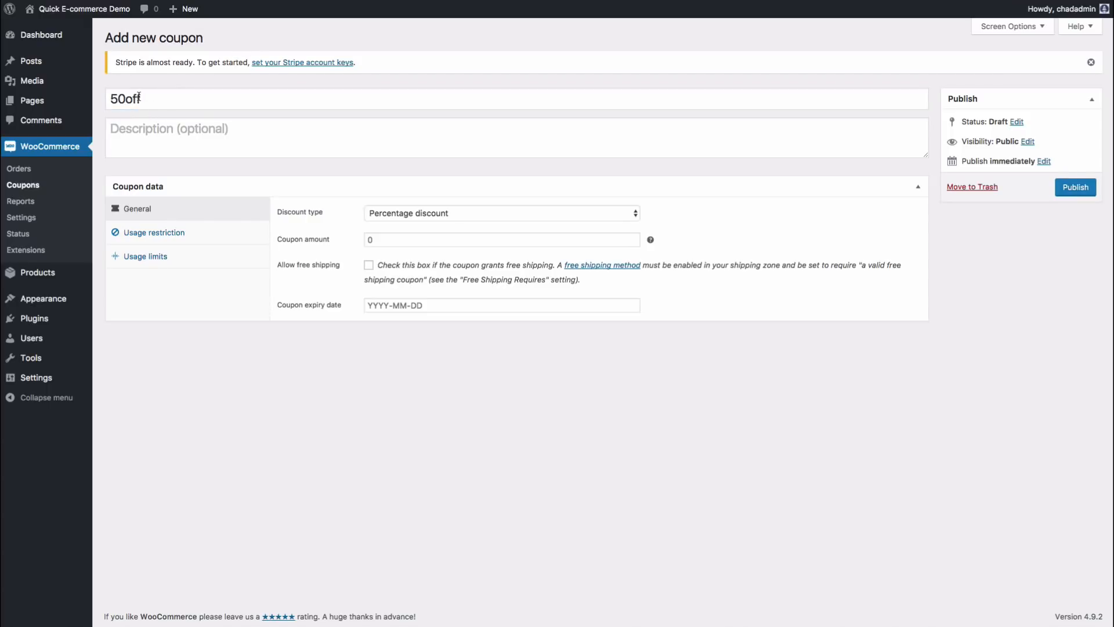
click(418, 214)
click(427, 217)
click(416, 236)
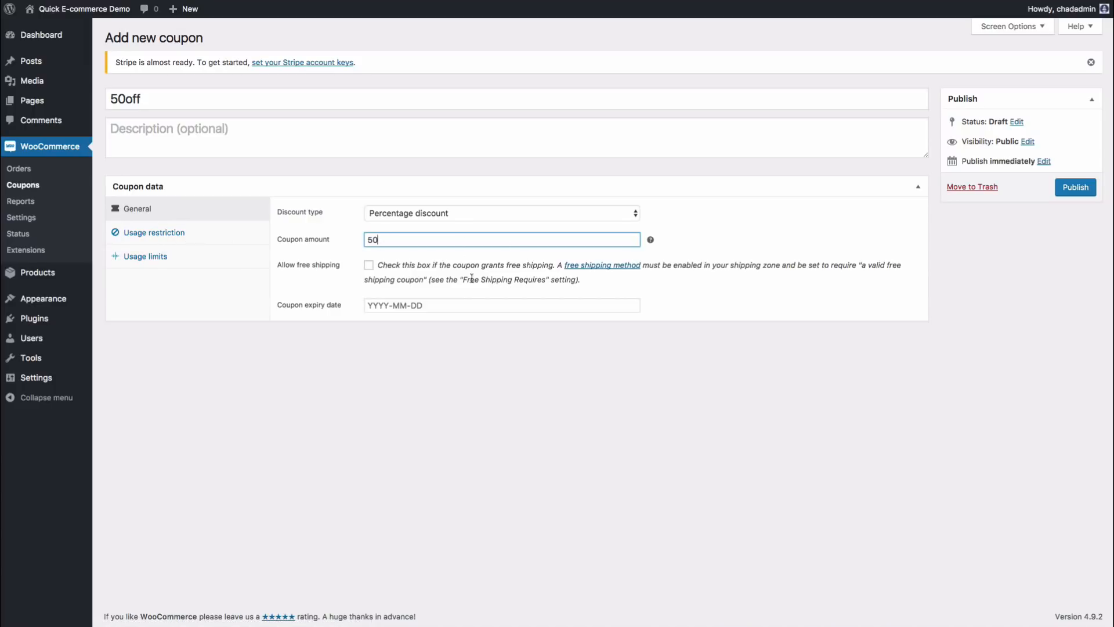
click(1077, 192)
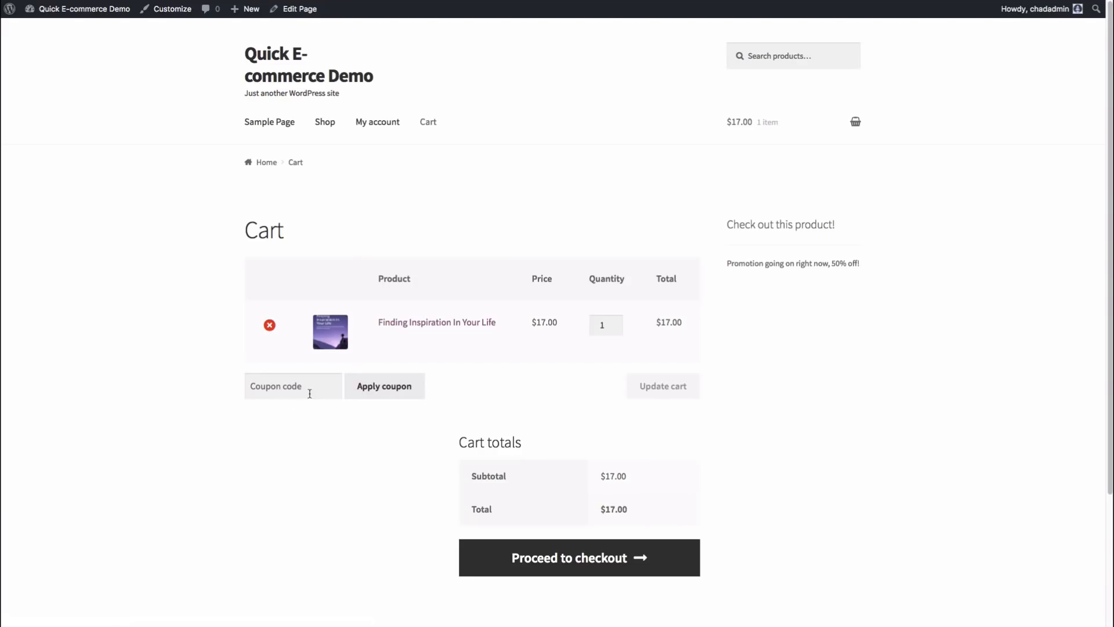
Step: Apply the 50off coupon to the cart and proceed to checkout at $8.50
click(308, 387)
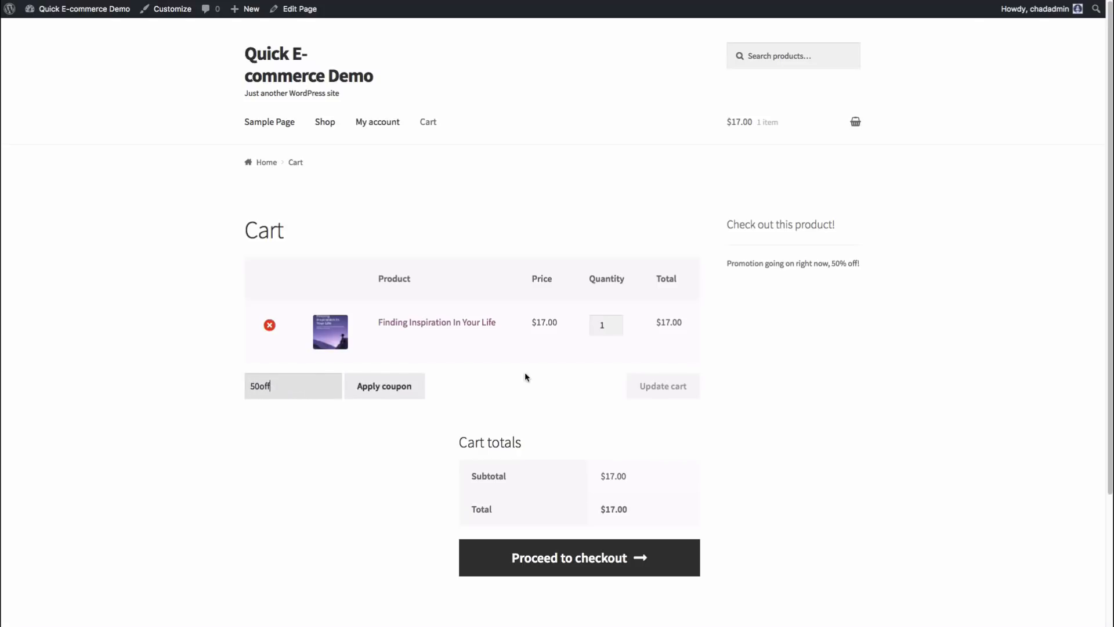
click(395, 392)
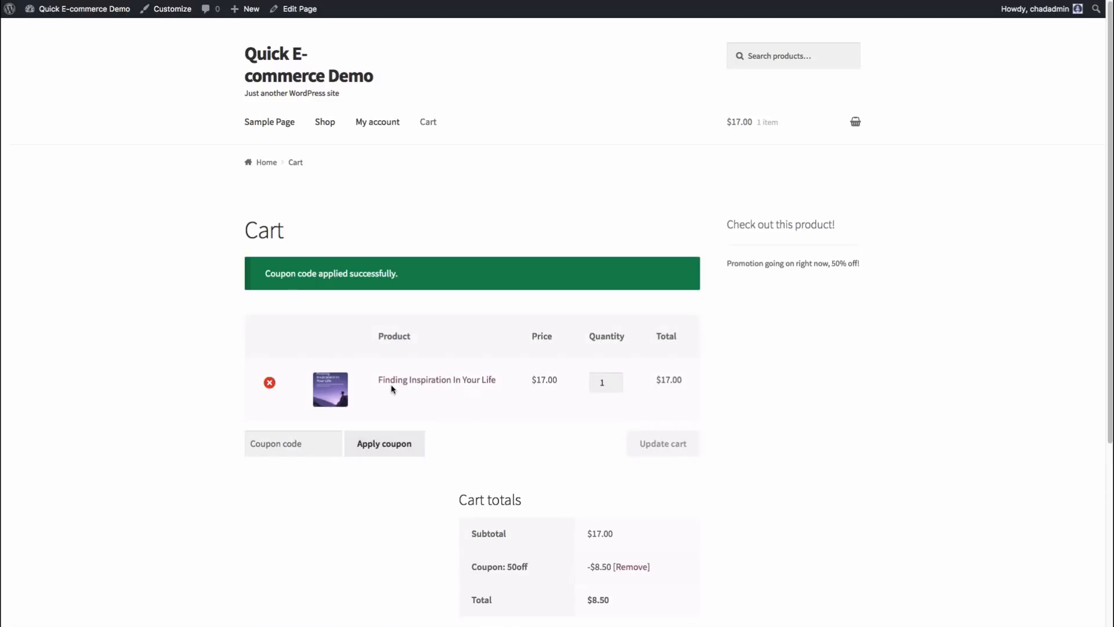
scroll(580, 493, down, 2)
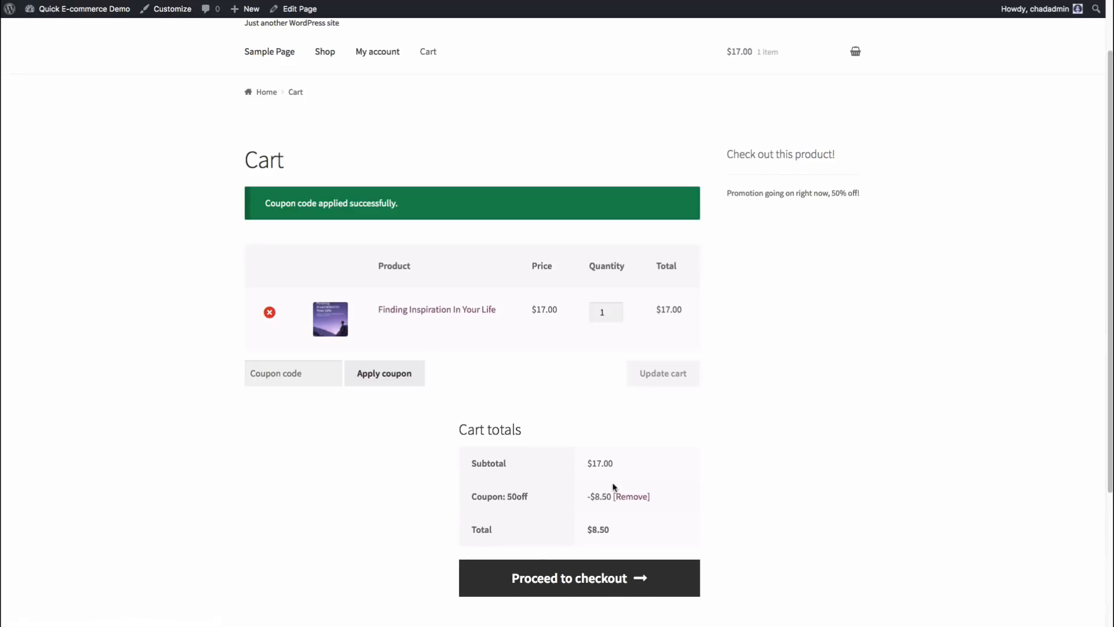
scroll(554, 490, down, 5)
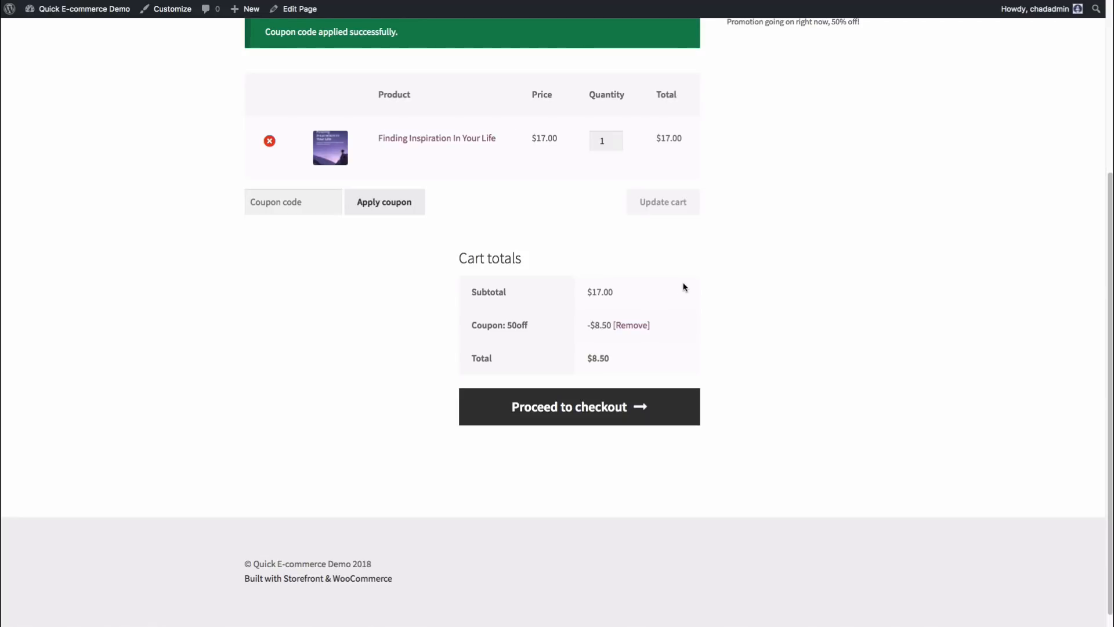
scroll(702, 271, up, 3)
click(605, 518)
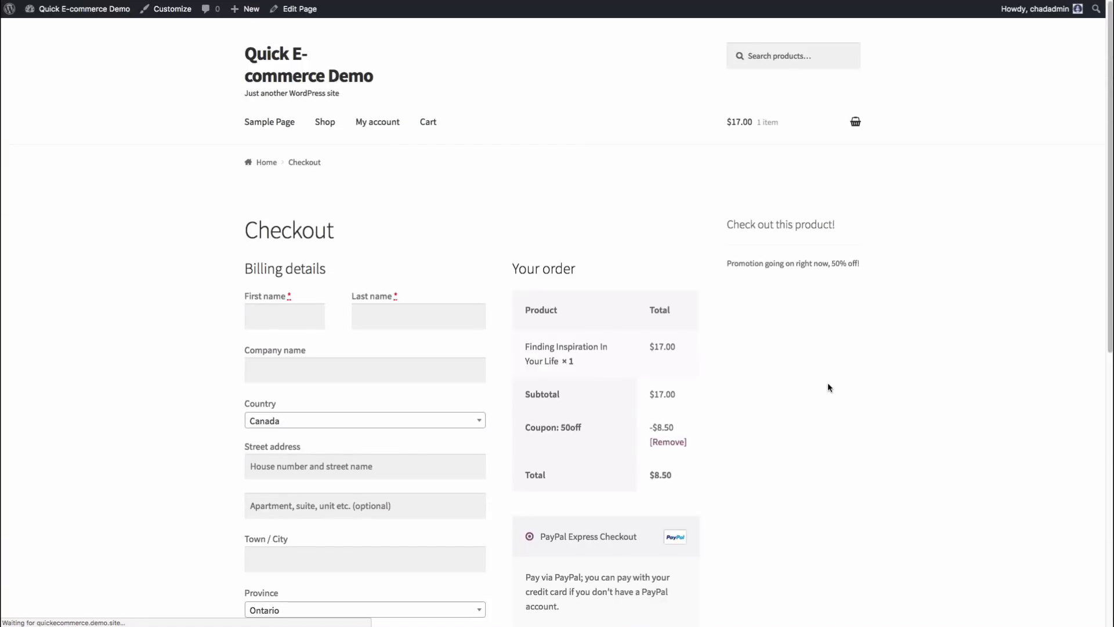
Step: Review the $8.50 checkout page, then go to WooCommerce Settings in the admin
scroll(818, 357, down, 3)
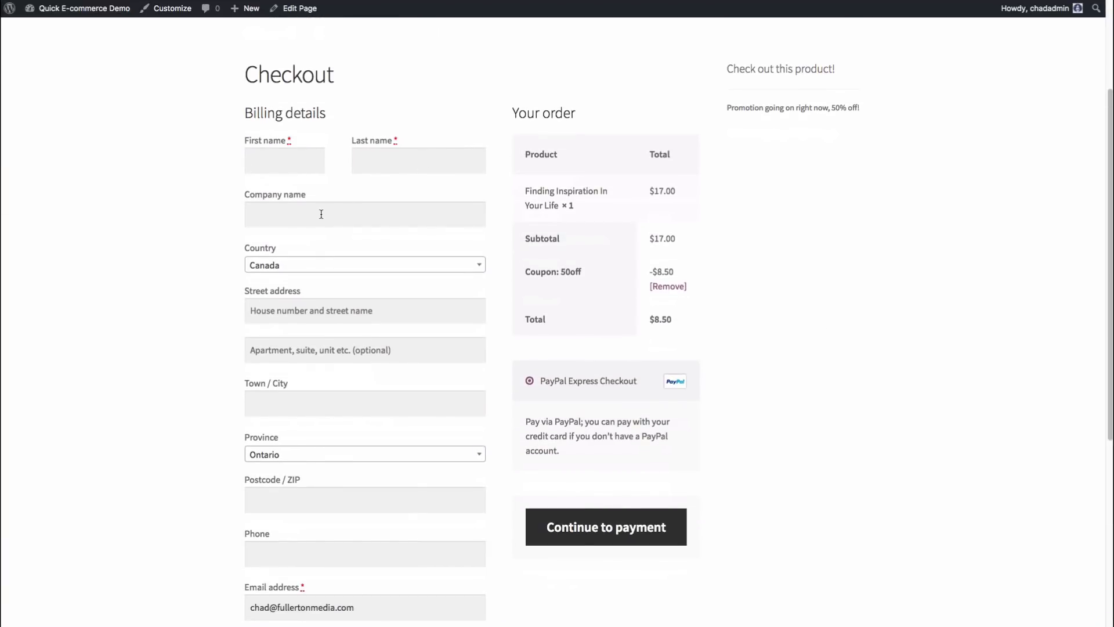
scroll(300, 270, down, 1)
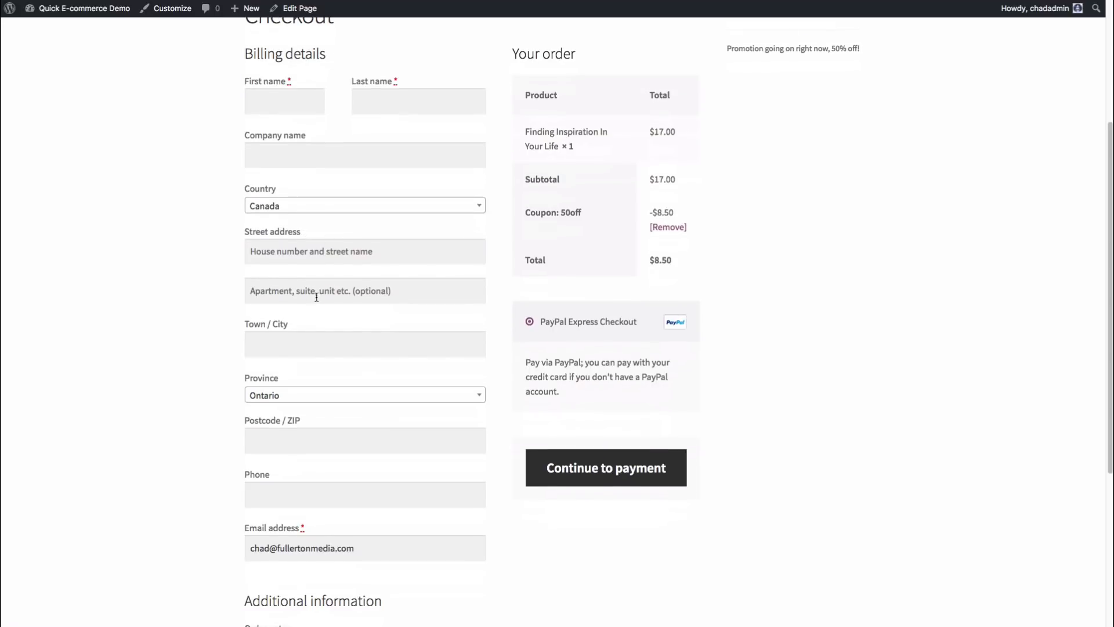
scroll(317, 297, down, 4)
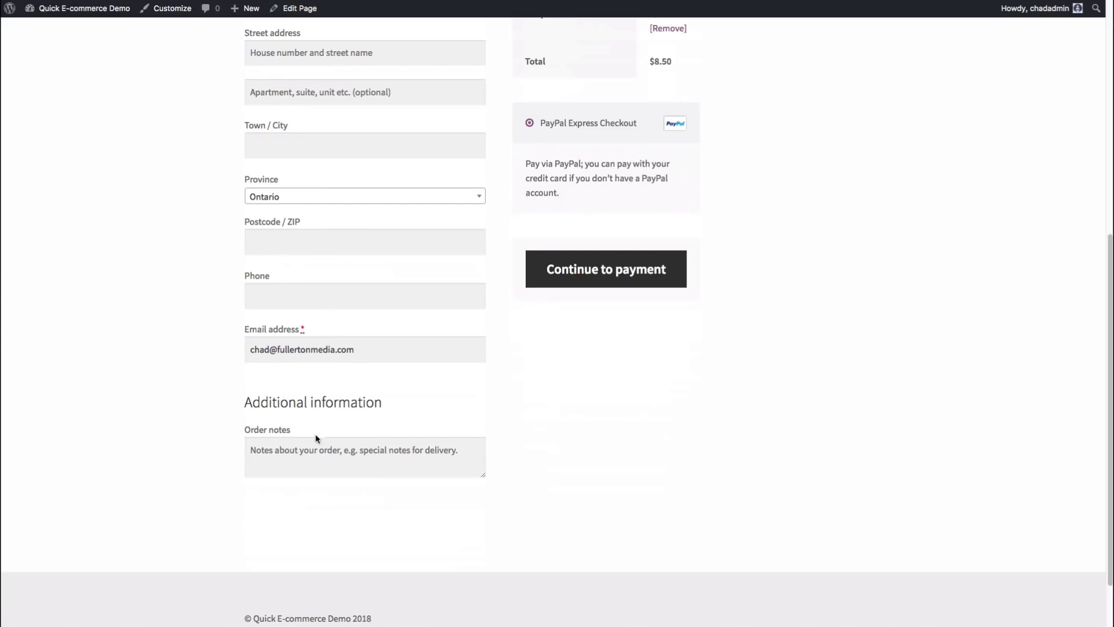
scroll(607, 398, up, 5)
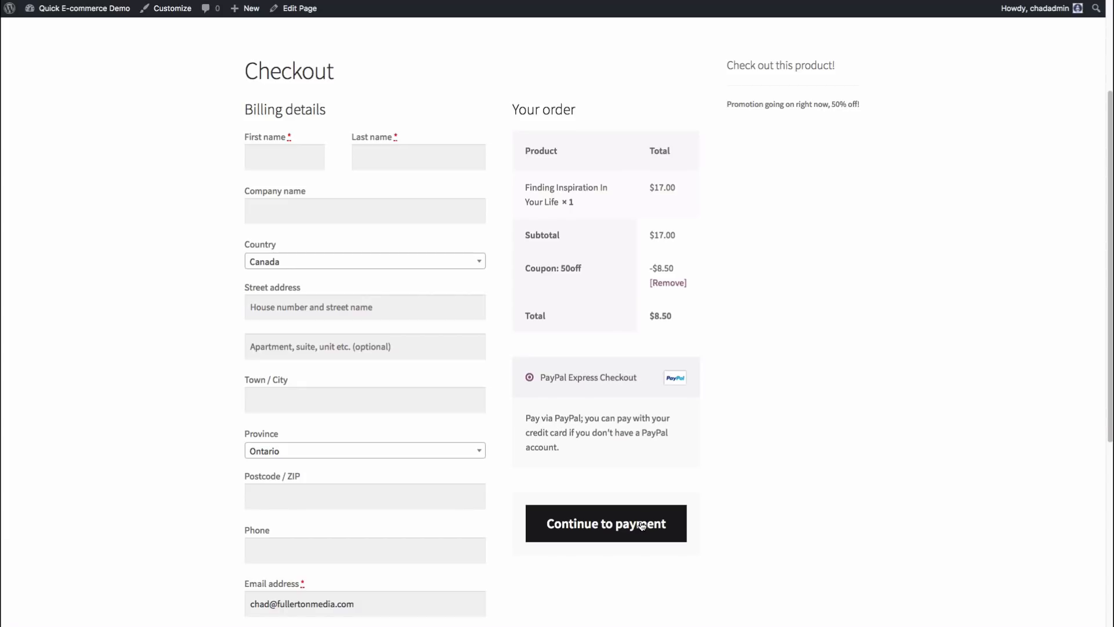
scroll(827, 288, up, 3)
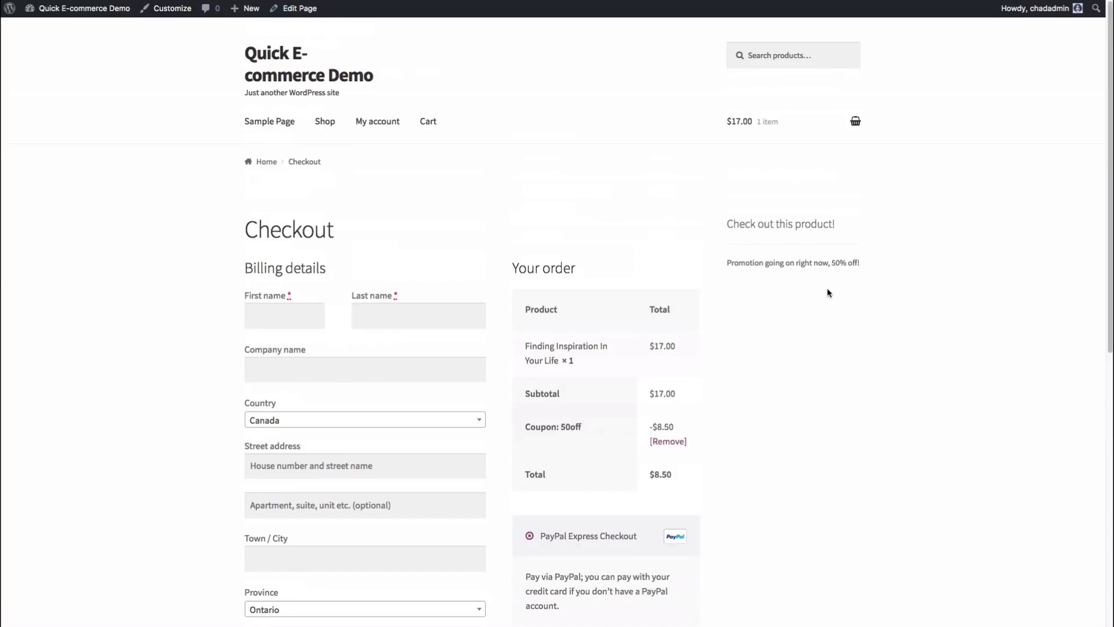
scroll(826, 288, down, 4)
scroll(826, 289, up, 2)
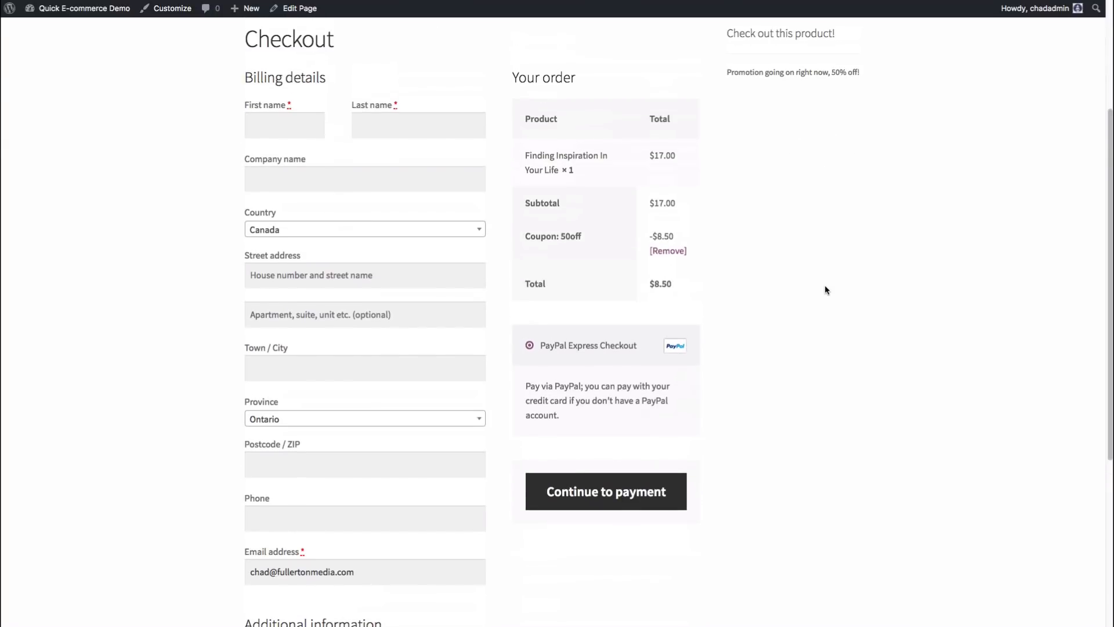
scroll(825, 286, up, 3)
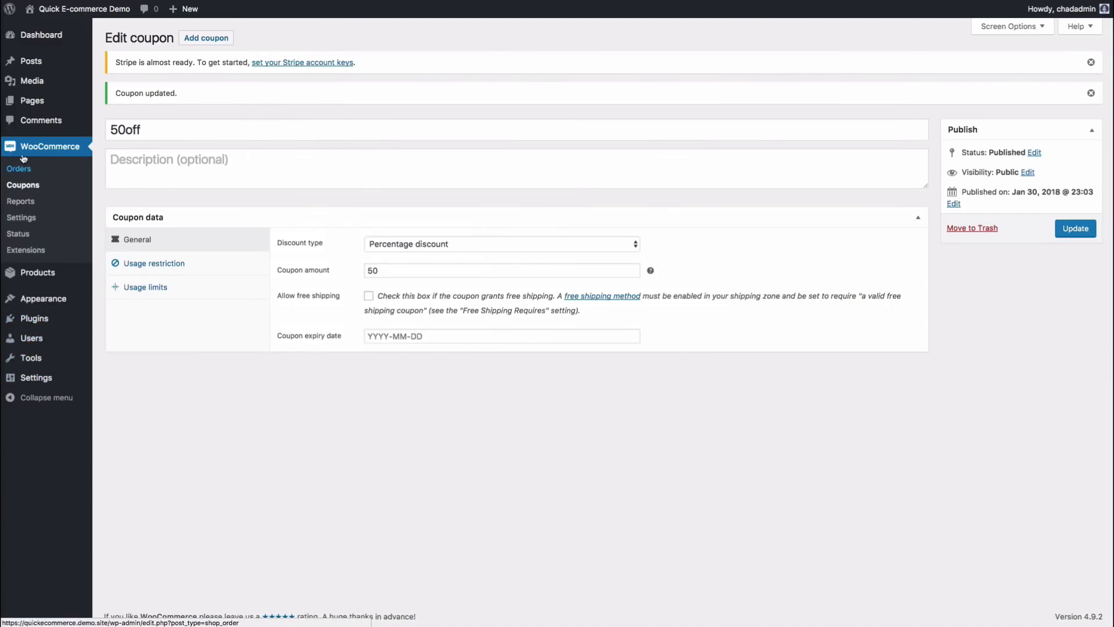
click(33, 221)
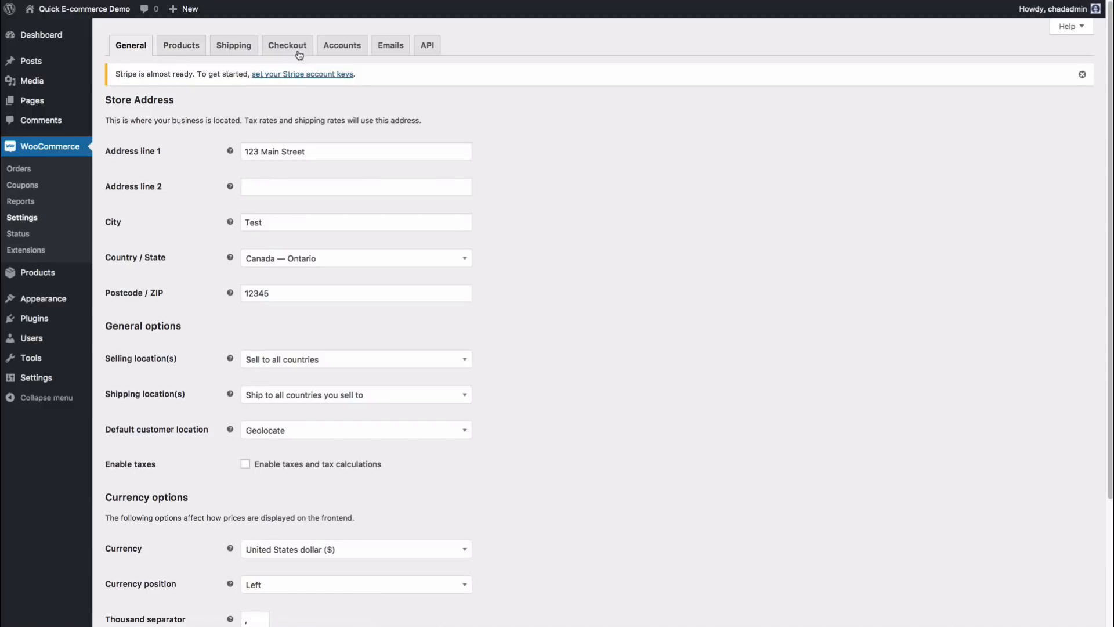
Step: Save PayPal Express Checkout settings left disabled, then view the Stripe settings with test mode on
click(290, 49)
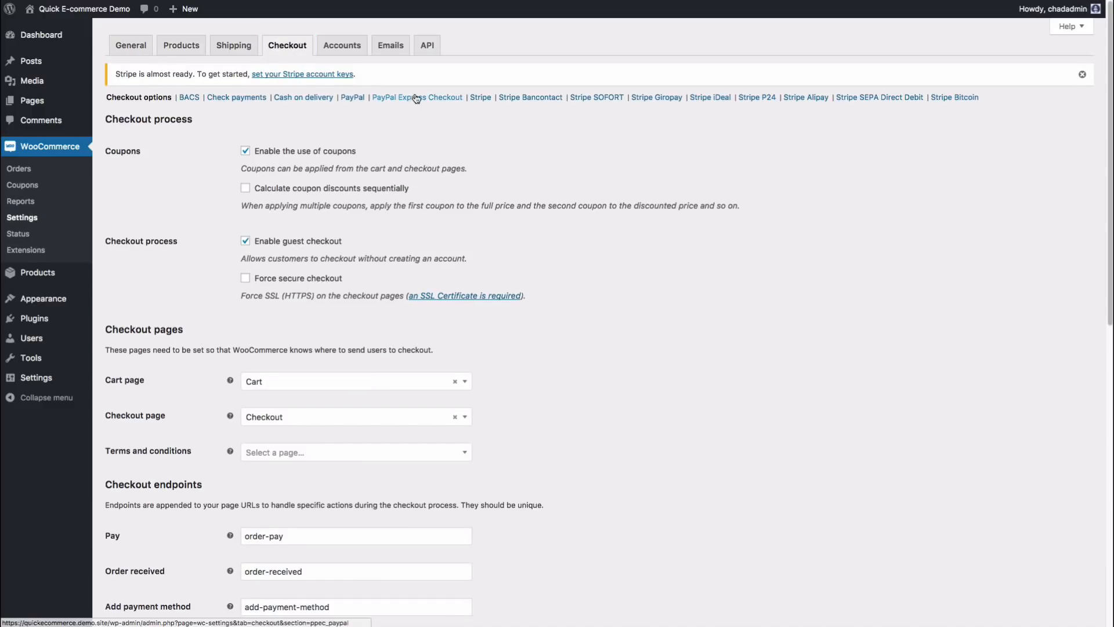
click(356, 101)
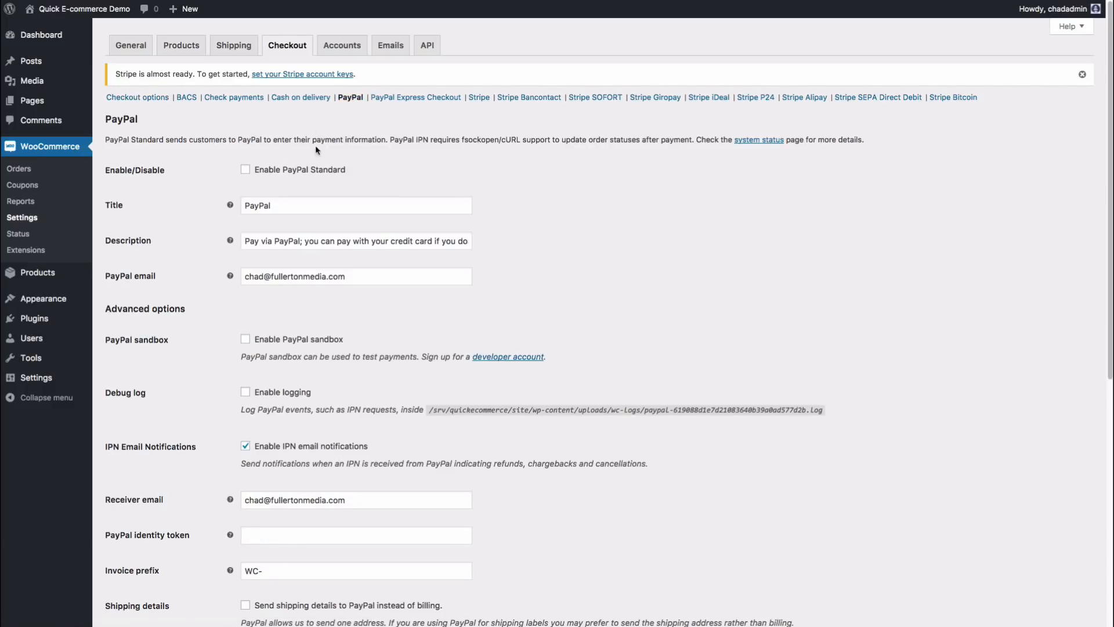
click(385, 98)
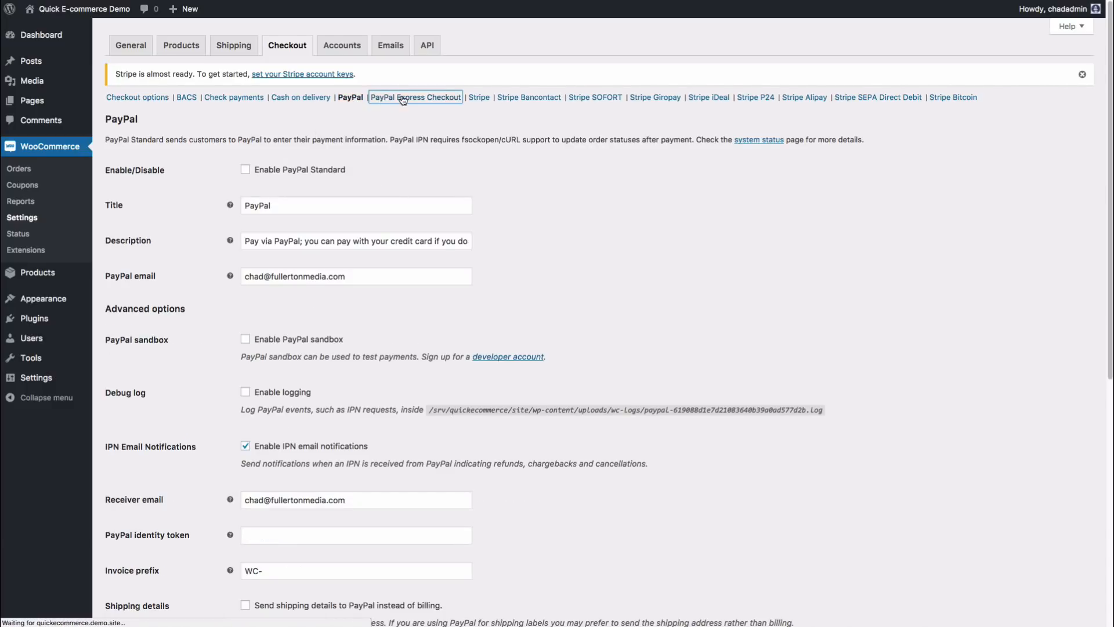
scroll(365, 237, down, 10)
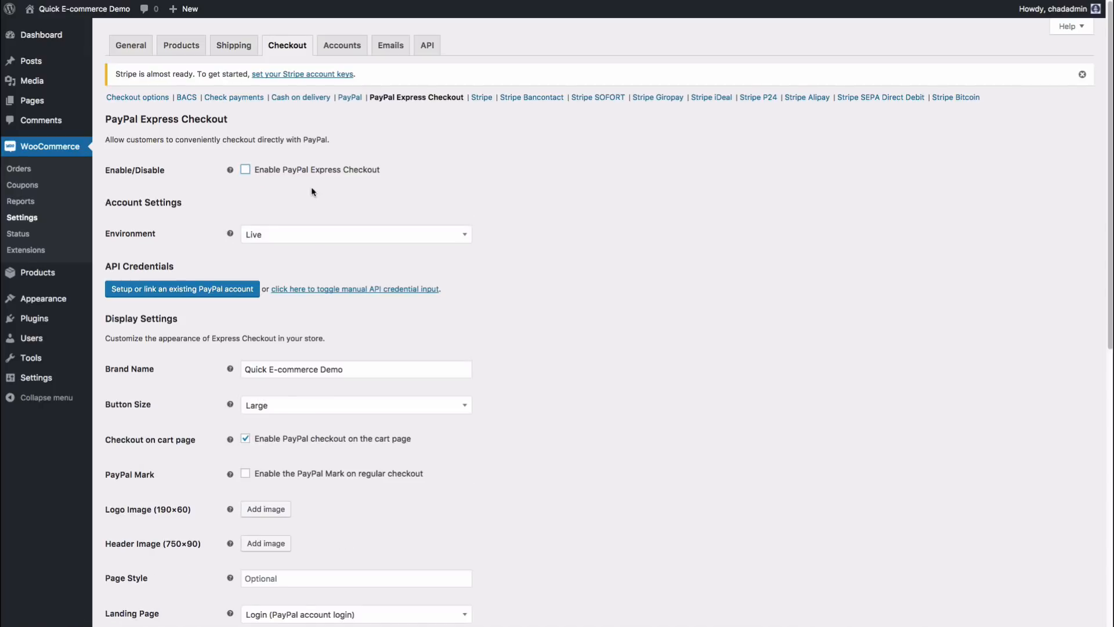
click(158, 569)
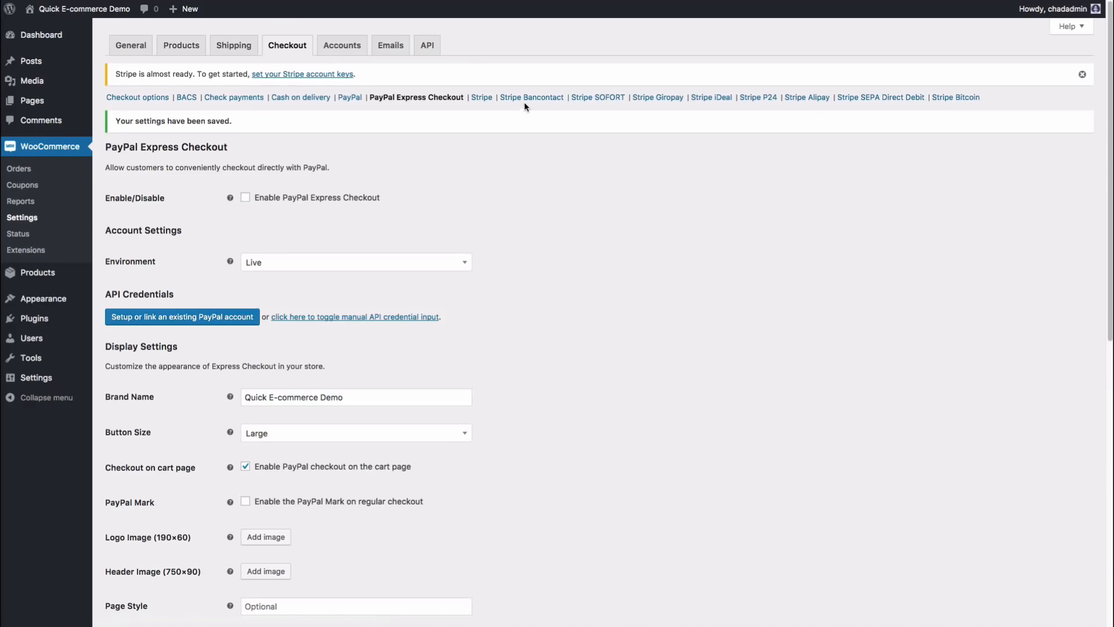
click(482, 97)
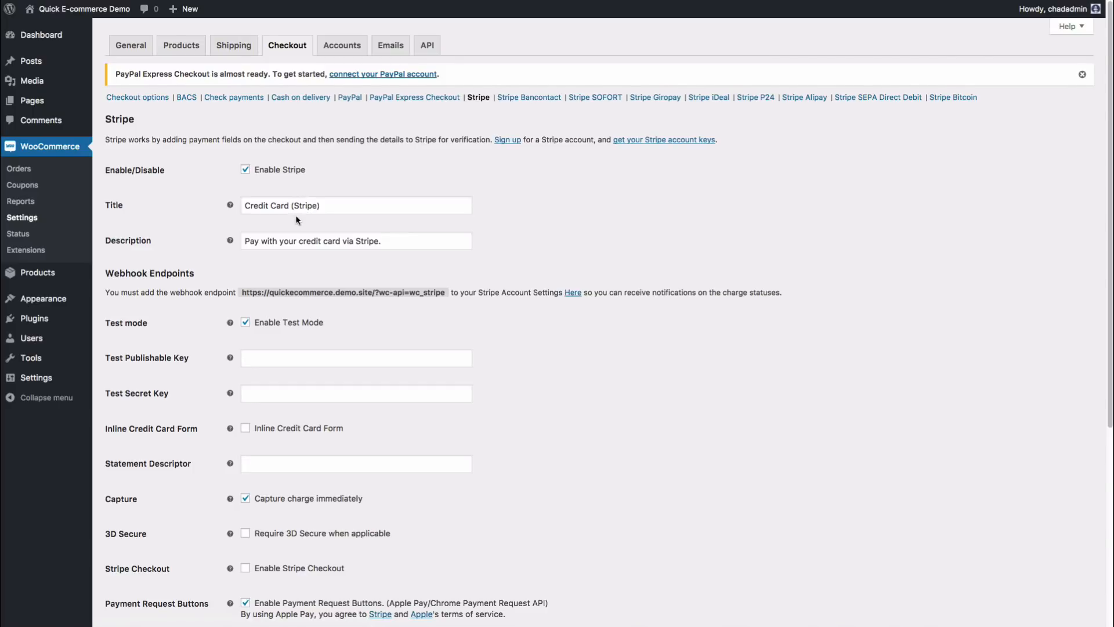
scroll(298, 218, down, 3)
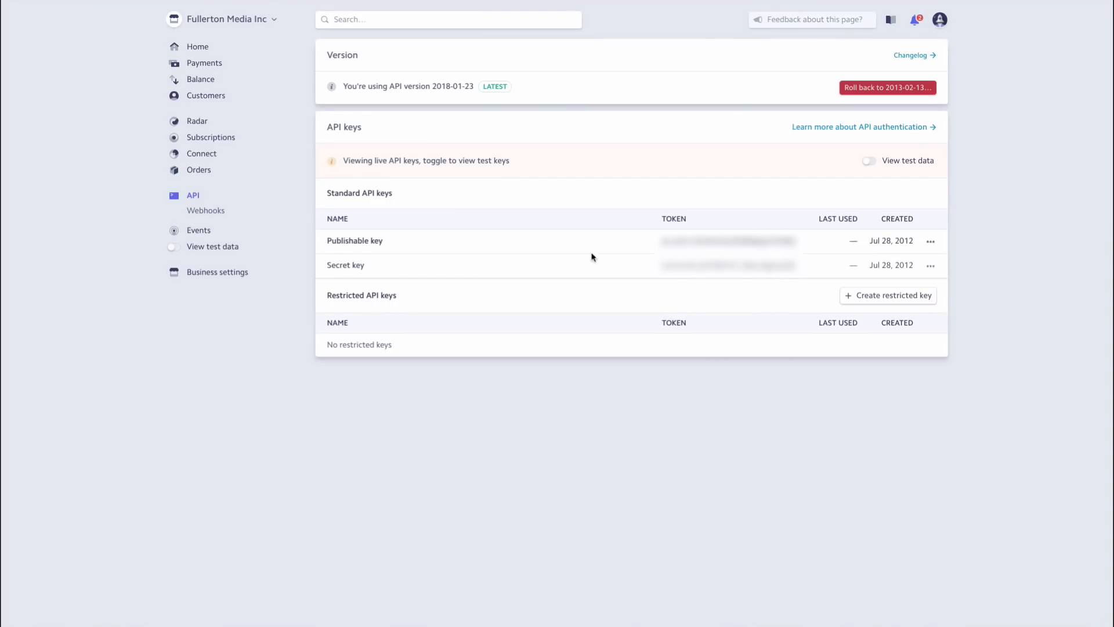
Step: Switch Stripe to test data and paste its test publishable key into WooCommerce's Test Publishable Key field
click(177, 250)
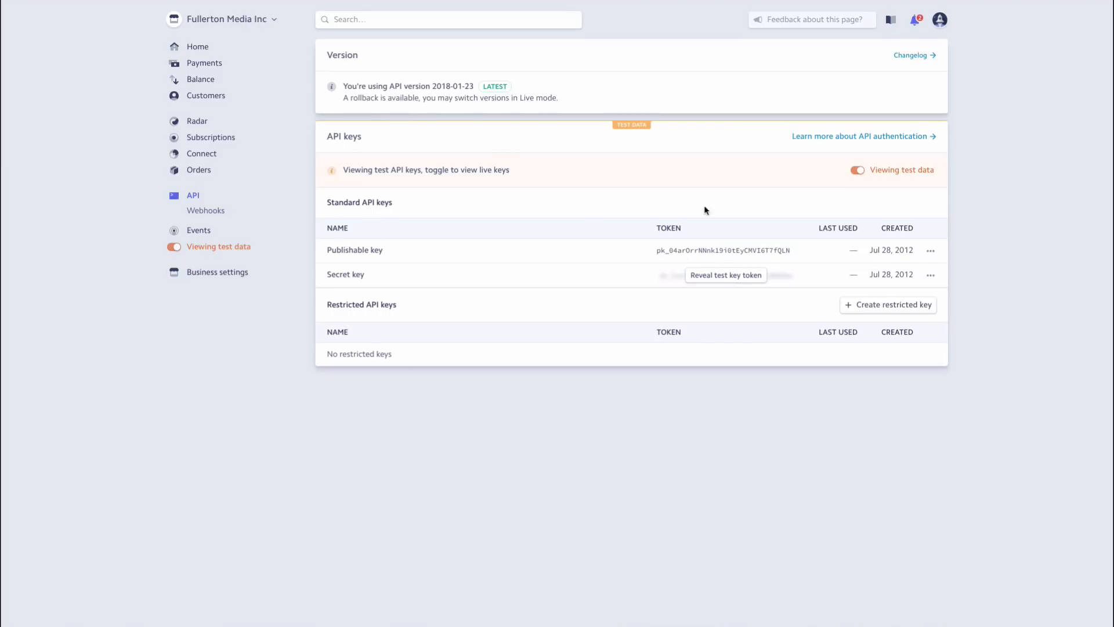
drag(788, 249, 657, 250)
right_click(664, 251)
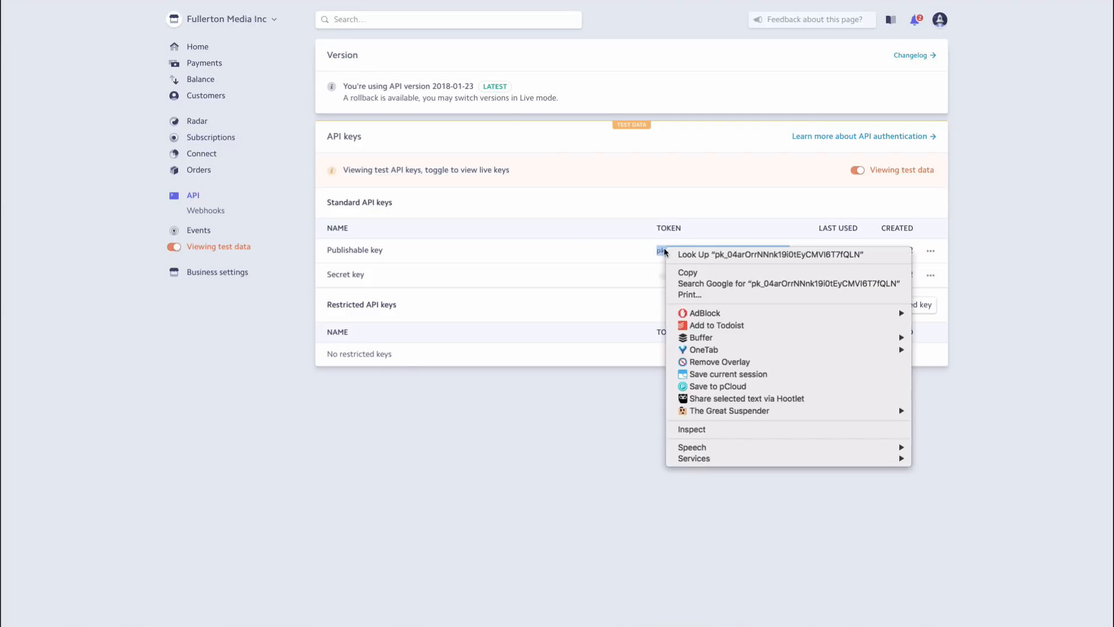
click(685, 273)
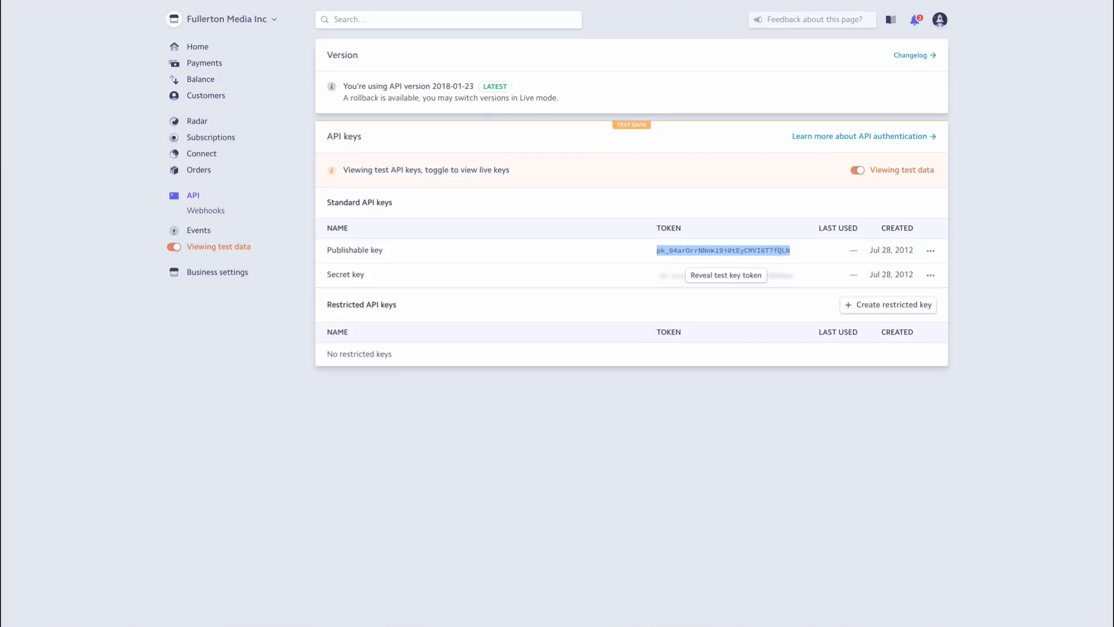
key(super+v)
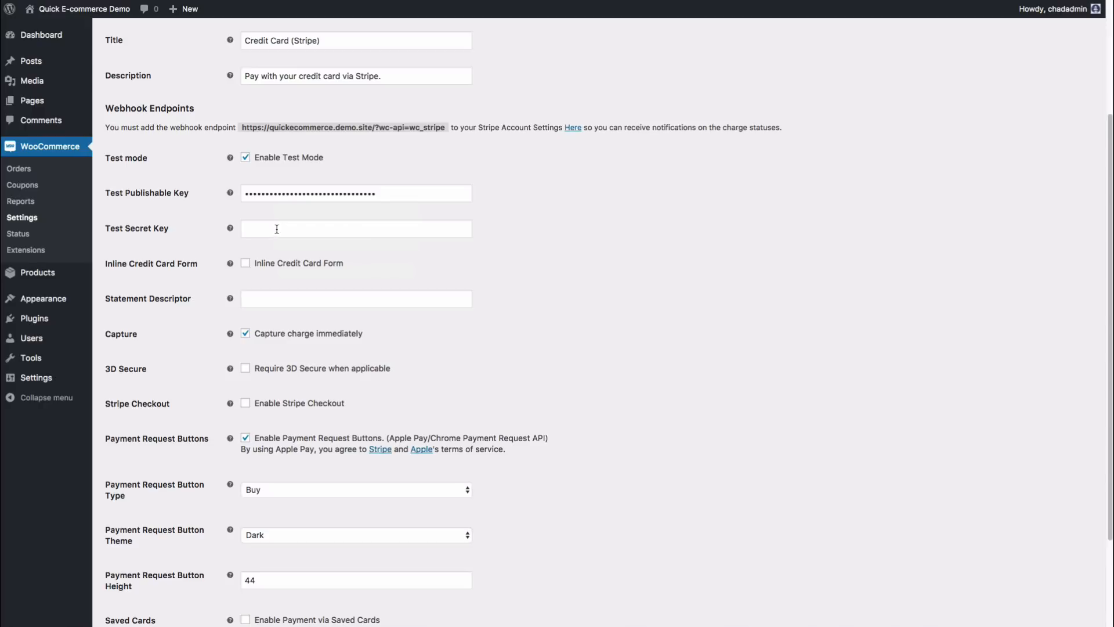
Step: Paste the Stripe test secret key and save the Stripe settings
key(super+v)
scroll(406, 278, down, 5)
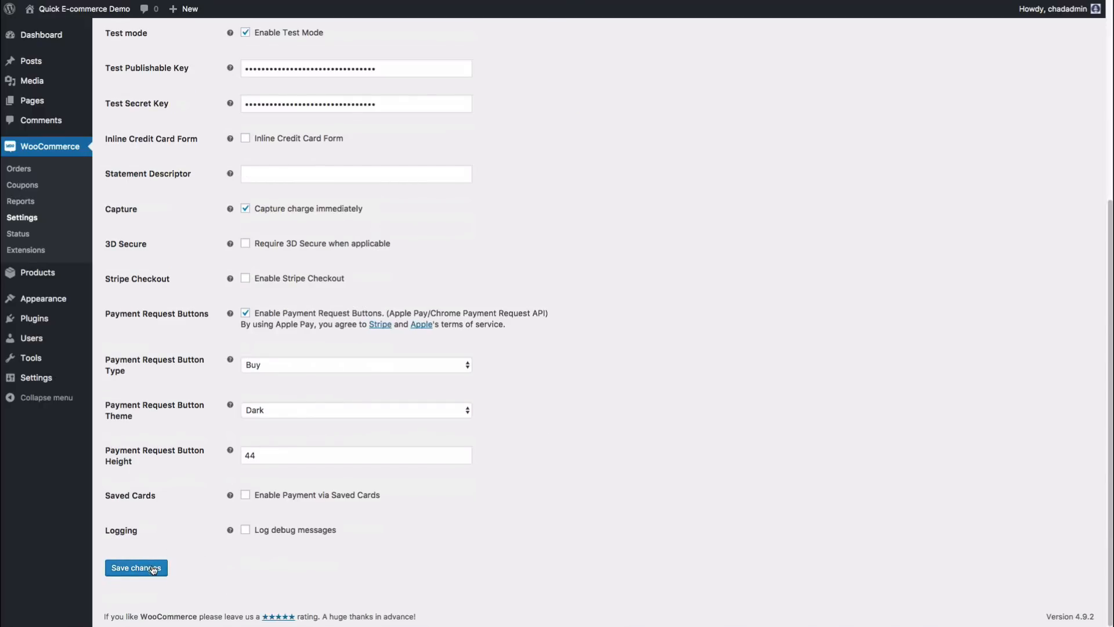
click(153, 568)
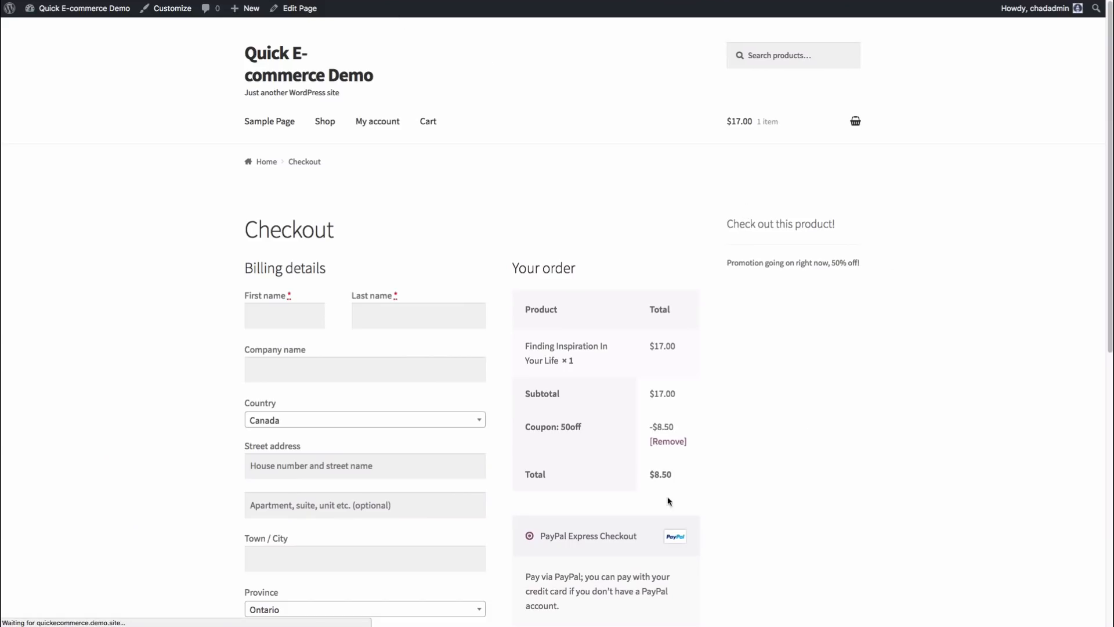
Step: Review the Stripe test card instructions on the Checkout page
scroll(748, 465, down, 3)
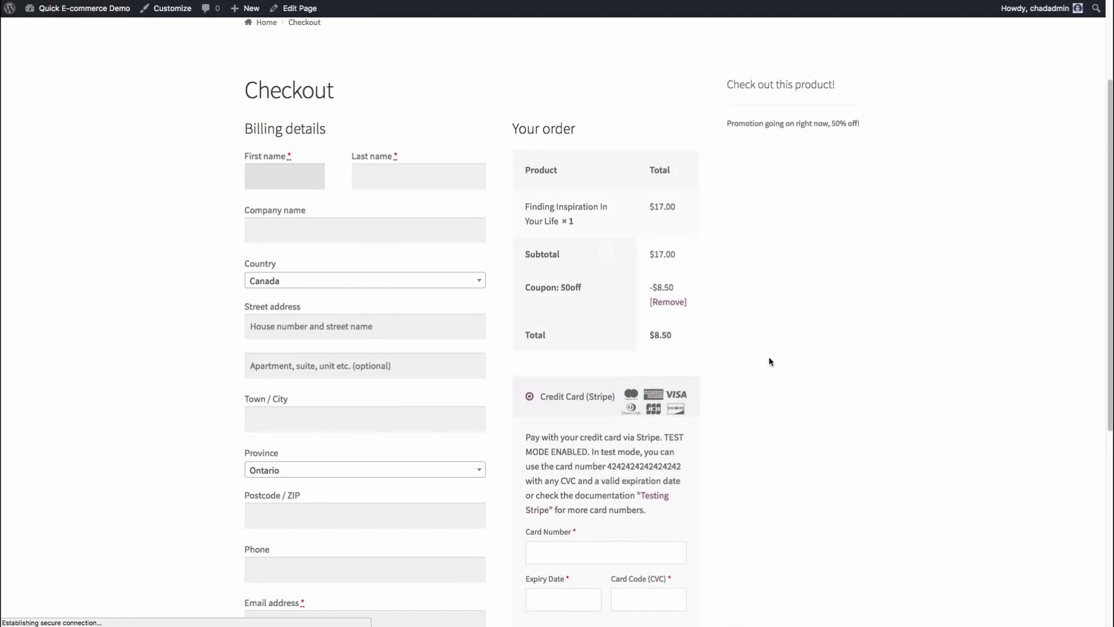
scroll(787, 350, down, 1)
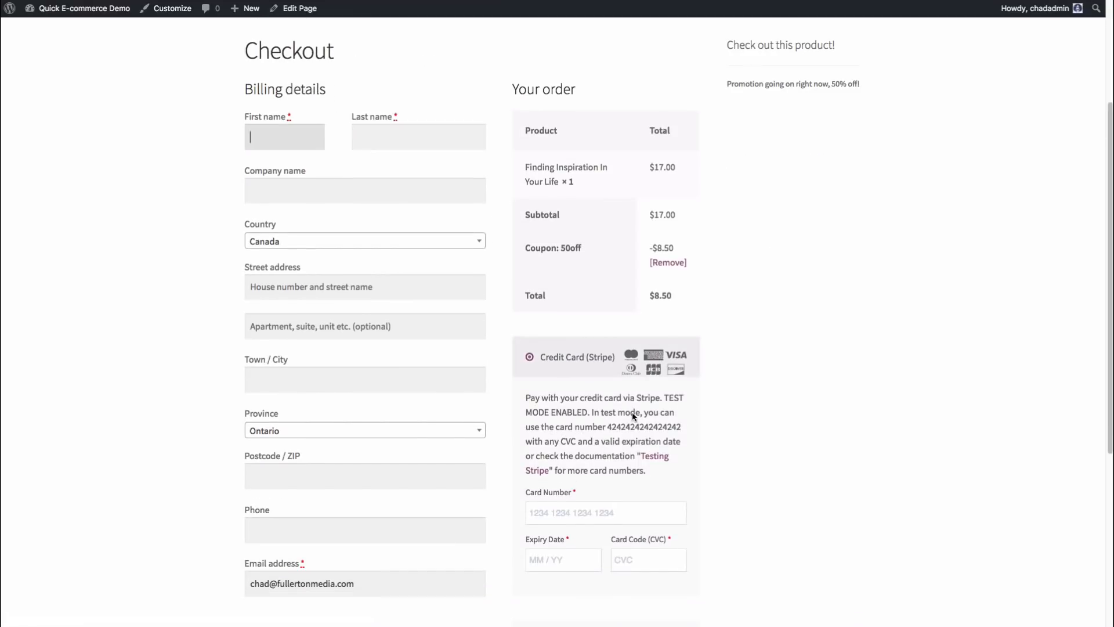
scroll(632, 413, down, 2)
drag(529, 321, 640, 392)
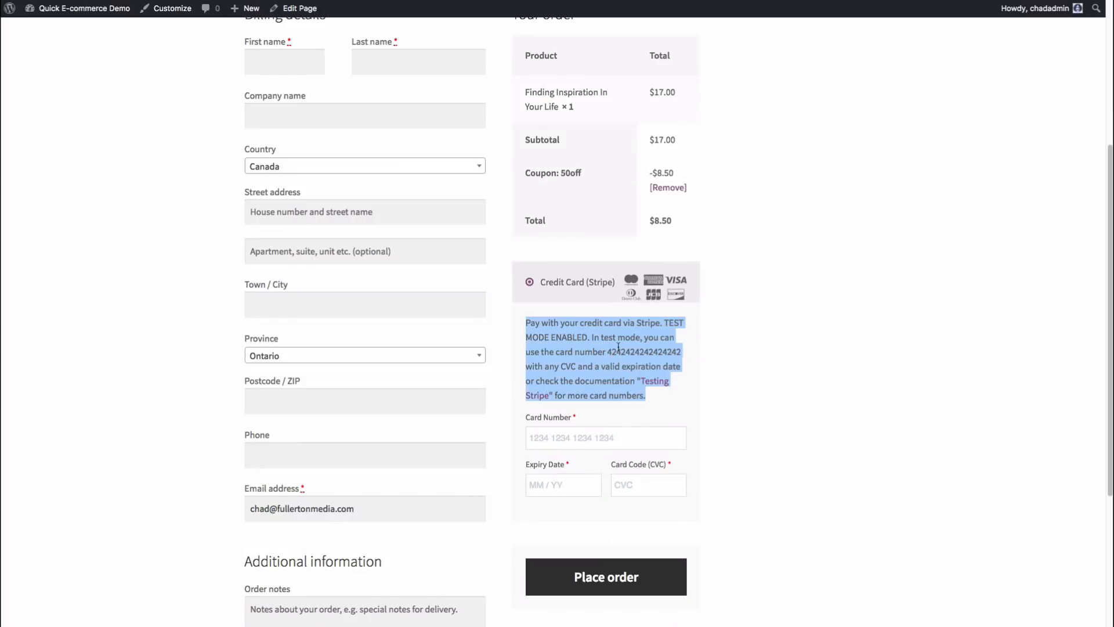
click(629, 331)
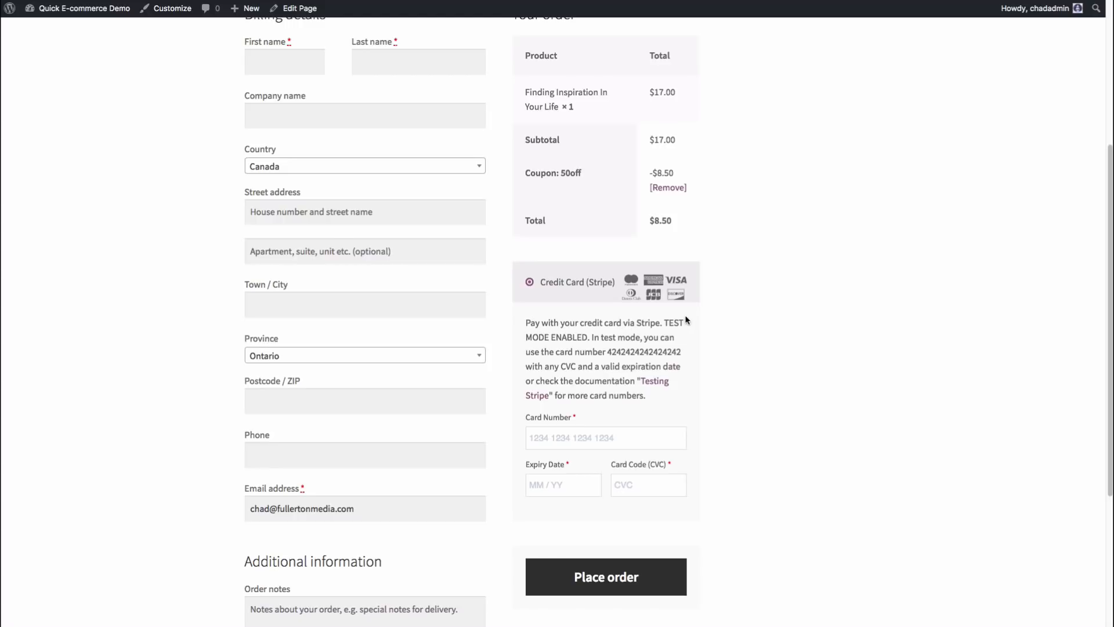
scroll(690, 321, up, 3)
scroll(662, 305, down, 1)
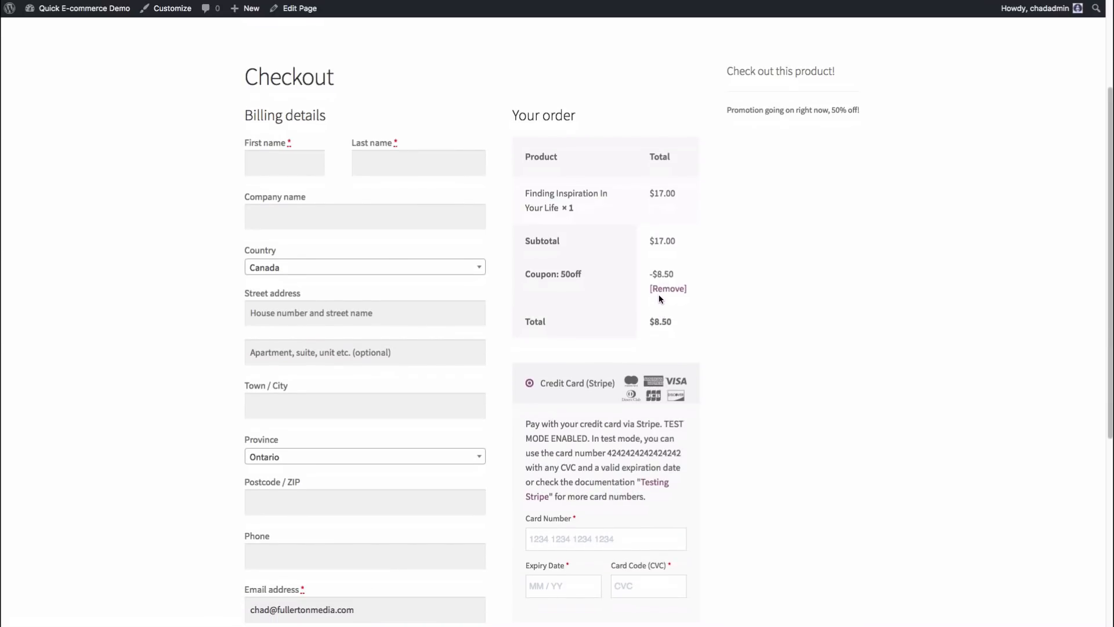
Step: Enter a test billing first name, last name and street address
click(297, 155)
text(John)
key(Tab)
text(Doe)
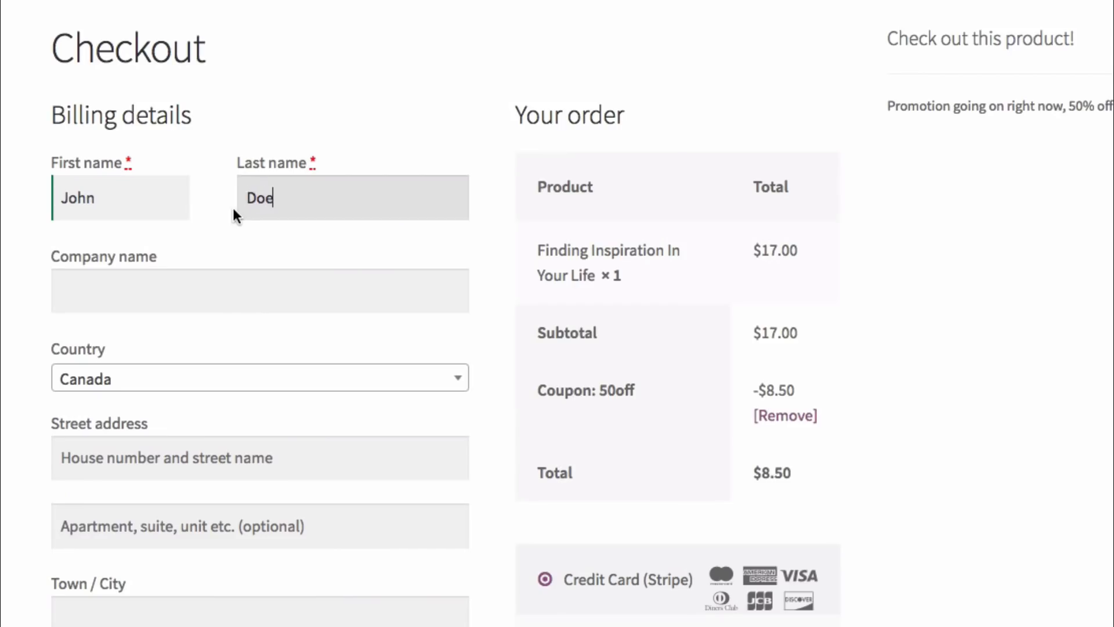
key(Tab)
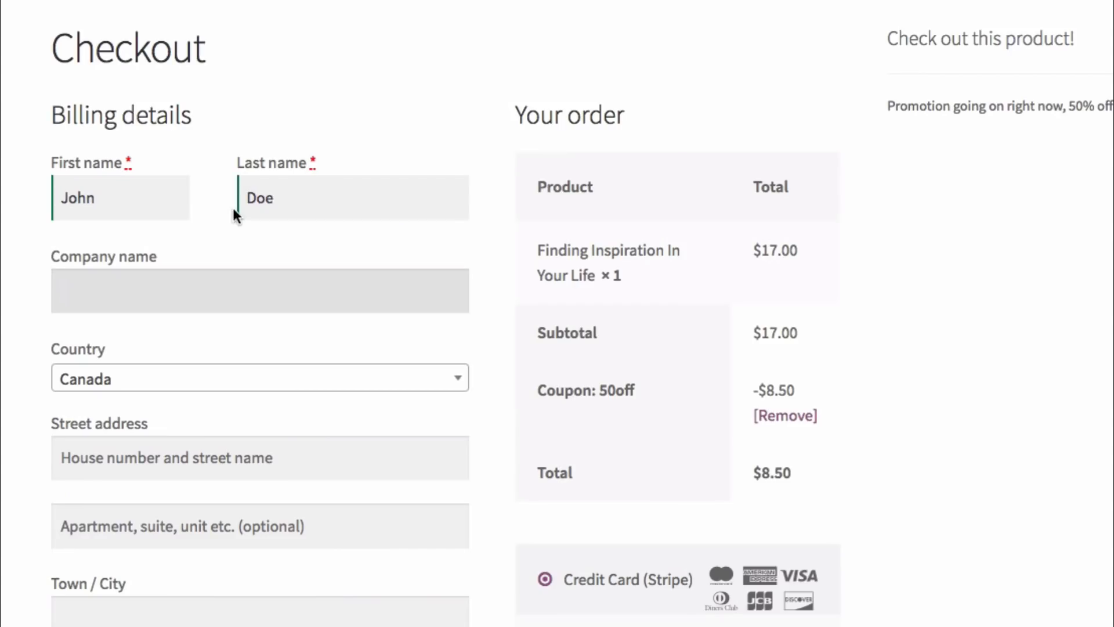
key(Tab)
click(199, 459)
text(123)
click(178, 528)
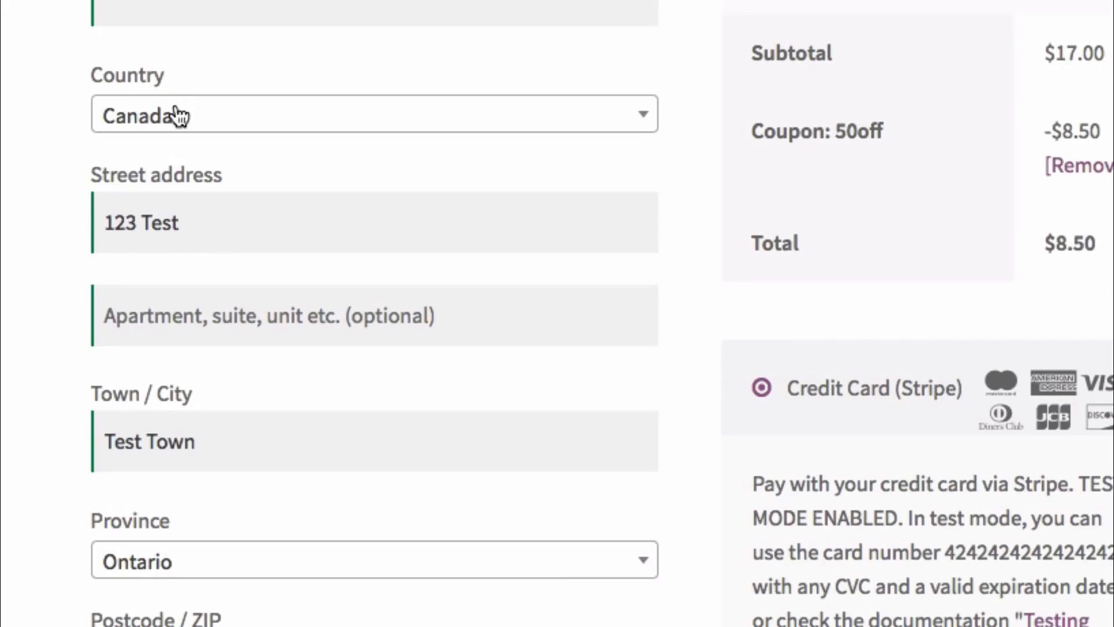
Step: Set the billing country to United States (US) and the state to New York
click(177, 116)
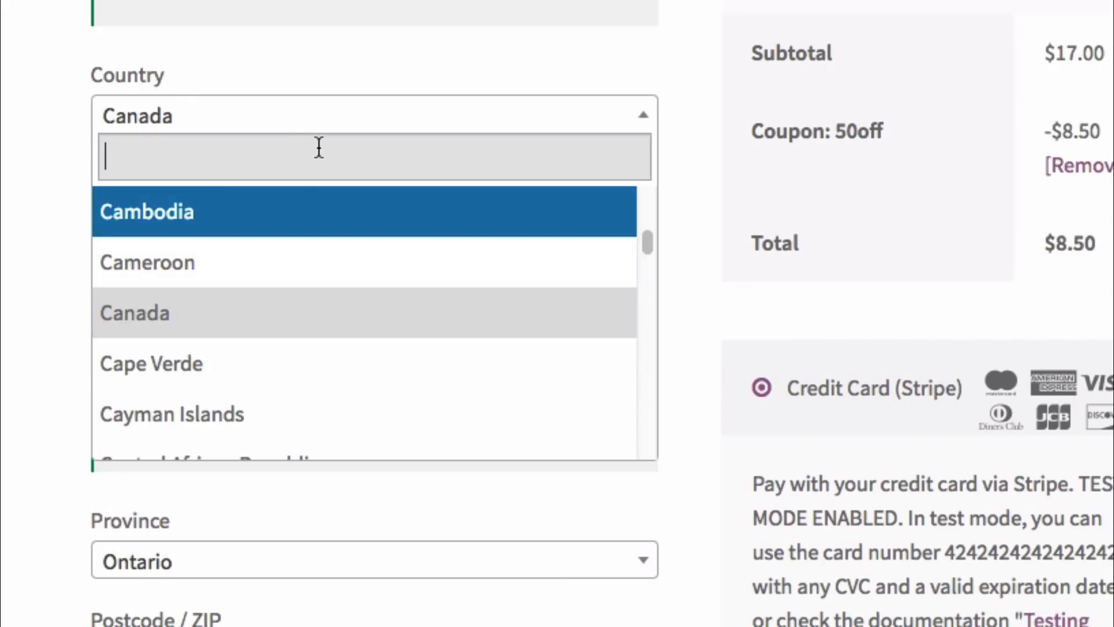
text(uni)
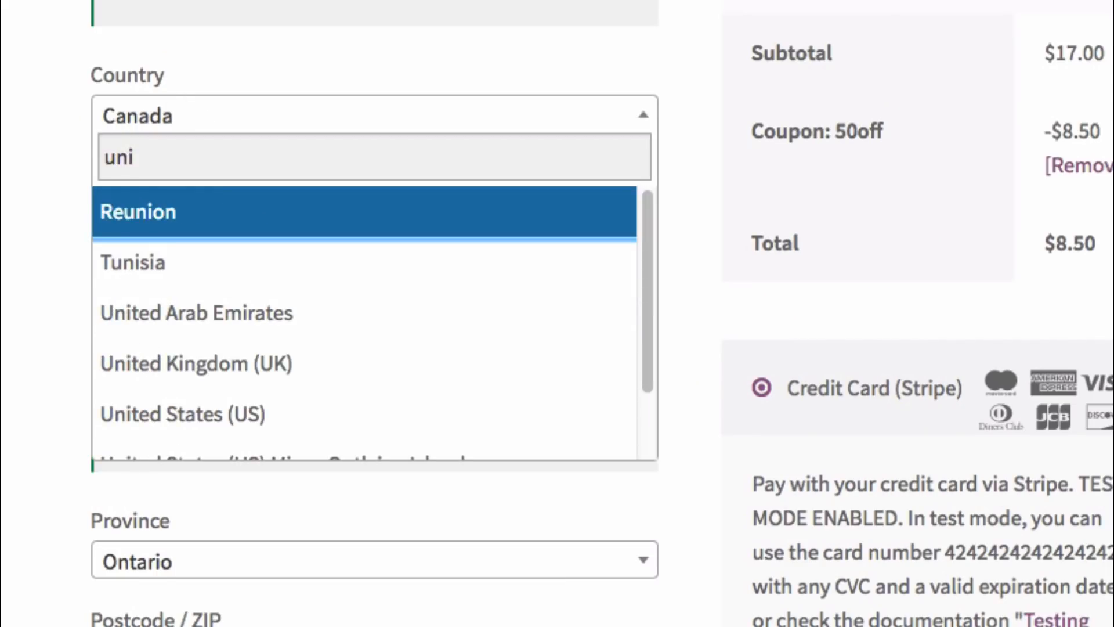
text(ted)
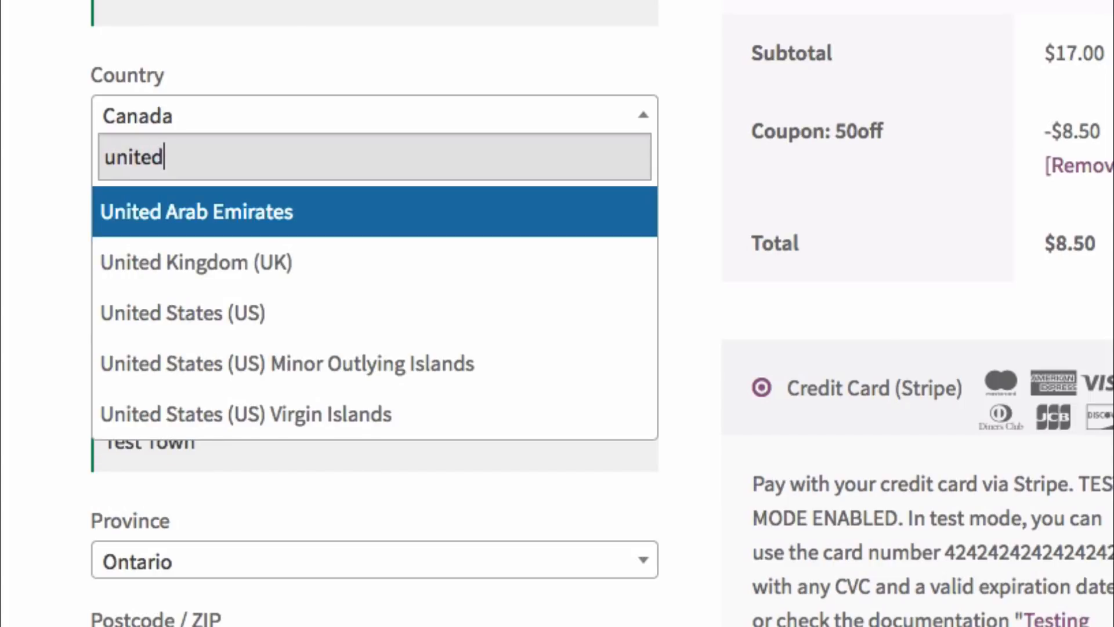
click(311, 302)
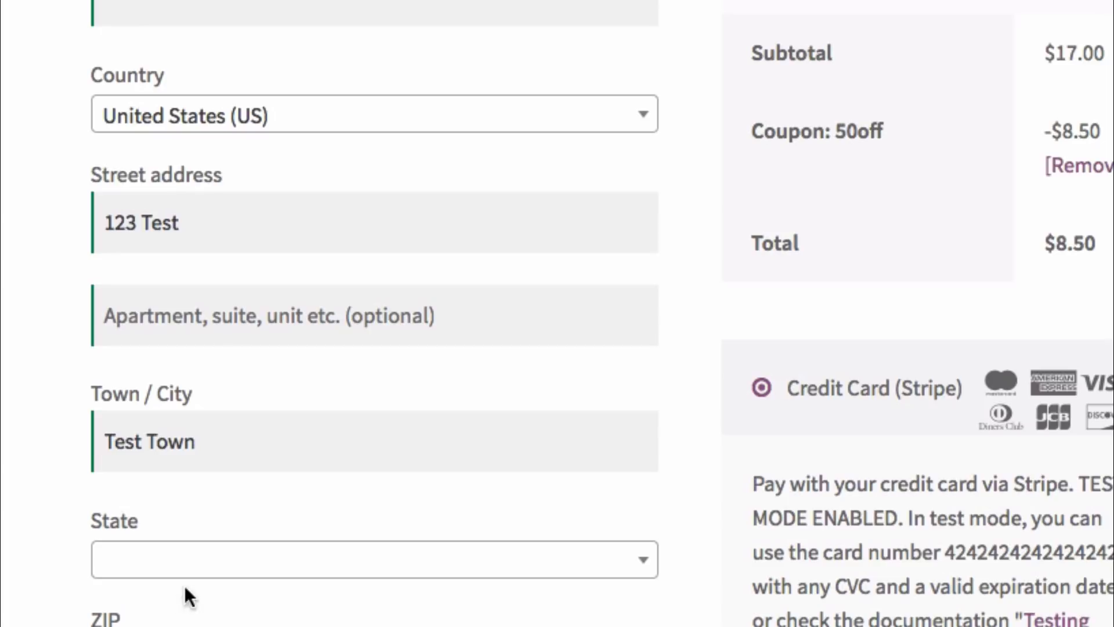
click(186, 557)
text(n)
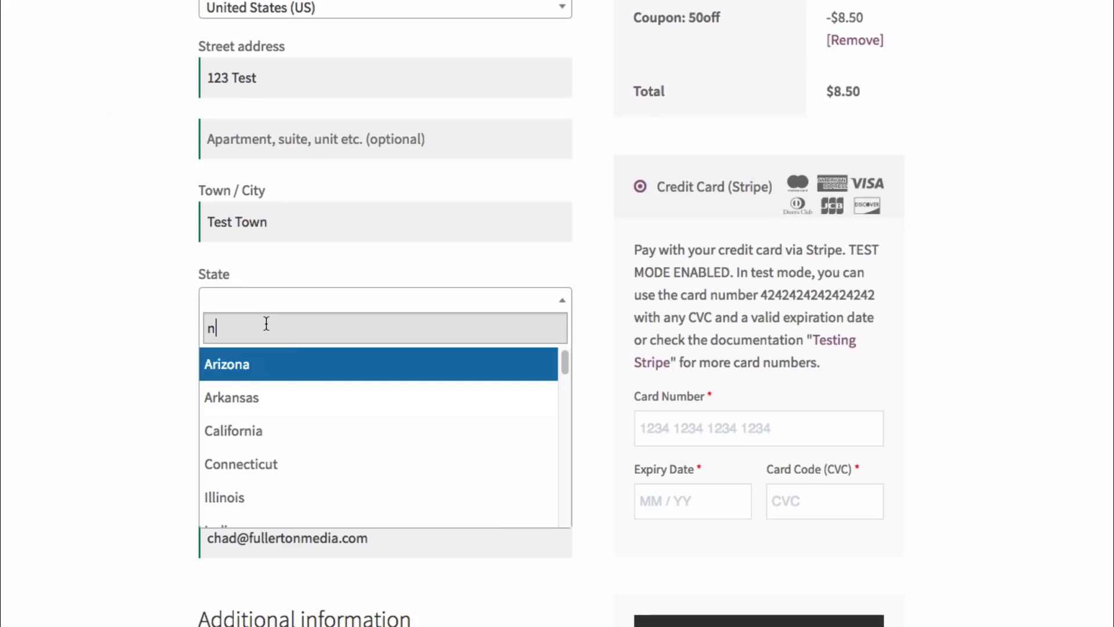
text(ew)
click(263, 465)
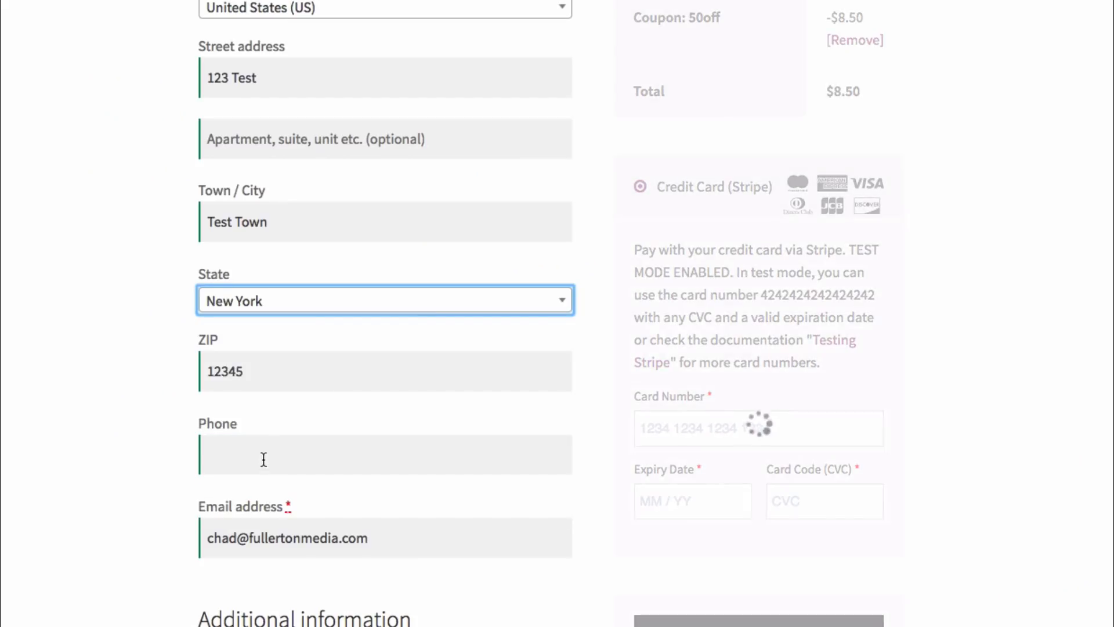
click(138, 482)
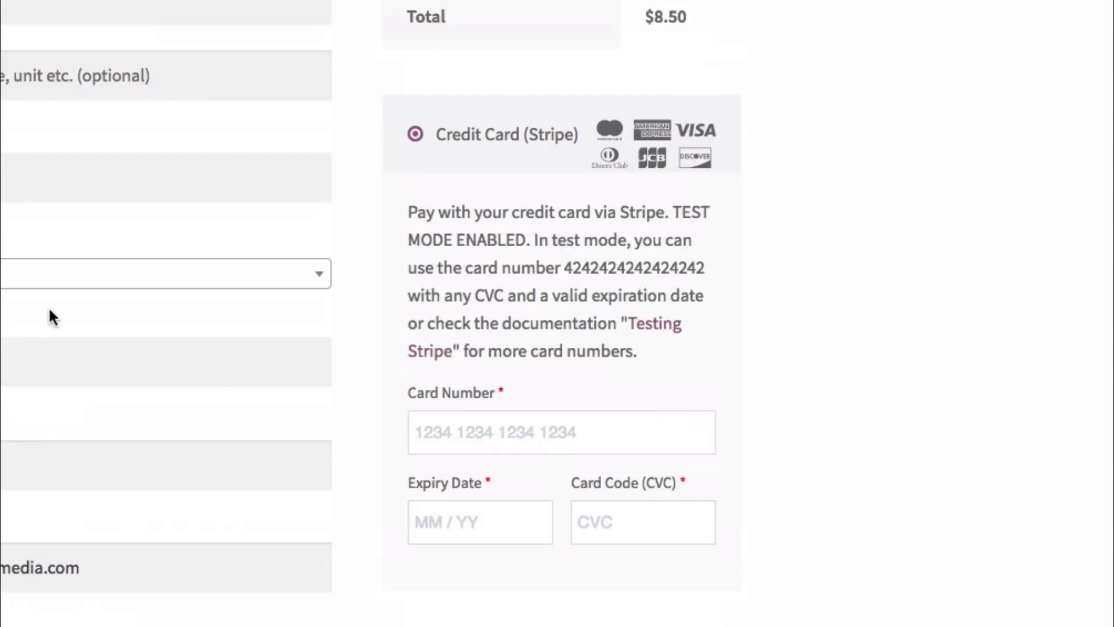
Step: Copy the Stripe test card number from the instructions into the Card Number field
scroll(48, 305, up, 3)
scroll(587, 87, down, 6)
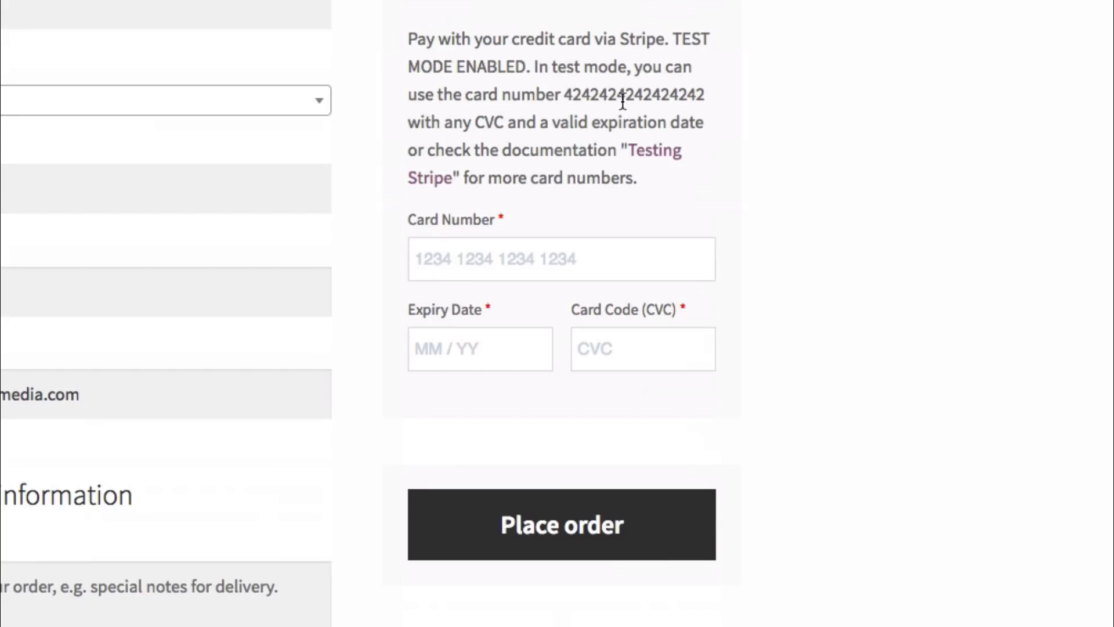
drag(563, 94, 712, 99)
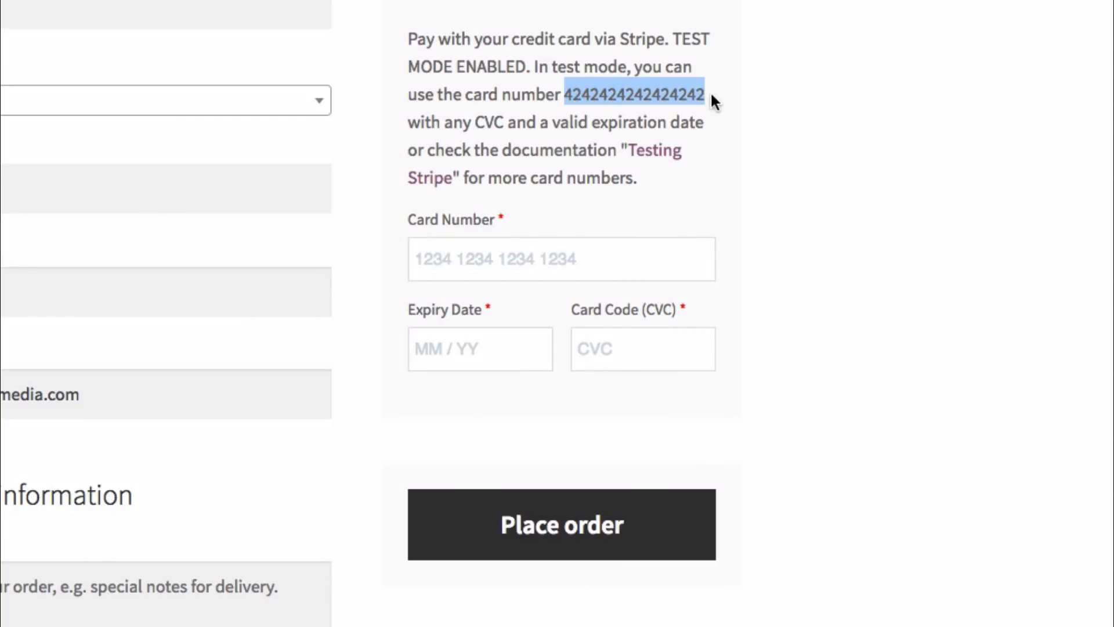
click(559, 249)
key(super+v)
click(555, 185)
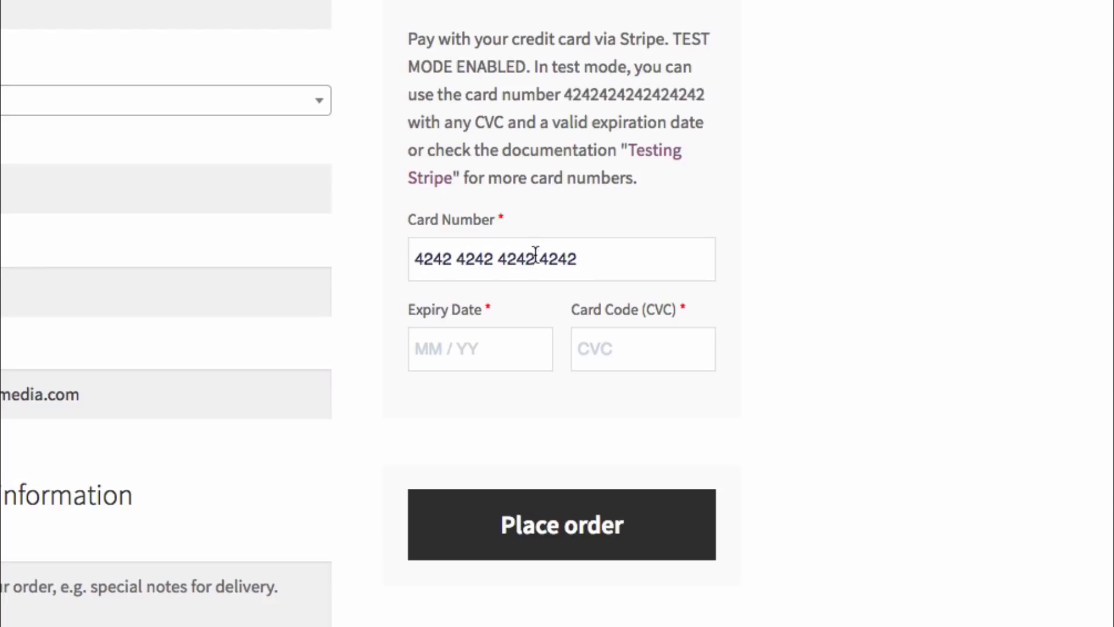
Step: Enter expiry 01 / 22 and a test CVC, then place the order
click(467, 348)
text(01 / 22)
click(625, 348)
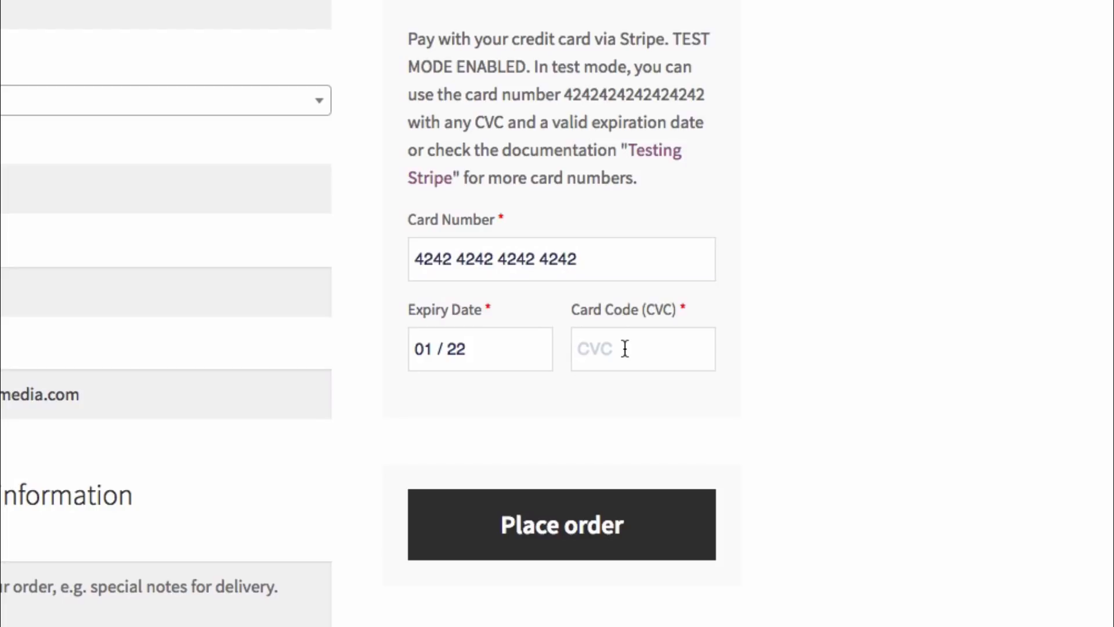
text(123)
click(571, 527)
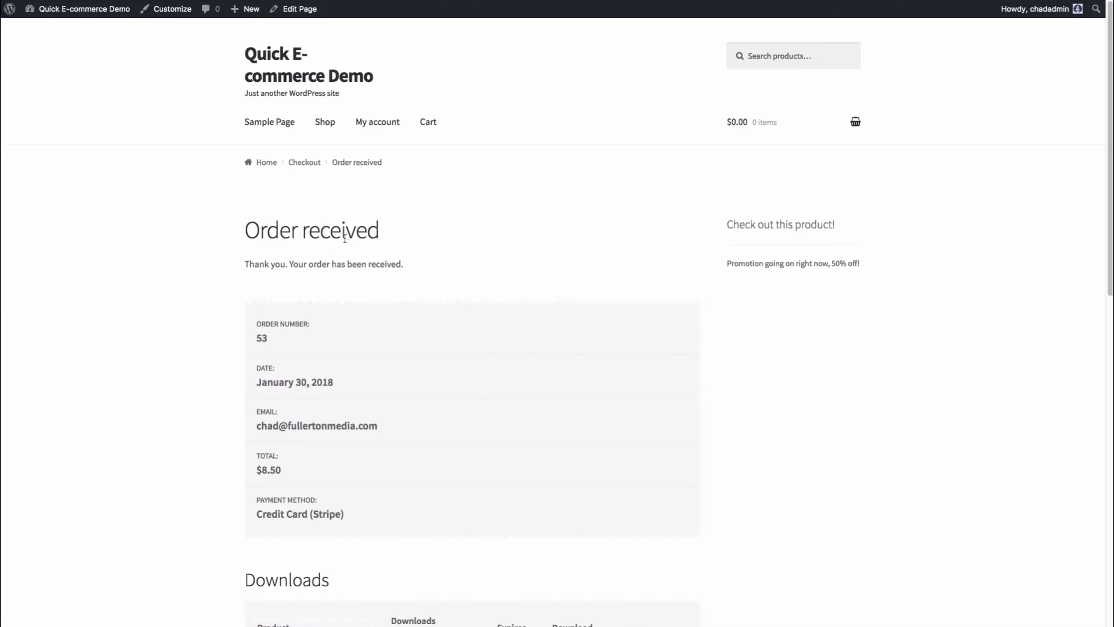
Step: Review order 53's number, date, email, total and payment method on the Order received page
scroll(347, 238, down, 2)
double_click(261, 244)
drag(328, 289, 256, 289)
drag(298, 333, 273, 333)
drag(275, 378, 256, 377)
drag(313, 420, 267, 418)
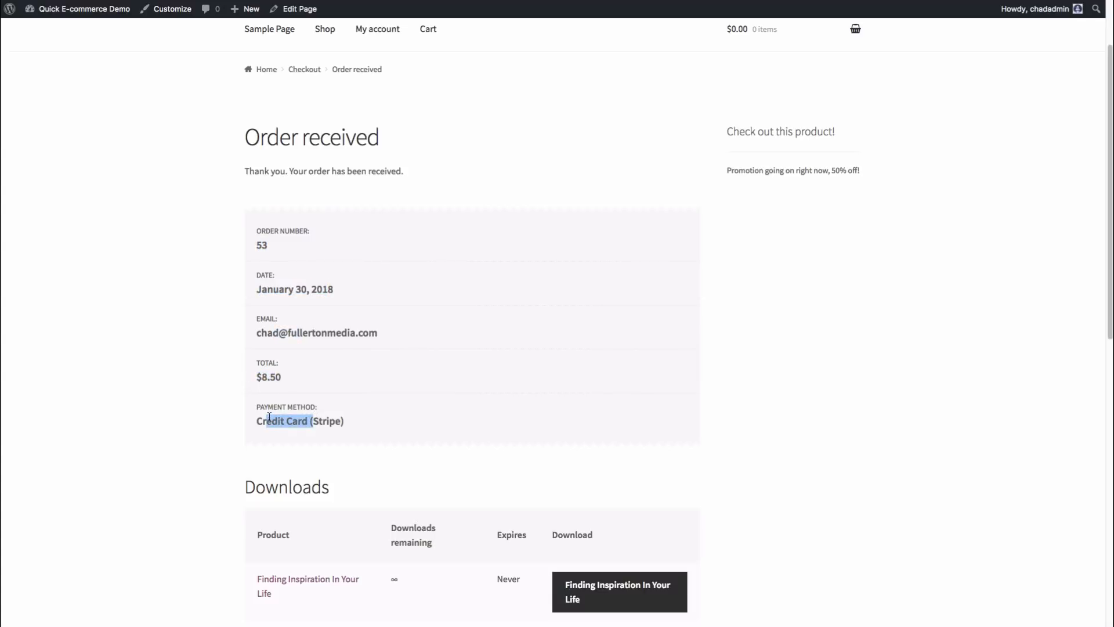
click(343, 418)
scroll(356, 415, down, 3)
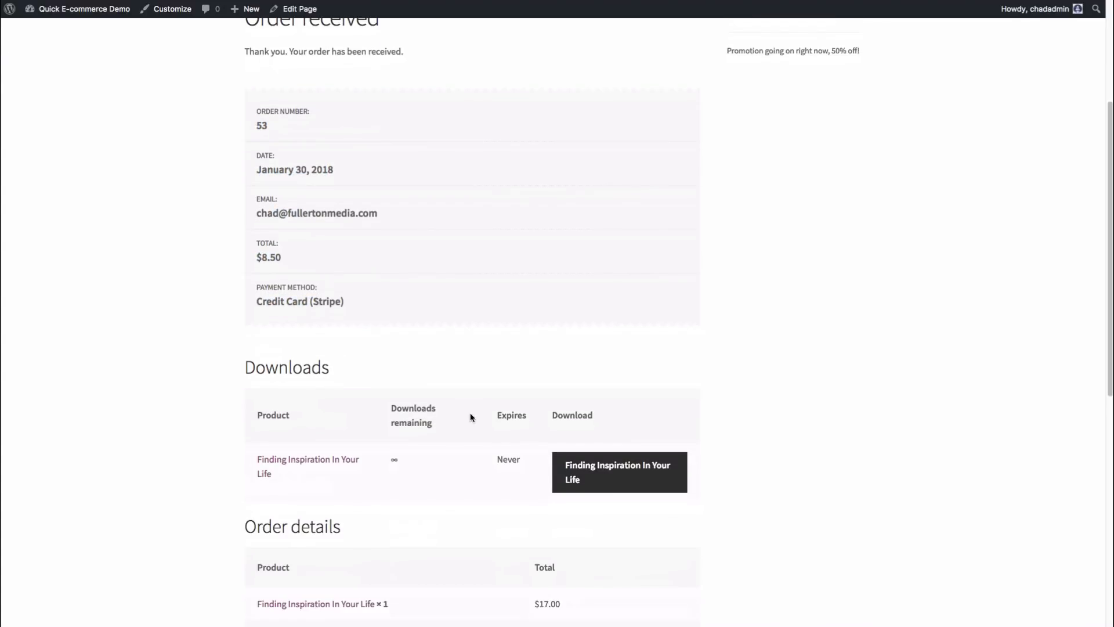
scroll(472, 407, down, 3)
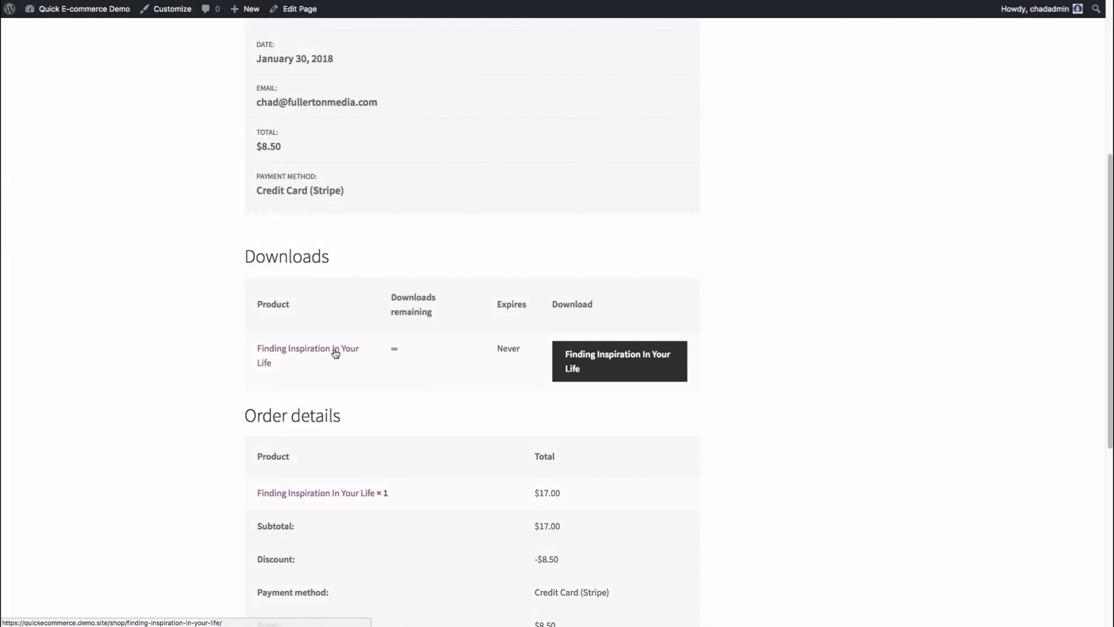
scroll(464, 360, down, 5)
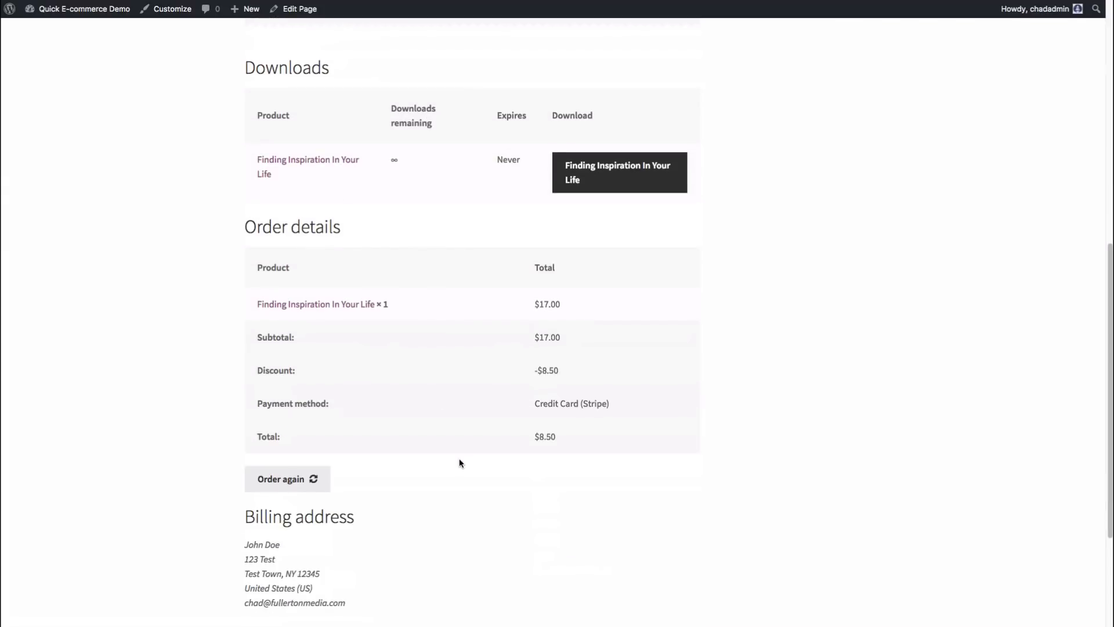
scroll(457, 464, up, 5)
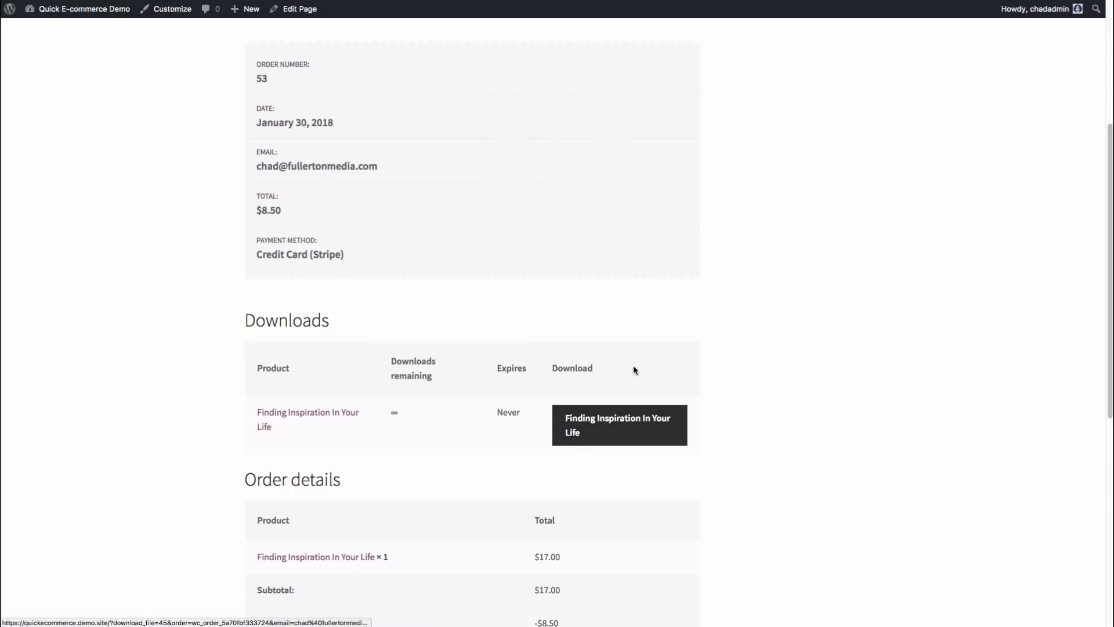
Step: Start downloading the purchased ebook, then cancel the save dialog
click(623, 418)
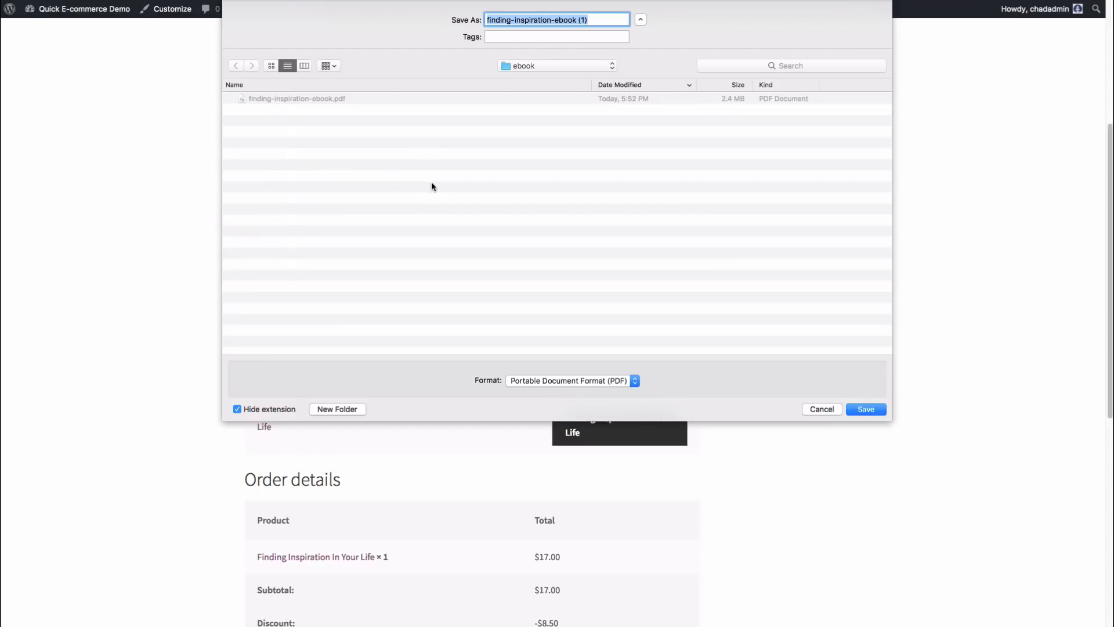
click(597, 20)
drag(576, 20, 611, 20)
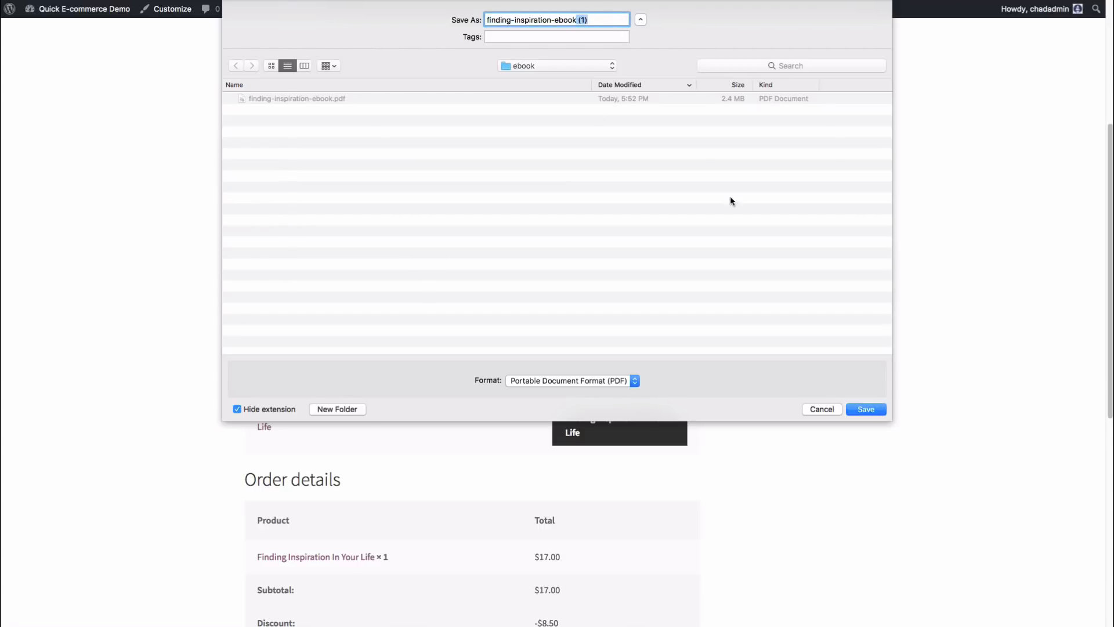
click(827, 412)
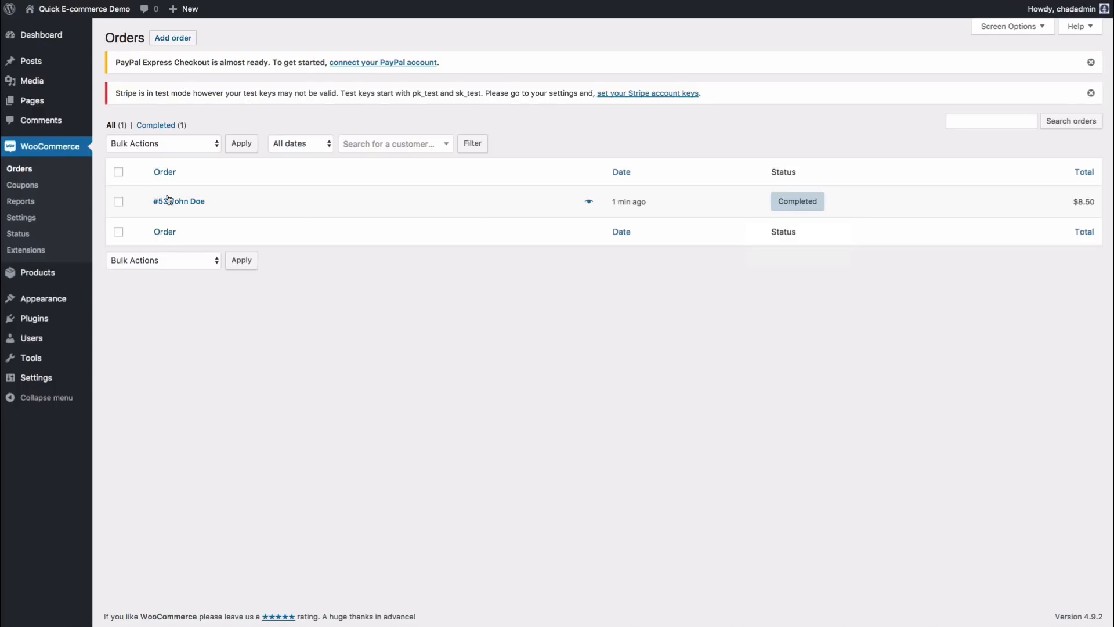
Step: Open order #53 and check the ebook, 50off coupon, $8.50 total and 0.60 Stripe fee
click(196, 202)
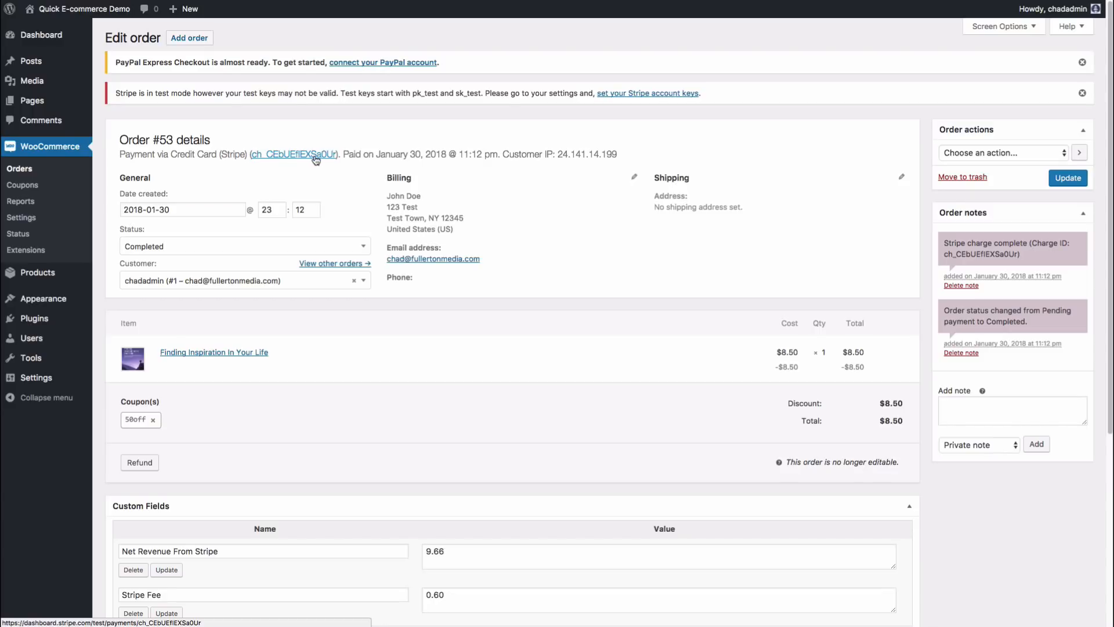
scroll(968, 216, down, 1)
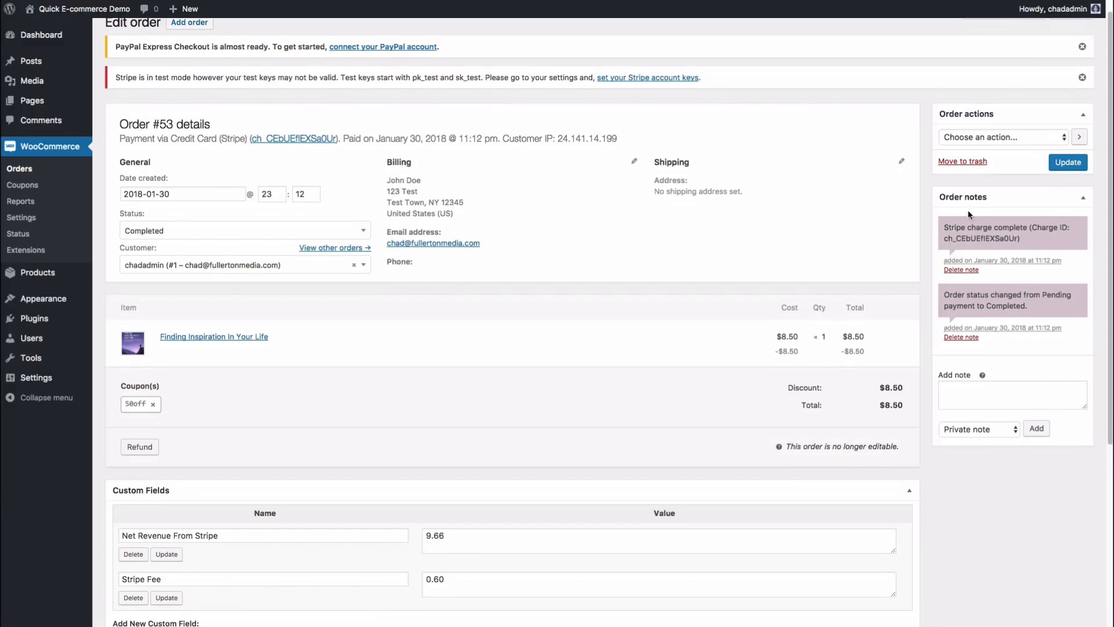
scroll(781, 293, down, 2)
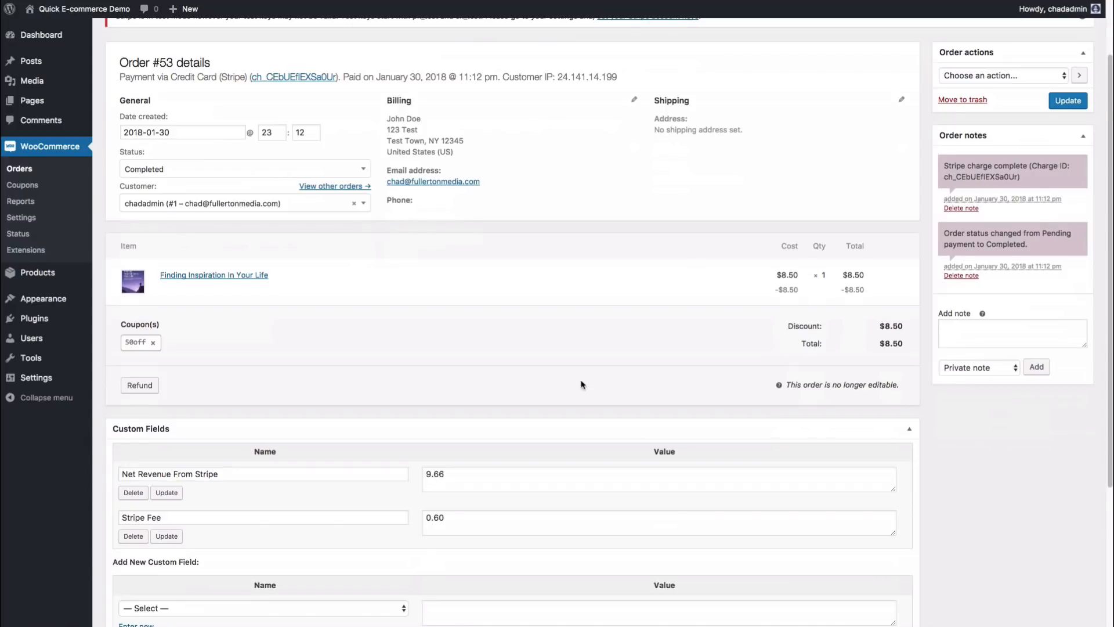
scroll(450, 365, down, 6)
scroll(451, 350, up, 9)
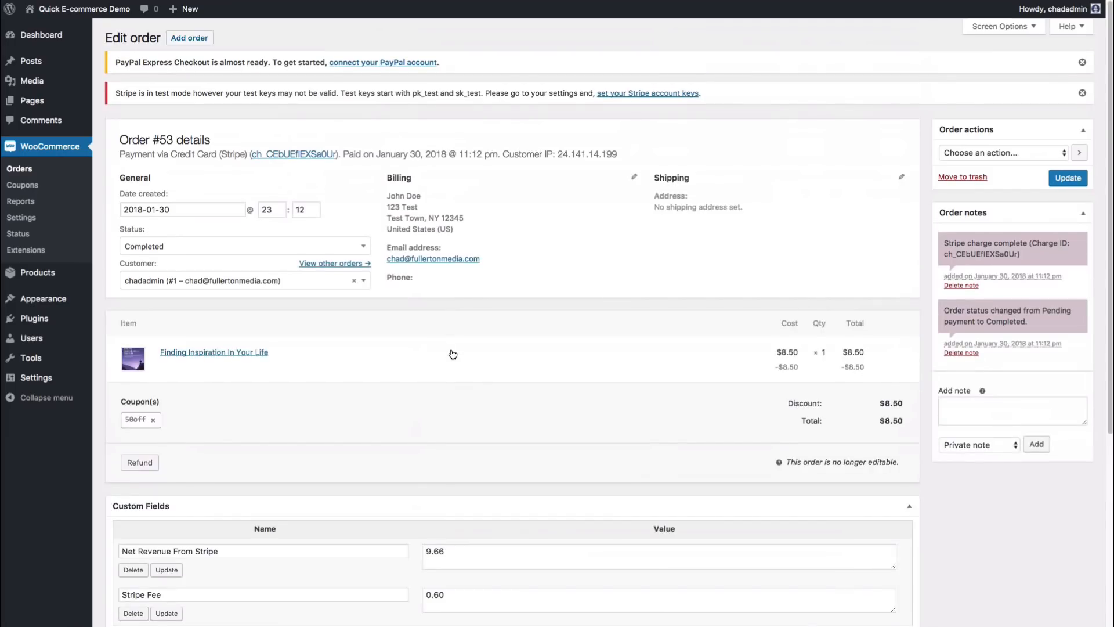